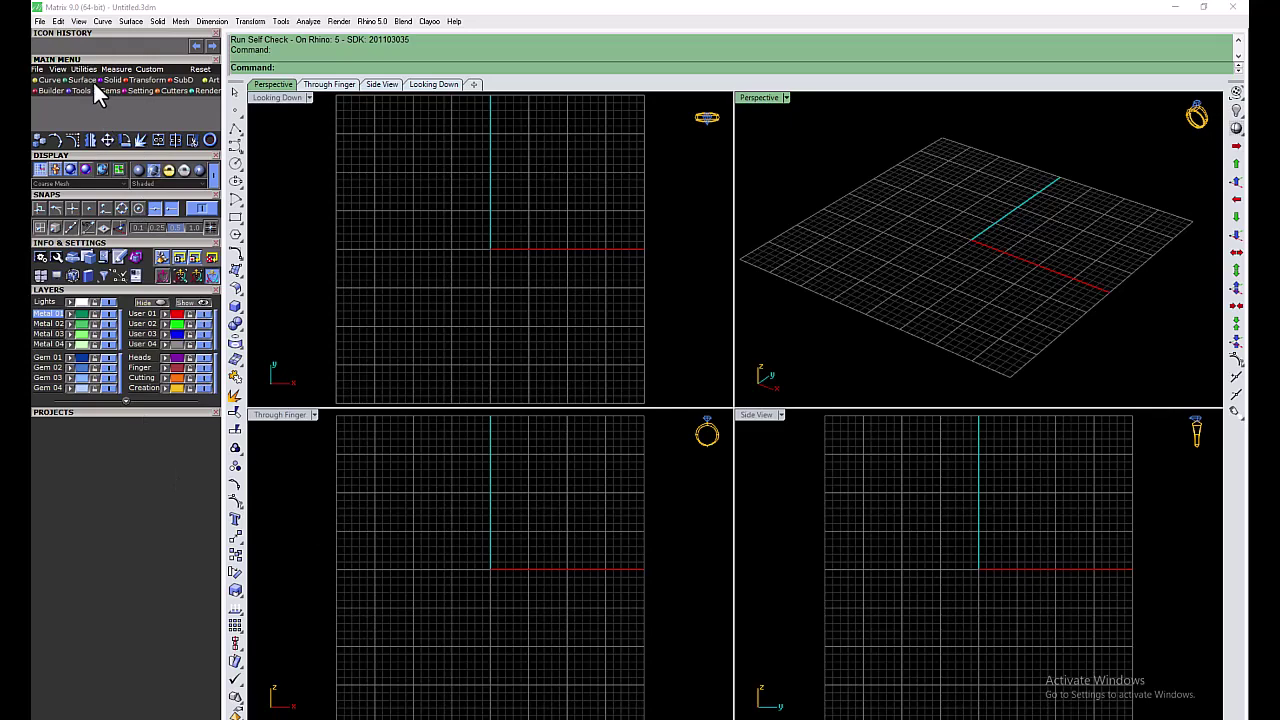
Step: Load a 6.0 mm round diamond at the origin from the Gem Loader
left_click(104, 90)
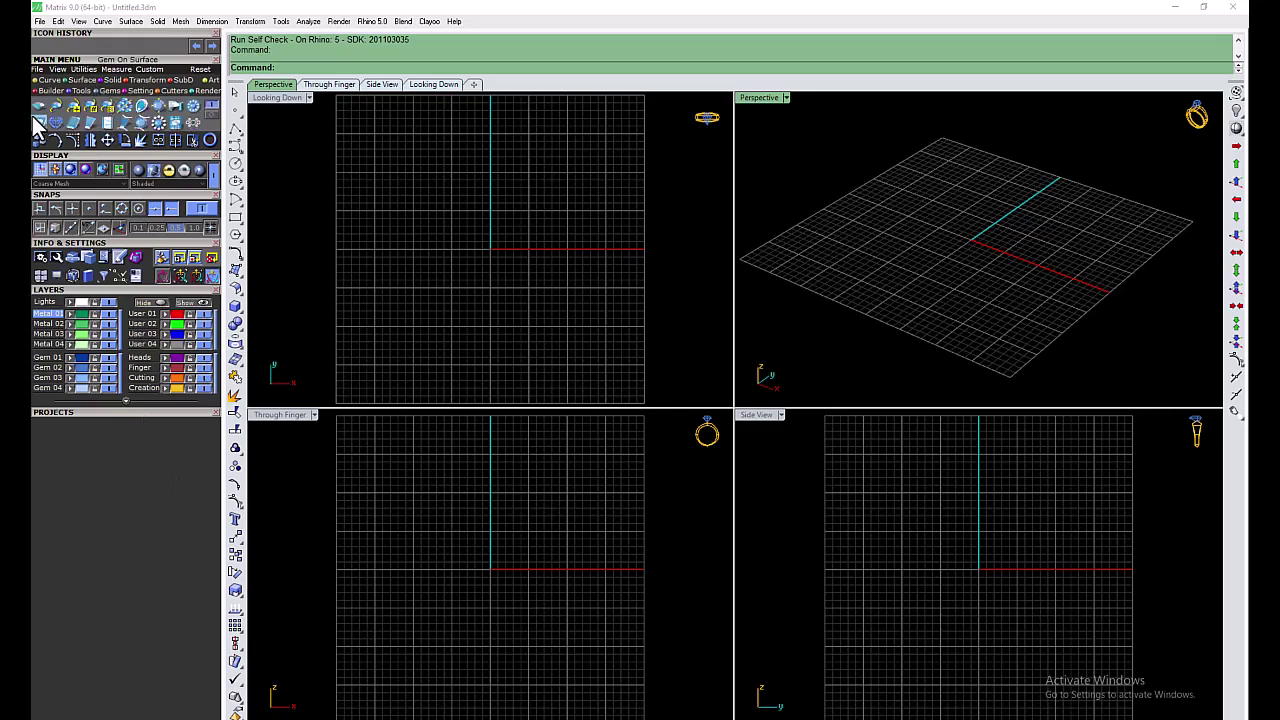
left_click(38, 120)
left_click(180, 457)
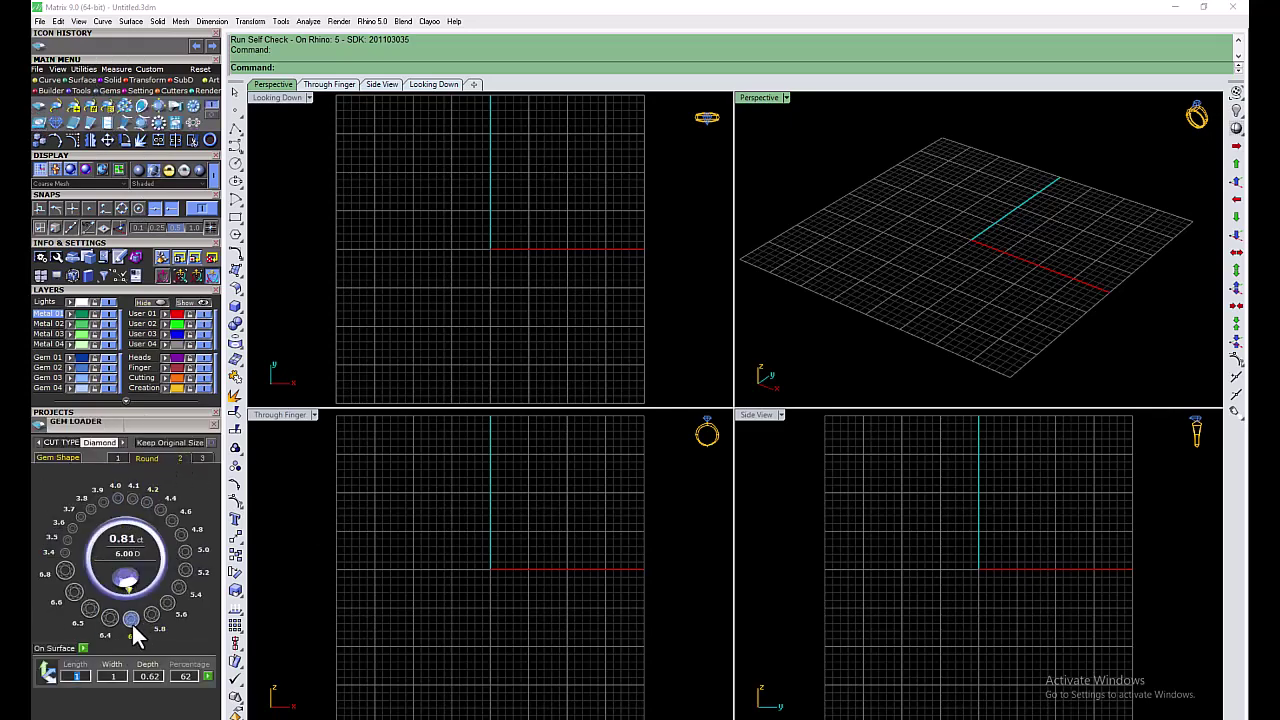
left_click(131, 622)
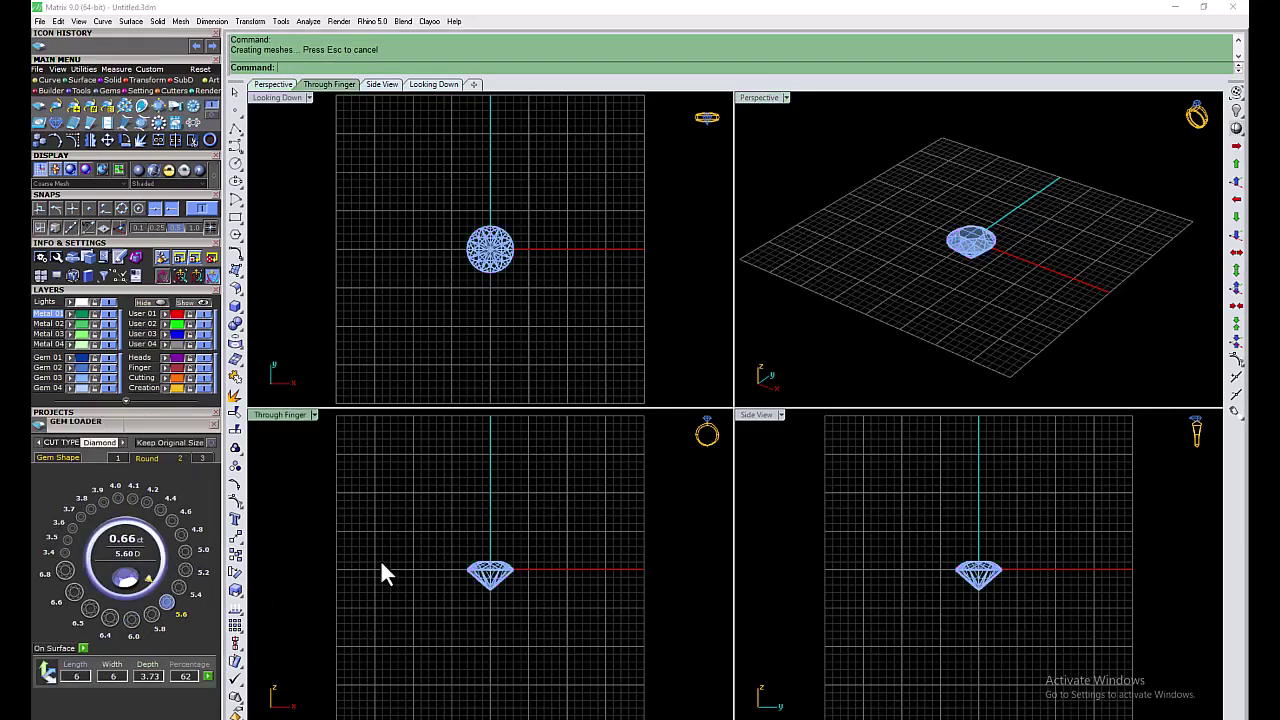
Step: Draw a small center rectangle square on the origin and select it
left_click(47, 80)
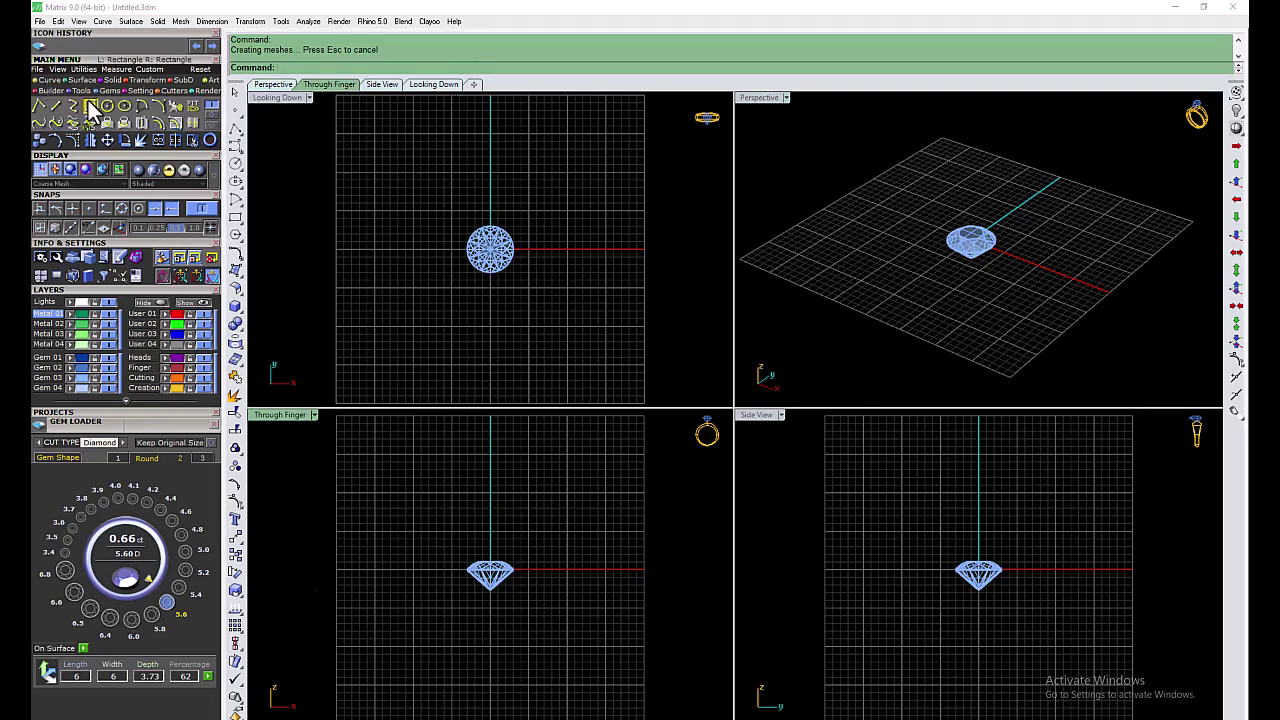
left_click(90, 105)
left_click(398, 67)
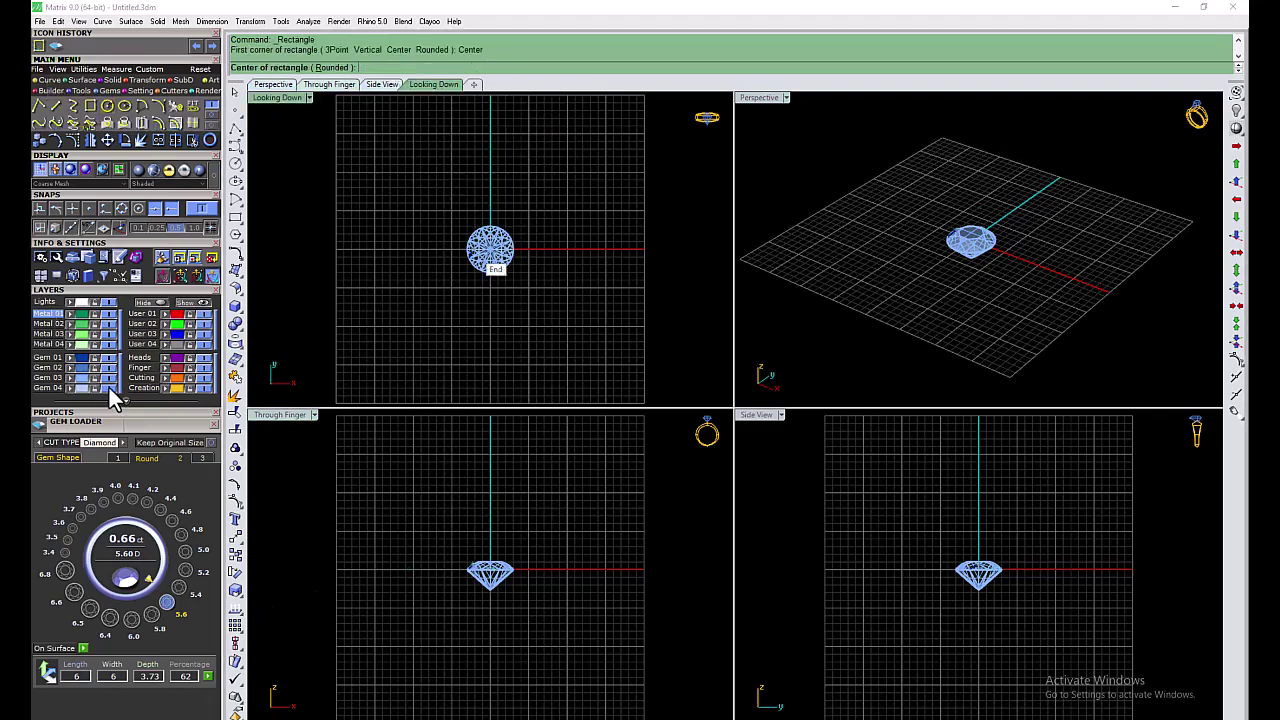
type("0")
key("Return")
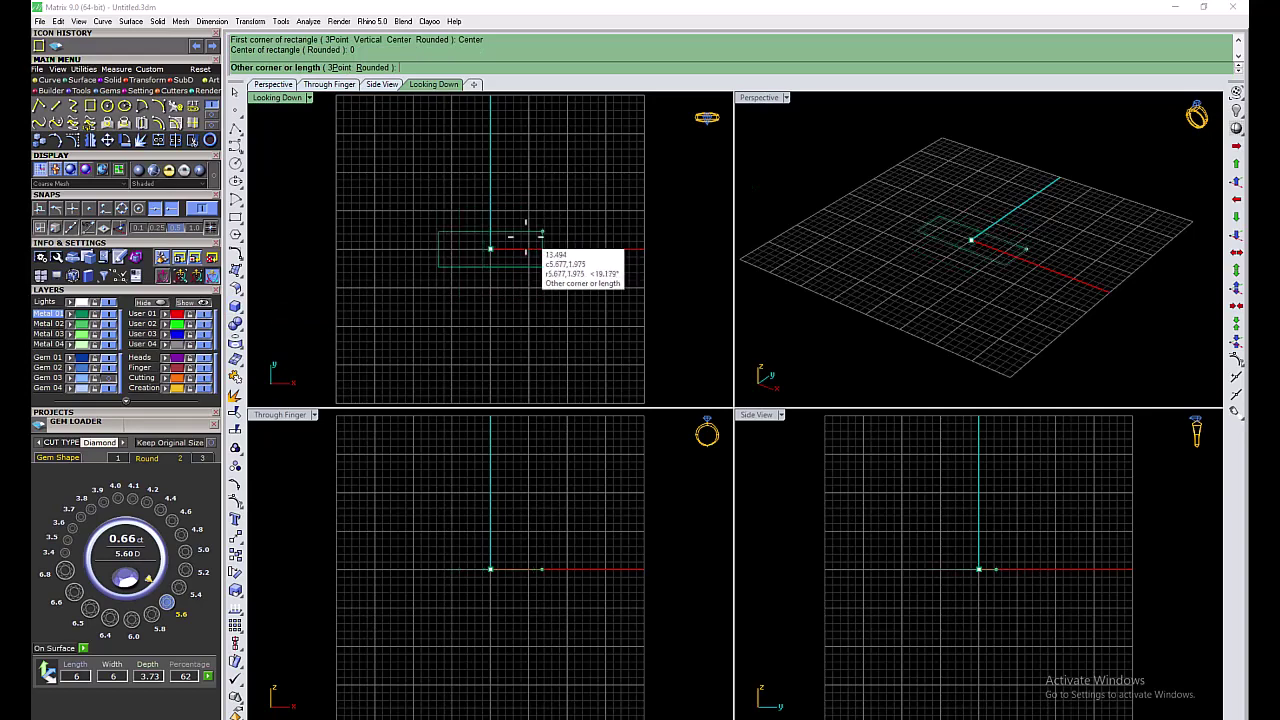
scroll(494, 245, "up", 3)
type("22")
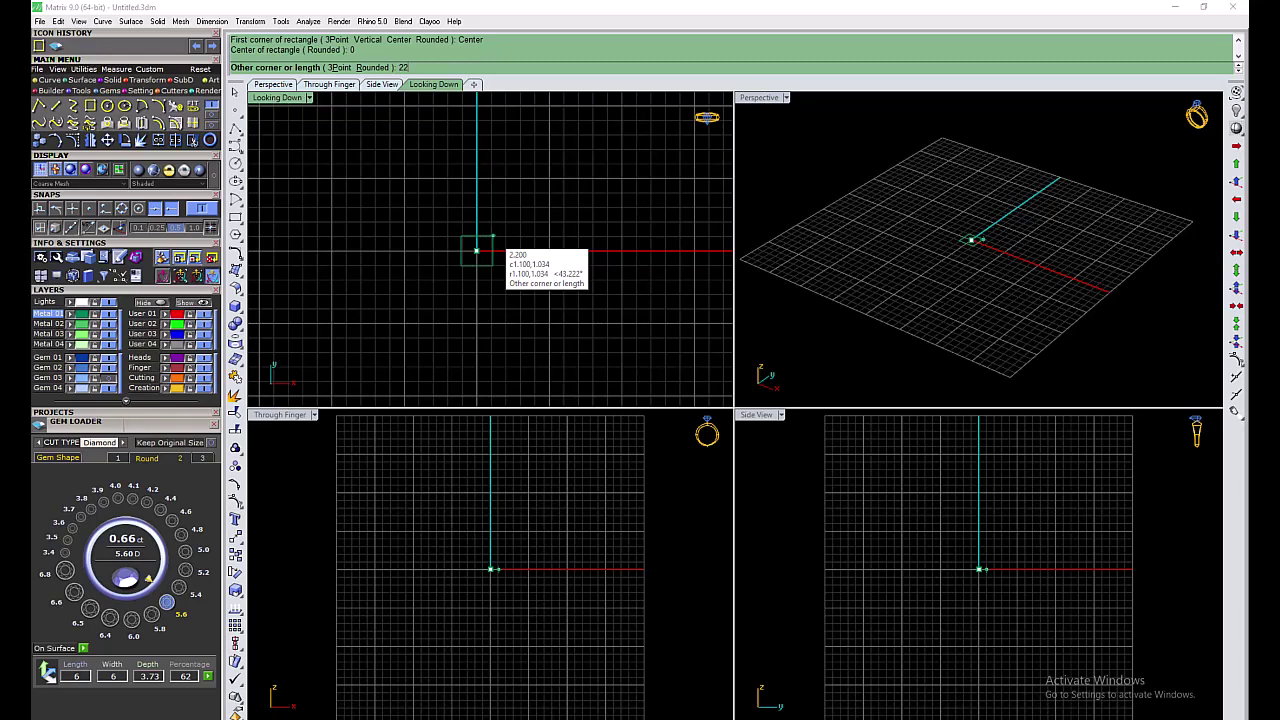
key("Return")
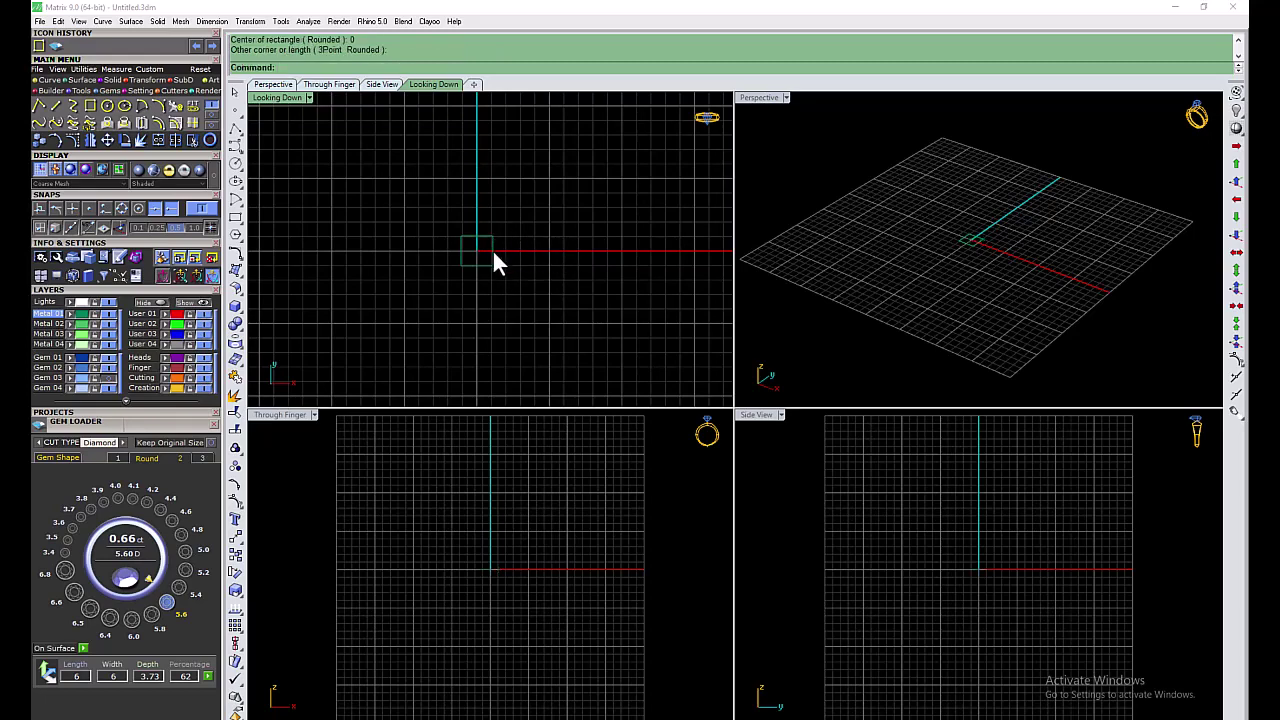
left_click(493, 251)
Step: Move the square onto the diamond's edge and raise it above the girdle
mouse_move(486, 229)
left_mouse_down()
mouse_move(486, 186)
mouse_move(545, 220)
mouse_move(491, 220)
mouse_move(580, 229)
mouse_move(542, 190)
left_mouse_up()
scroll(505, 222, "up", 3)
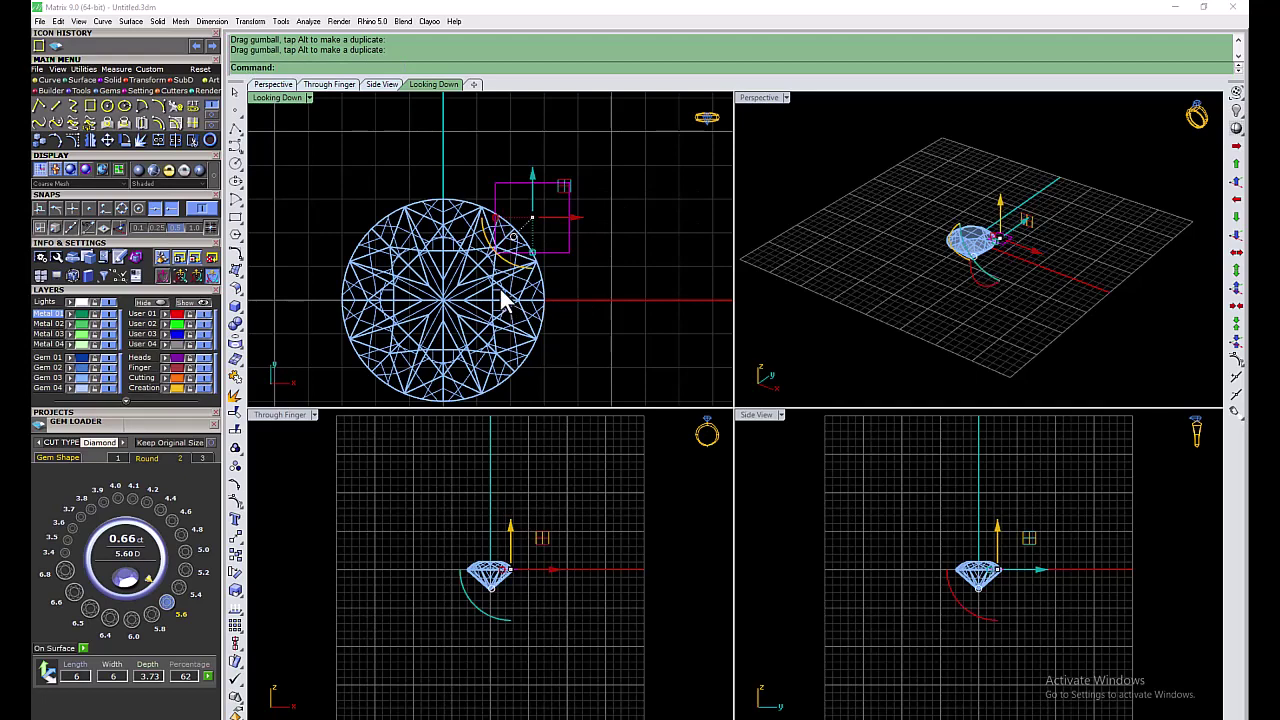
scroll(506, 540, "up", 5)
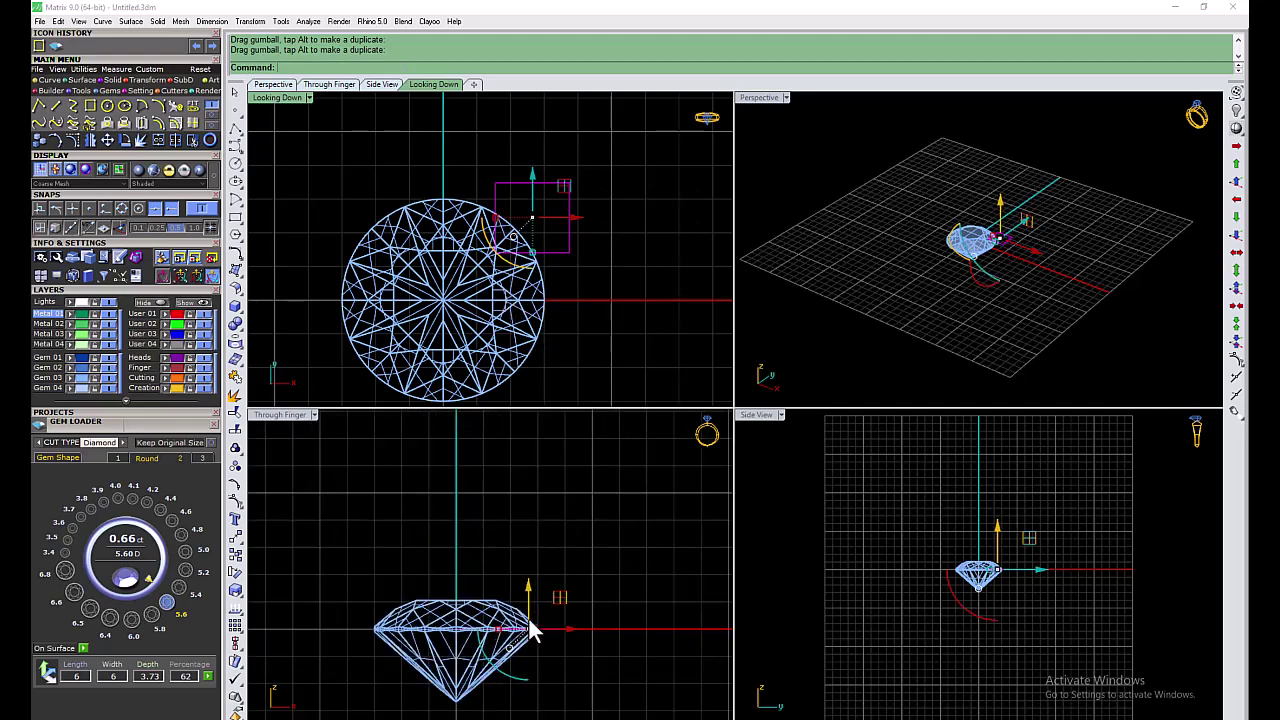
left_click_drag(530, 628, 517, 540)
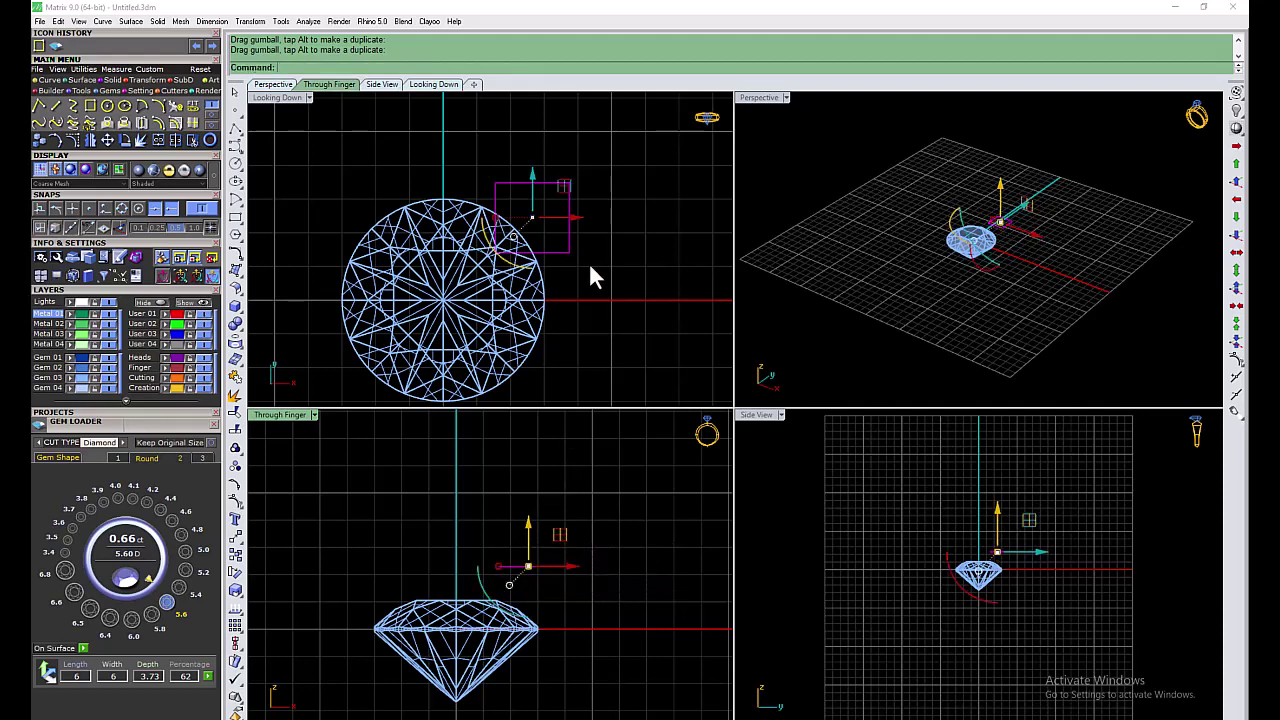
Step: Polar-array the square into 4 copies over 360° around the origin
left_click(147, 79)
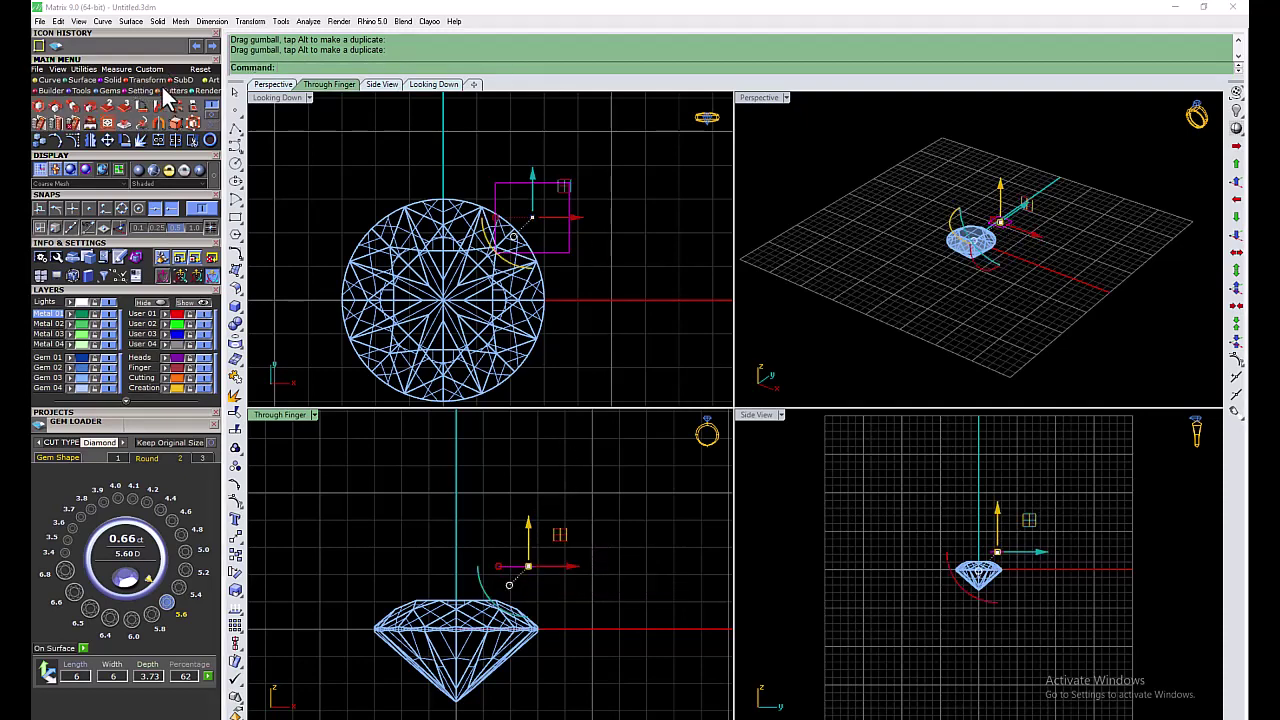
left_click(175, 106)
key("Return")
scroll(440, 240, "down", 2)
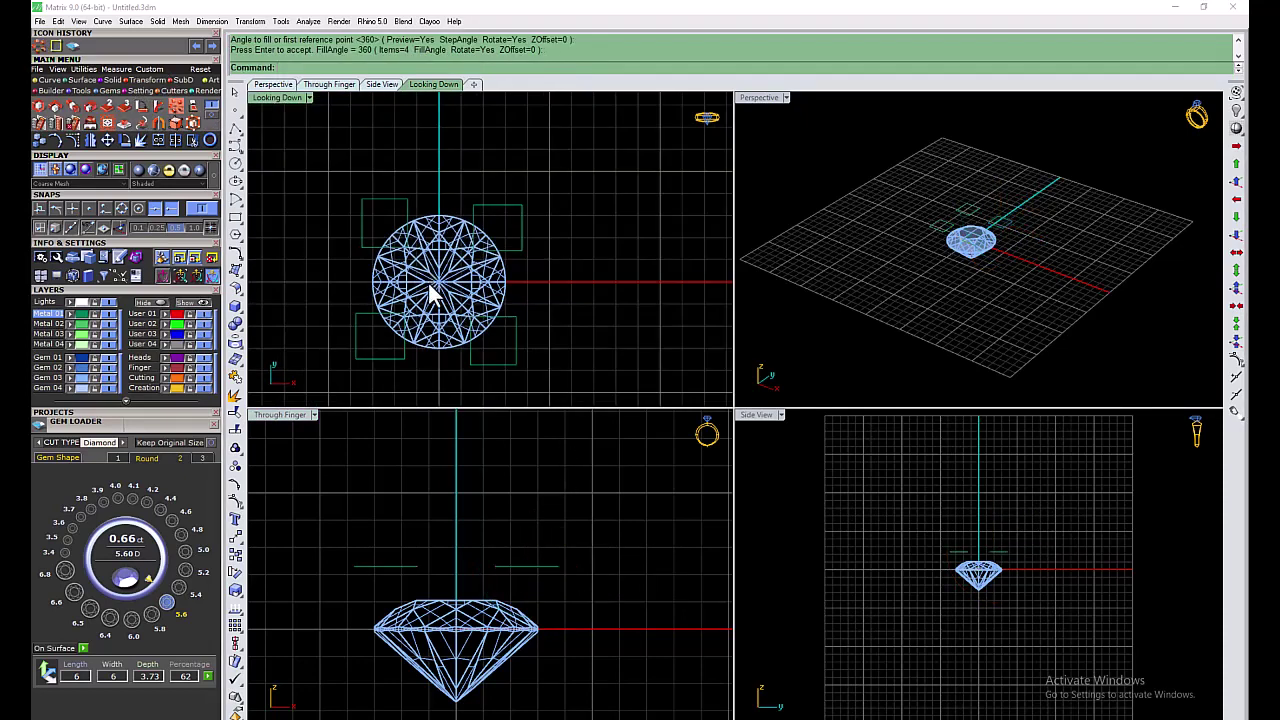
scroll(480, 190, "up", 1)
scroll(510, 220, "up", 1)
key("Return")
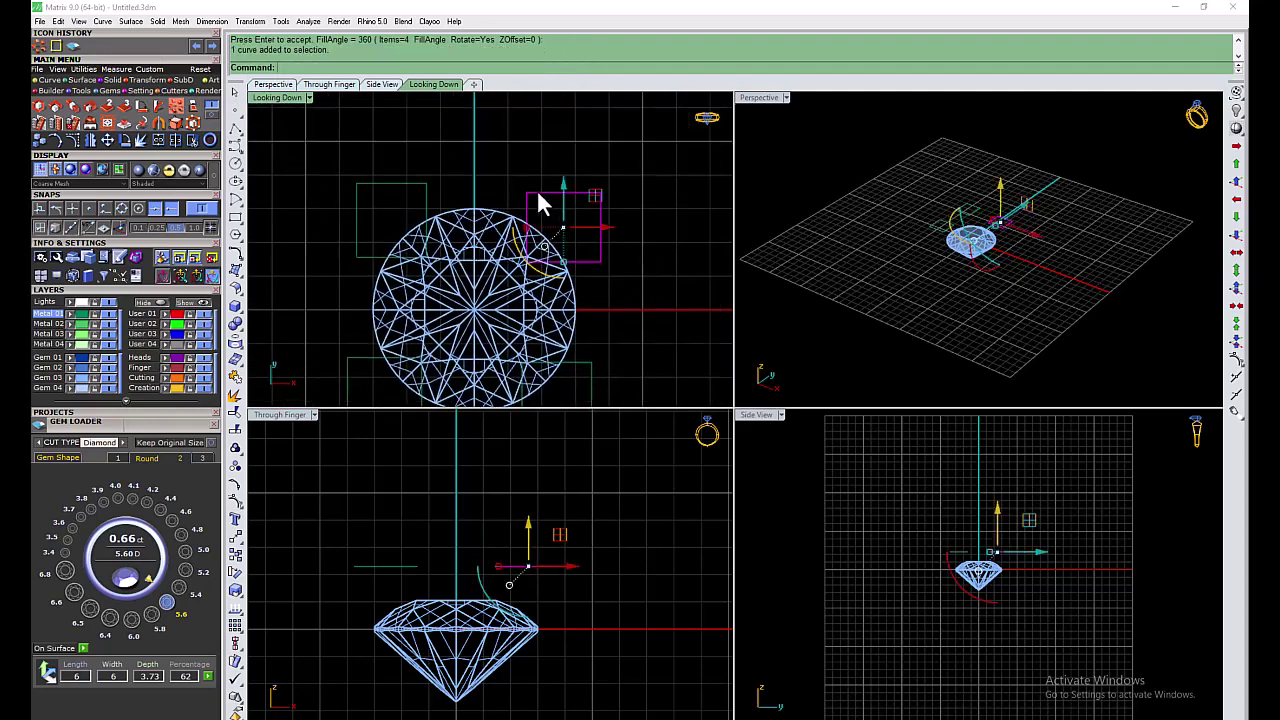
scroll(537, 189, "down", 2)
scroll(505, 218, "up", 3)
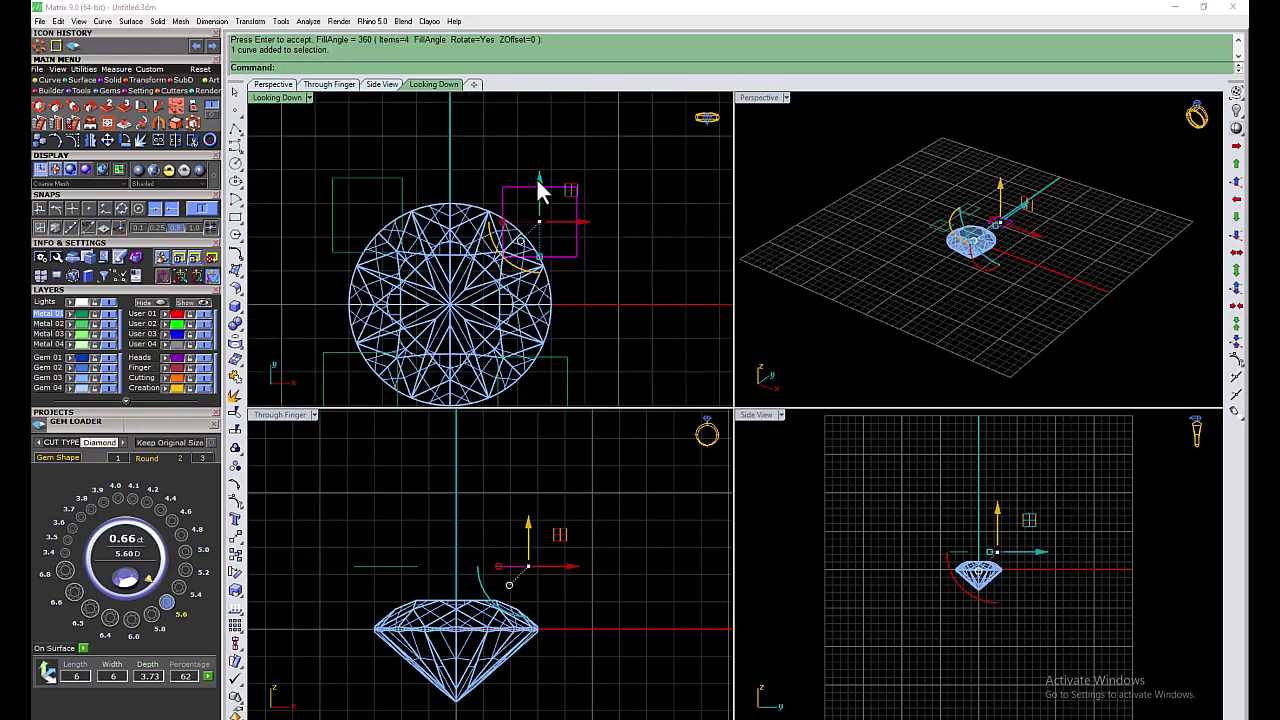
Step: Fine-tune the original square so its copies follow, then hide the gem layer
left_click_drag(537, 180, 537, 186)
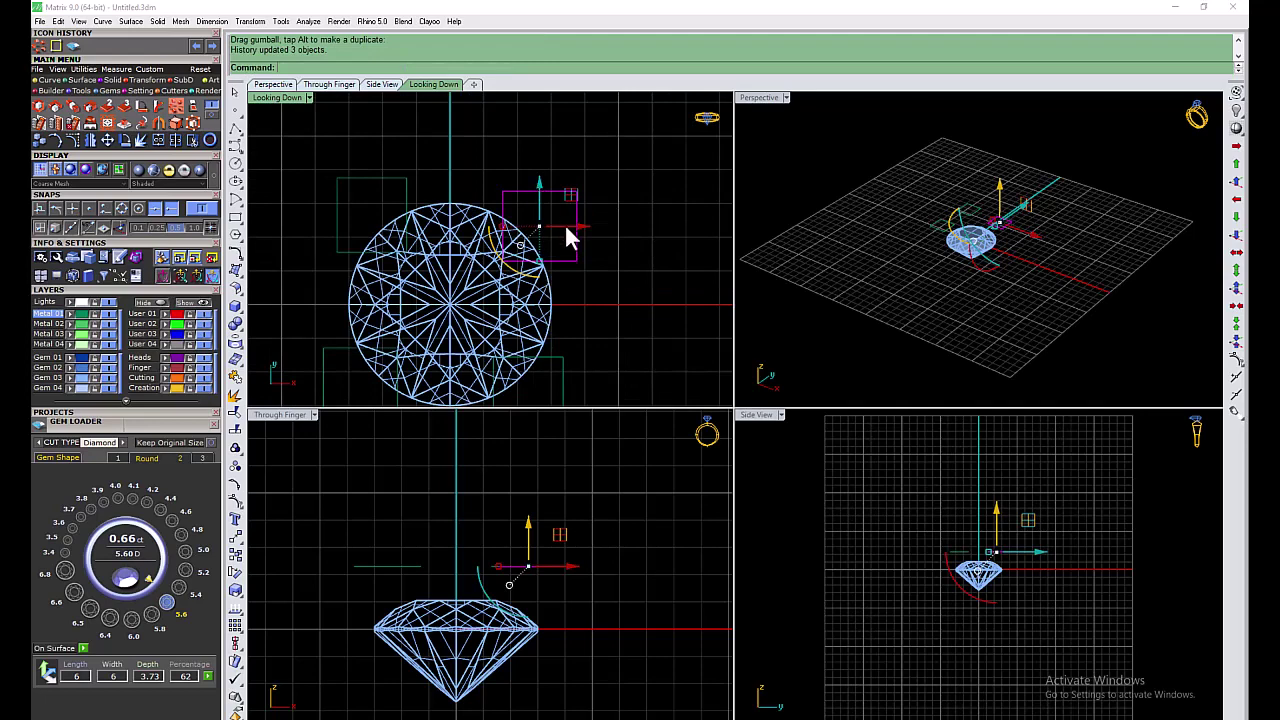
left_click_drag(534, 206, 543, 214)
key("Escape")
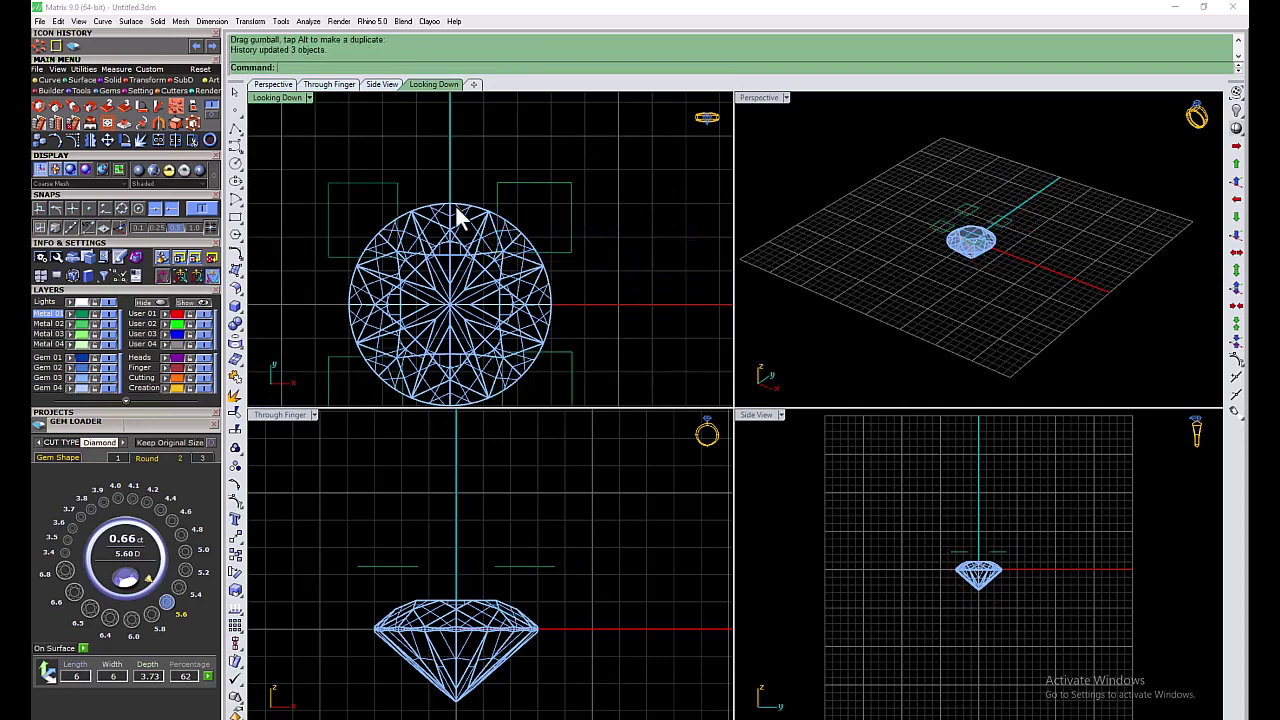
scroll(455, 220, "down", 3)
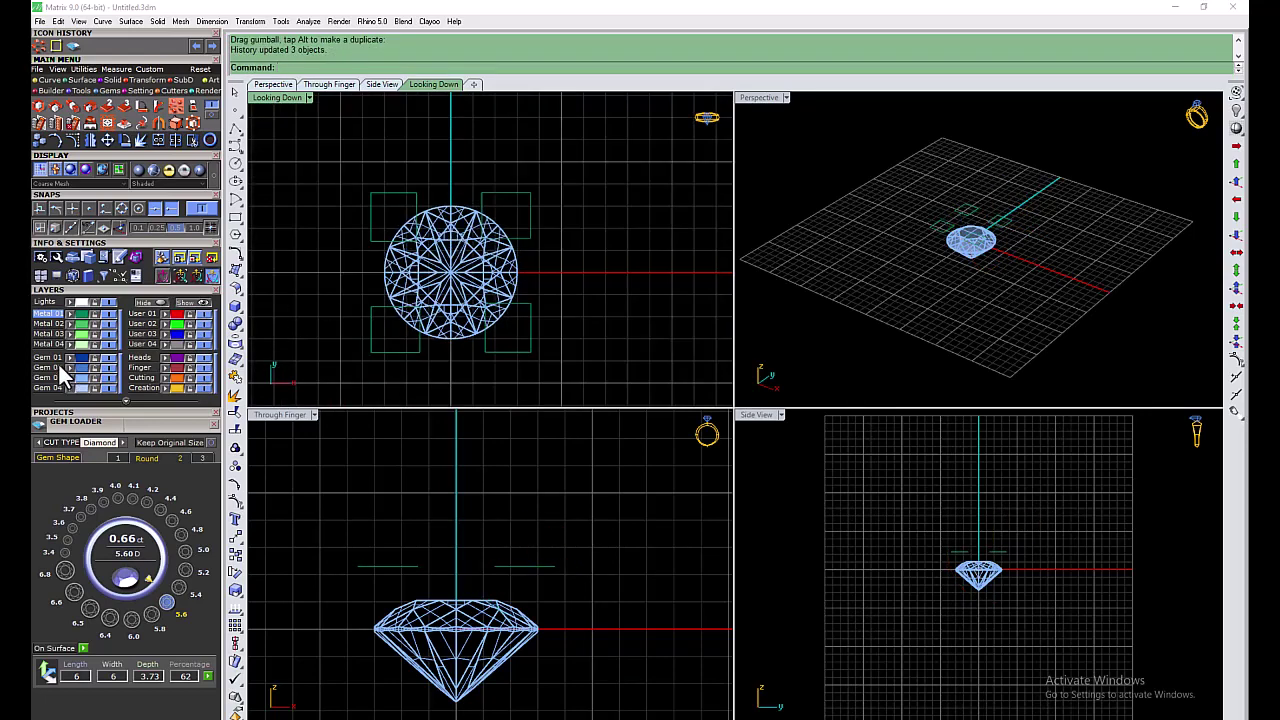
left_click(110, 377)
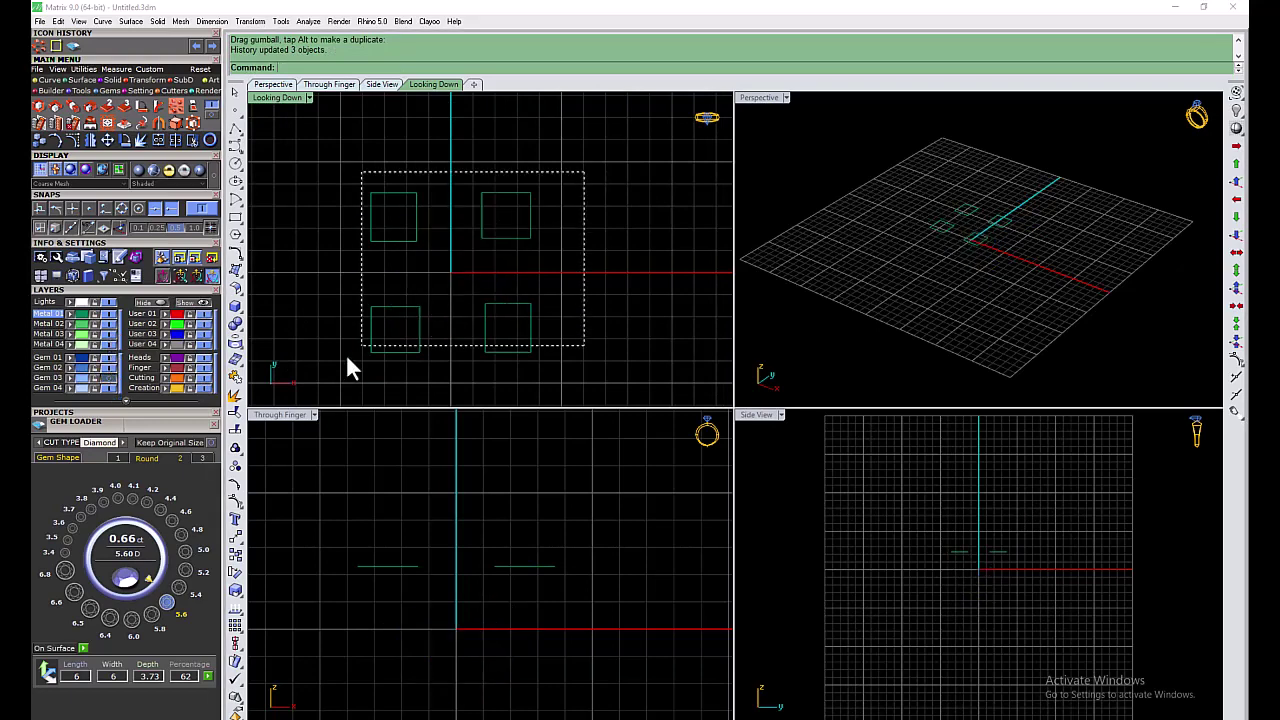
Step: Lower the four squares below the diamond, then hide the gem
left_click_drag(350, 368, 352, 370)
scroll(457, 630, "down", 2)
scroll(457, 630, "down", 2)
left_click(110, 377)
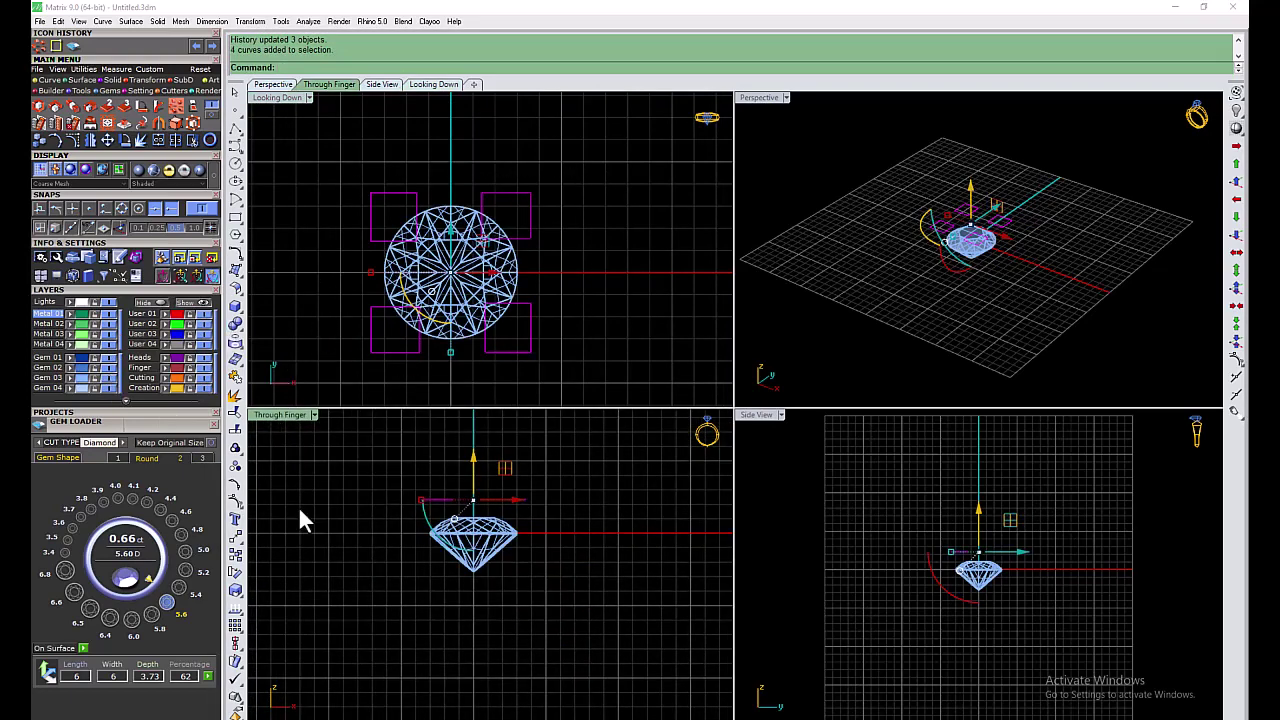
mouse_move(476, 503)
left_mouse_down()
mouse_move(473, 685)
mouse_move(474, 612)
left_mouse_up()
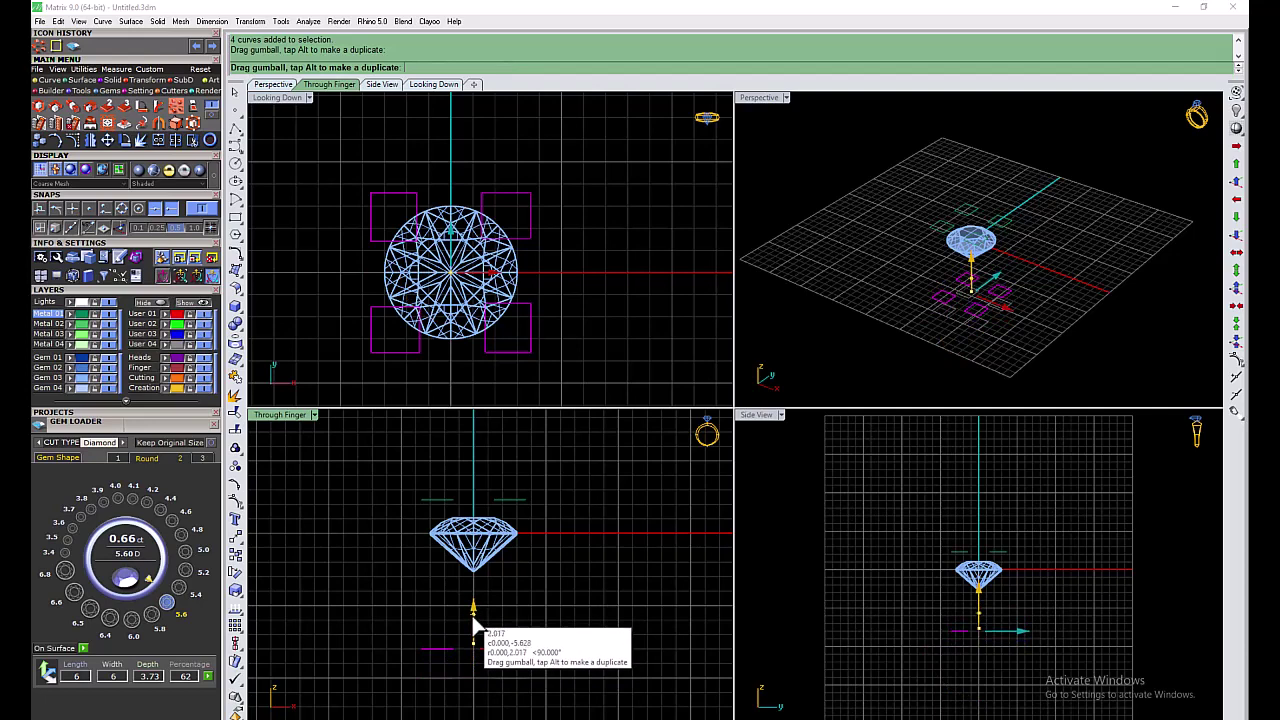
left_click_drag(474, 612, 474, 618)
left_click(590, 620)
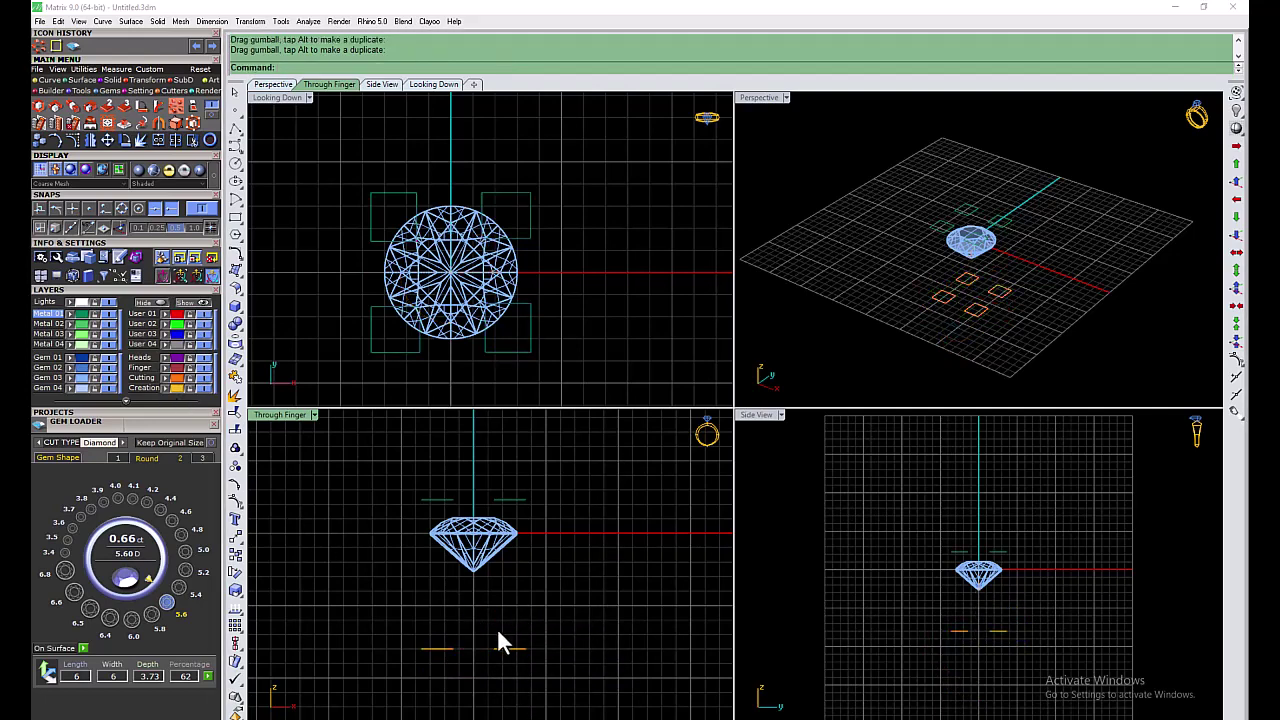
left_click(208, 394)
left_click(166, 305)
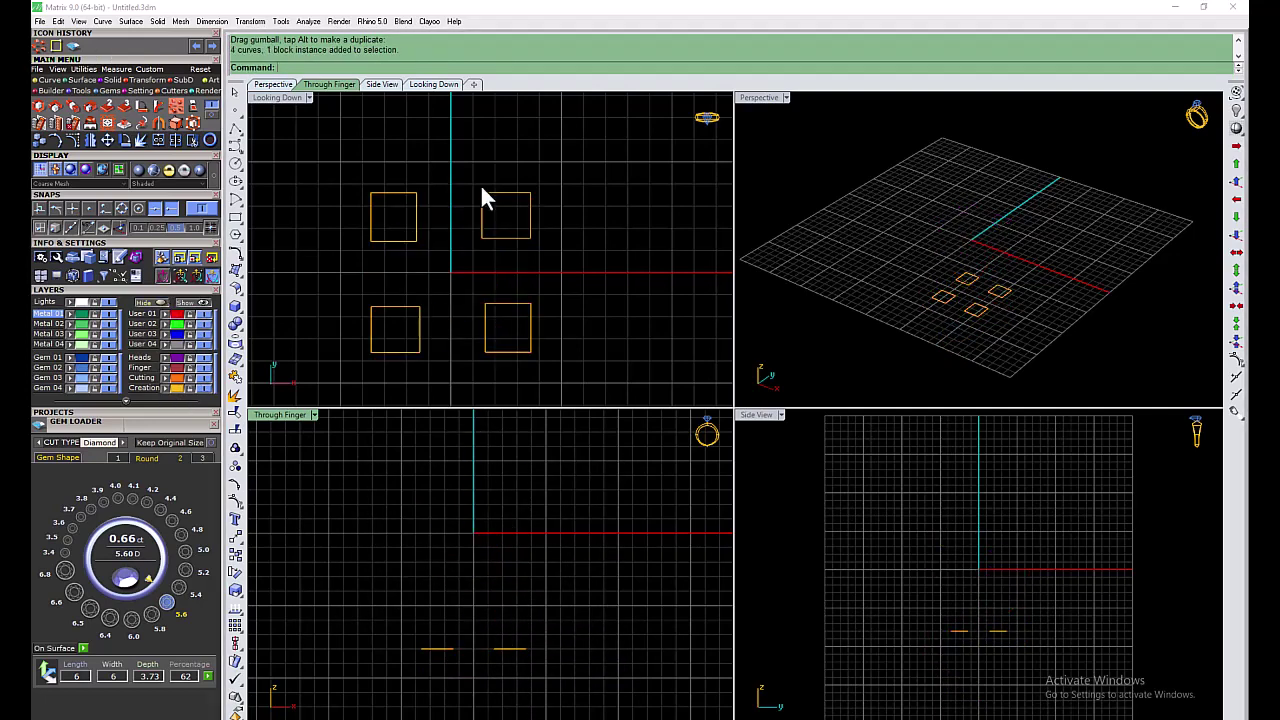
Step: Delete two squares, set one's corner at the origin, and mirror it into a 2×2 grid
left_click(506, 198)
left_click_drag(540, 181, 513, 217)
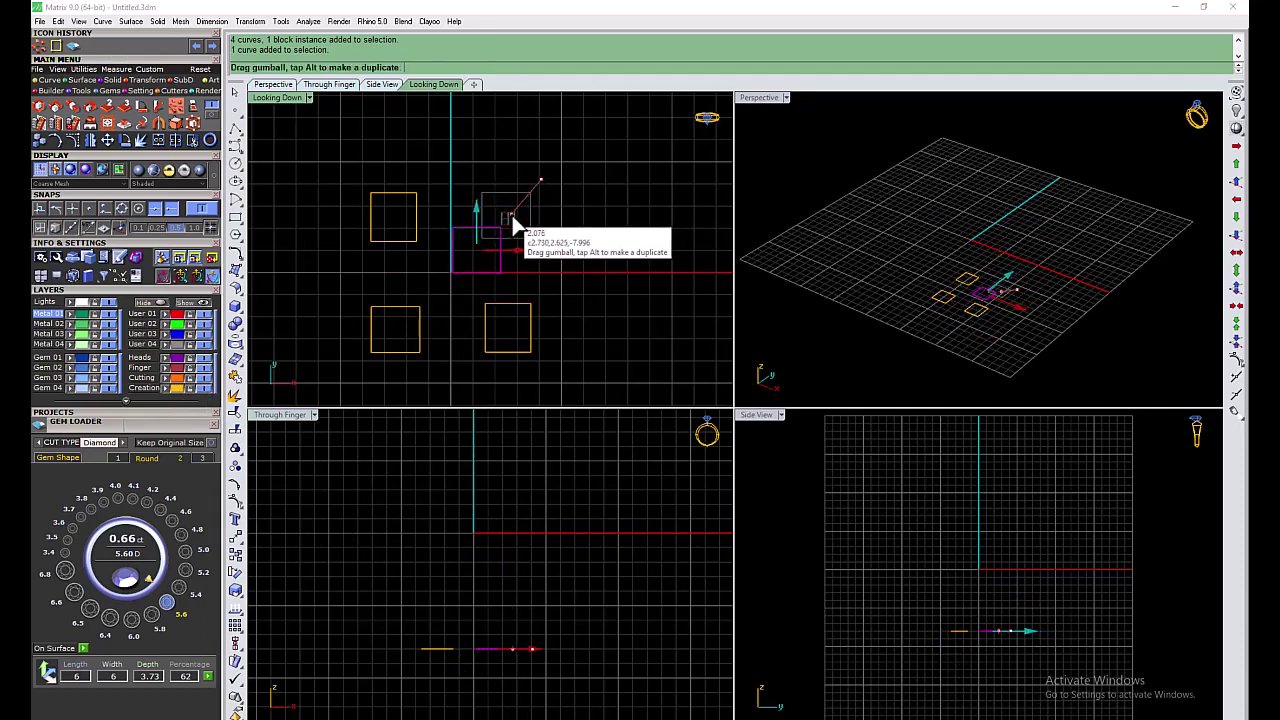
key("Delete")
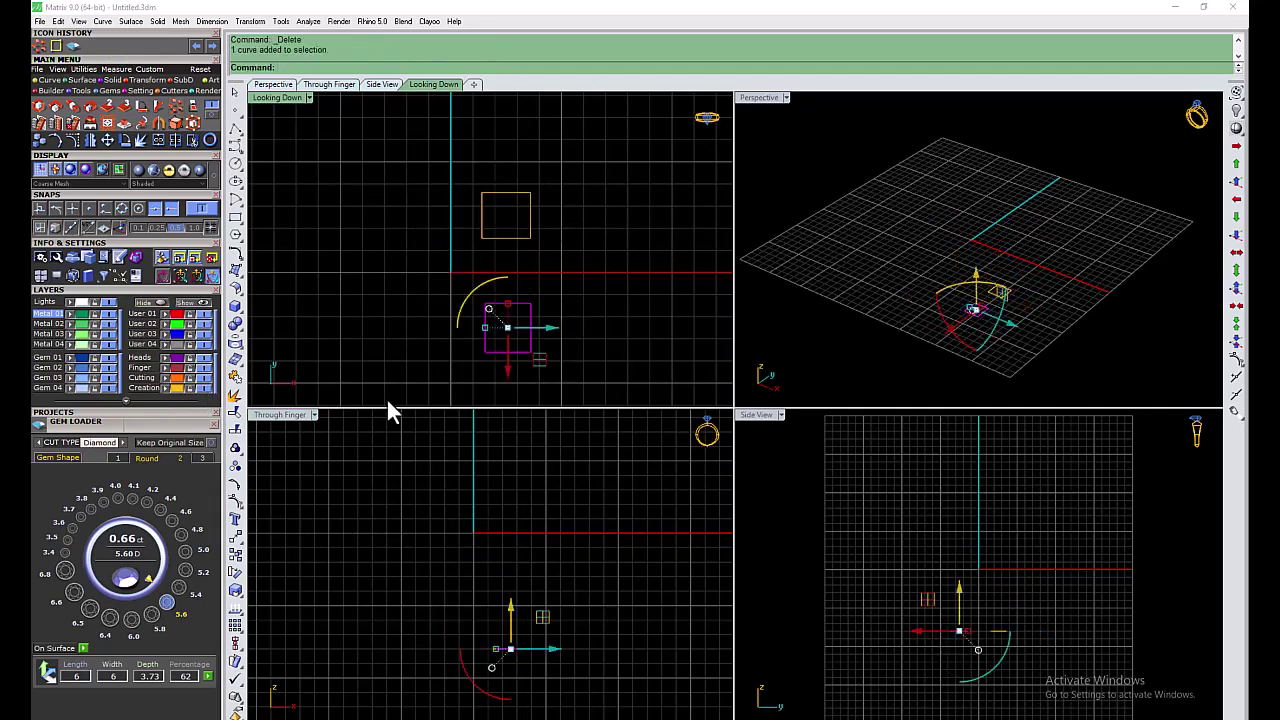
left_click_drag(535, 182, 508, 215)
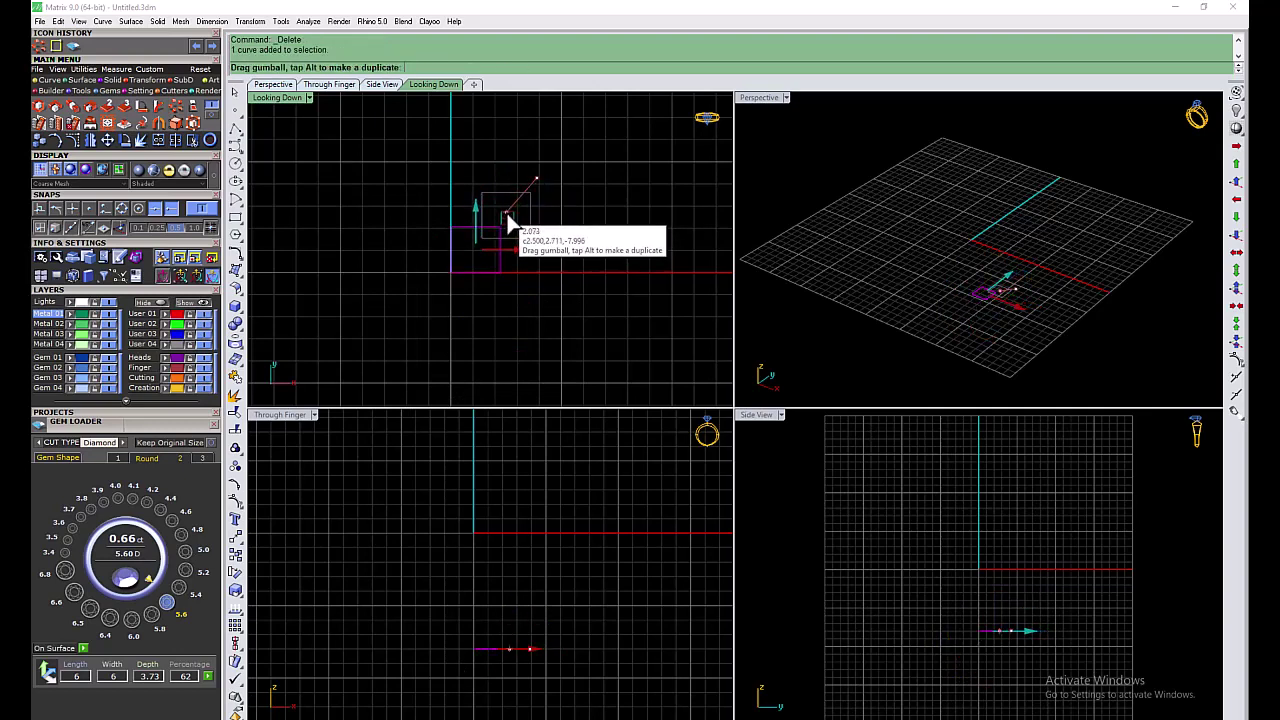
left_click_drag(508, 215, 497, 223)
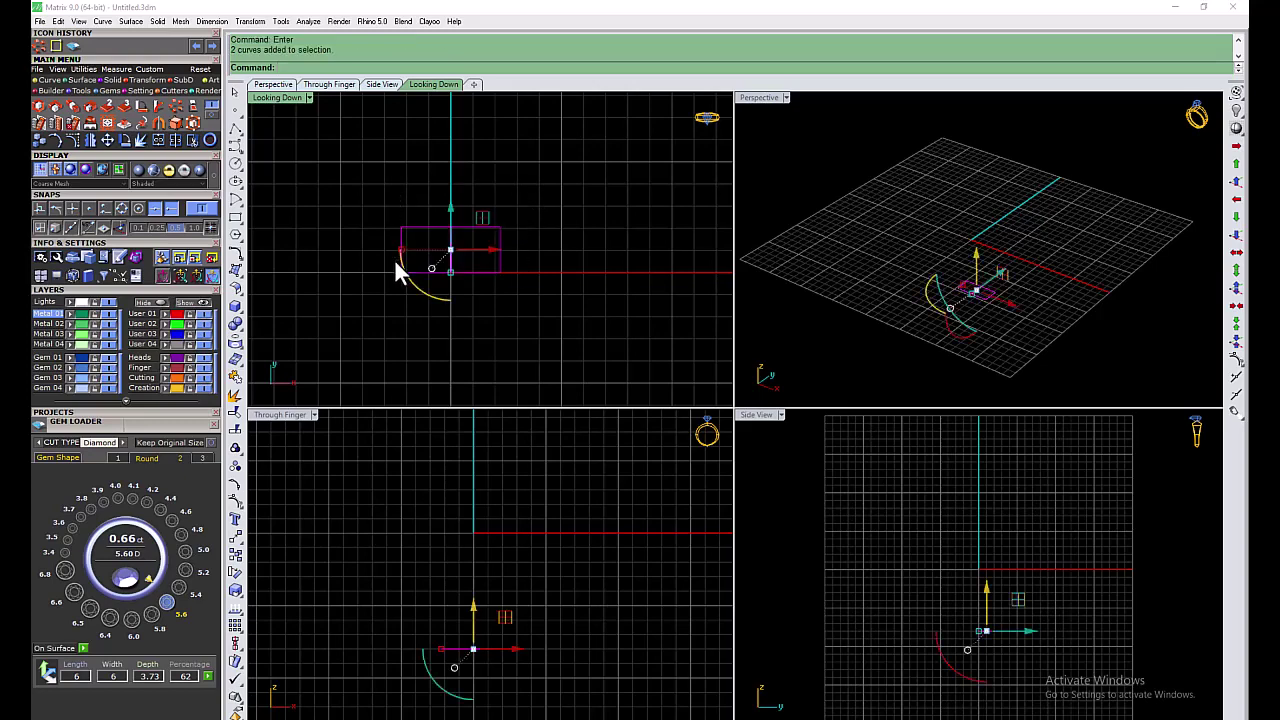
key("Return")
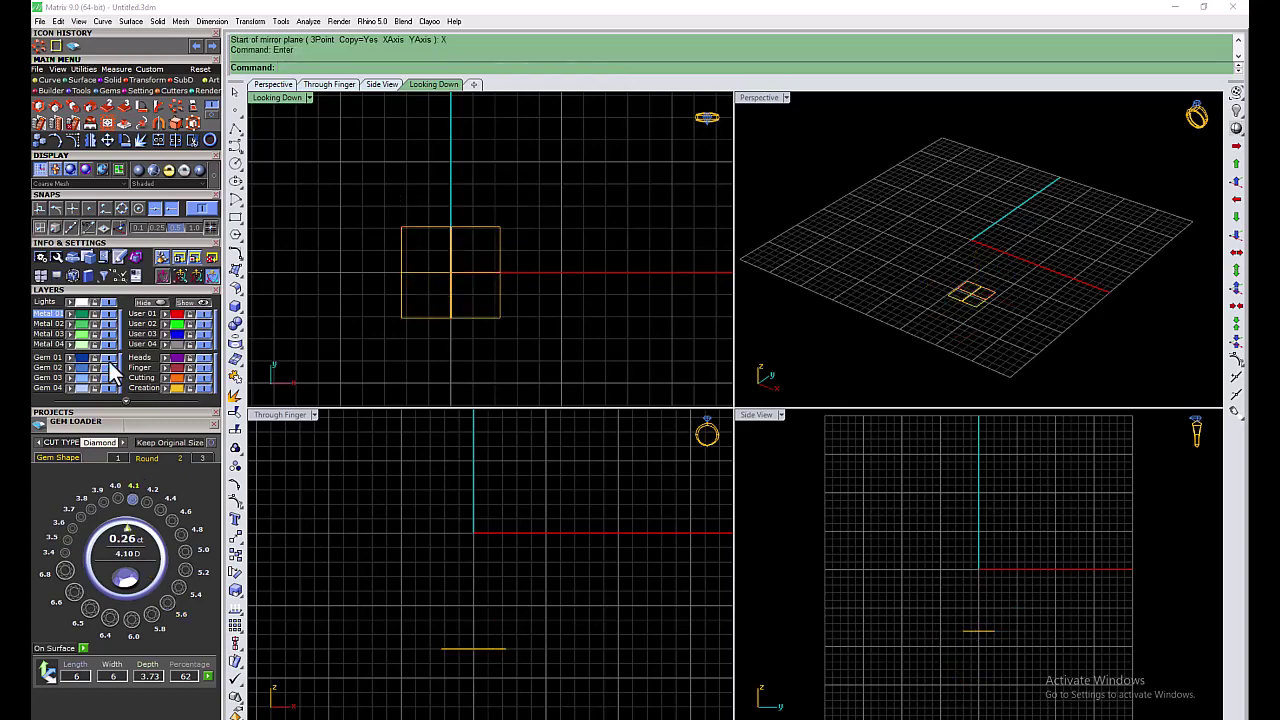
Step: Profile-sweep each of the four square profiles into a twisted prong
left_click(191, 305)
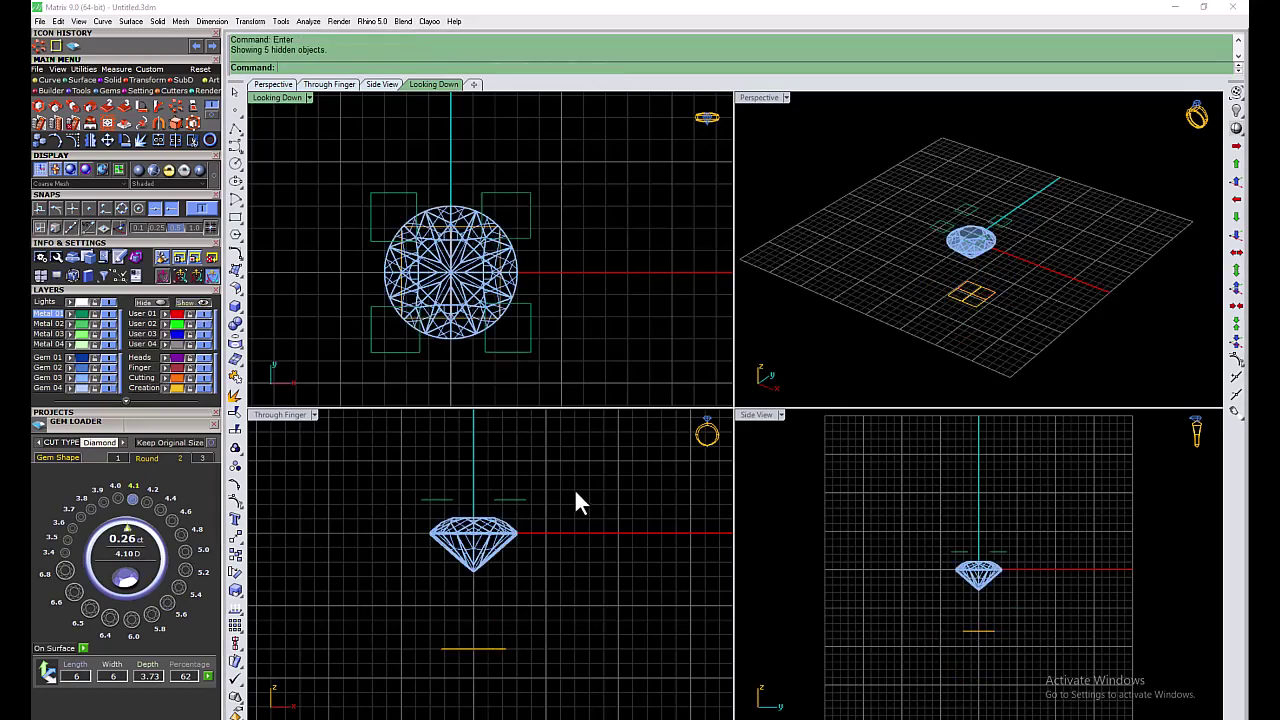
left_click(117, 363)
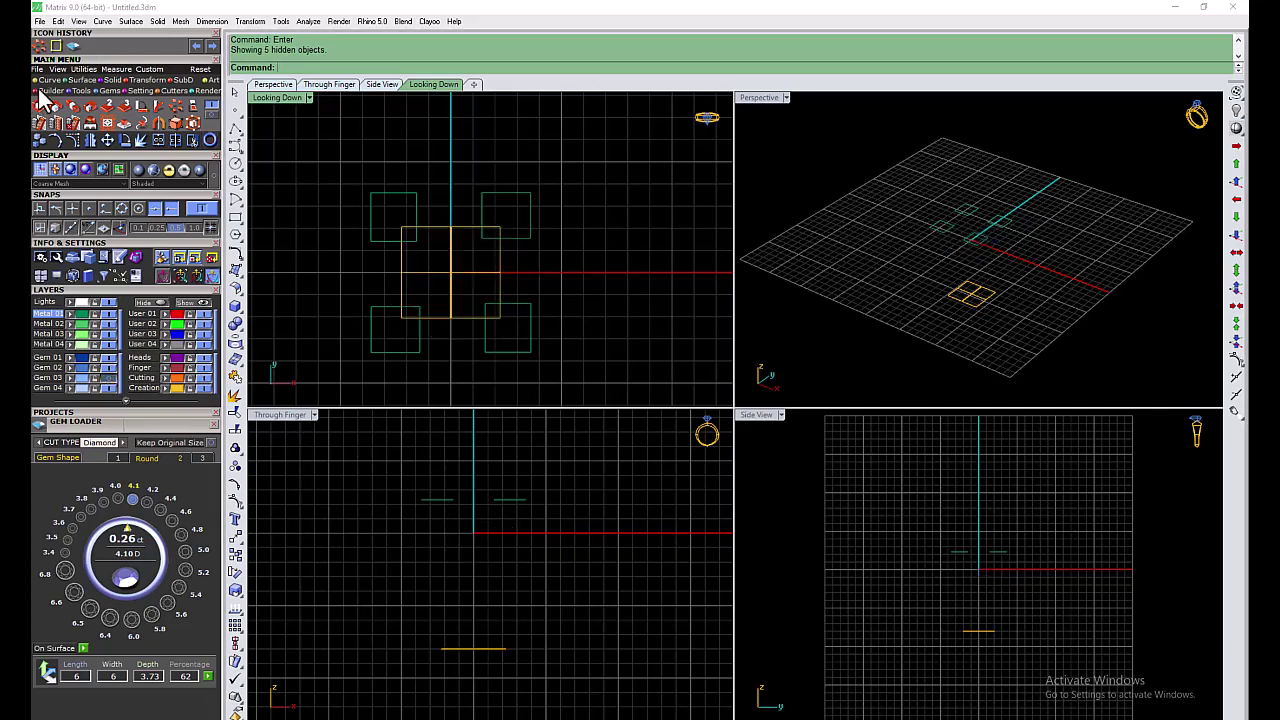
left_click(80, 80)
left_click(74, 106)
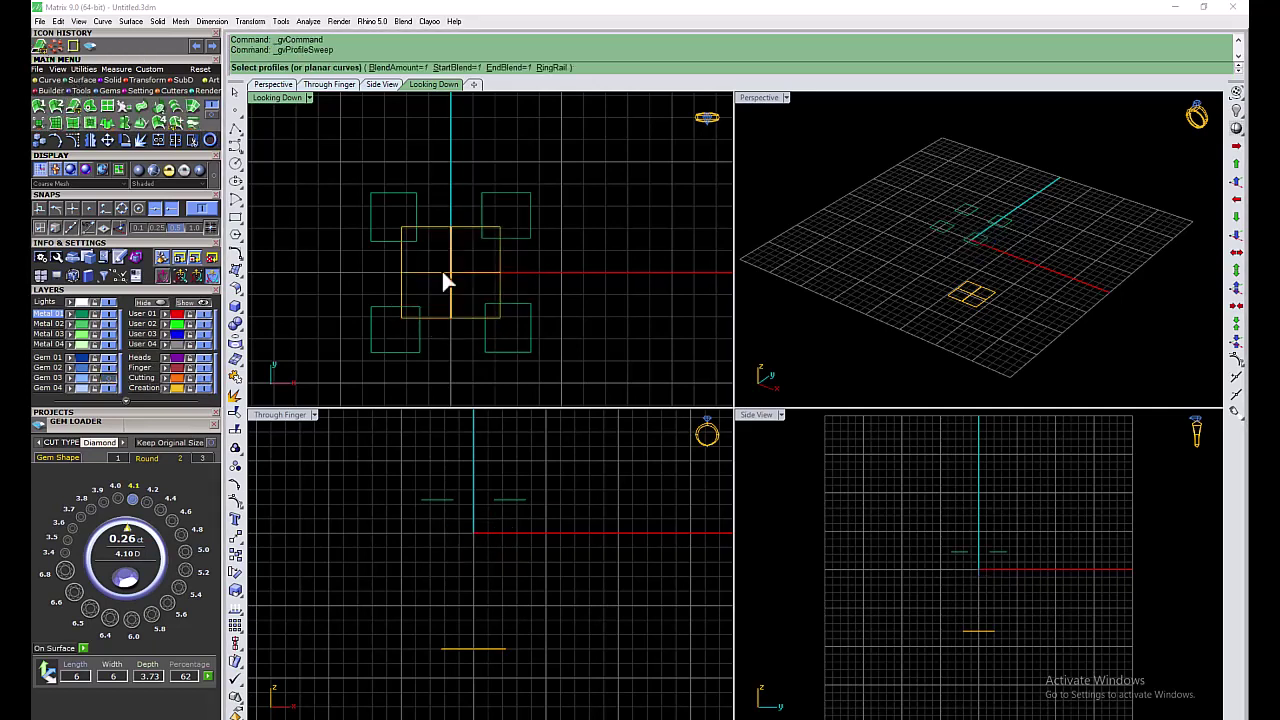
left_click(520, 197)
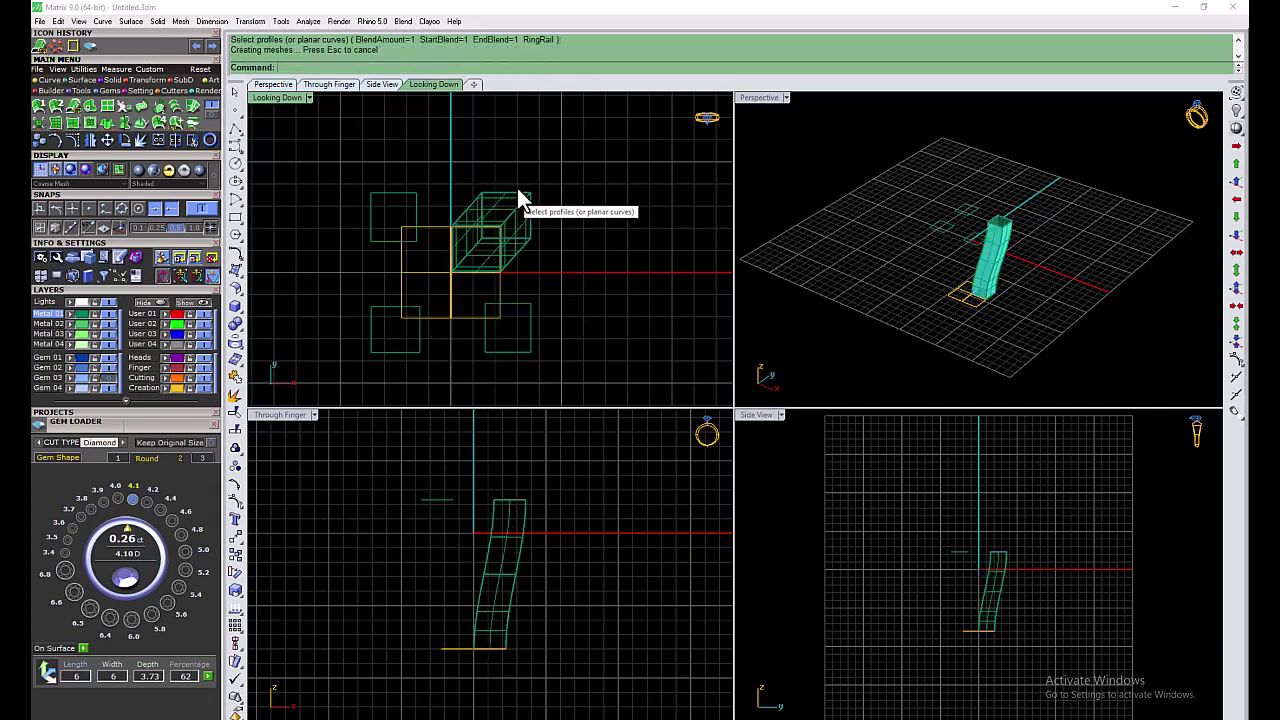
right_click(552, 545)
left_click(397, 197)
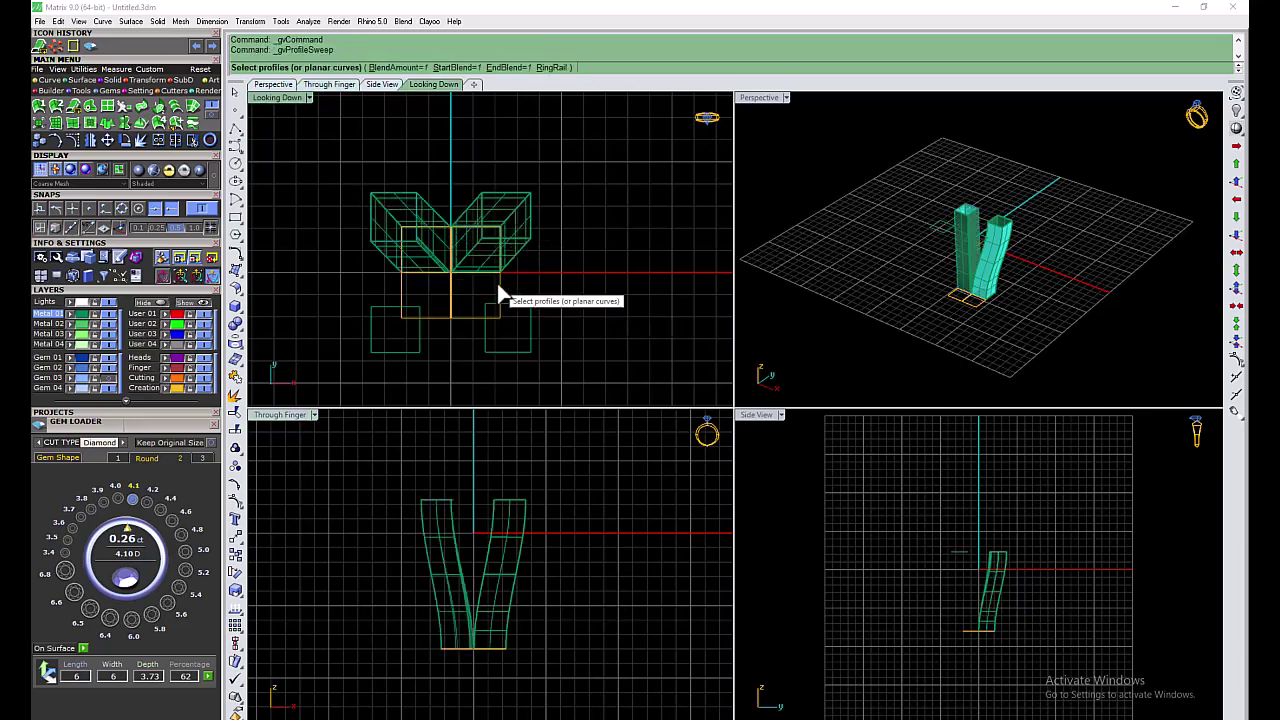
left_click(532, 330)
left_click(373, 338)
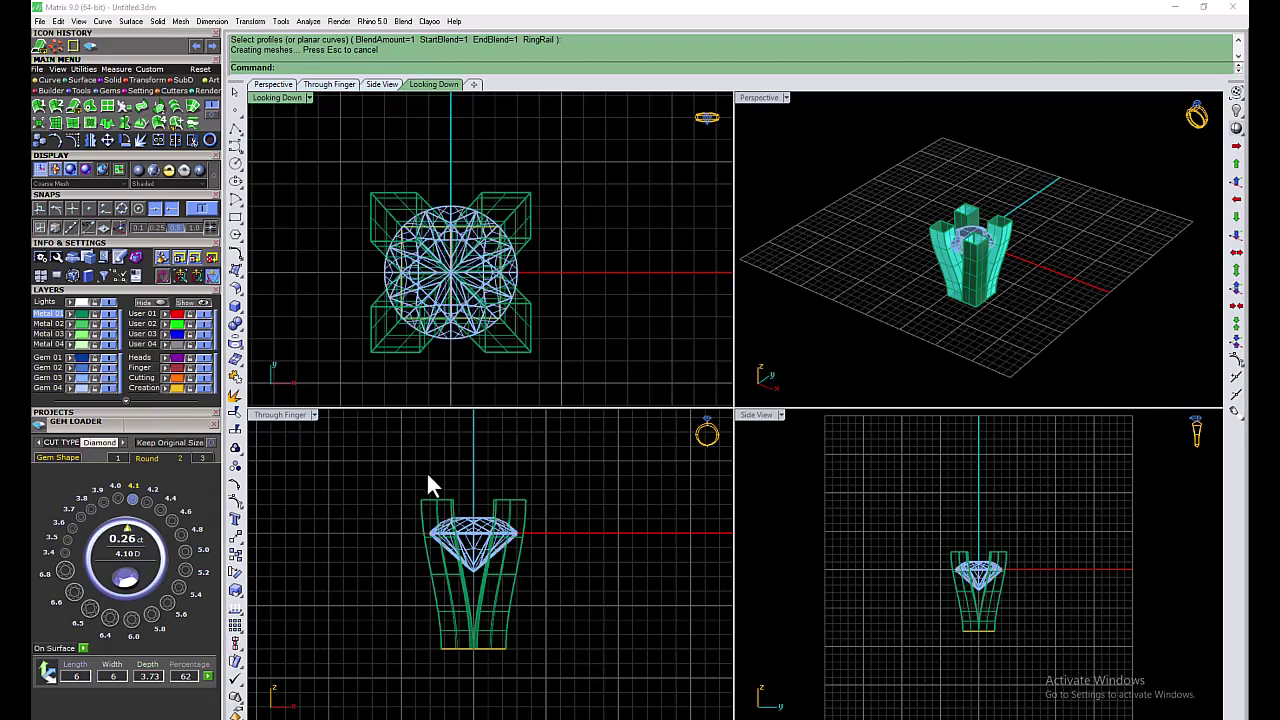
Step: Hide the gem and cap the open ends of all four prongs into solids
left_click(108, 378)
scroll(977, 214, "up", 5)
left_click_drag(1112, 158, 836, 322)
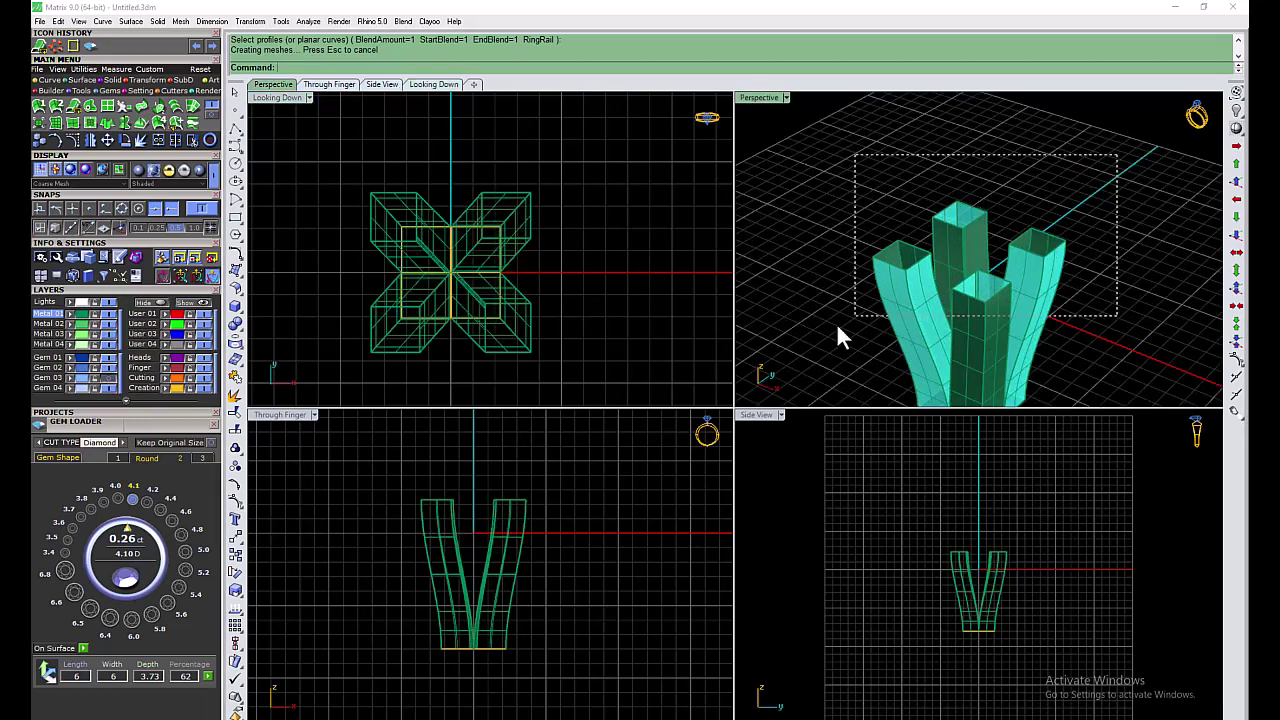
left_click(112, 79)
left_click(120, 122)
Step: Fillet the prong top edges, then undo the rounding
scroll(845, 172, "down", 5)
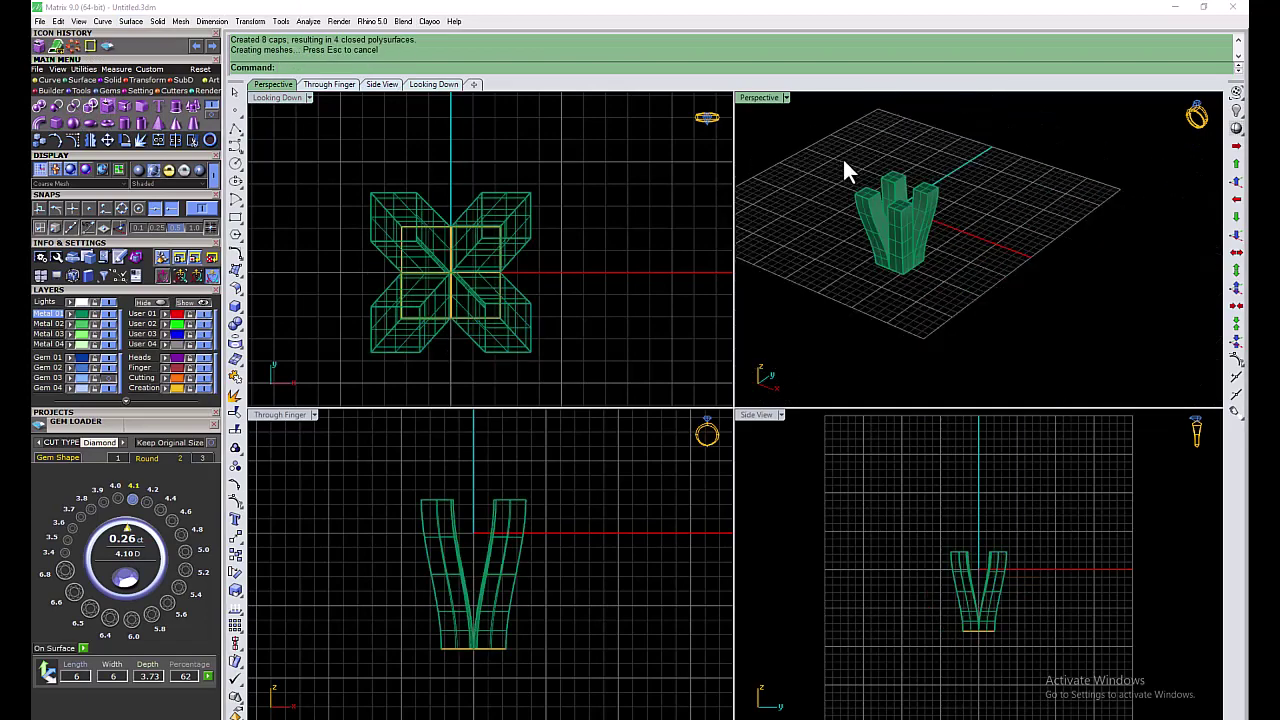
left_click(172, 110)
scroll(970, 200, "up", 5)
left_click(945, 195)
left_click(945, 215)
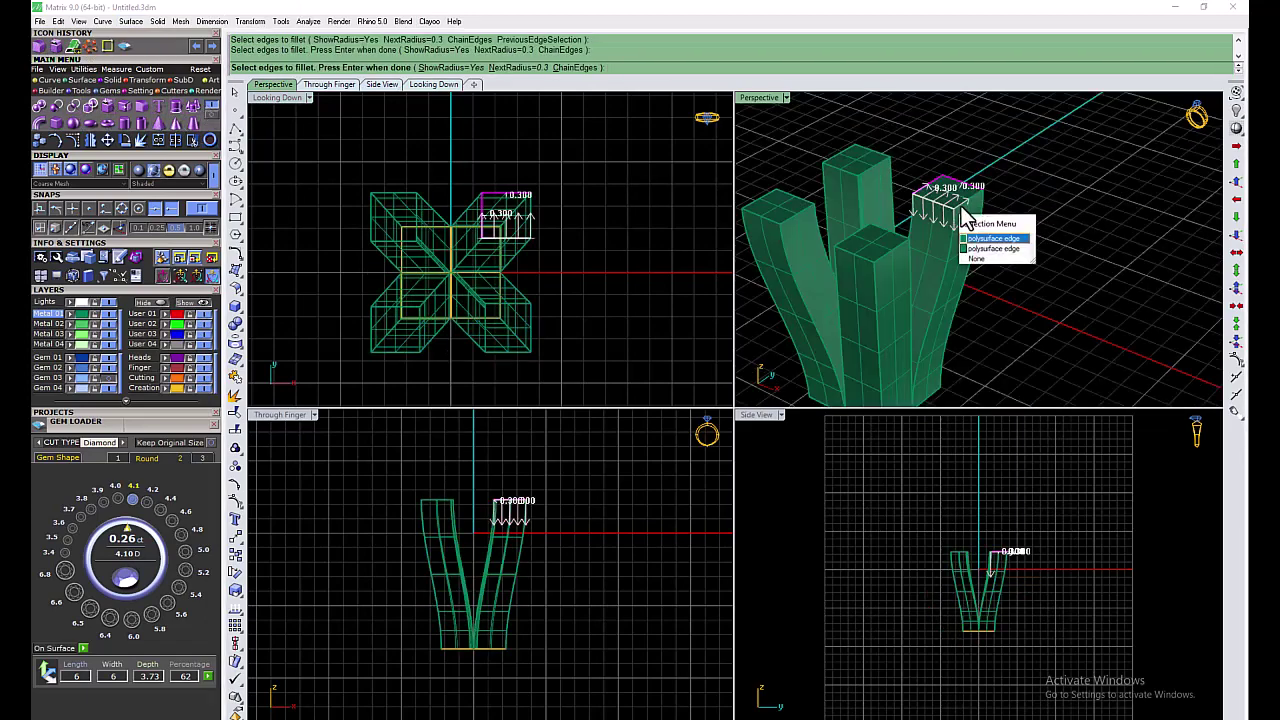
left_click(966, 228)
key("Return")
key("ctrl+z")
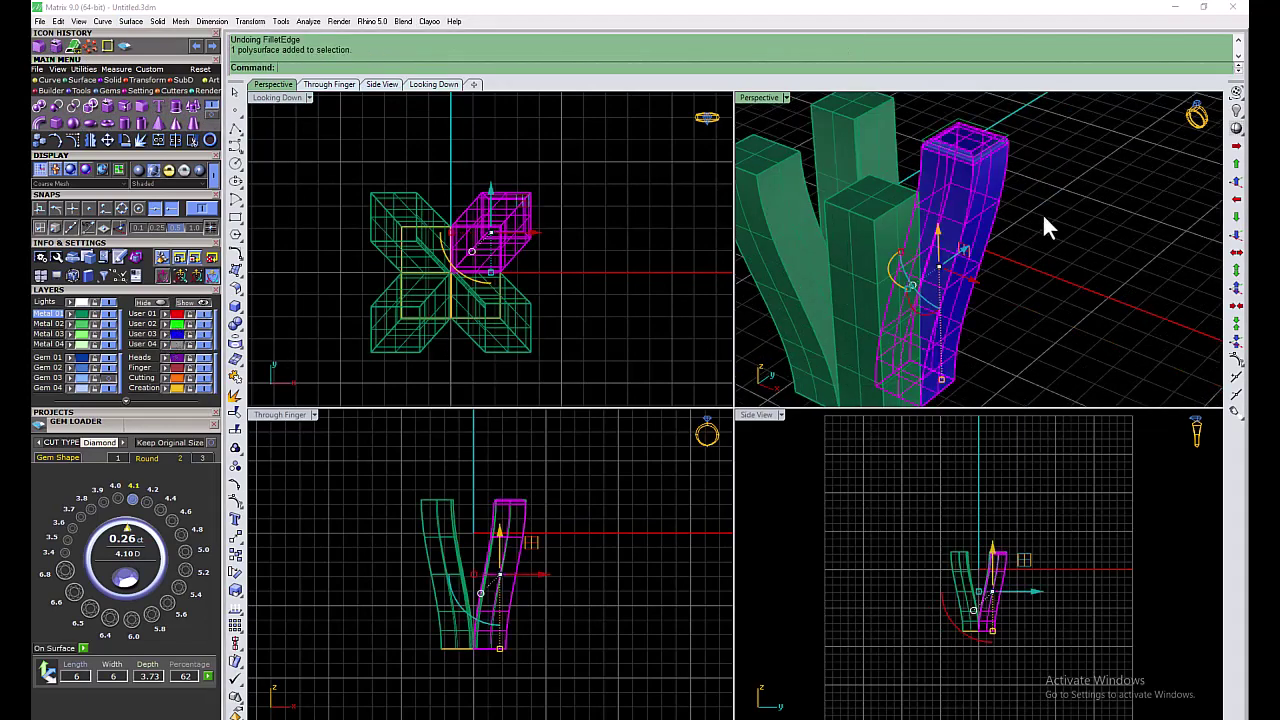
Step: Delete three prongs and polar-array the remaining one into 4 copies over 360°
left_click(88, 325)
key("Delete")
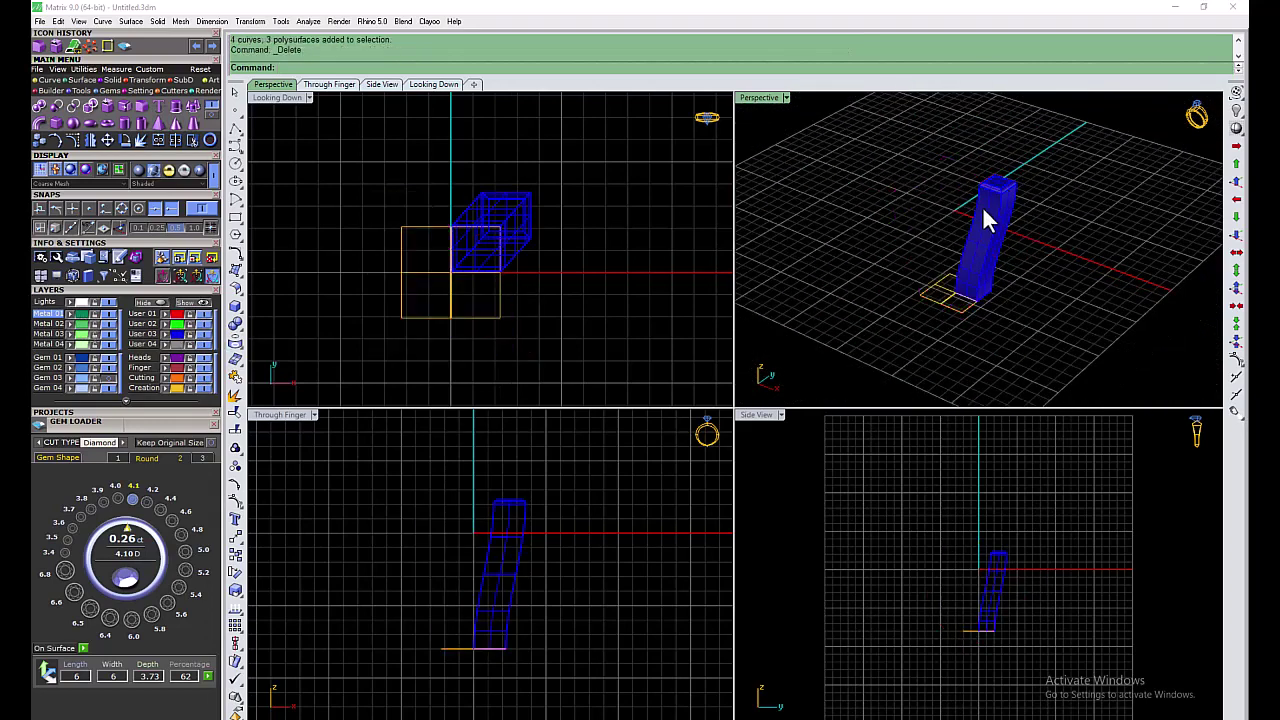
left_click(982, 206)
right_click_drag(424, 207, 485, 213)
left_click(88, 50)
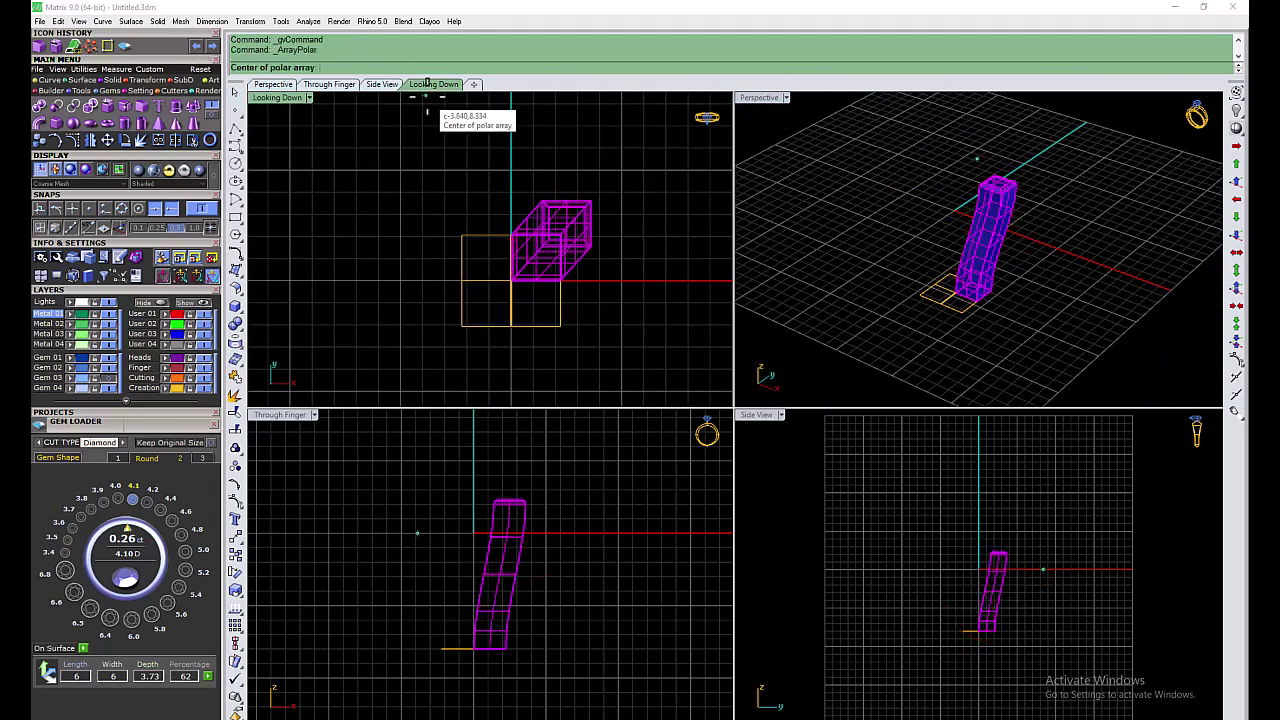
key("Return")
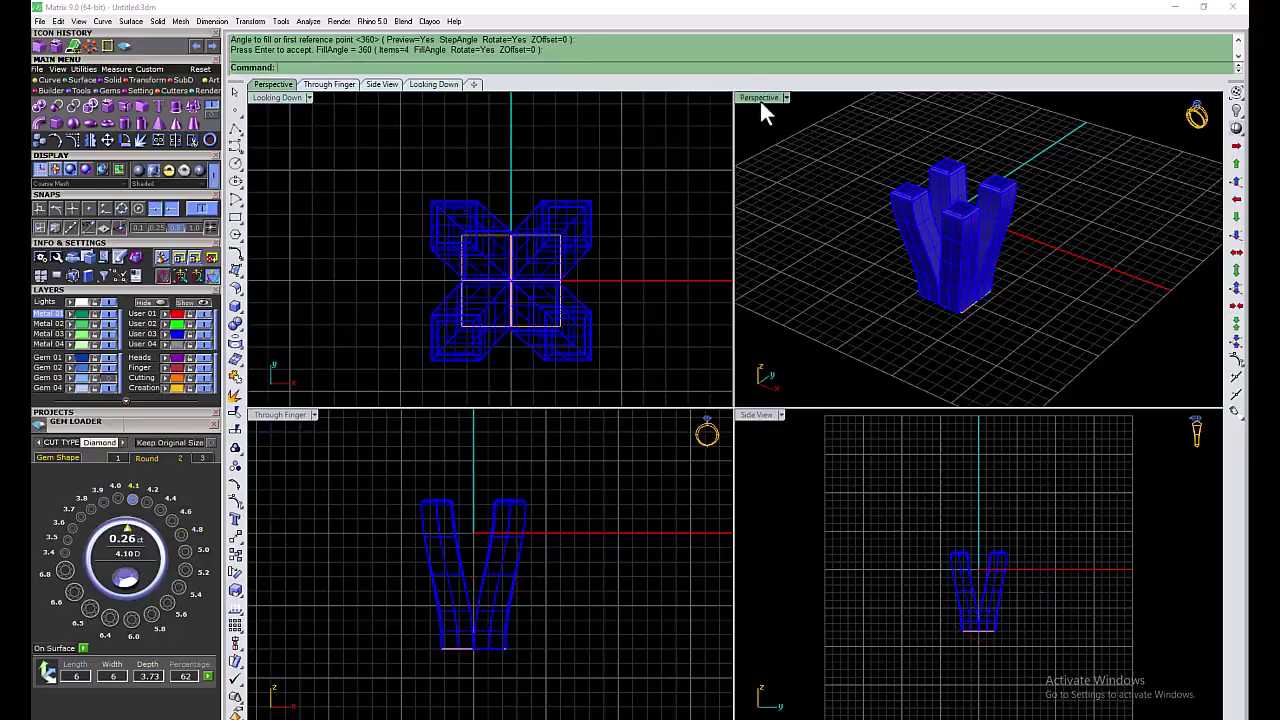
Step: Show the gem again and inspect the four prongs around it in perspective
double_click(760, 97)
mouse_move(749, 386)
right_mouse_down()
mouse_move(777, 271)
mouse_move(703, 333)
mouse_move(686, 517)
mouse_move(746, 371)
mouse_move(689, 394)
mouse_move(625, 540)
mouse_move(777, 391)
mouse_move(709, 437)
mouse_move(770, 354)
mouse_move(786, 380)
mouse_move(745, 390)
right_mouse_up()
left_click(105, 380)
mouse_move(660, 440)
right_mouse_down()
mouse_move(673, 452)
mouse_move(660, 500)
mouse_move(588, 320)
right_mouse_up()
double_click(270, 100)
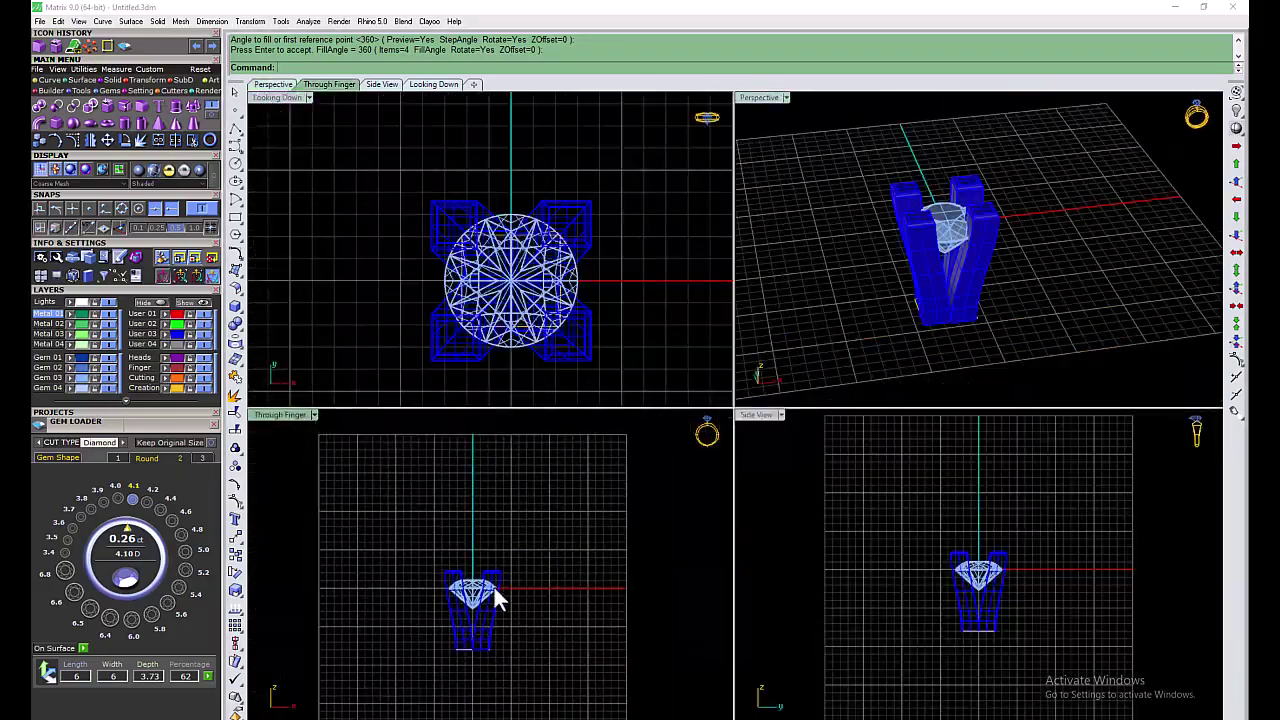
Step: Lift the prong head with the gem upward above the origin
left_click(494, 594)
left_click_drag(466, 608, 465, 447)
left_click(543, 478)
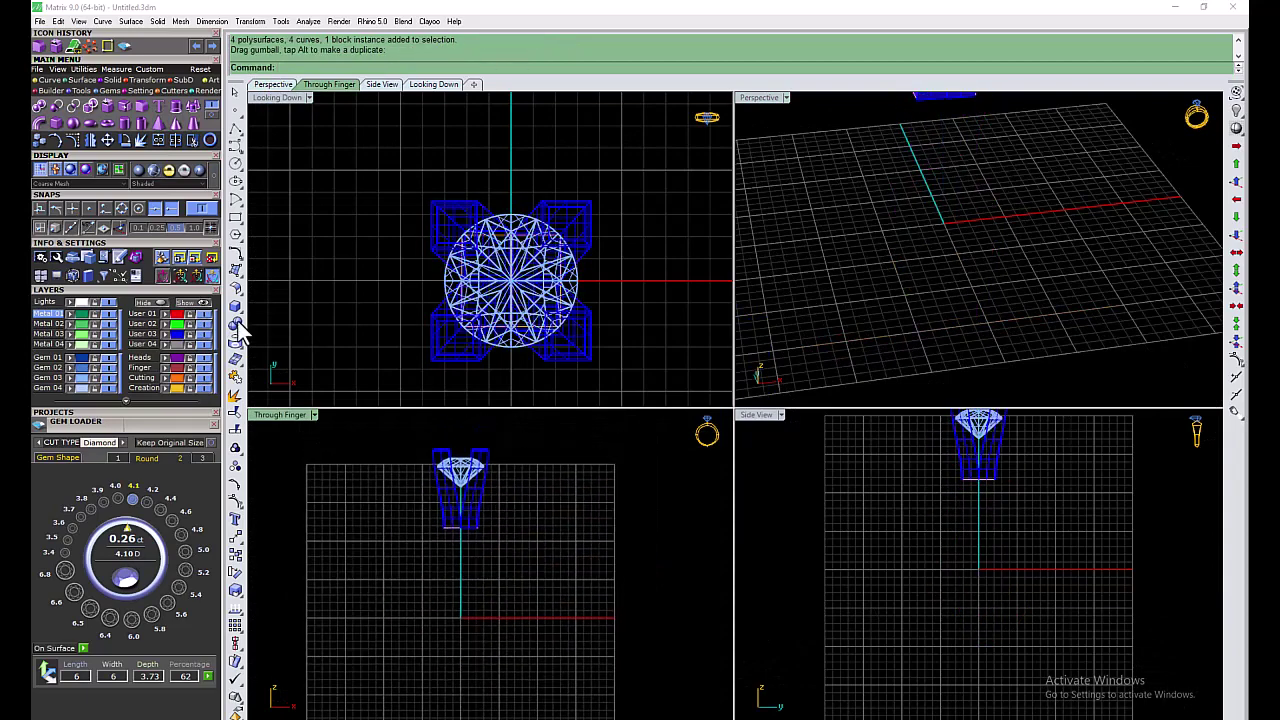
left_click(210, 142)
left_click(173, 425)
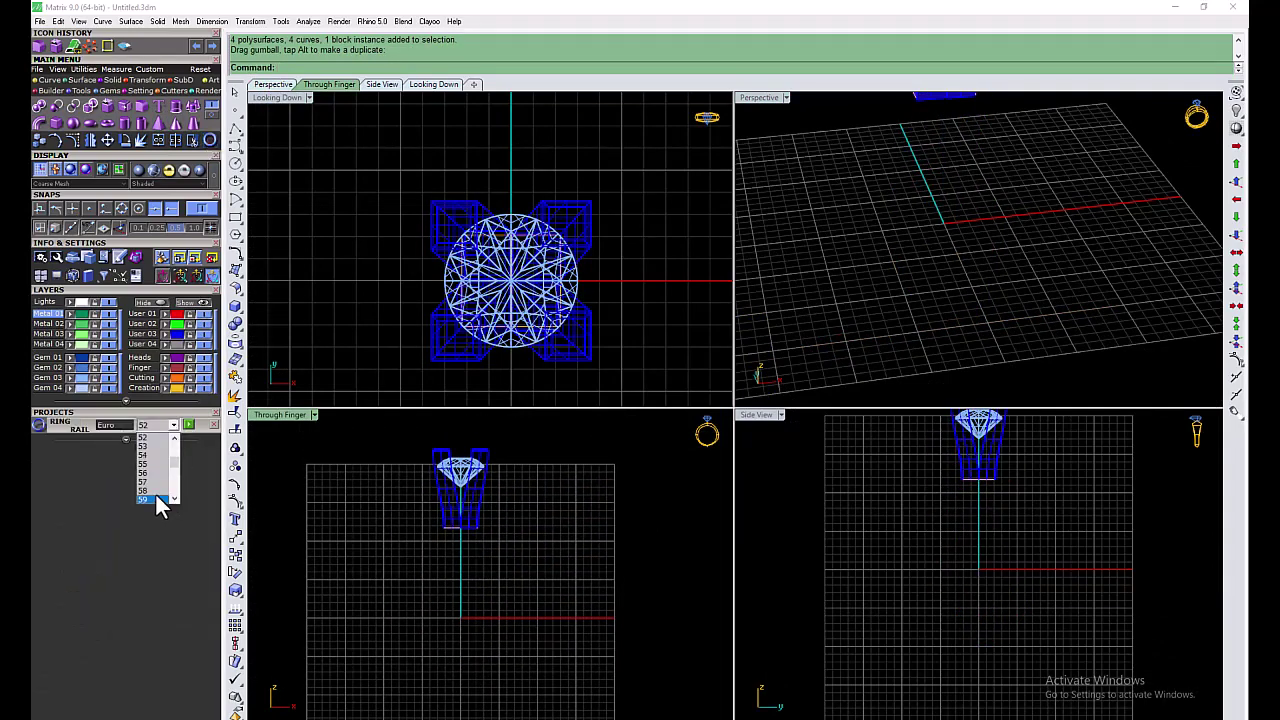
Step: Add a size 56 ring rail and an outside ring rail with the v6012 profile
left_click(158, 473)
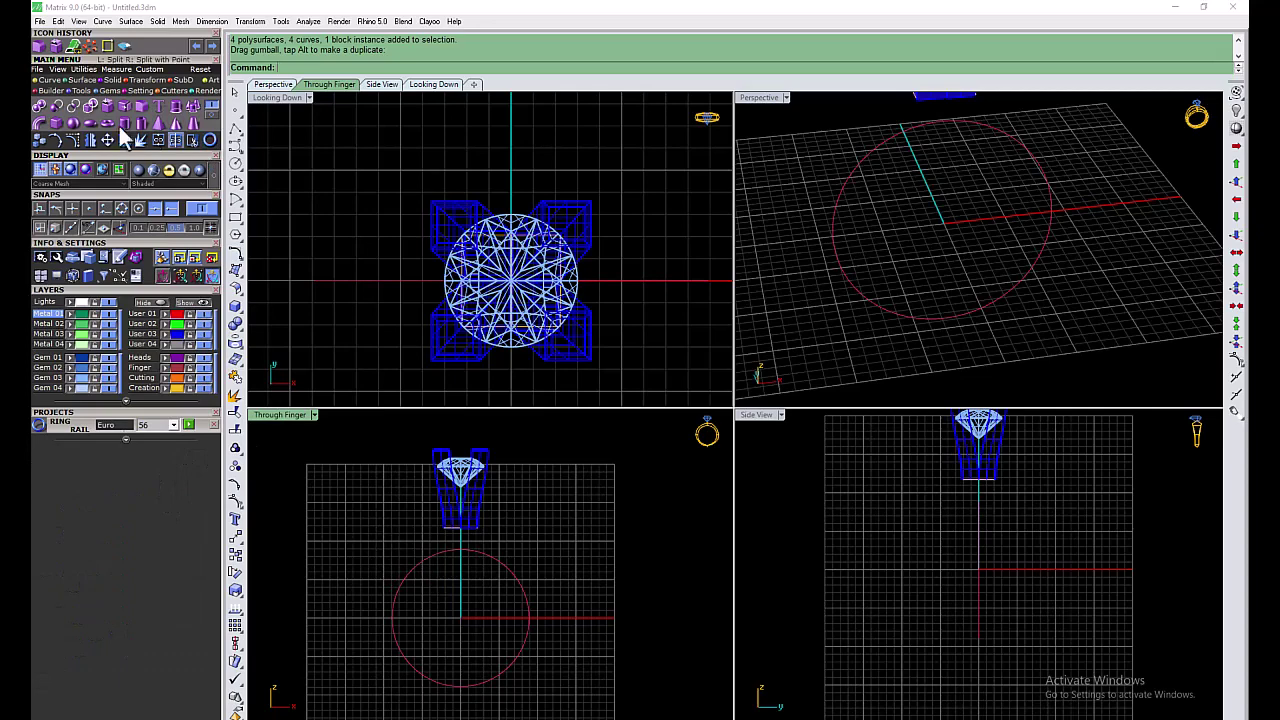
left_click(97, 104)
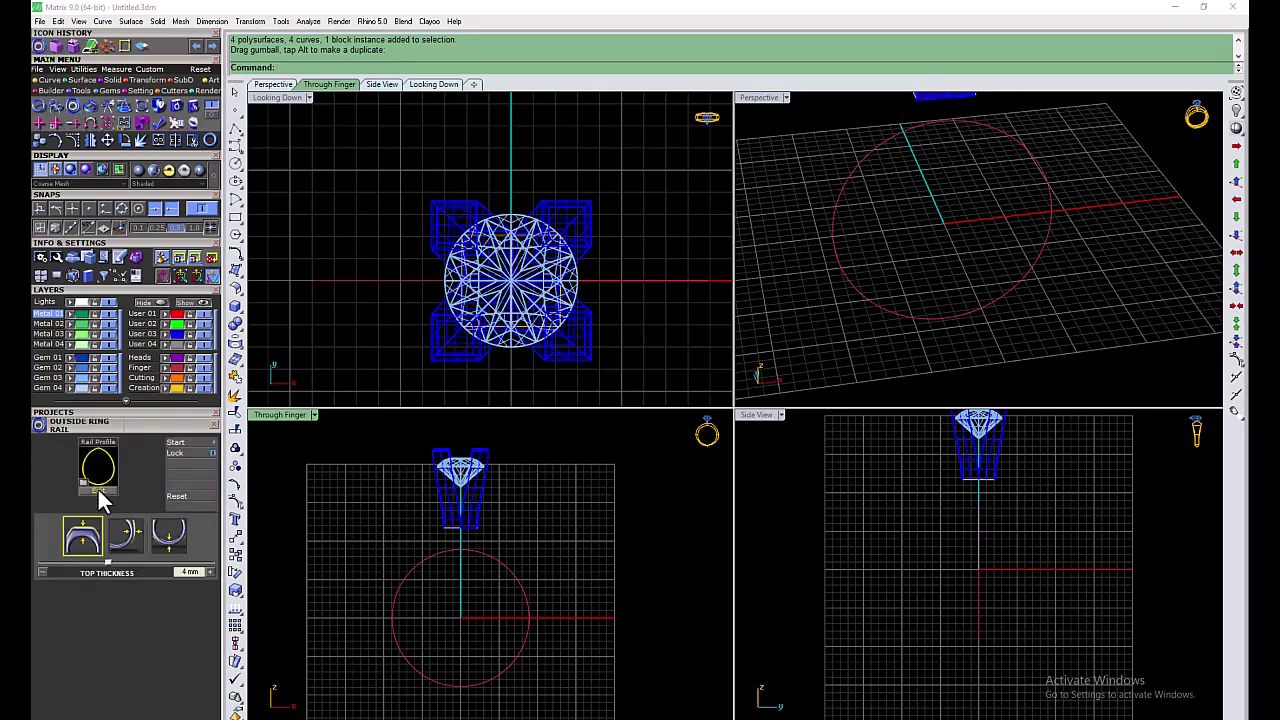
left_click(212, 444)
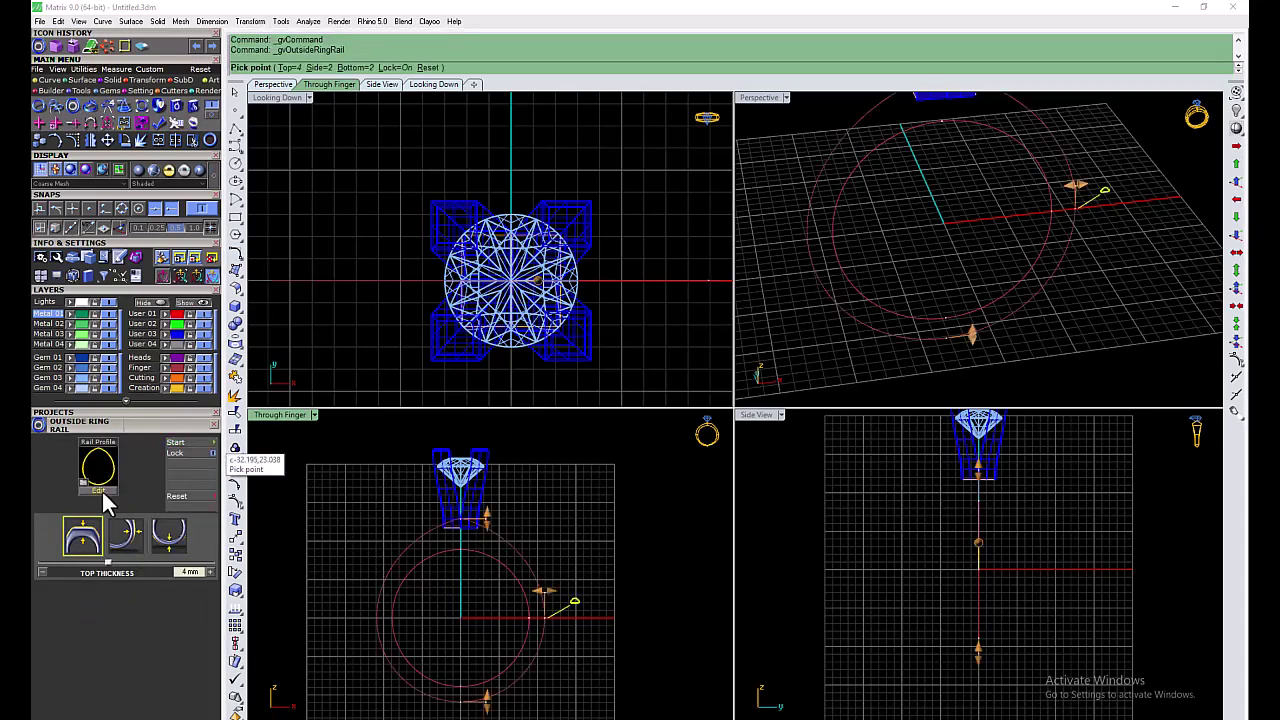
left_click(101, 489)
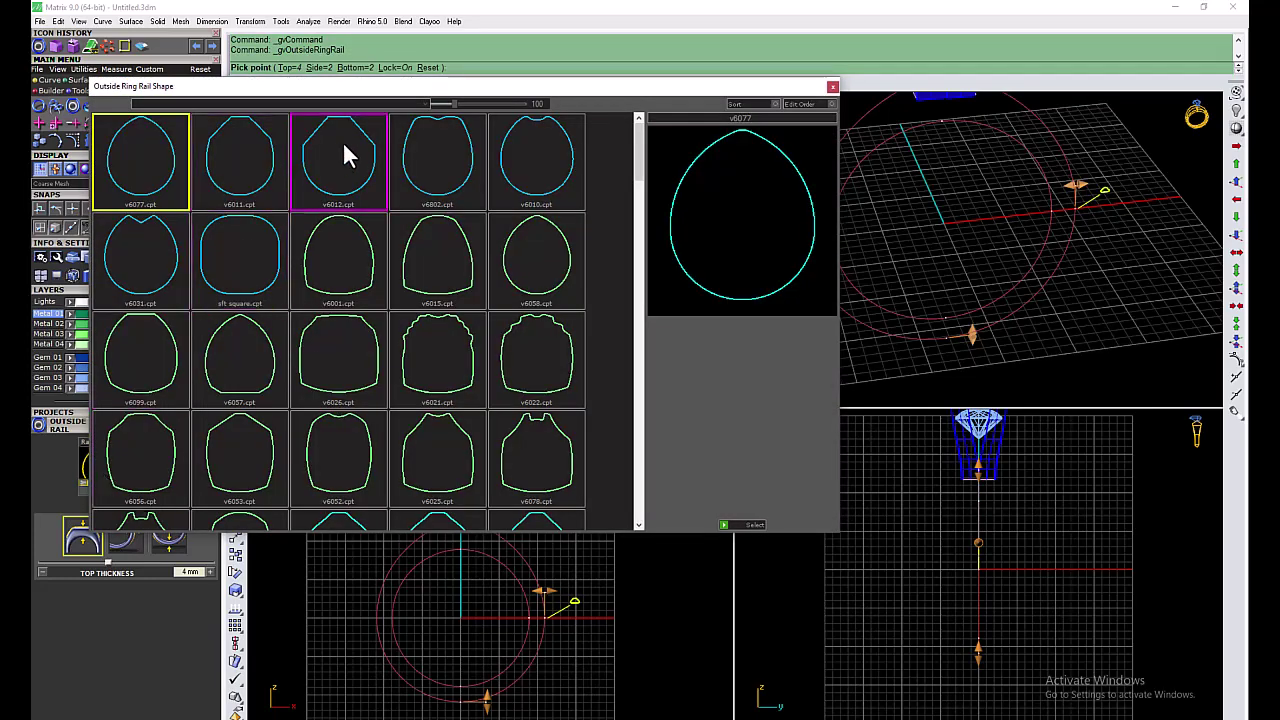
left_click(336, 170)
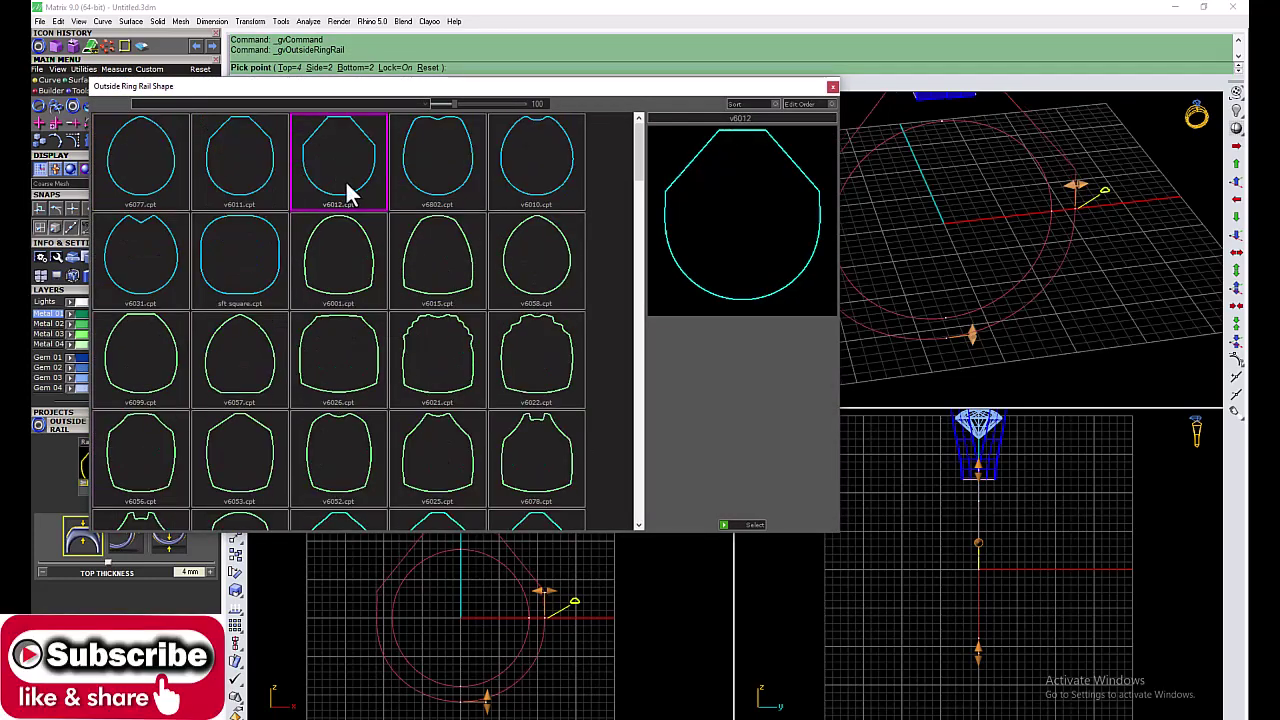
left_click(727, 522)
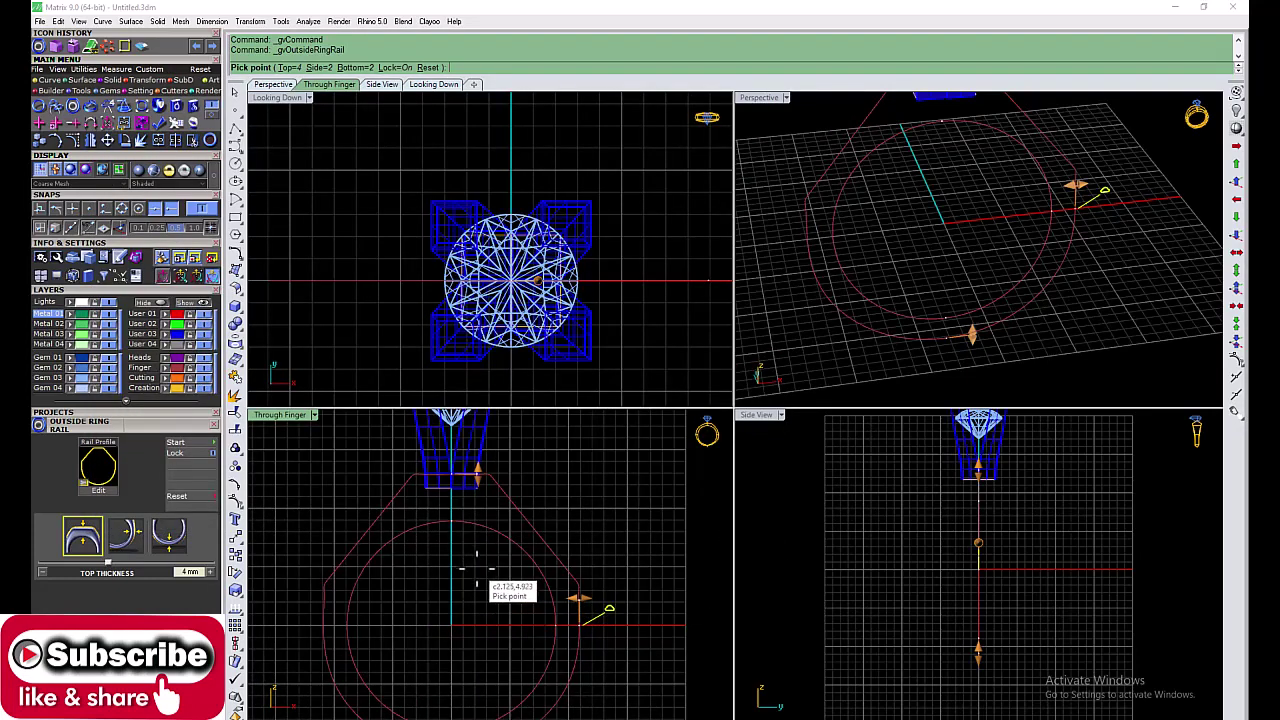
Step: Set the outside rail thickness to 4.83 mm top, 1.48 mm bottom, 1.78 mm side
left_click(474, 512)
left_click(474, 512)
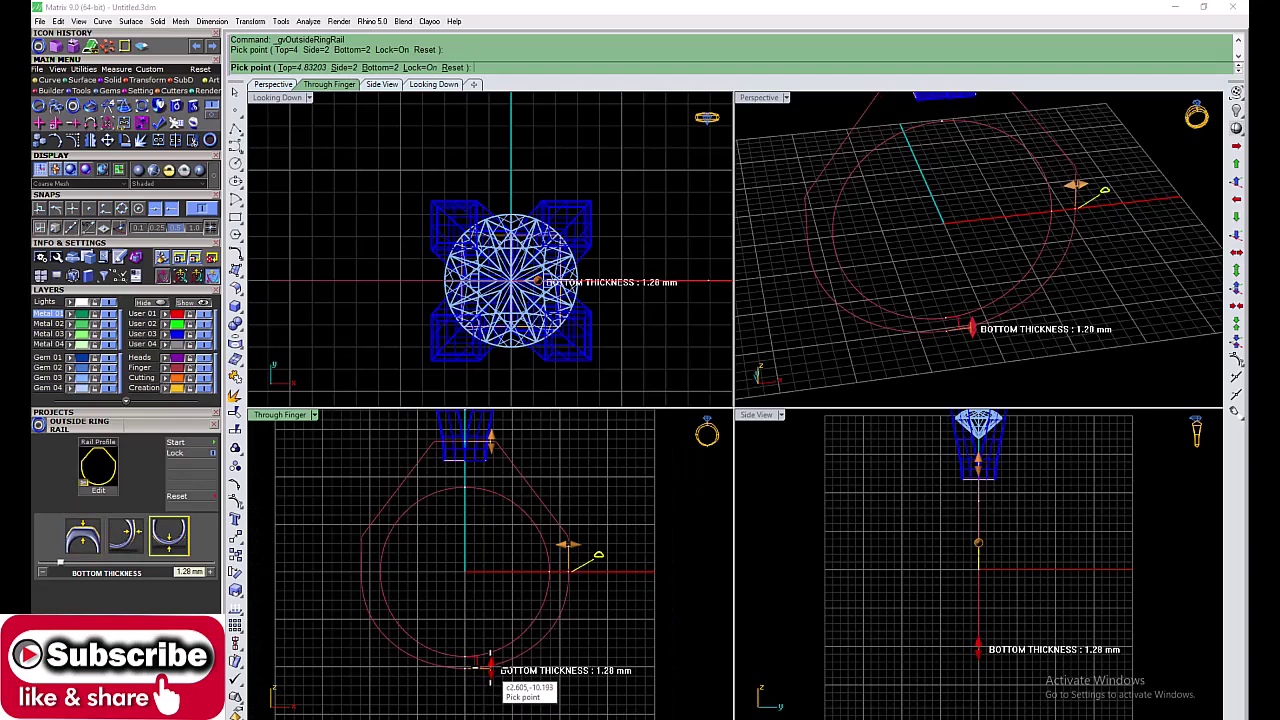
left_click(552, 595)
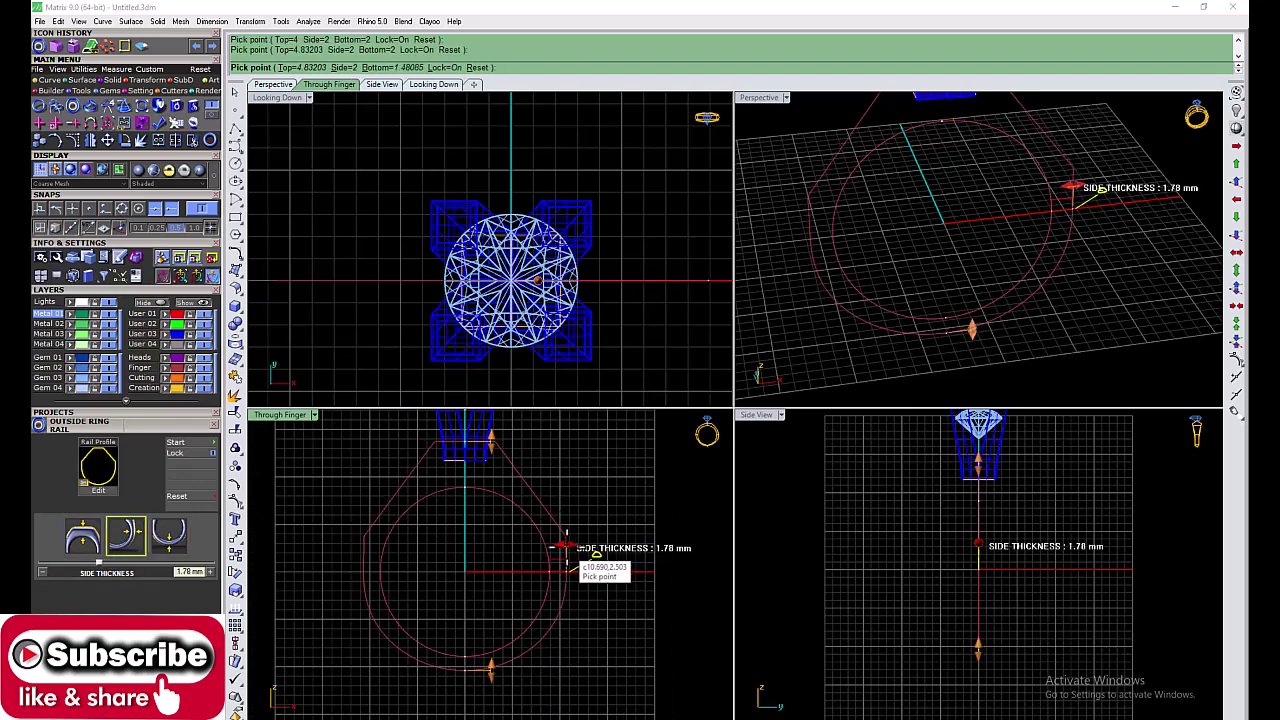
left_click(570, 545)
Step: Lower the prong head down onto the ring rail
left_click(455, 474)
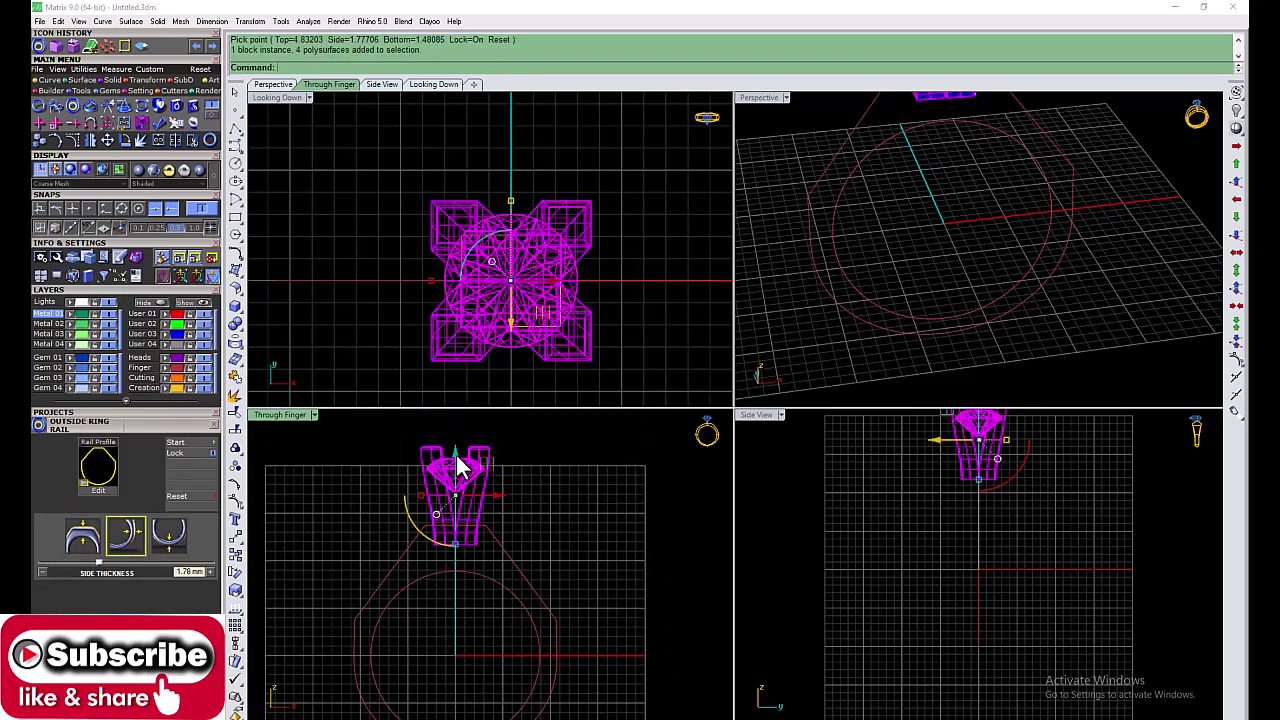
left_click_drag(457, 468, 458, 500)
left_click(570, 475)
scroll(462, 545, "up", 3)
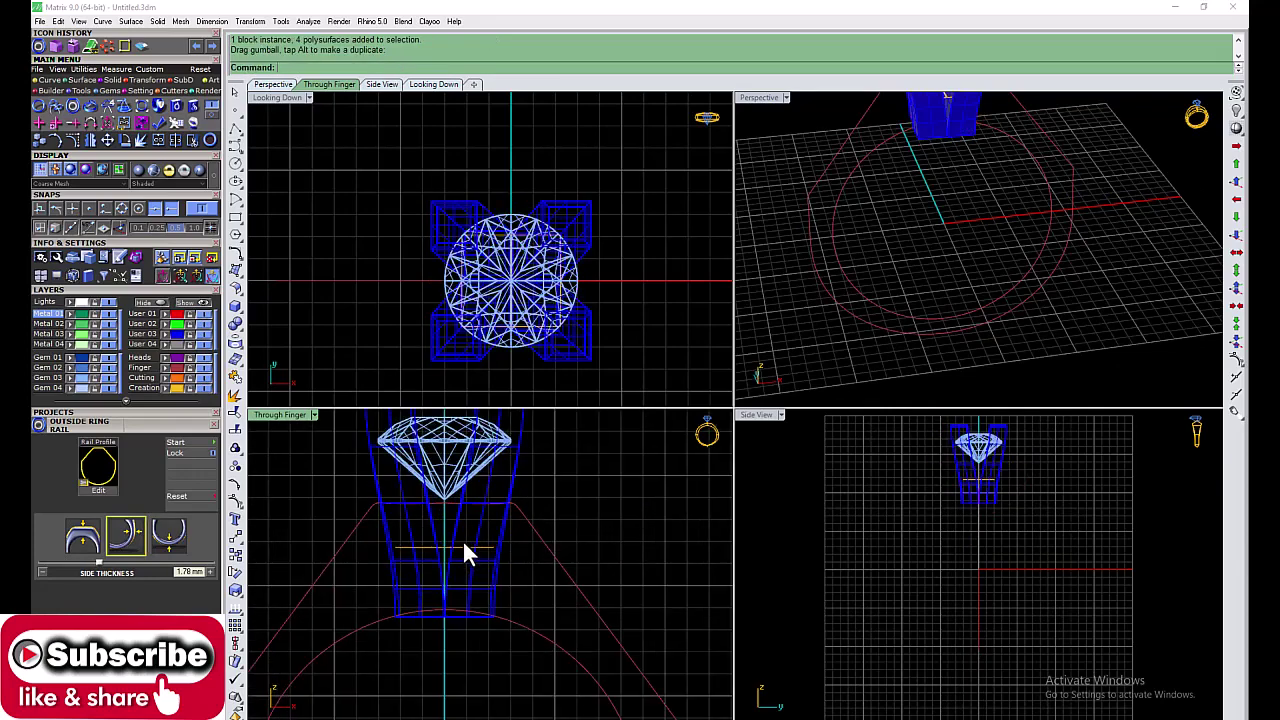
scroll(466, 526, "down", 3)
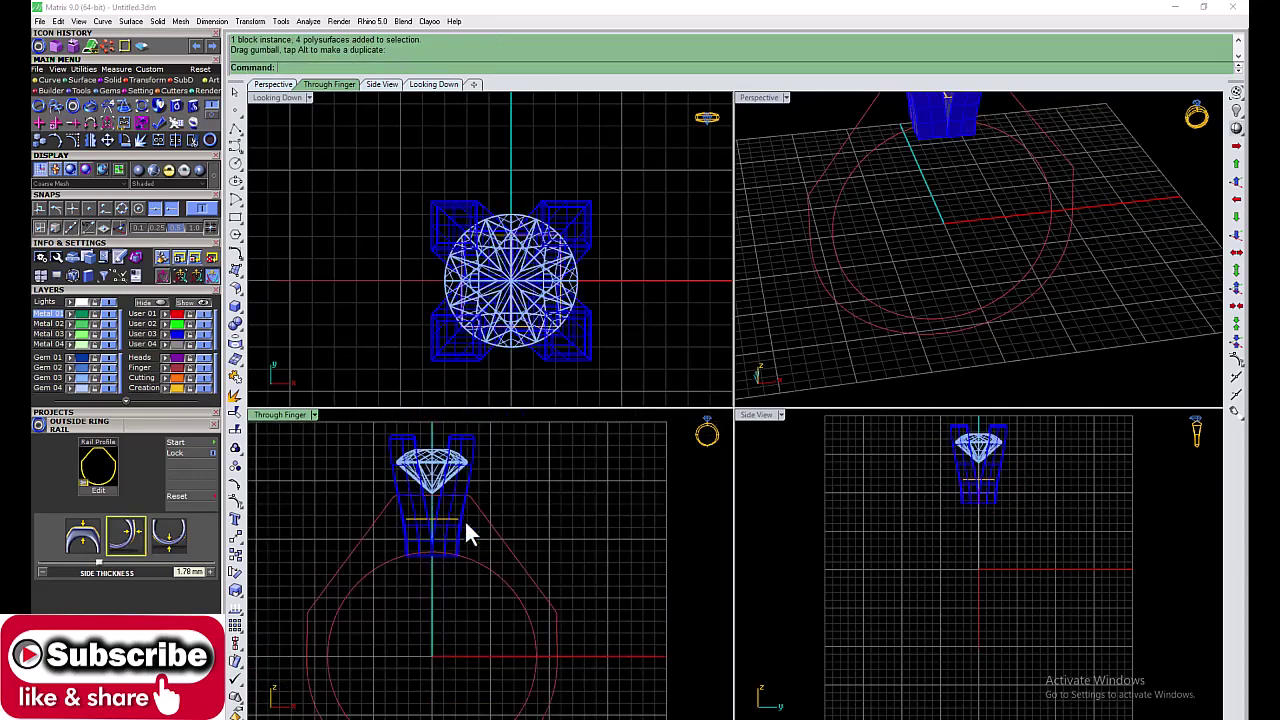
Step: Draw an angled guide line from the origin up under the head
left_click(49, 79)
left_click(39, 105)
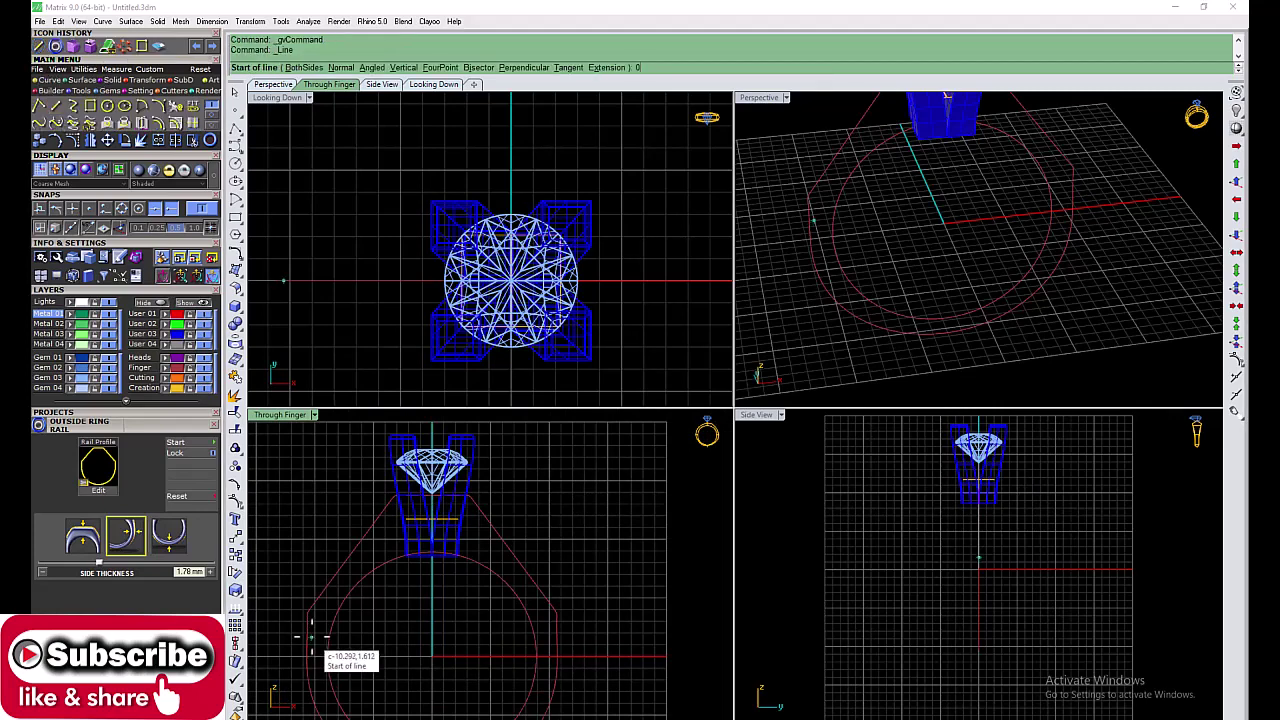
type("0")
key("Return")
scroll(390, 635, "up", 1)
scroll(405, 560, "down", 1)
scroll(395, 470, "up", 2)
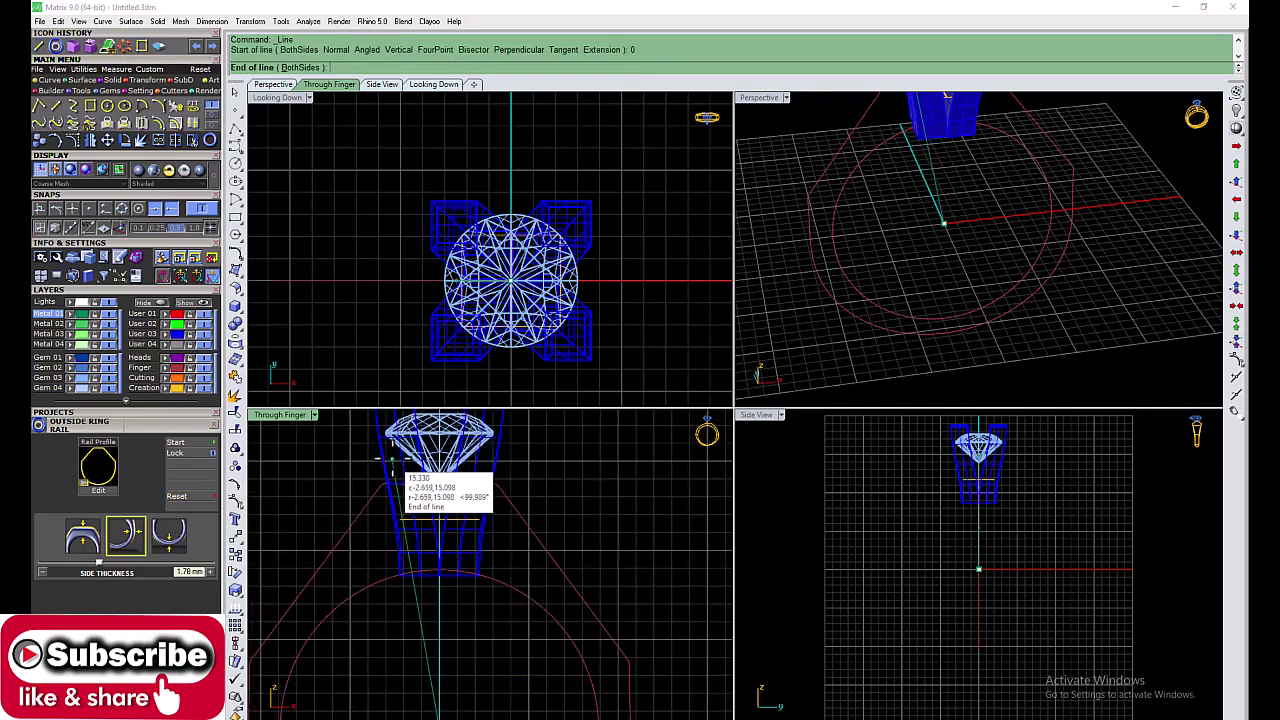
left_click(414, 625)
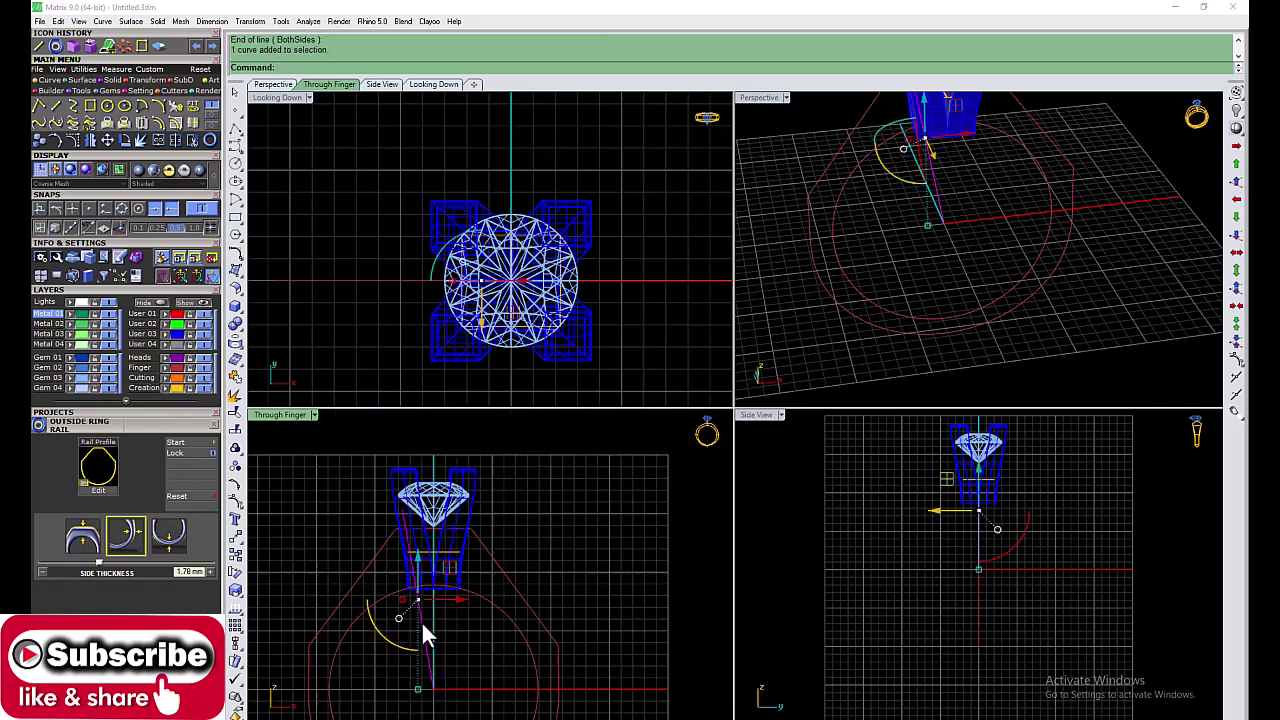
scroll(421, 620, "down", 1)
Step: Mirror the guide line across the Y axis into a symmetric V
type("mirror")
key("Return")
type("y")
key("Return")
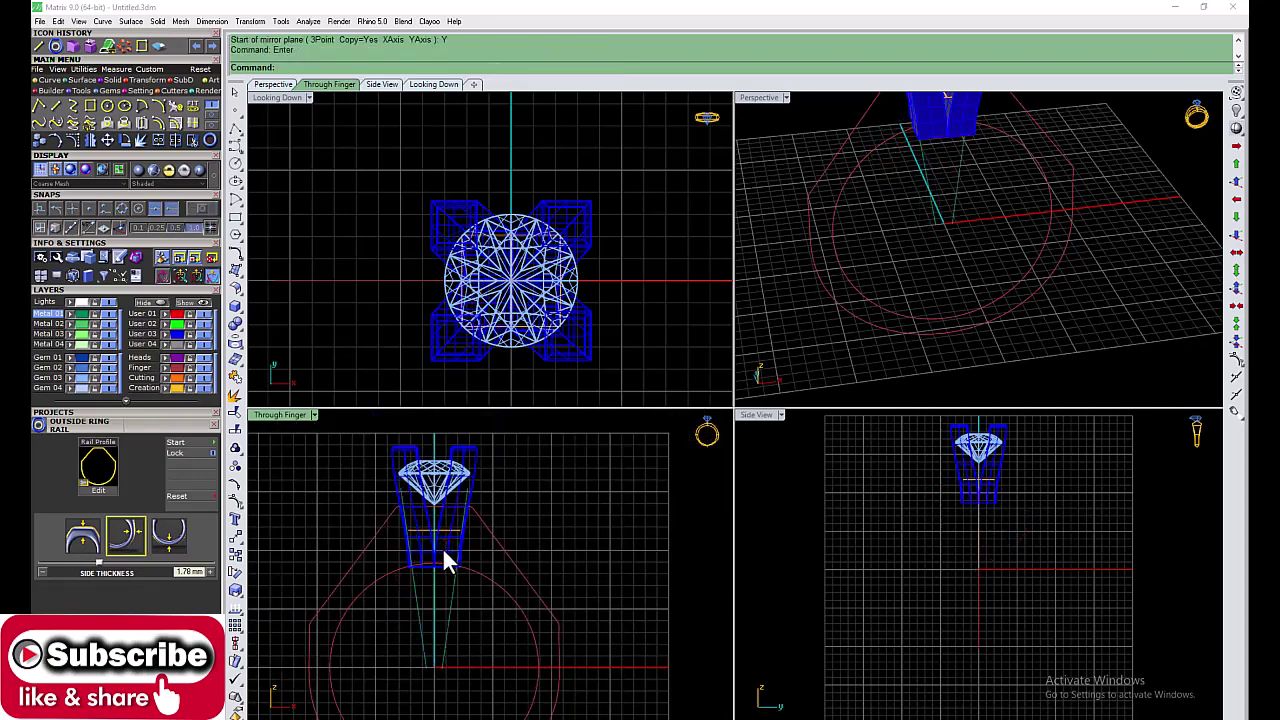
scroll(442, 547, "up", 1)
scroll(444, 567, "down", 2)
scroll(447, 655, "up", 2)
Step: Deselect the V lines and hide the Heads layer, leaving the gem visible
left_click_drag(474, 610, 424, 597)
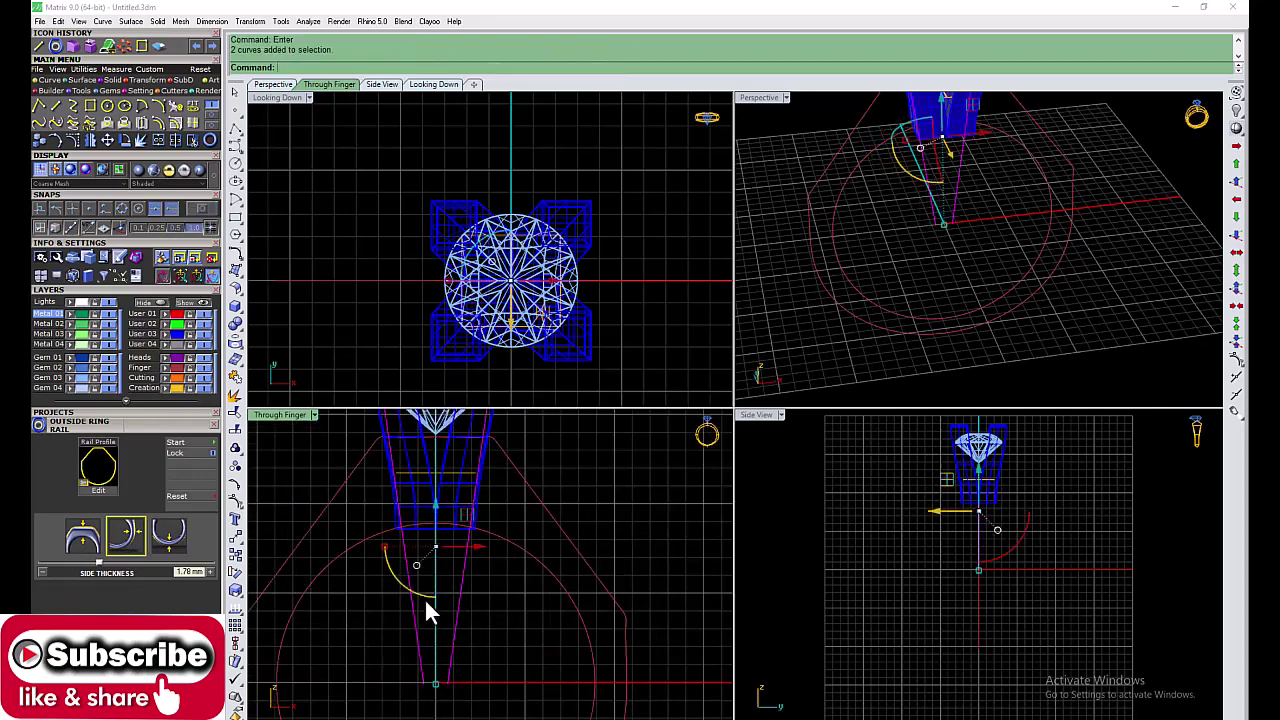
scroll(410, 600, "up", 1)
key("Escape")
scroll(494, 630, "down", 2)
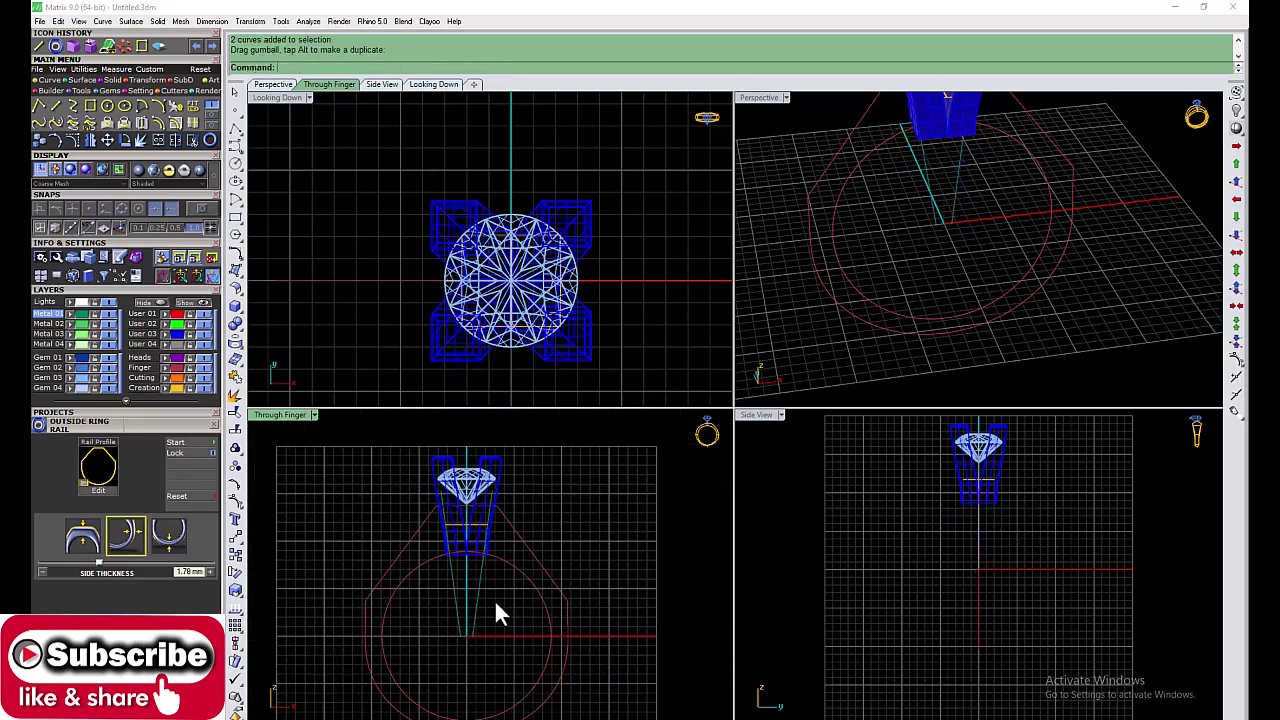
left_click(195, 334)
scroll(466, 528, "up", 2)
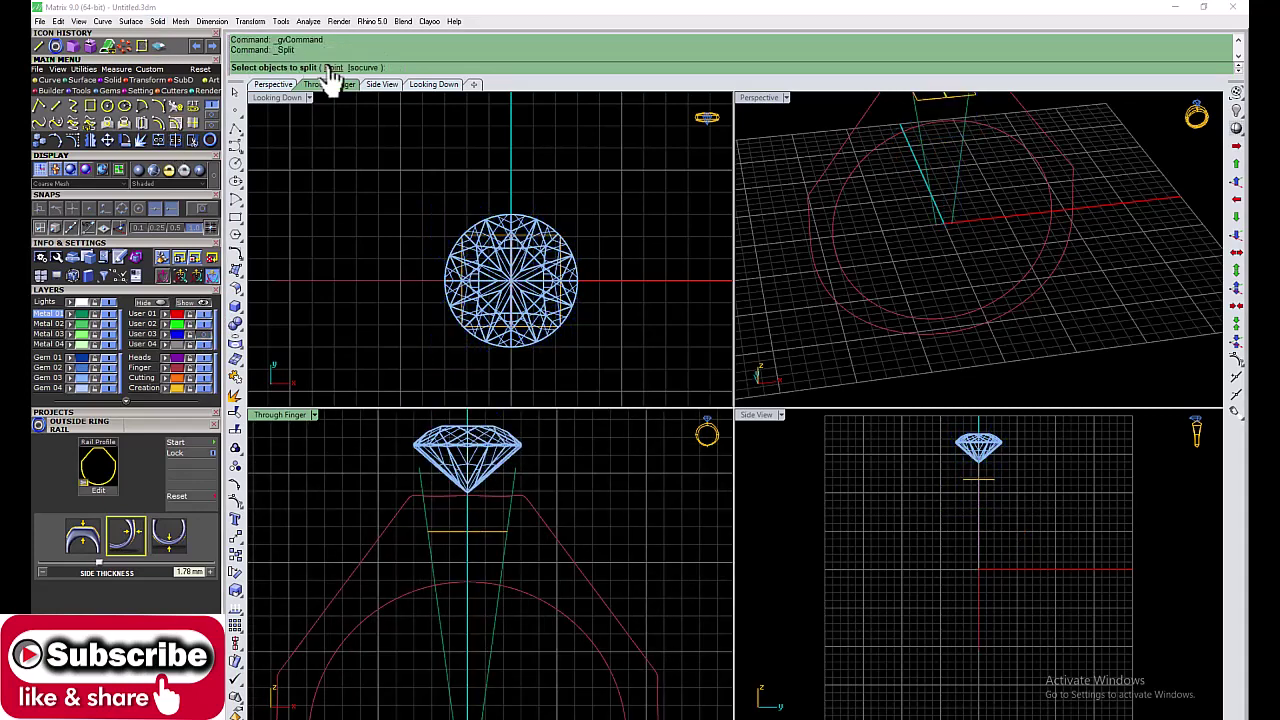
Step: Split the outer ring profile at the V intersection and delete its top middle piece
left_click(548, 527)
left_click(440, 67)
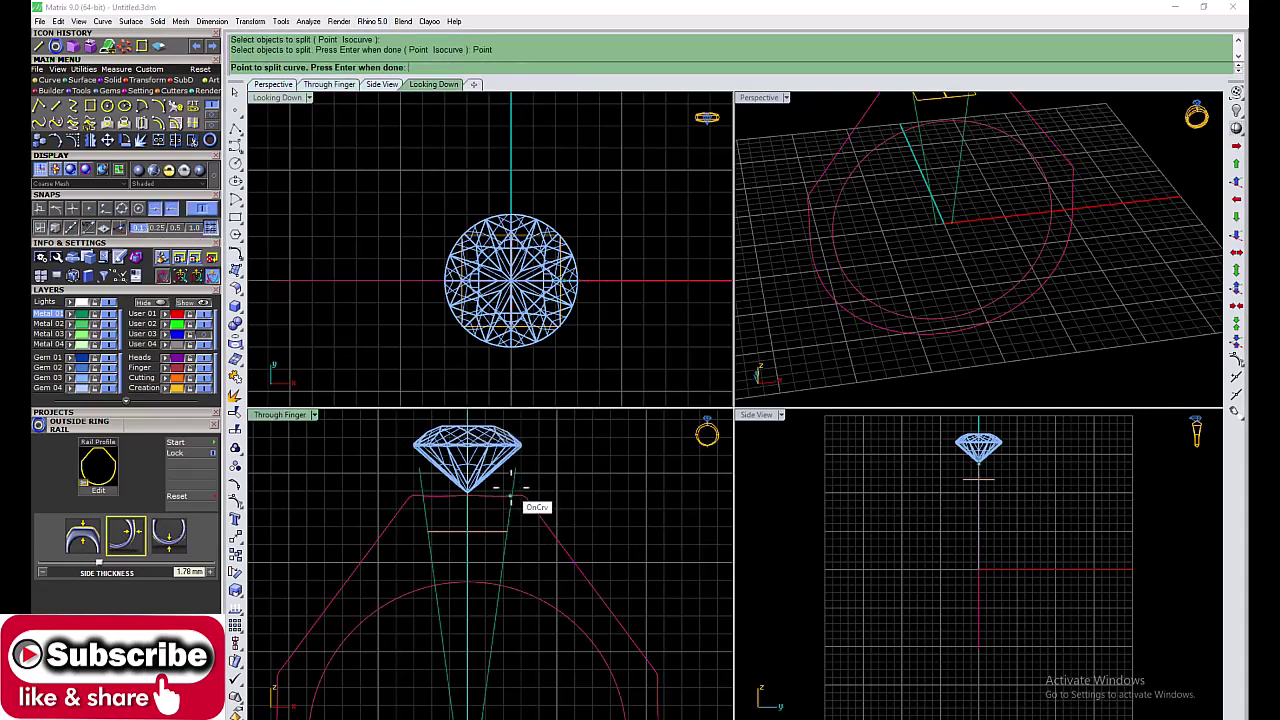
left_click(511, 495)
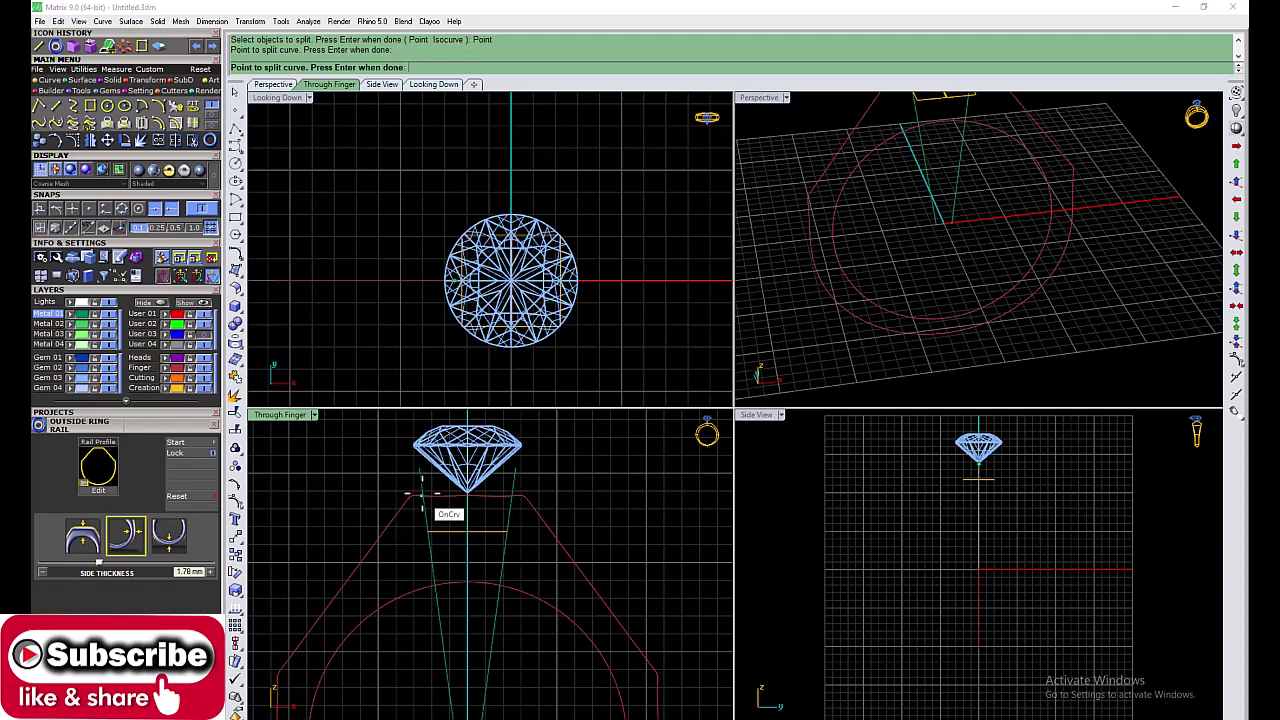
key("Return")
left_click(486, 495)
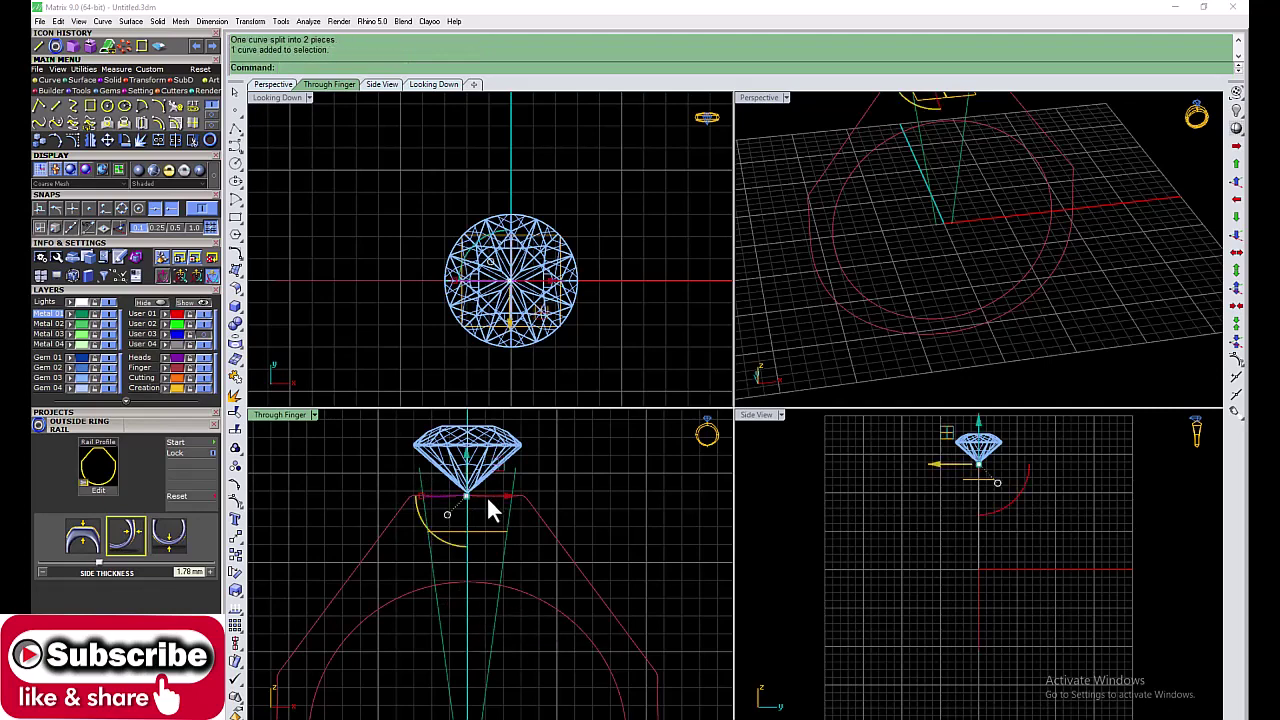
key("Delete")
Step: Split the inner circle at two points and delete its top arc
key("Return")
left_click(485, 588)
key("Return")
left_click(343, 67)
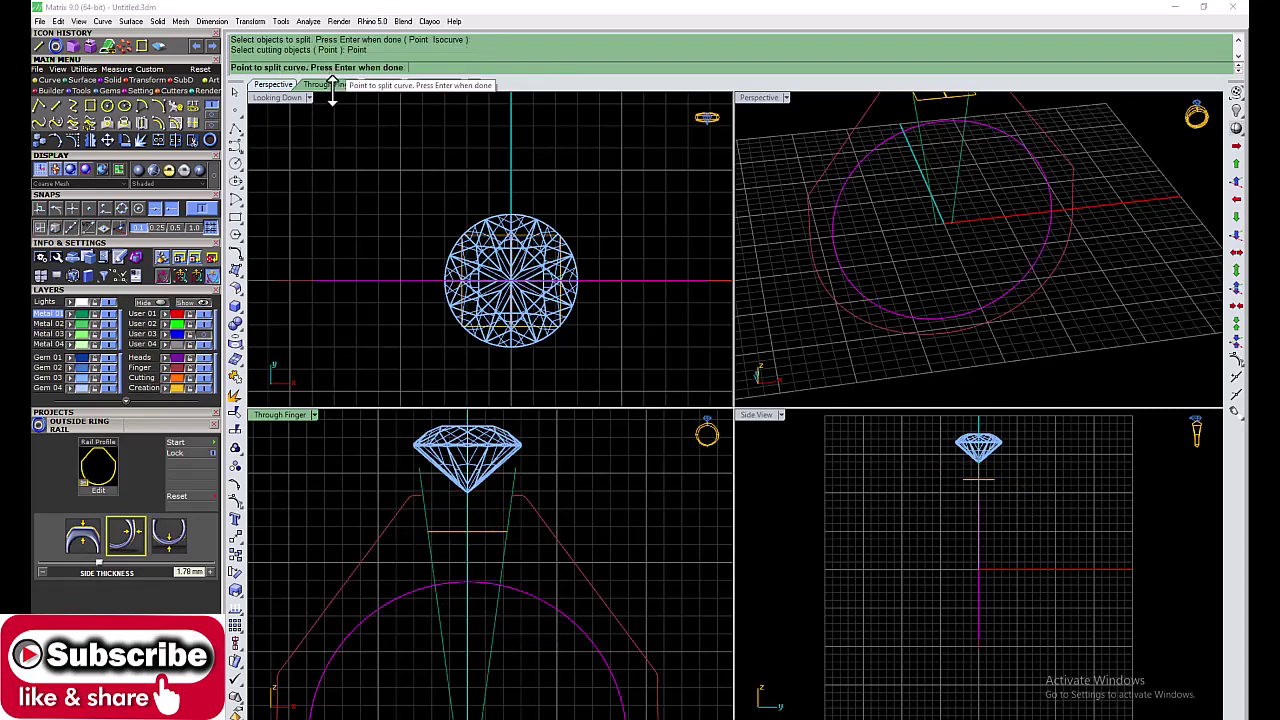
left_click(488, 584)
left_click(435, 585)
key("Return")
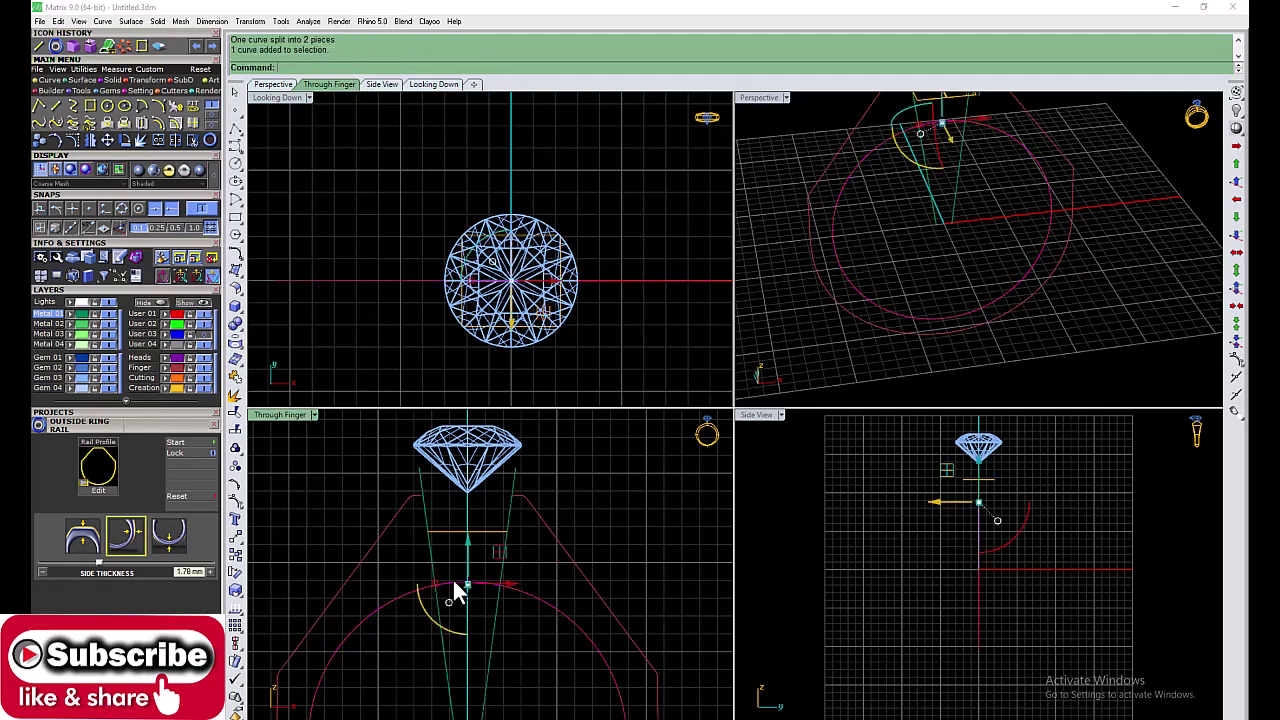
scroll(476, 564, "down", 3)
left_click_drag(476, 564, 434, 669)
key("Delete")
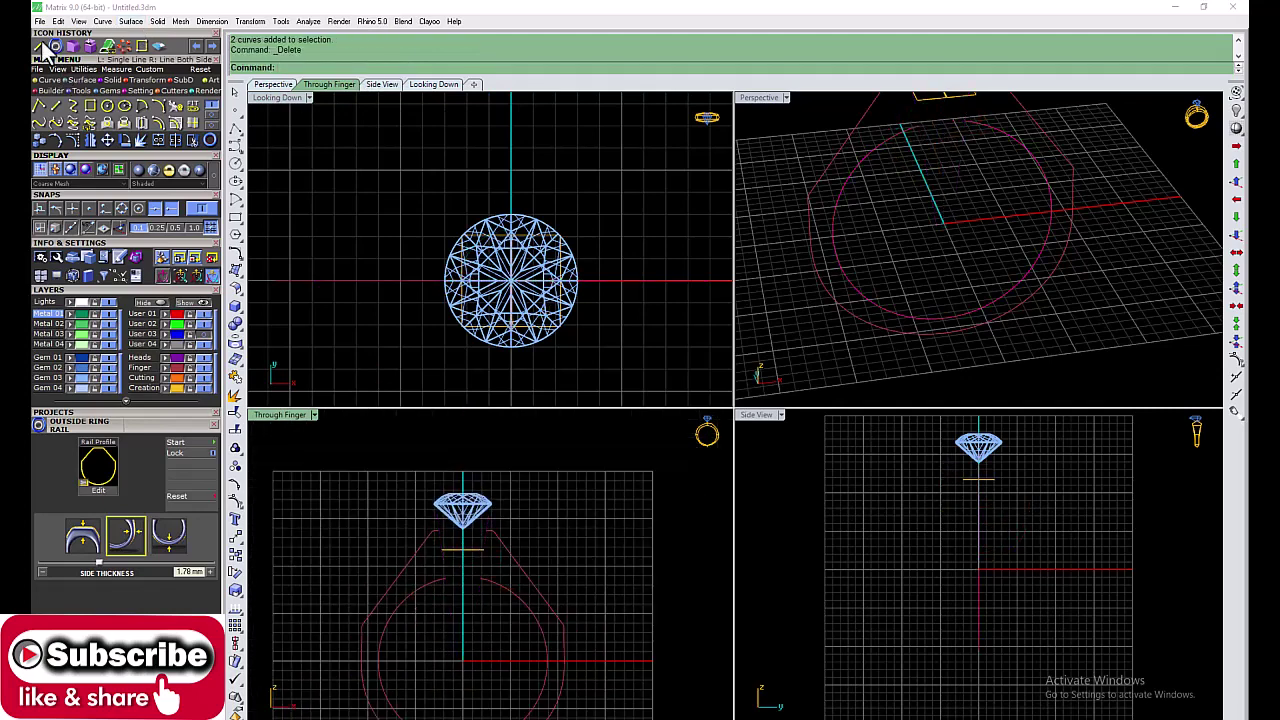
Step: Draw a line bridging the inner and outer curve ends, then join all four curves into one closed outline
left_click(41, 46)
left_click(482, 565)
left_click(487, 531)
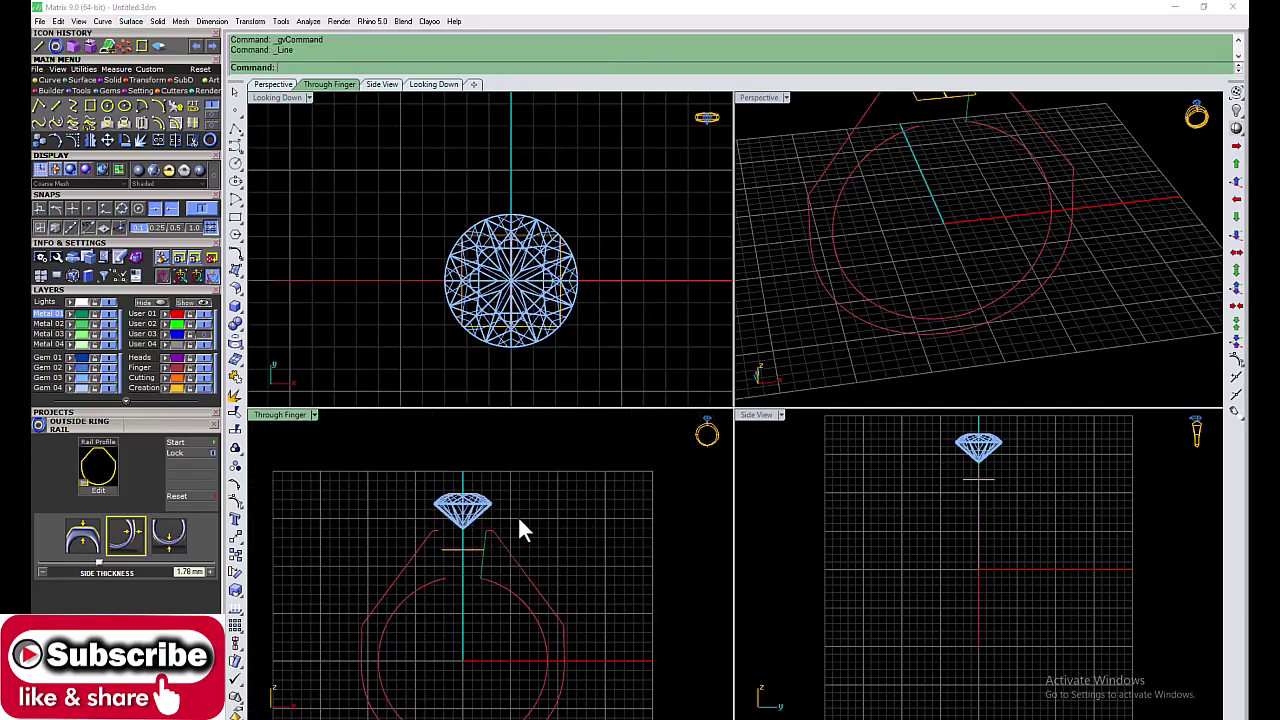
scroll(489, 607, "down", 1)
scroll(489, 607, "down", 1)
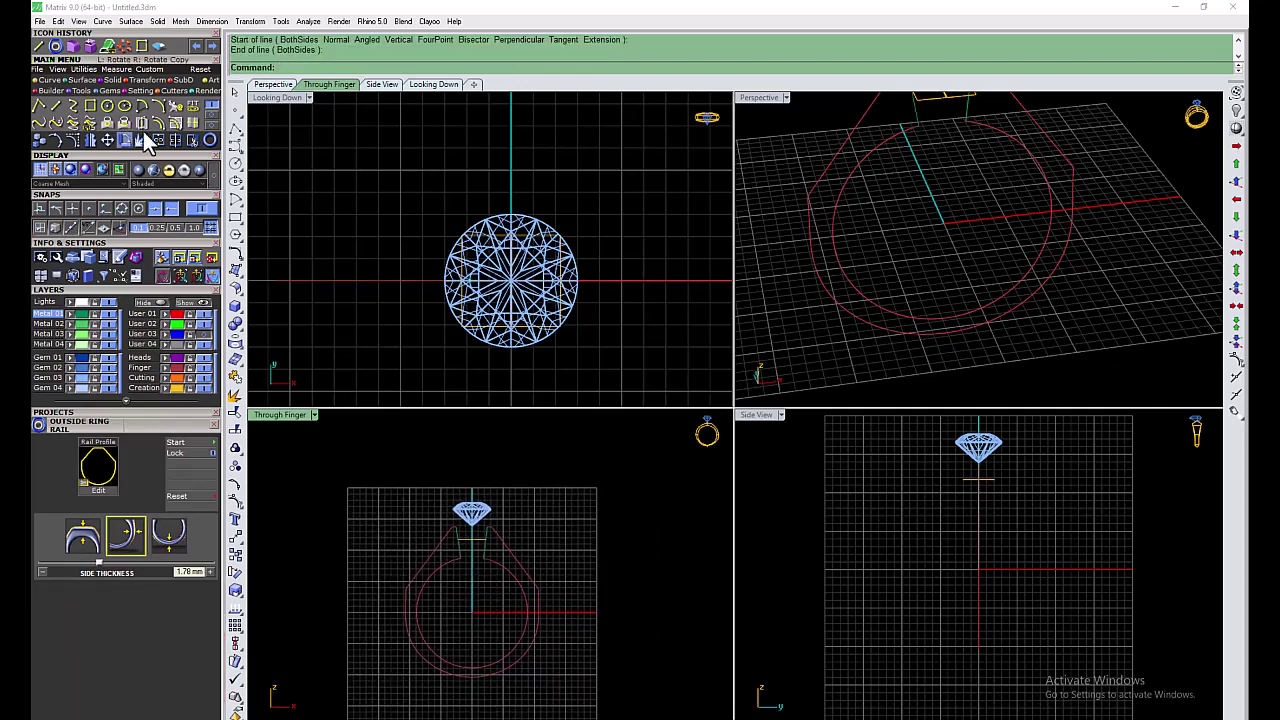
left_click(138, 141)
left_click(529, 643)
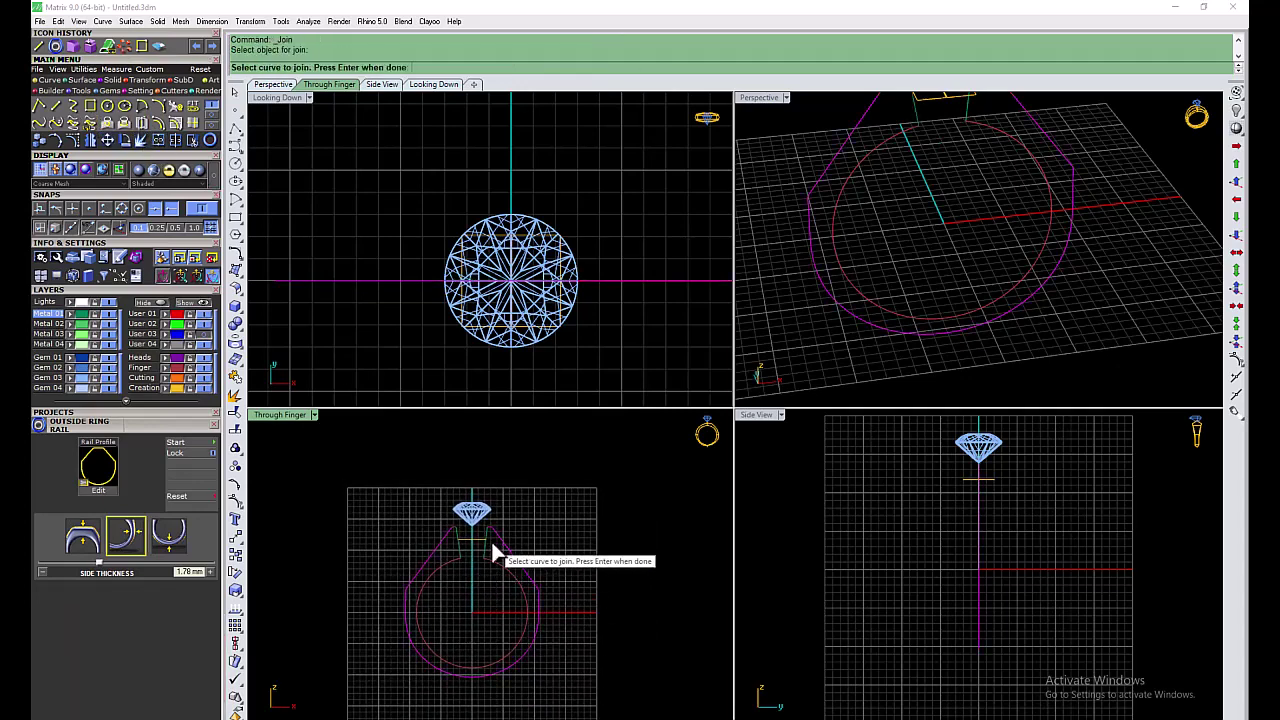
key("Return")
left_click(528, 608)
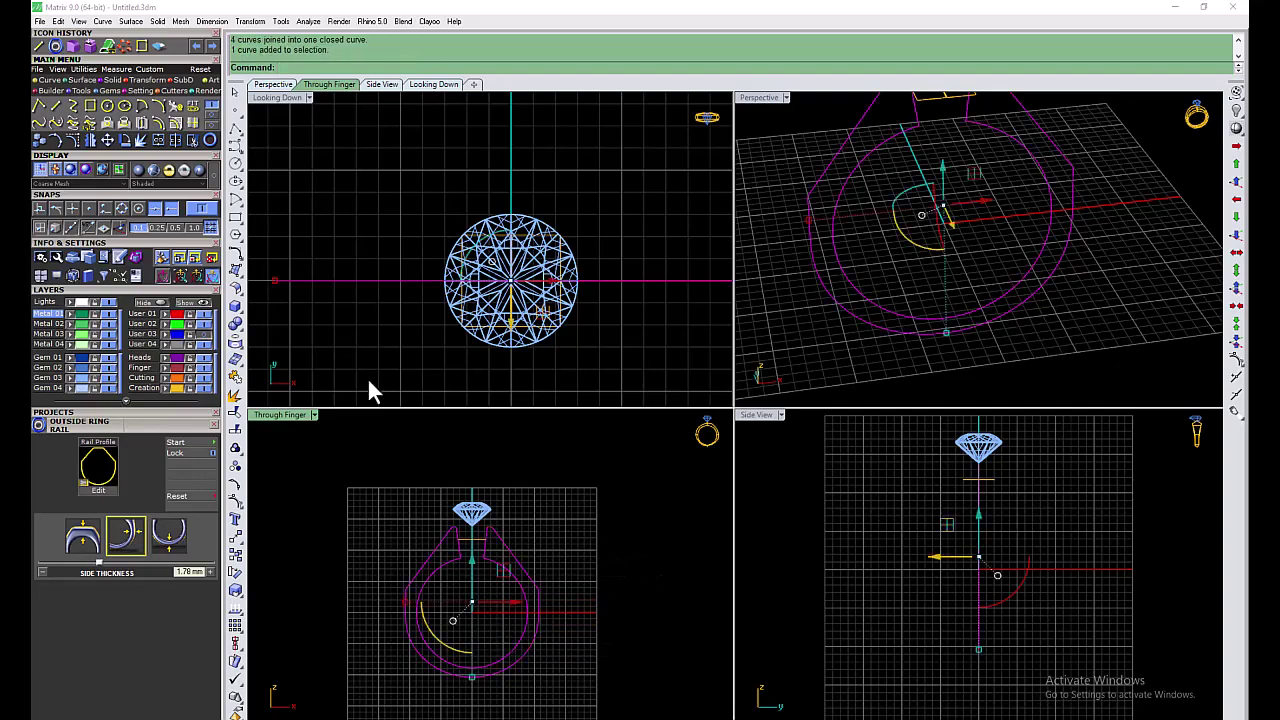
left_click(113, 80)
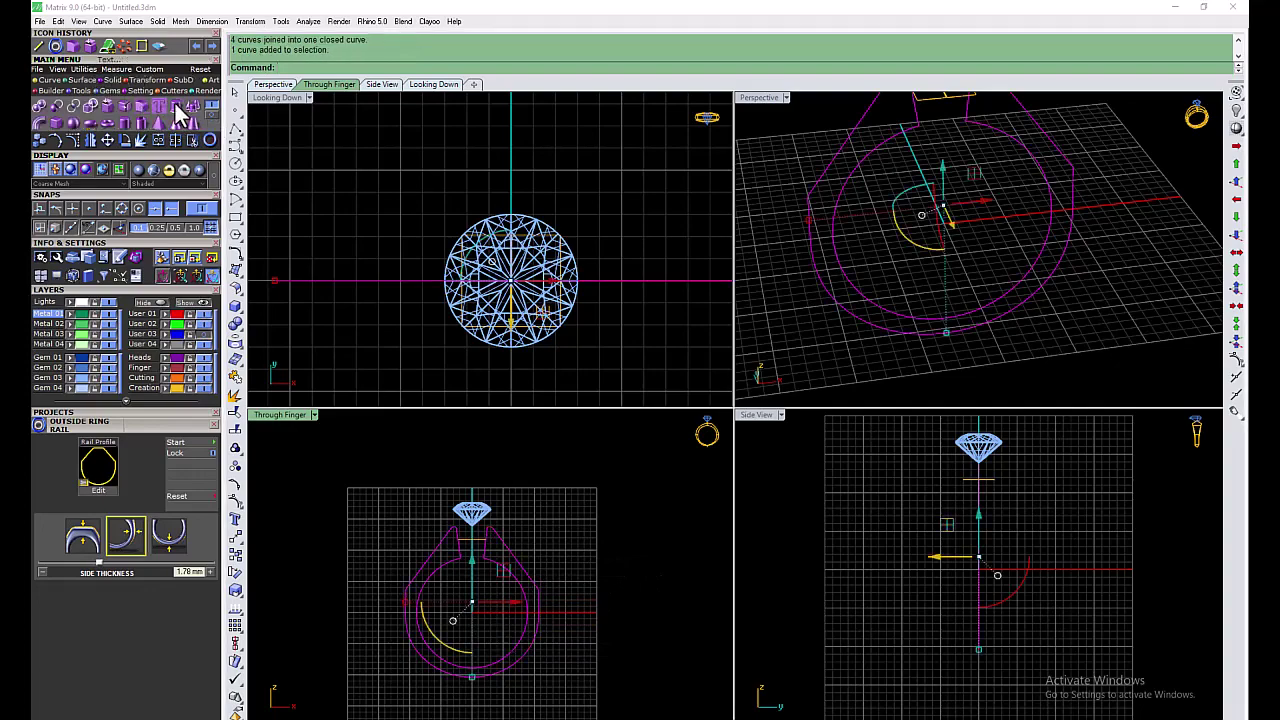
Step: Extrude the closed shank outline to both sides, snapping the width to the prong edge
left_click(177, 106)
left_click(412, 67)
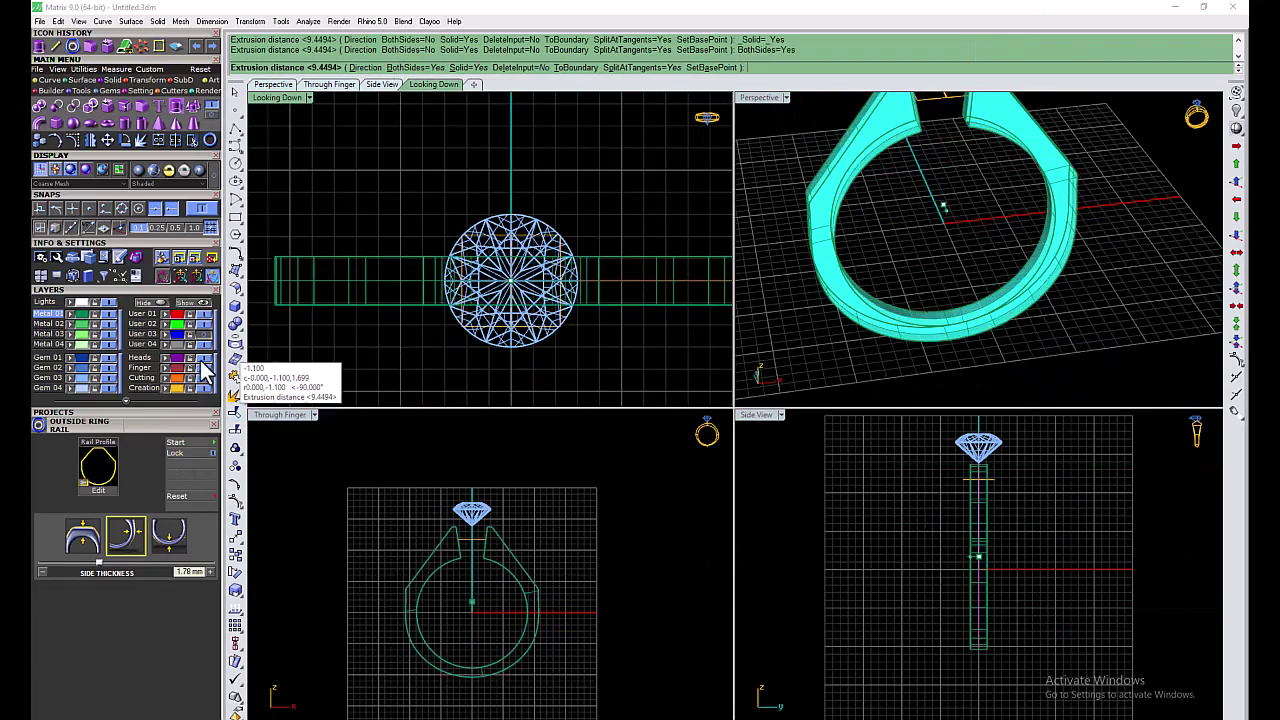
scroll(955, 585, "up", 2)
scroll(955, 560, "up", 2)
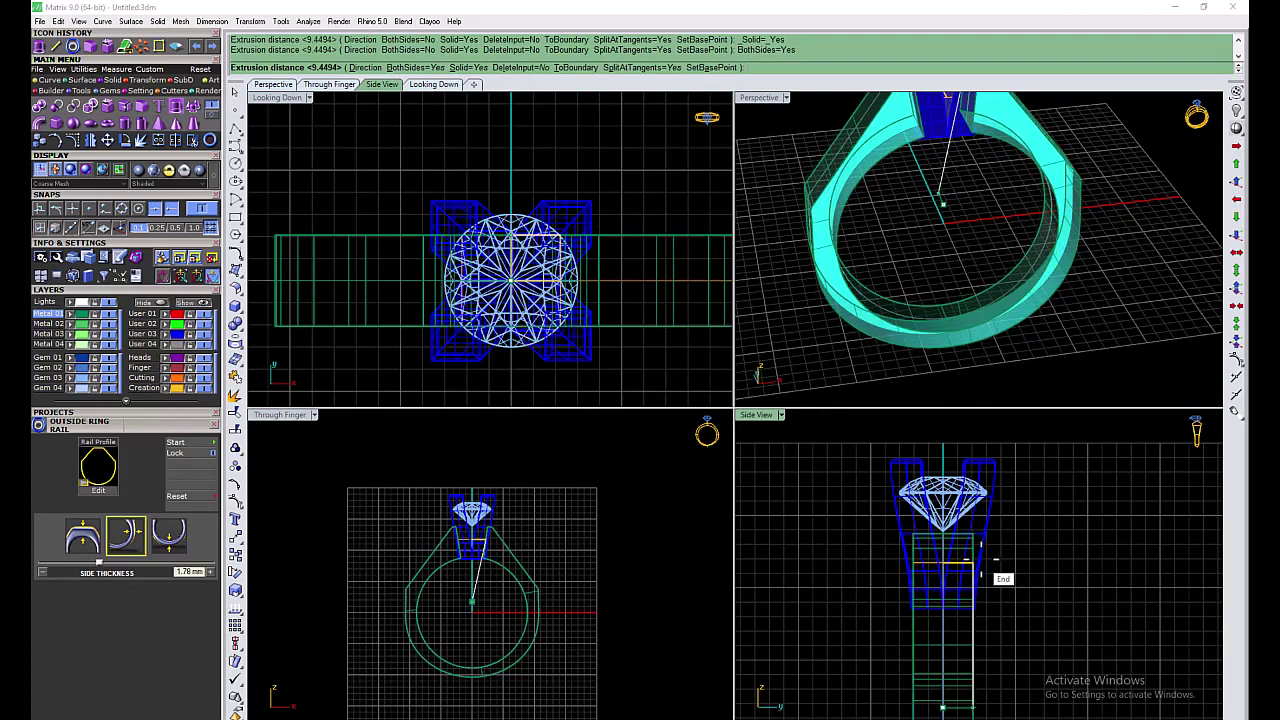
left_click(983, 558)
scroll(1024, 534, "down", 2)
scroll(1058, 555, "down", 2)
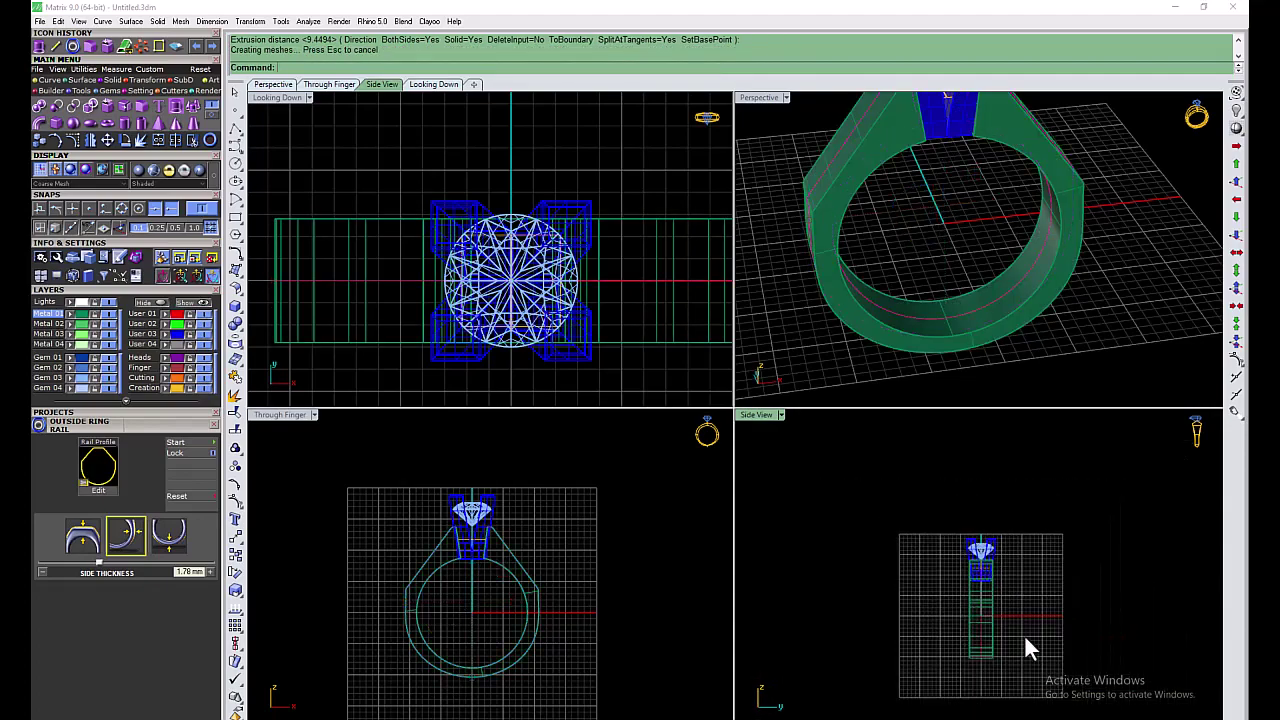
mouse_move(851, 320)
right_mouse_down()
mouse_move(983, 369)
mouse_move(1025, 265)
mouse_move(903, 226)
mouse_move(929, 206)
mouse_move(955, 262)
right_mouse_up()
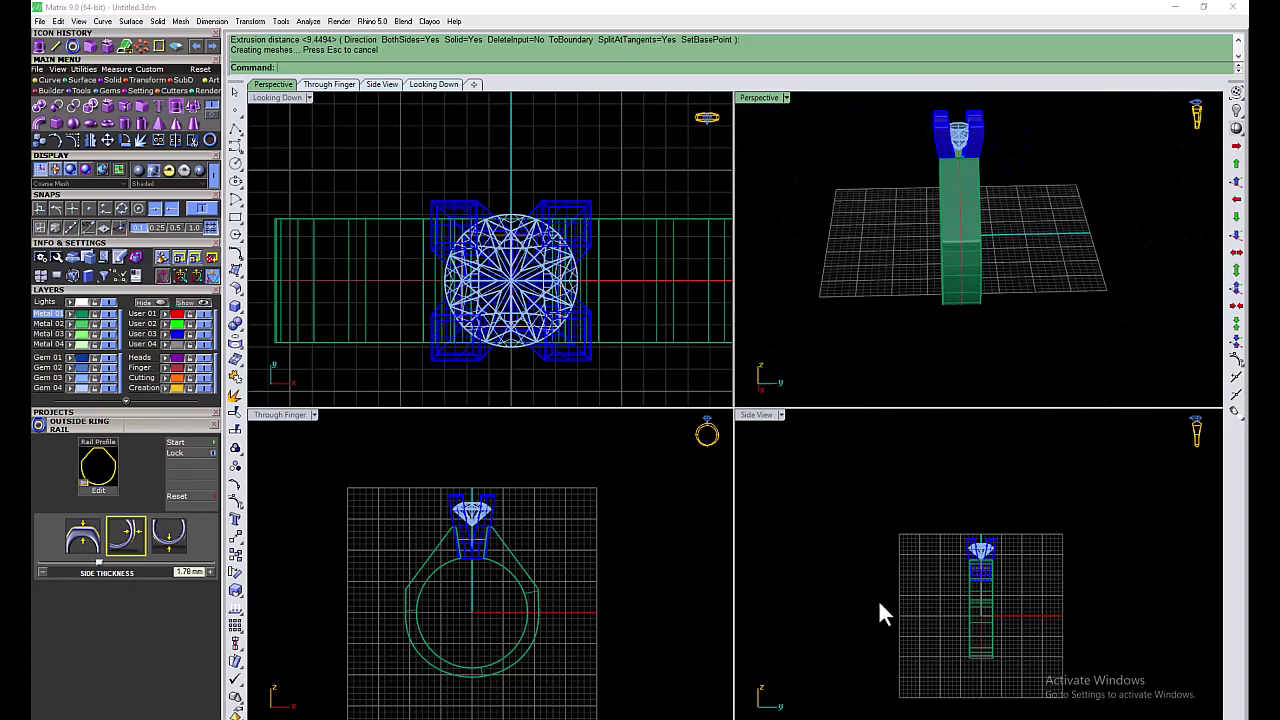
scroll(878, 599, "up", 3)
key("ctrl+a")
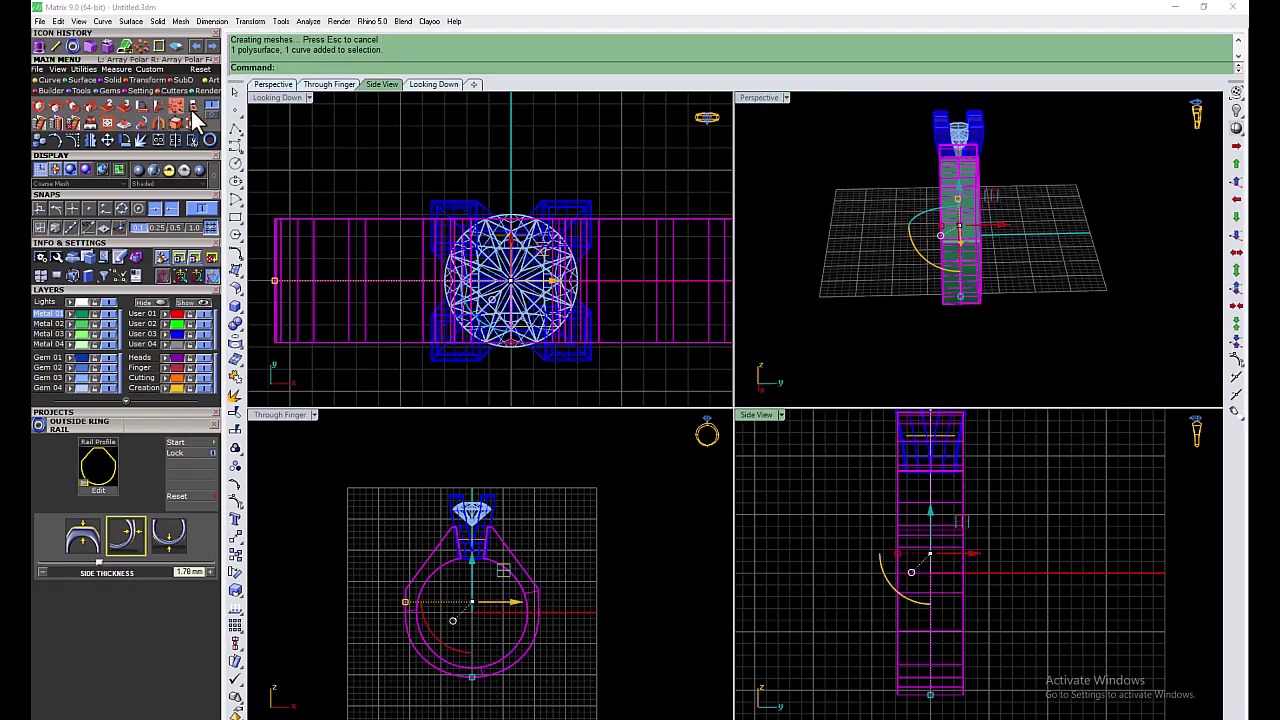
Step: Create a deformation cage around the ring and shift the upper cage row by -2.100 in Side view
left_click(193, 122)
key("Return")
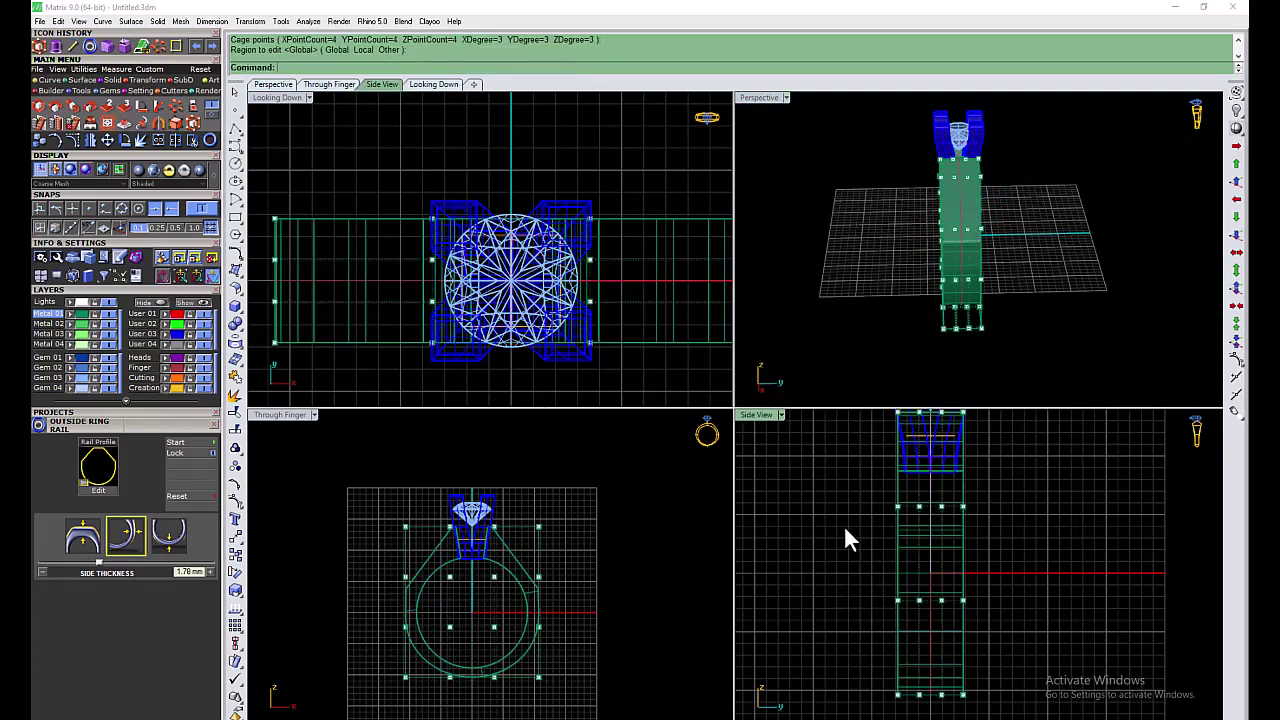
scroll(840, 520, "up", 2)
key("ctrl+a")
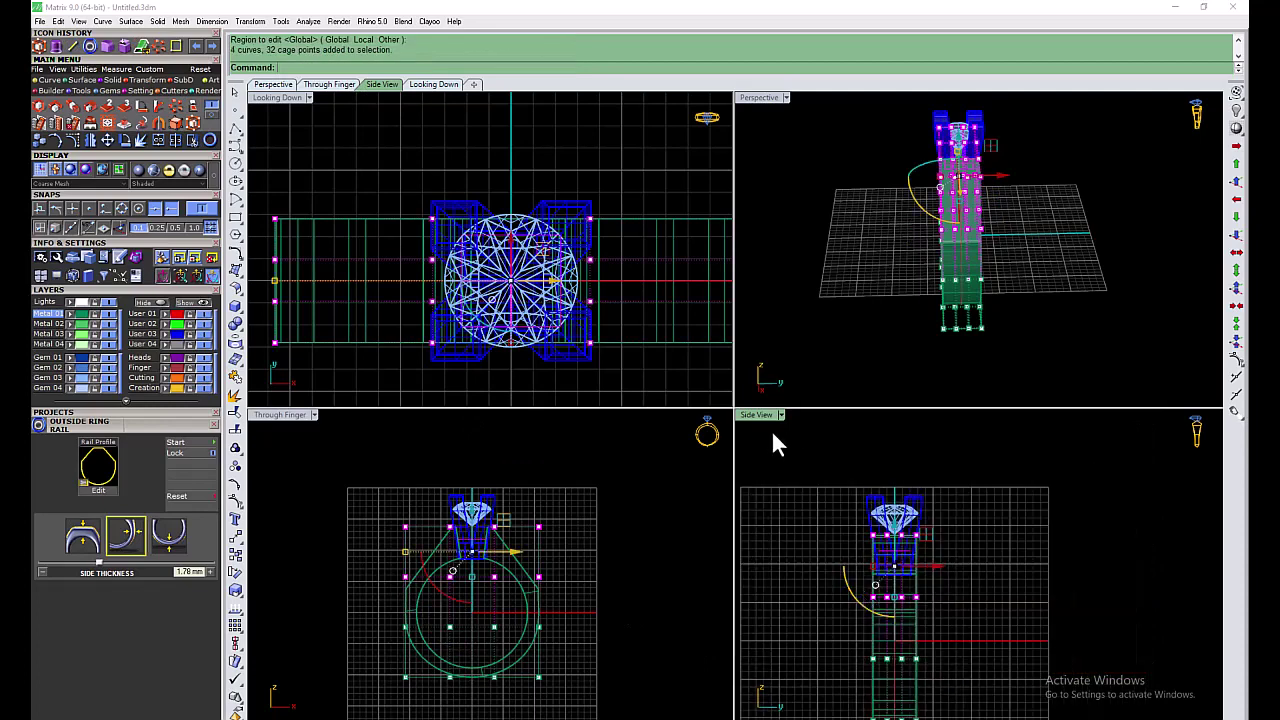
double_click(765, 415)
left_click_drag(641, 541, 630, 537, "shift")
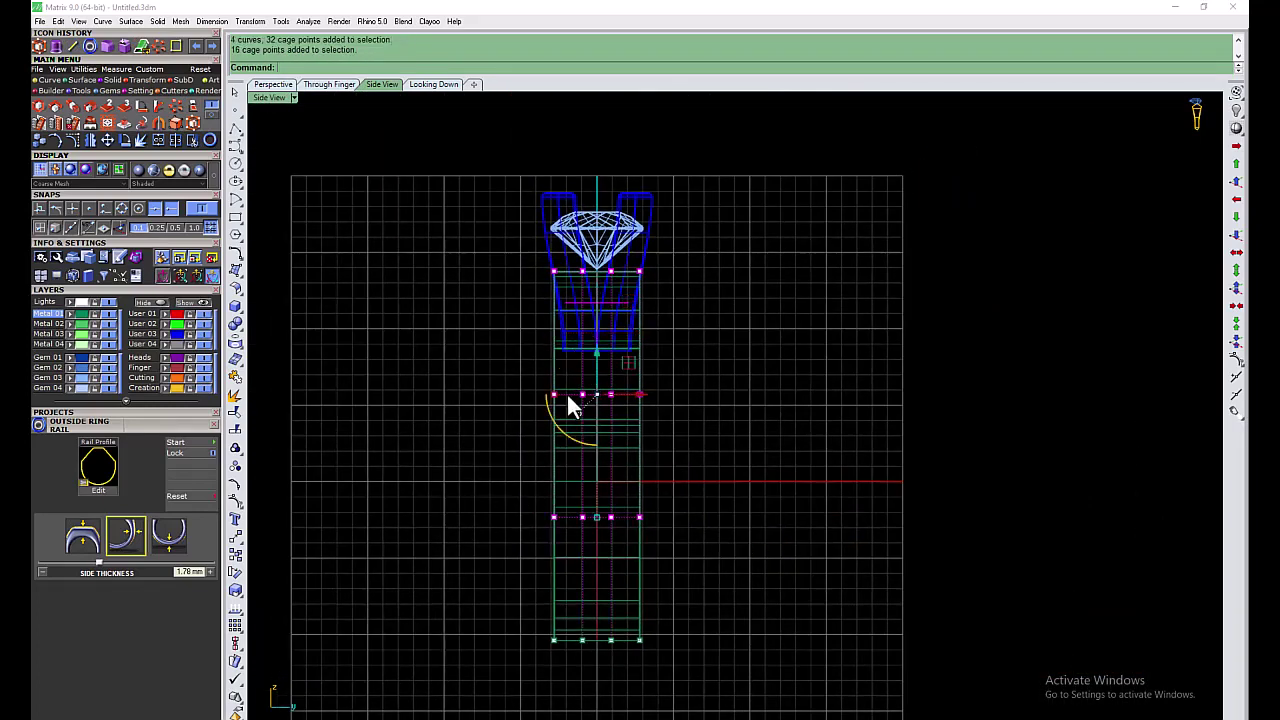
left_click_drag(557, 405, 565, 404)
mouse_move(608, 282)
left_mouse_down()
mouse_move(570, 291)
mouse_move(594, 368)
mouse_move(568, 395)
left_mouse_up()
Step: Move cage points to taper the shank narrower toward the bottom, then inspect it in Perspective
right_click_drag(643, 313, 635, 383)
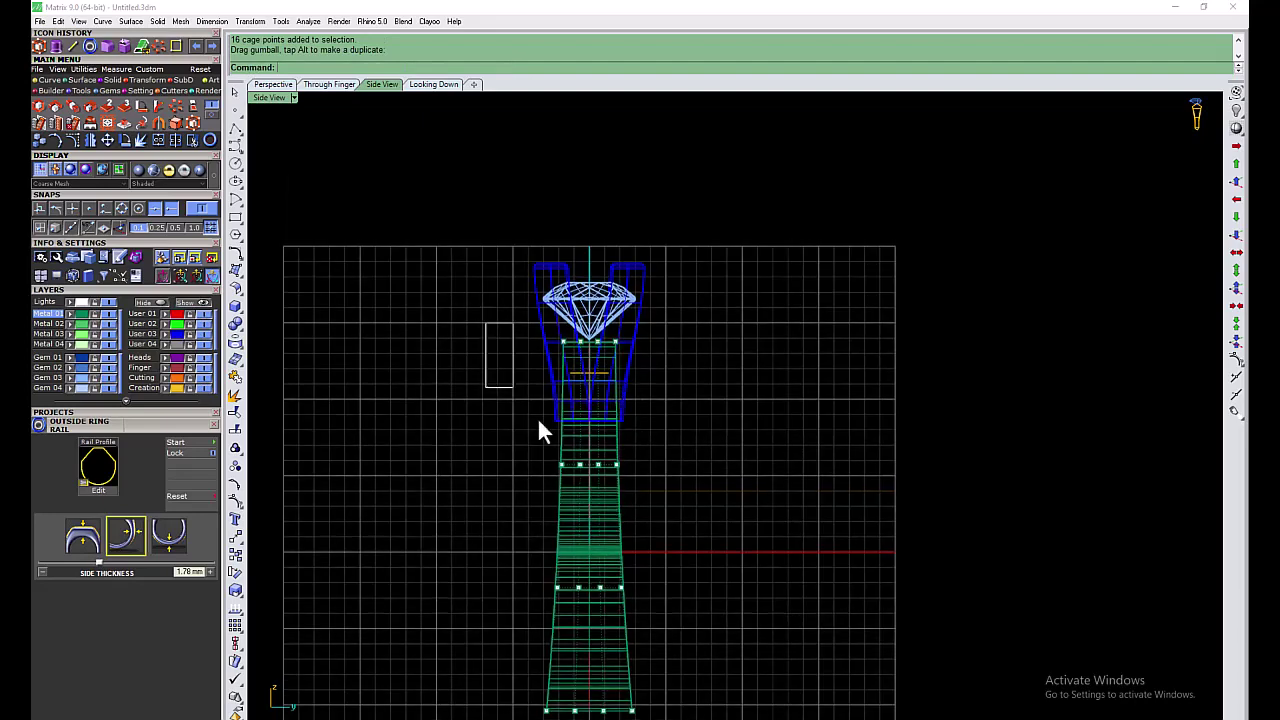
left_click_drag(569, 419, 699, 392)
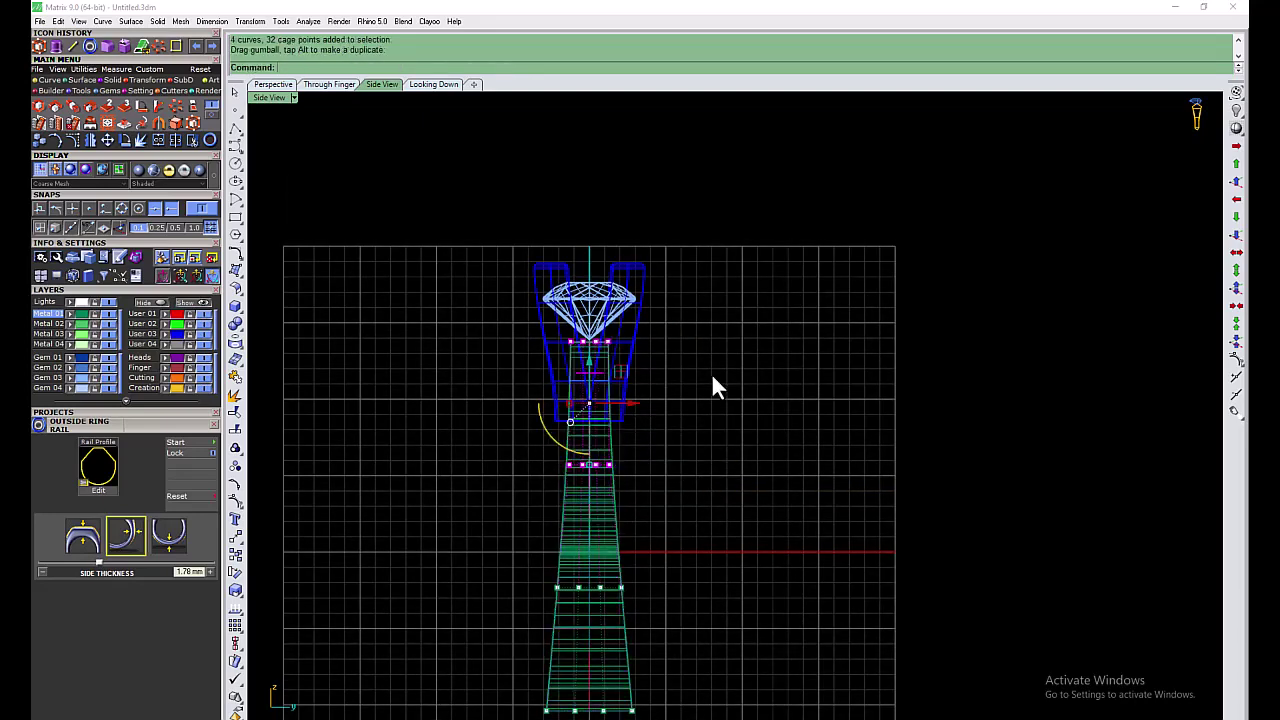
left_click(673, 590)
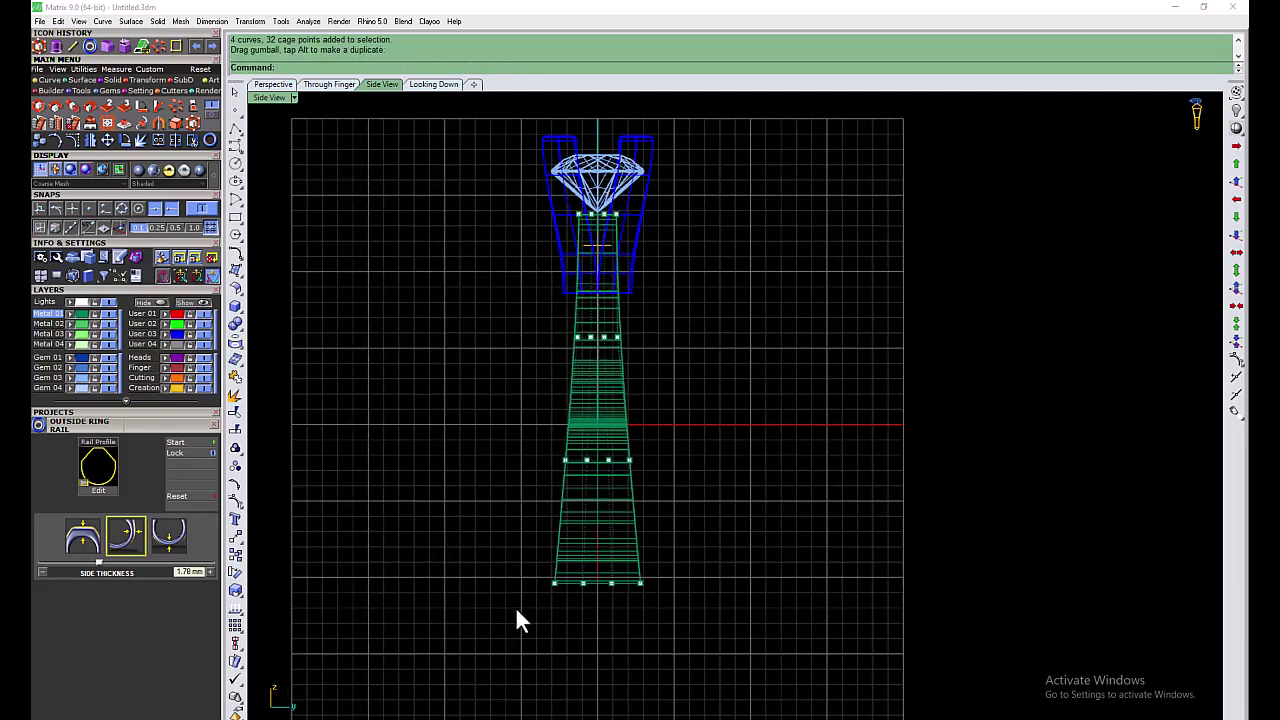
left_click_drag(583, 603, 575, 598)
left_click(733, 500)
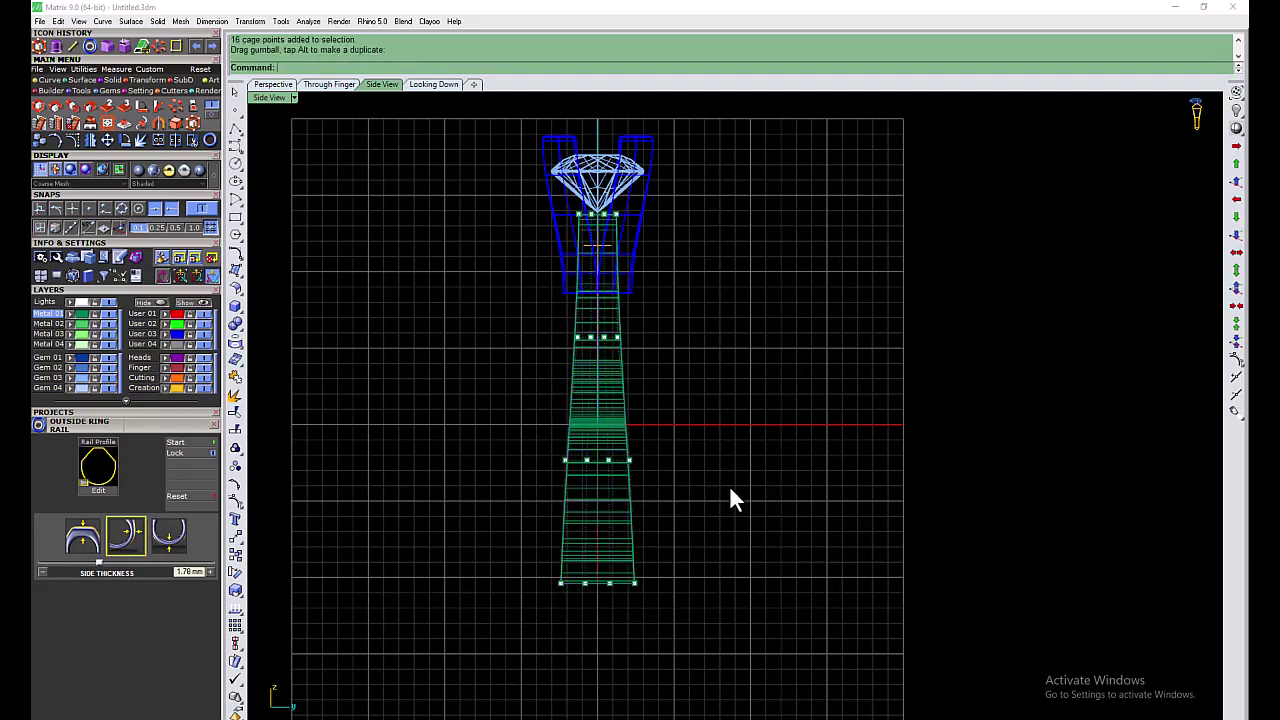
left_click_drag(565, 473, 573, 478)
left_click(682, 380)
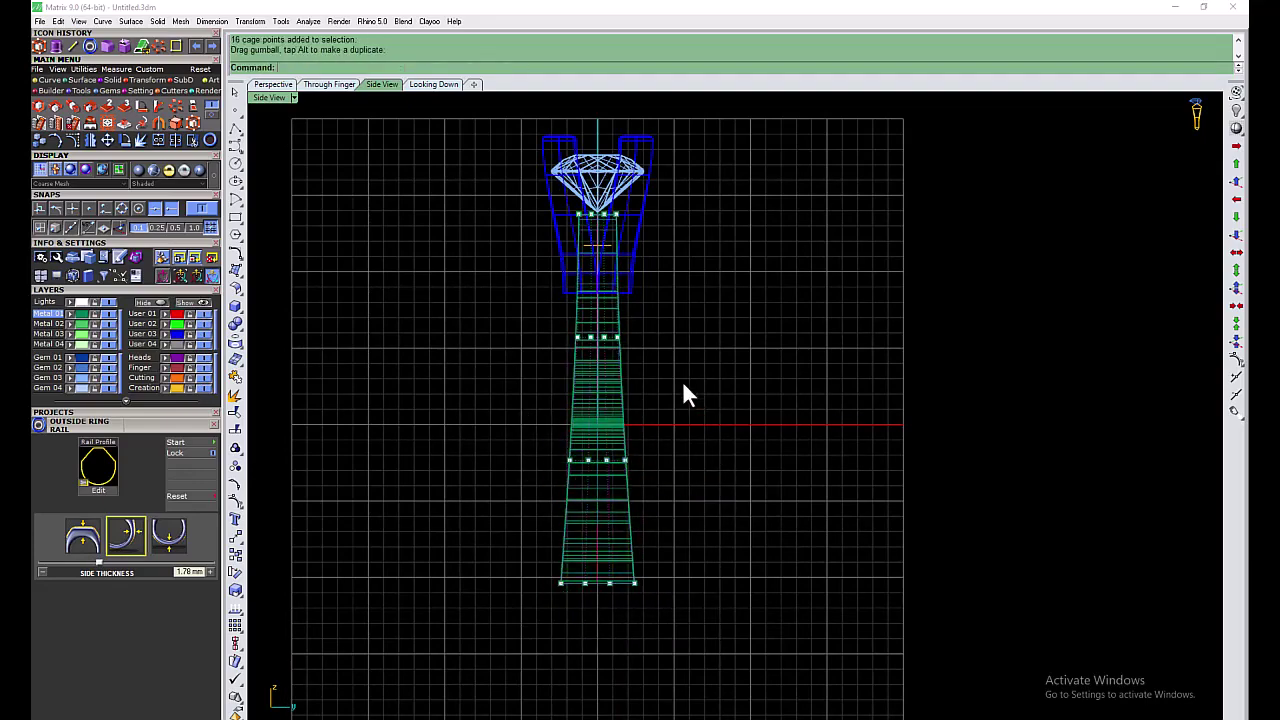
double_click(316, 83)
double_click(741, 105)
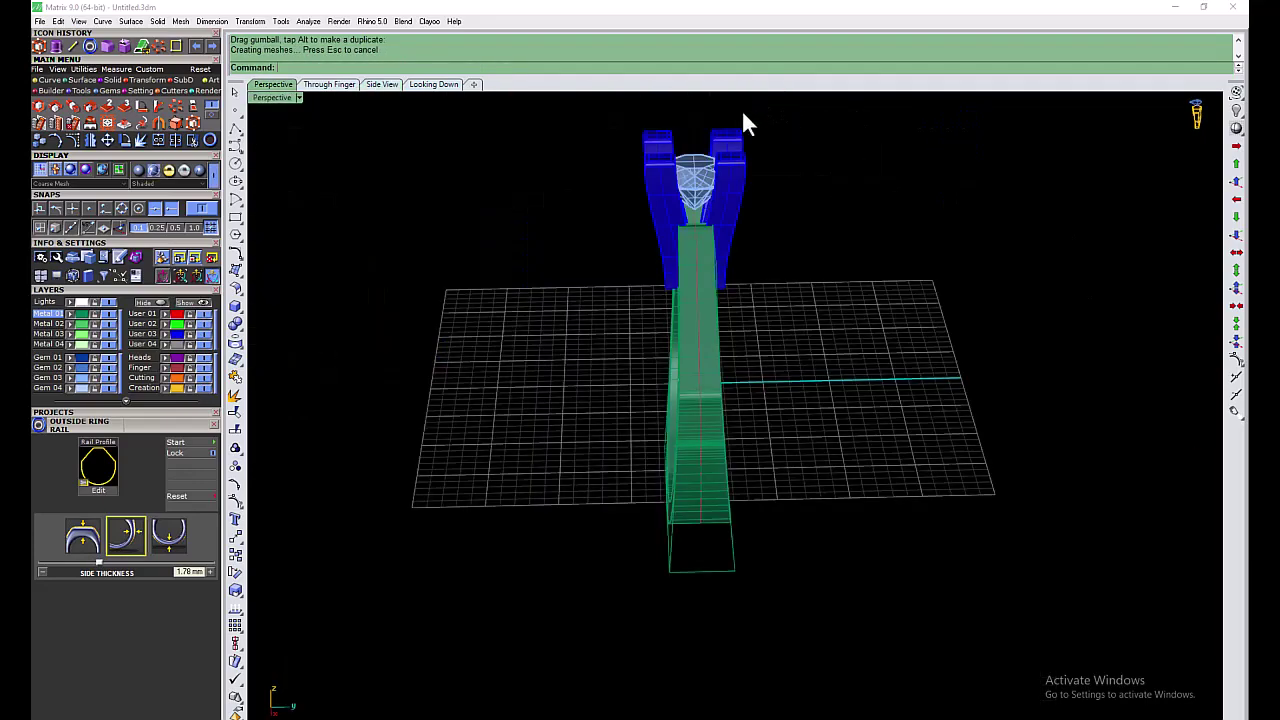
mouse_move(741, 109)
right_mouse_down()
mouse_move(806, 449)
mouse_move(830, 316)
mouse_move(686, 451)
mouse_move(831, 494)
mouse_move(845, 533)
mouse_move(720, 431)
mouse_move(640, 477)
right_mouse_up()
Step: Delete the control cage and extrude a Euro size 56 ring rail into a cylinder
key("Delete")
left_click(662, 492)
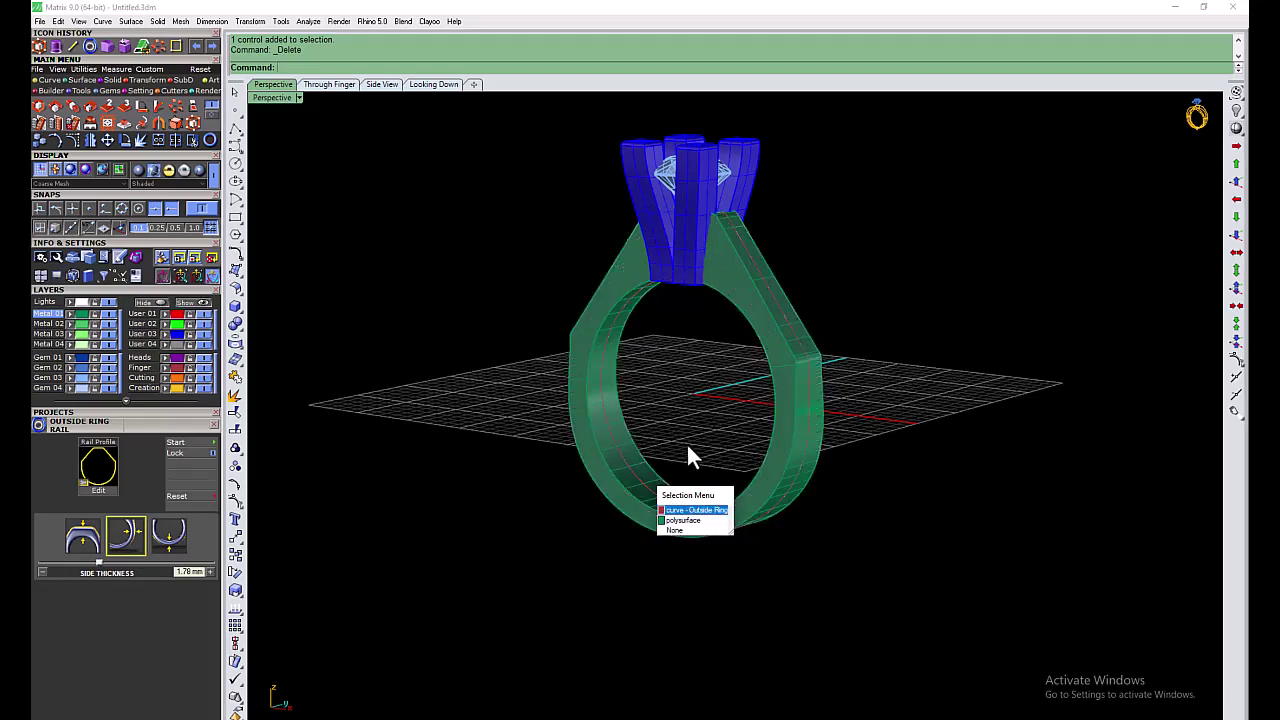
double_click(272, 98)
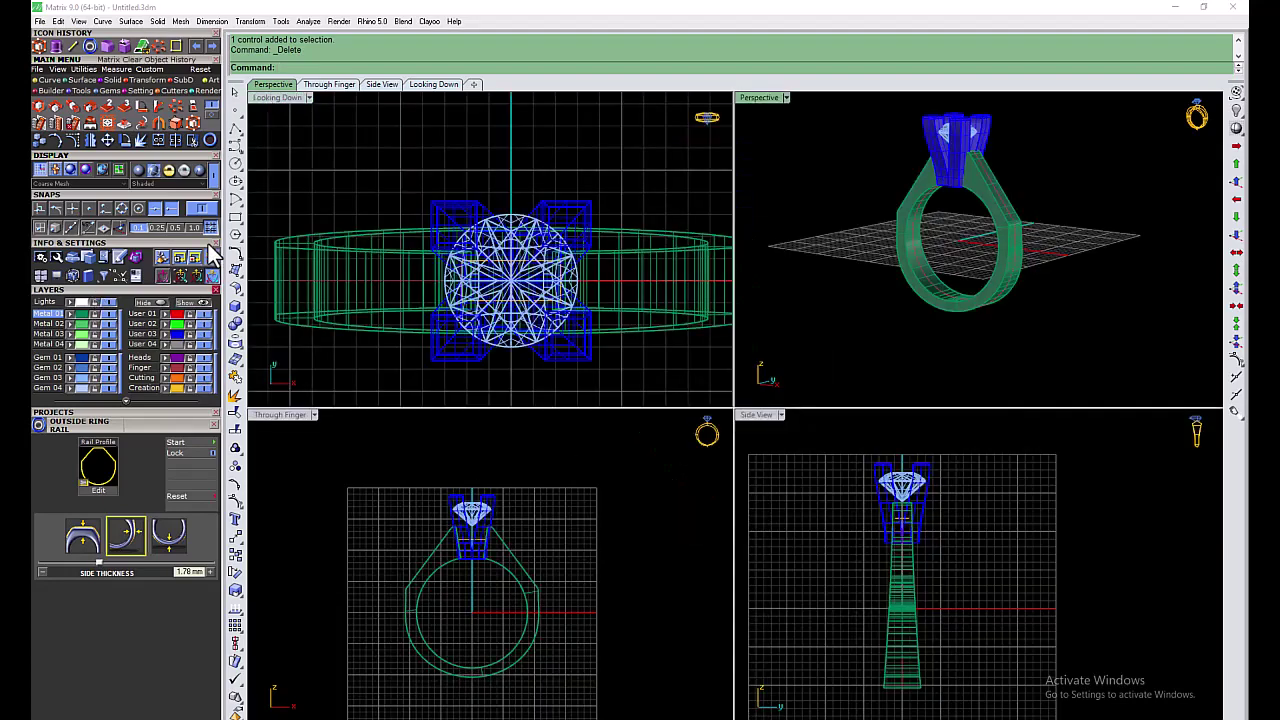
left_click(160, 333)
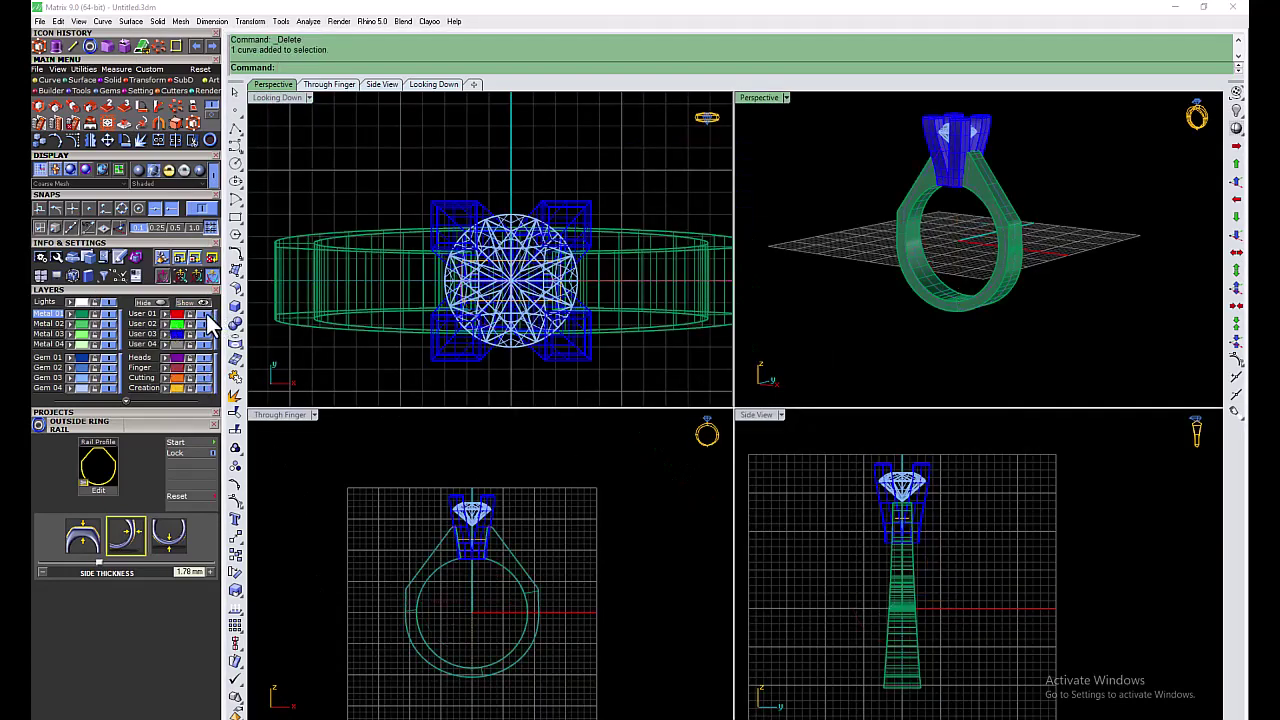
left_click(207, 139)
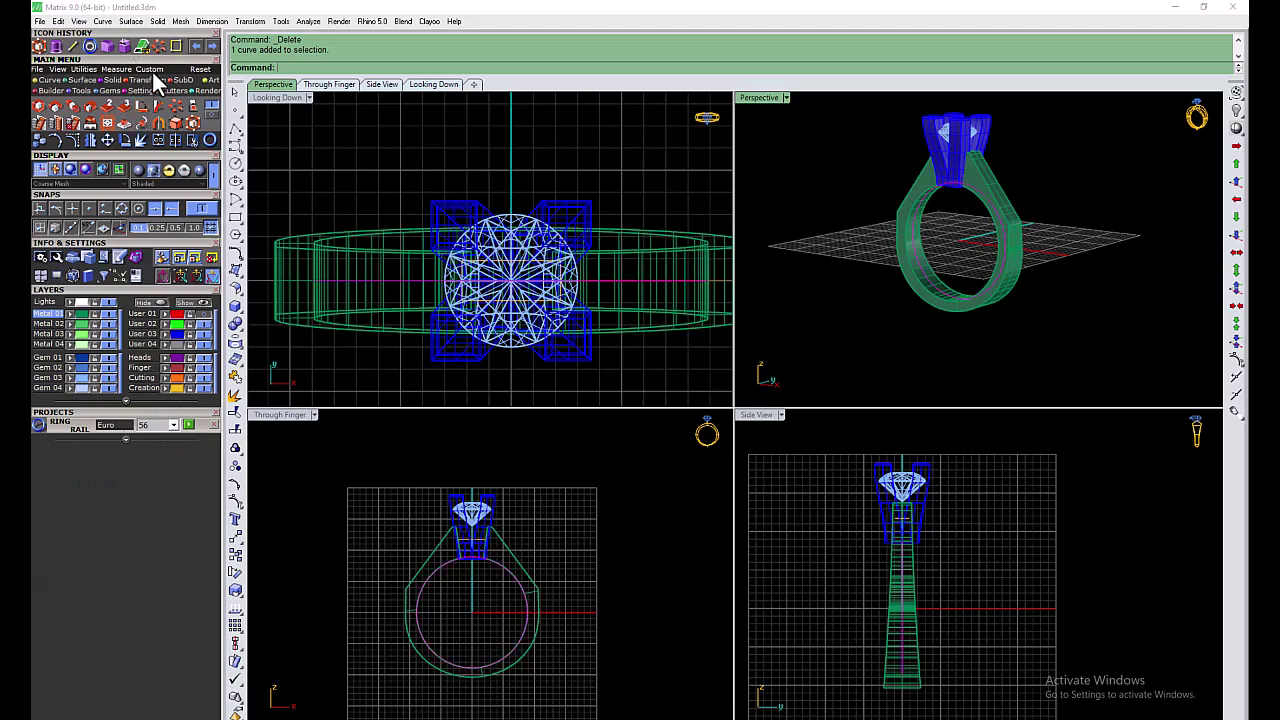
left_click(55, 50)
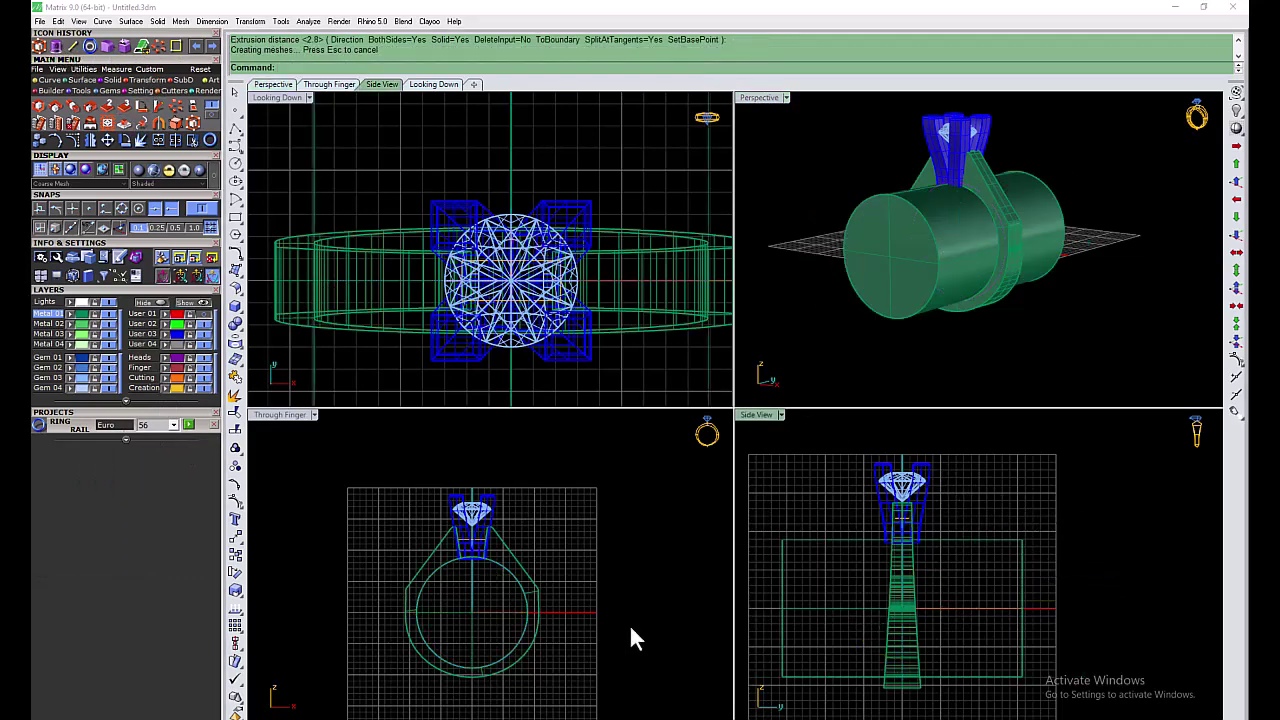
left_click(1023, 573)
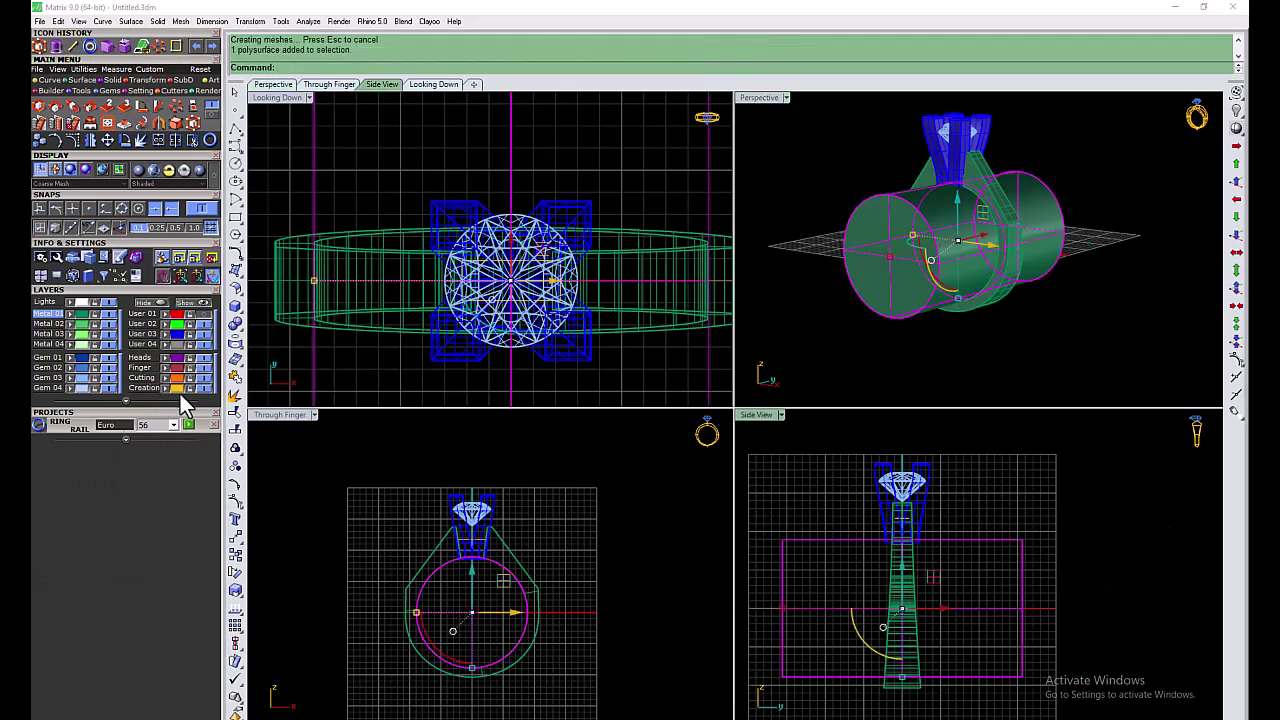
Step: Boolean-subtract the cylinder from the ring and orbit Perspective to check the finger opening
left_click(88, 106)
key("Return")
key("Return")
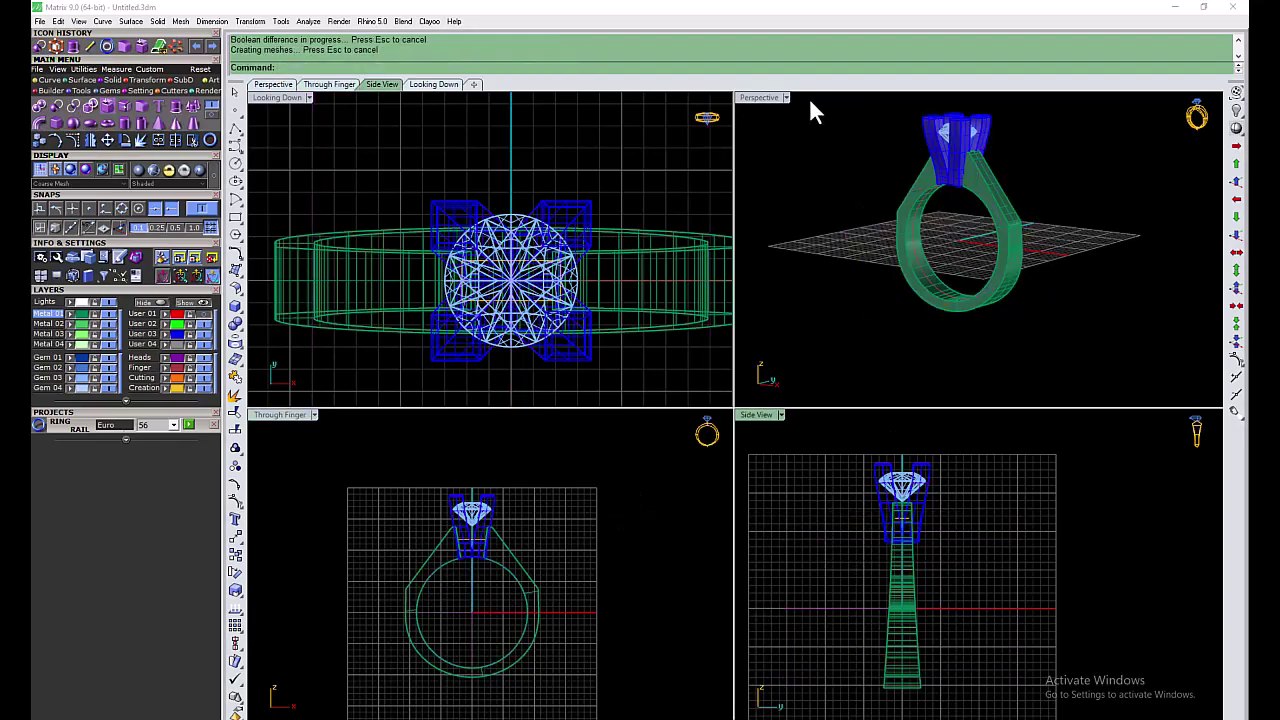
double_click(809, 97)
right_click_drag(870, 332, 718, 347)
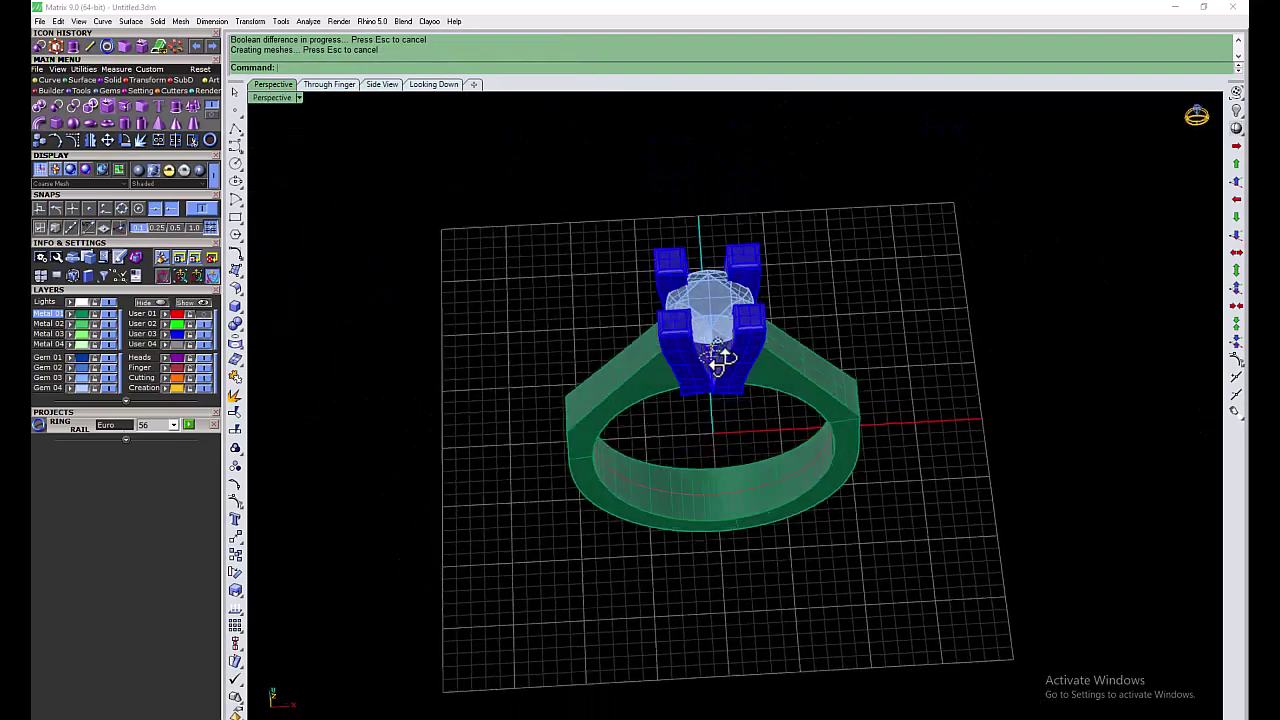
mouse_move(854, 340)
right_mouse_down()
mouse_move(657, 343)
mouse_move(681, 305)
right_mouse_up()
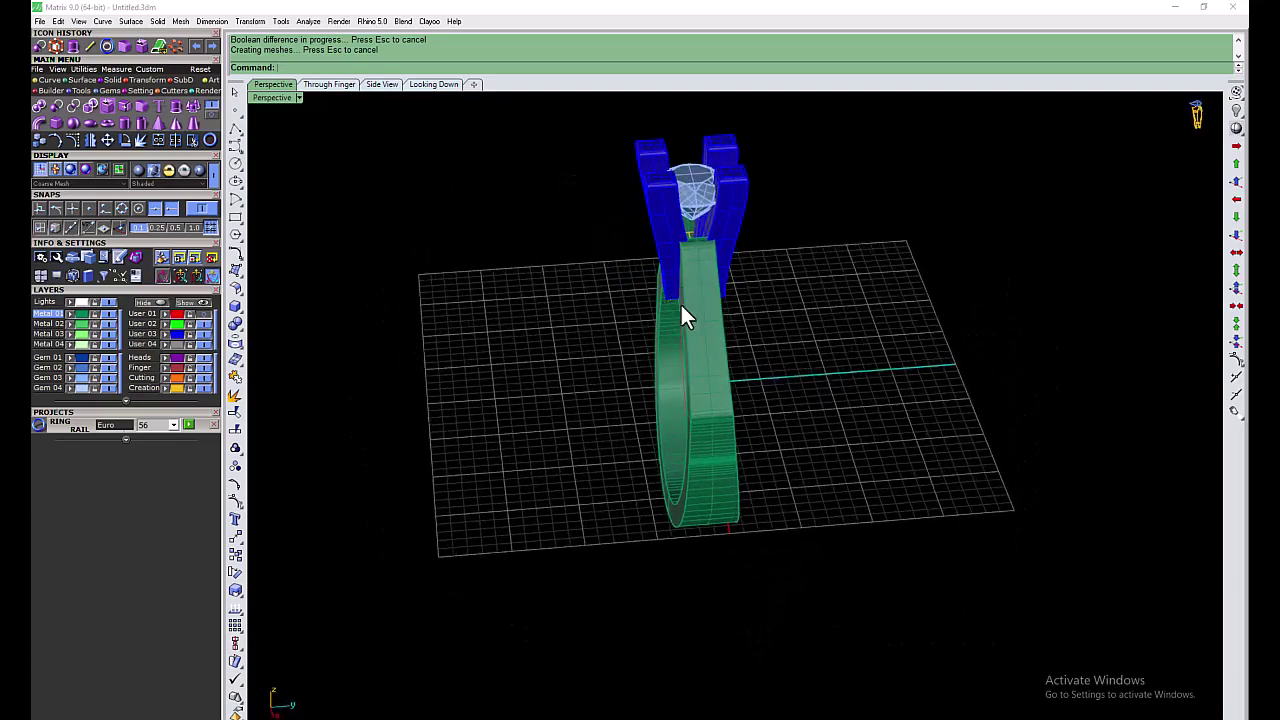
Step: Extract isocurves along the shank surface and two prong surfaces
scroll(433, 270, "up", 3)
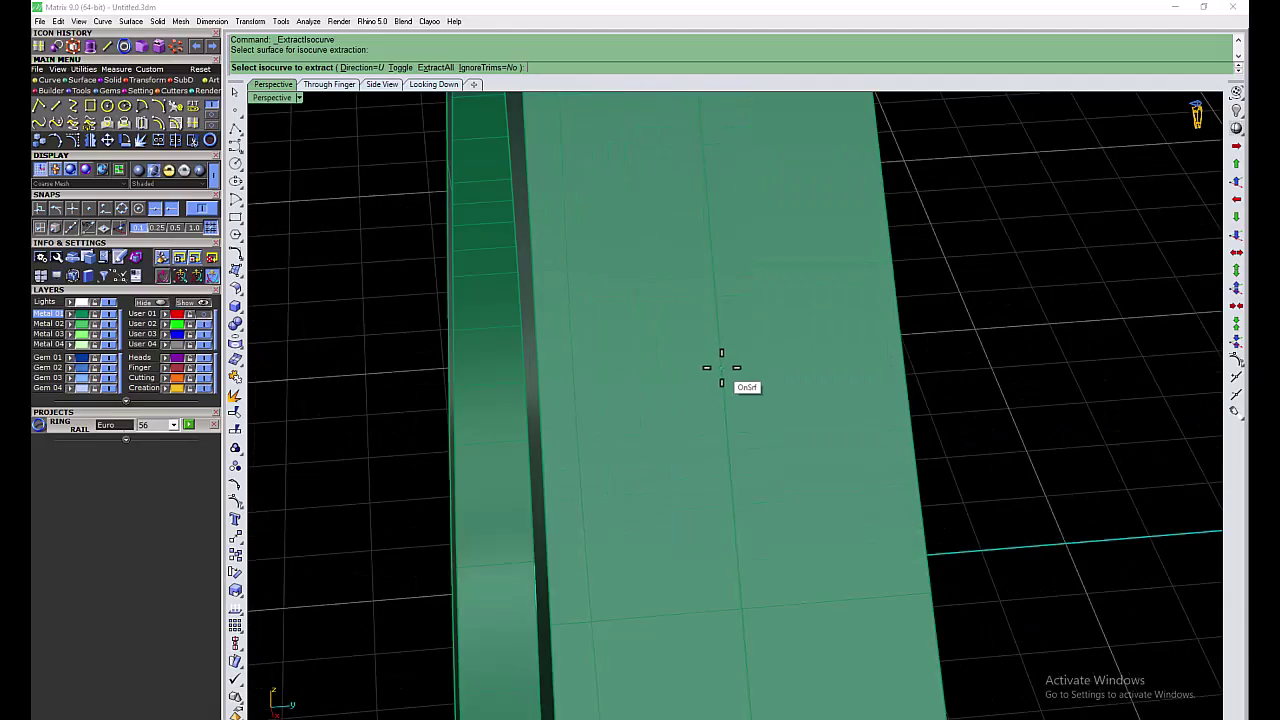
left_click(721, 366)
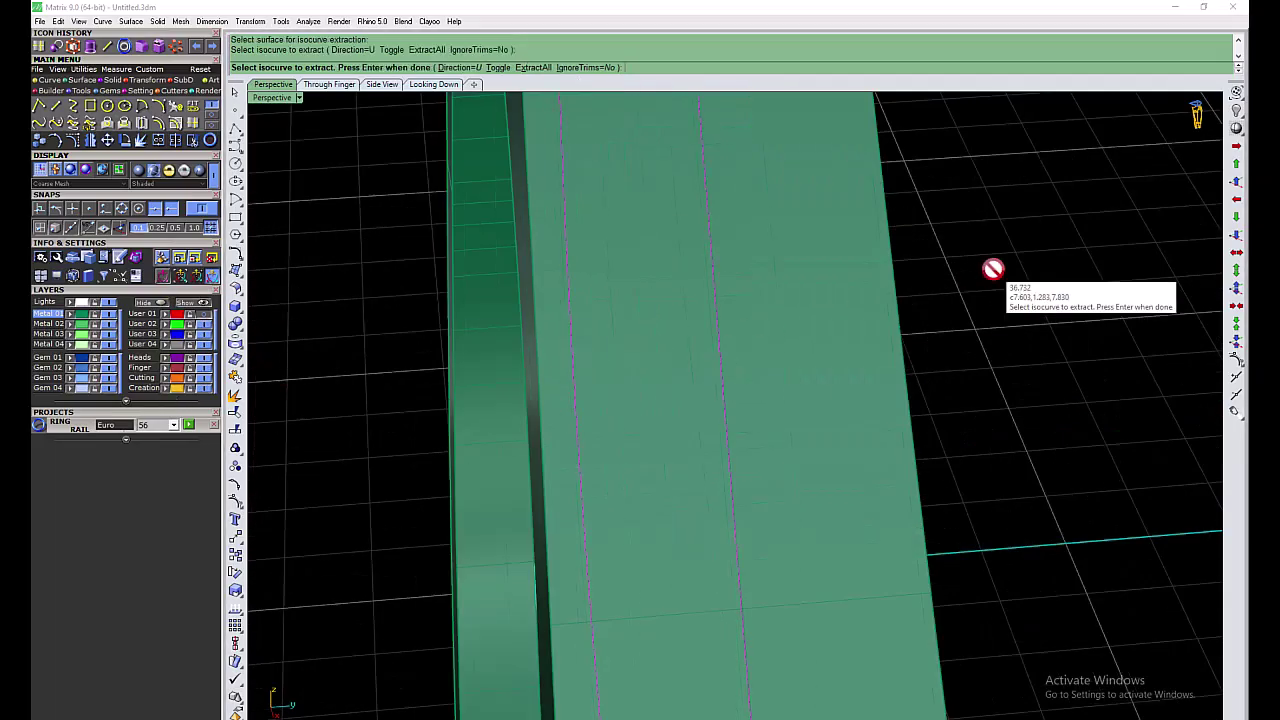
key("Return")
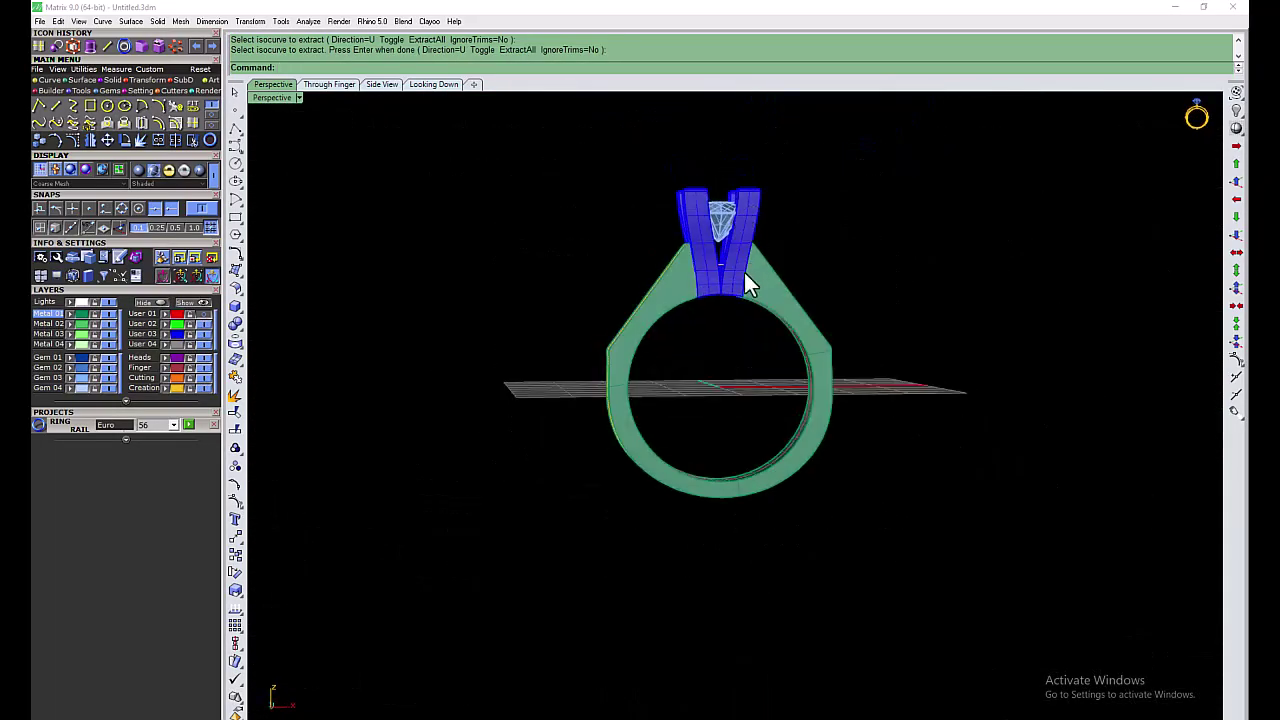
key("Return")
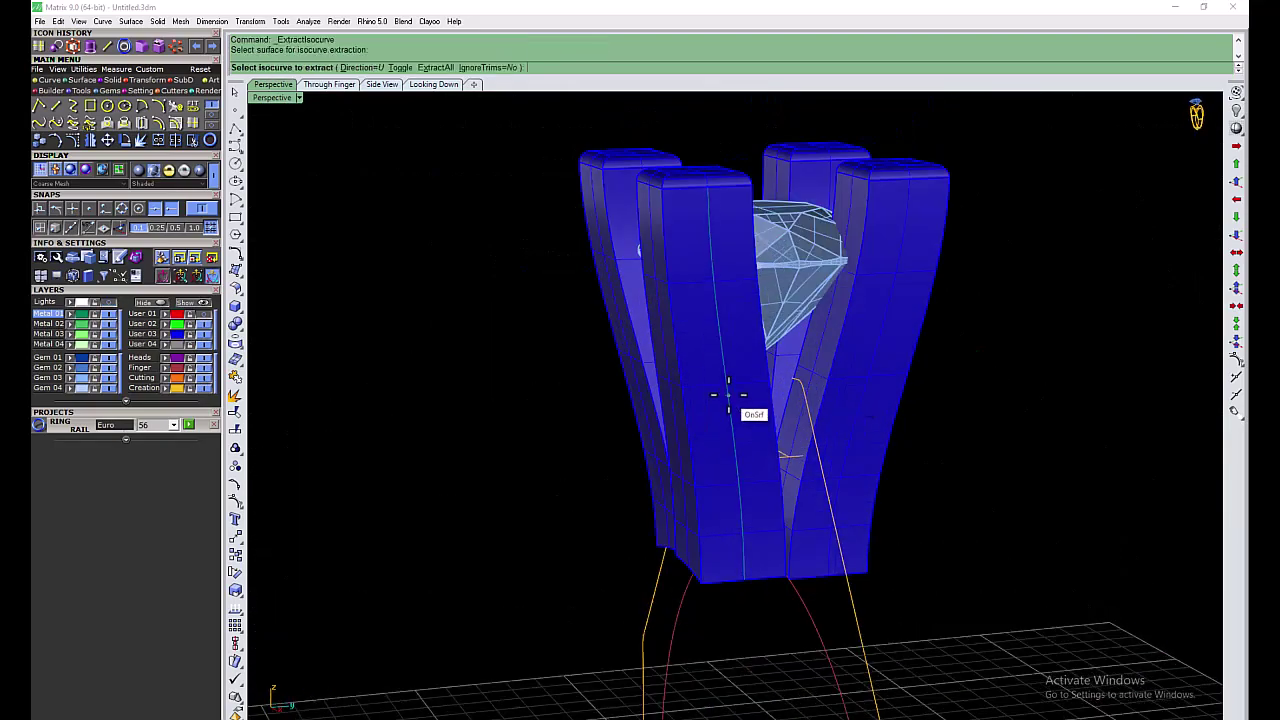
left_click(728, 394)
key("Return")
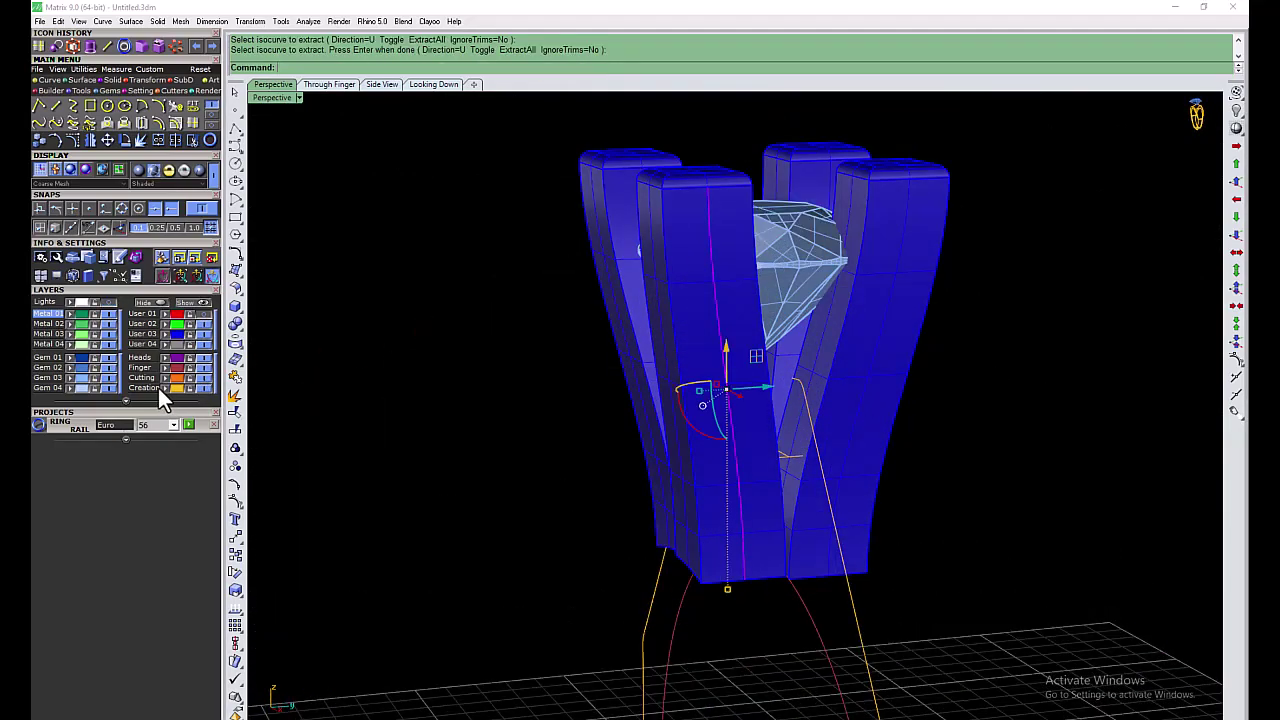
scroll(671, 377, "down", 3)
scroll(623, 357, "up", 5)
key("Return")
left_click(660, 355)
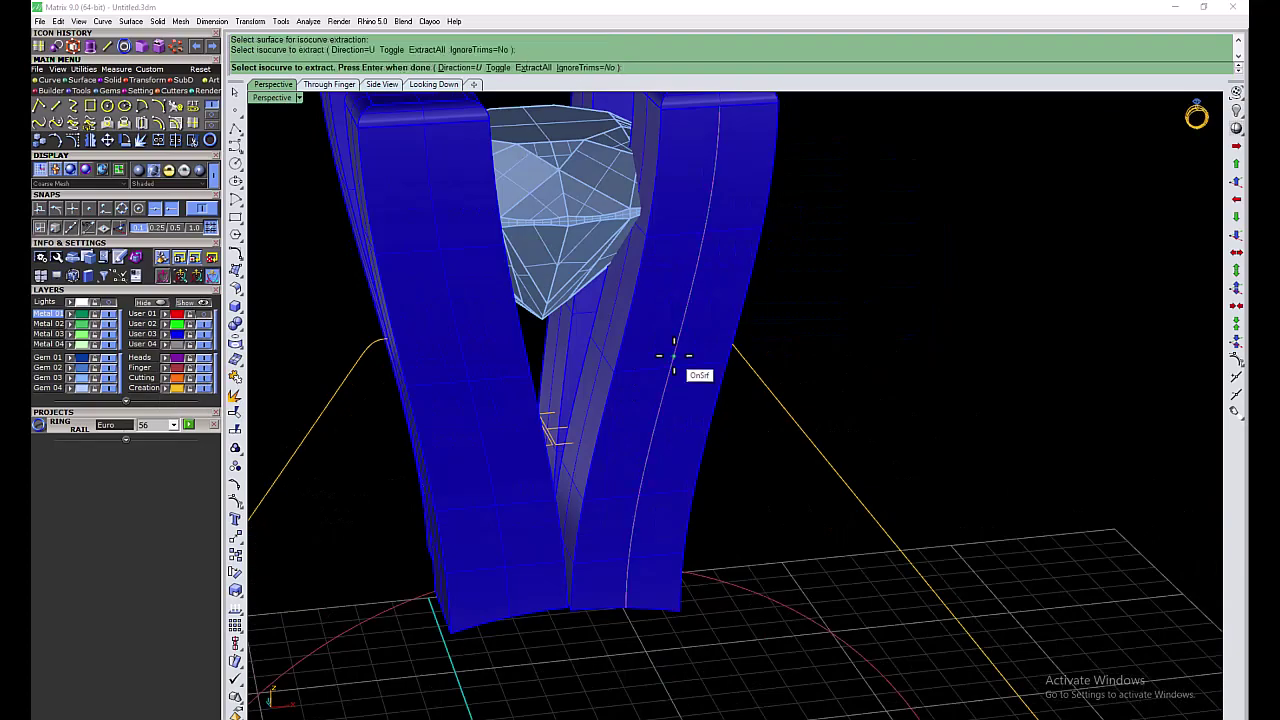
left_click(673, 355)
key("Return")
Step: Show the ring shank again and select the extracted curve on the prong
scroll(657, 351, "down", 5)
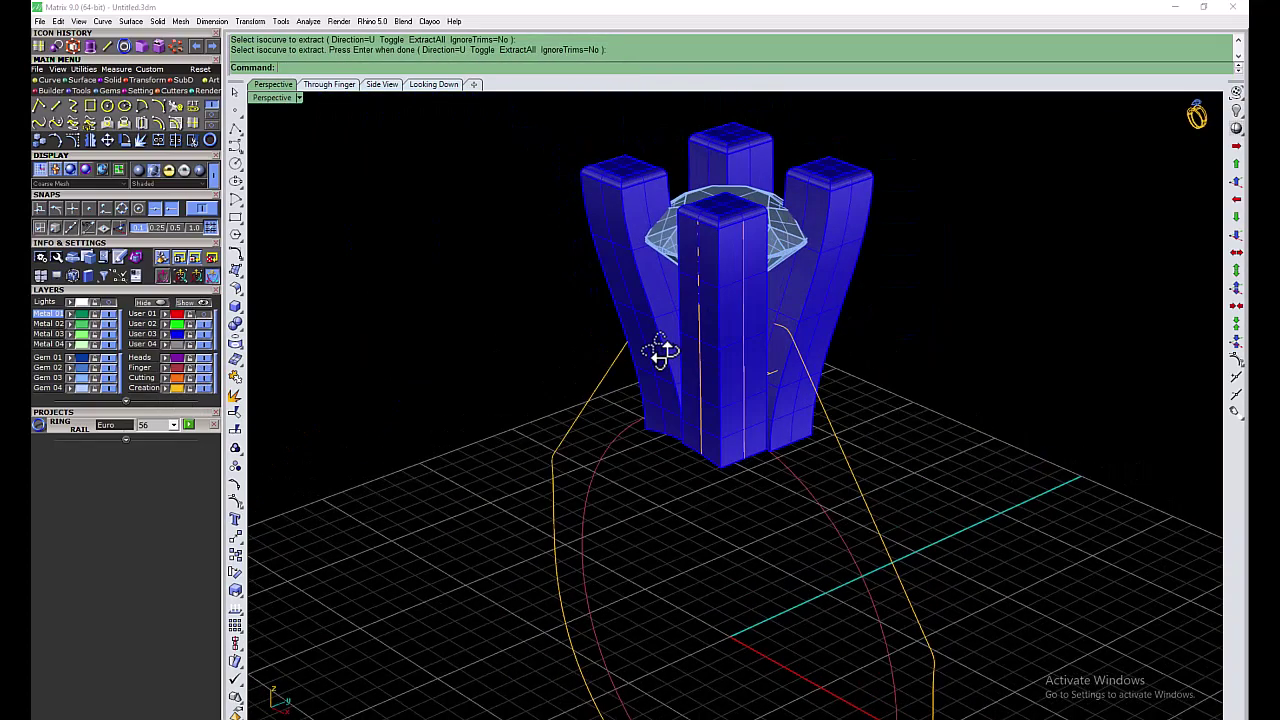
mouse_move(657, 351)
right_mouse_down()
mouse_move(734, 357)
mouse_move(700, 380)
mouse_move(820, 366)
mouse_move(740, 368)
right_mouse_up()
scroll(713, 378, "up", 3)
left_click(203, 333)
left_click(740, 368)
left_click(770, 378)
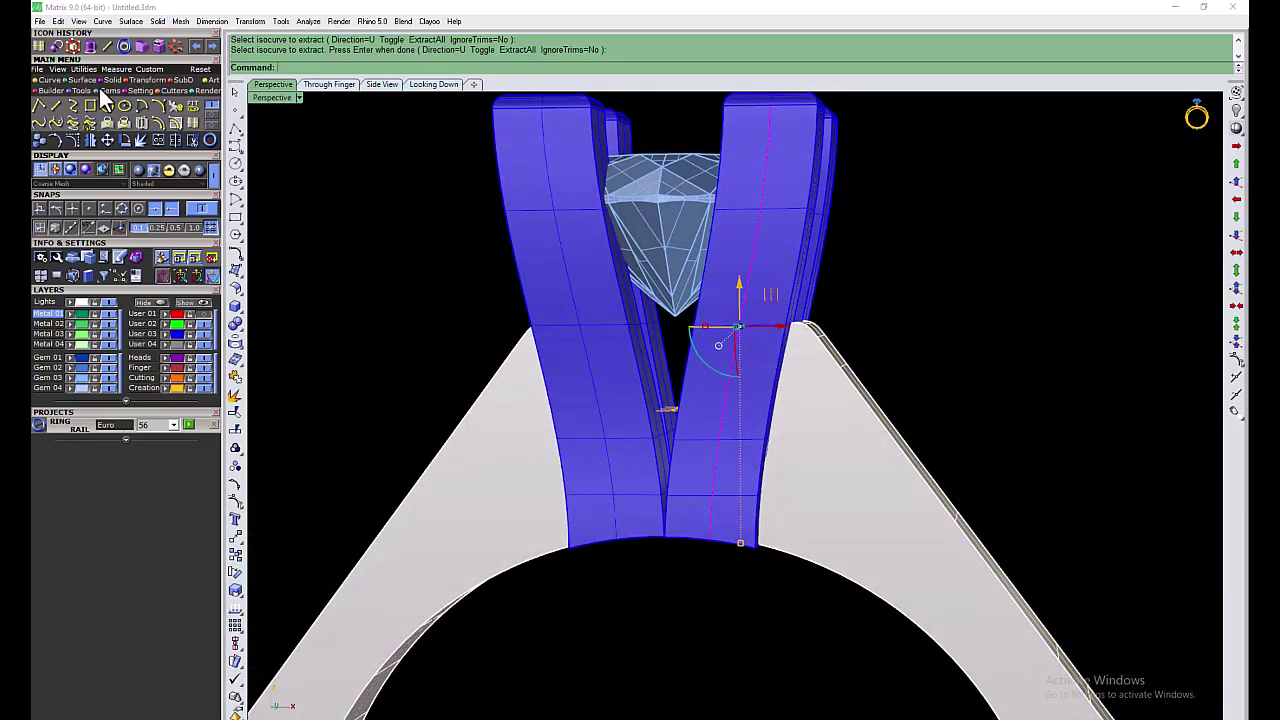
Step: Move the front prong onto the green User 02 layer
scroll(885, 199, "down", 5)
mouse_move(885, 199)
right_mouse_down()
mouse_move(857, 309)
mouse_move(880, 229)
right_mouse_up()
scroll(765, 337, "up", 2)
scroll(715, 365, "up", 3)
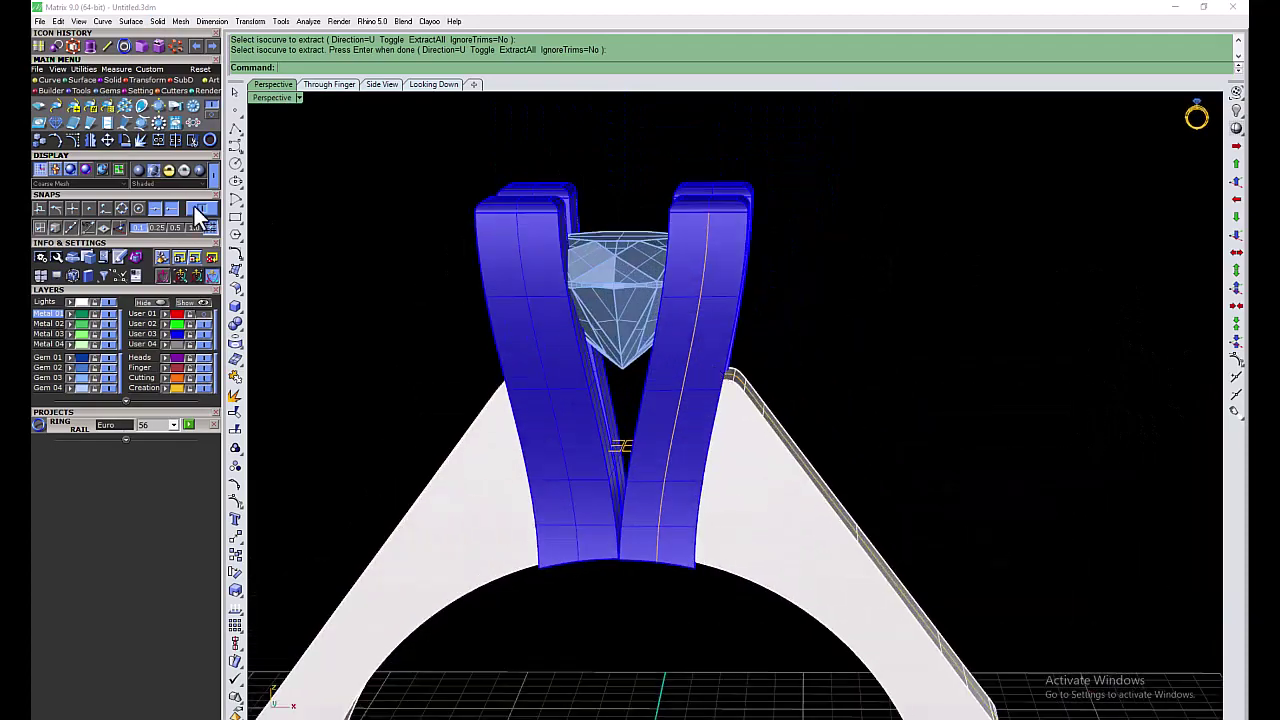
right_click_drag(703, 305, 663, 354)
left_click(665, 358)
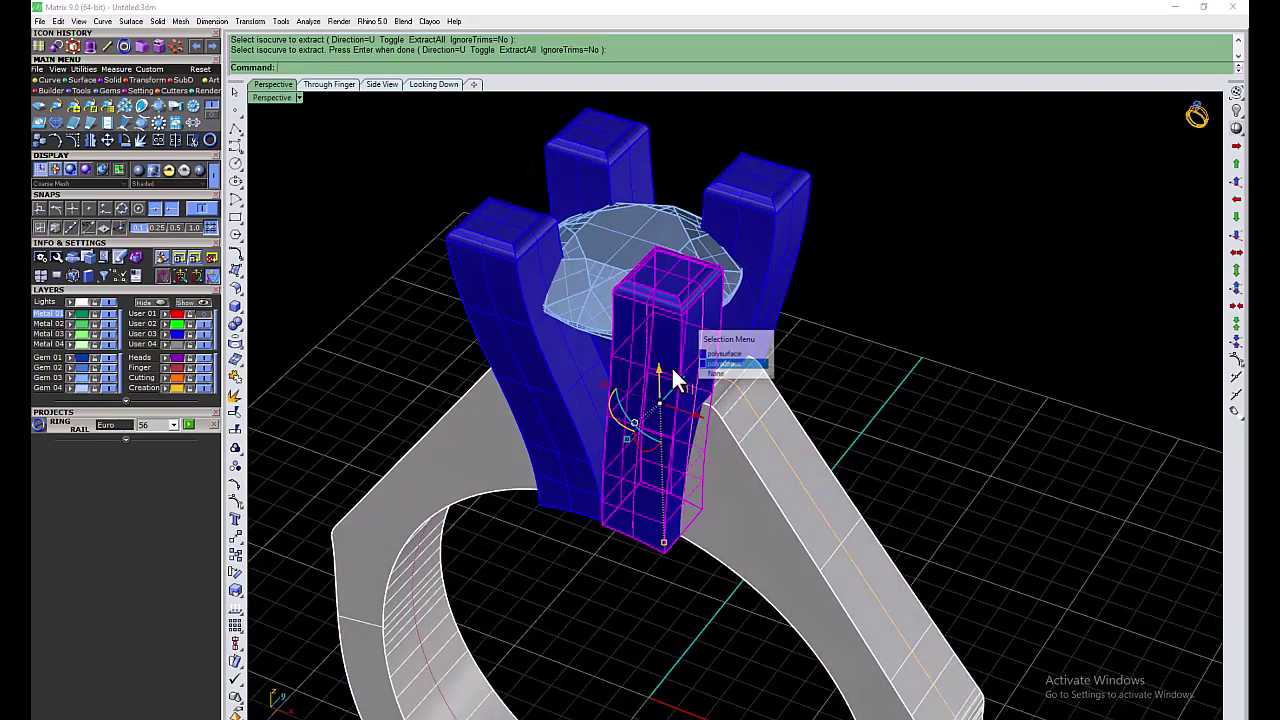
left_click(166, 325)
right_click_drag(906, 375, 693, 405)
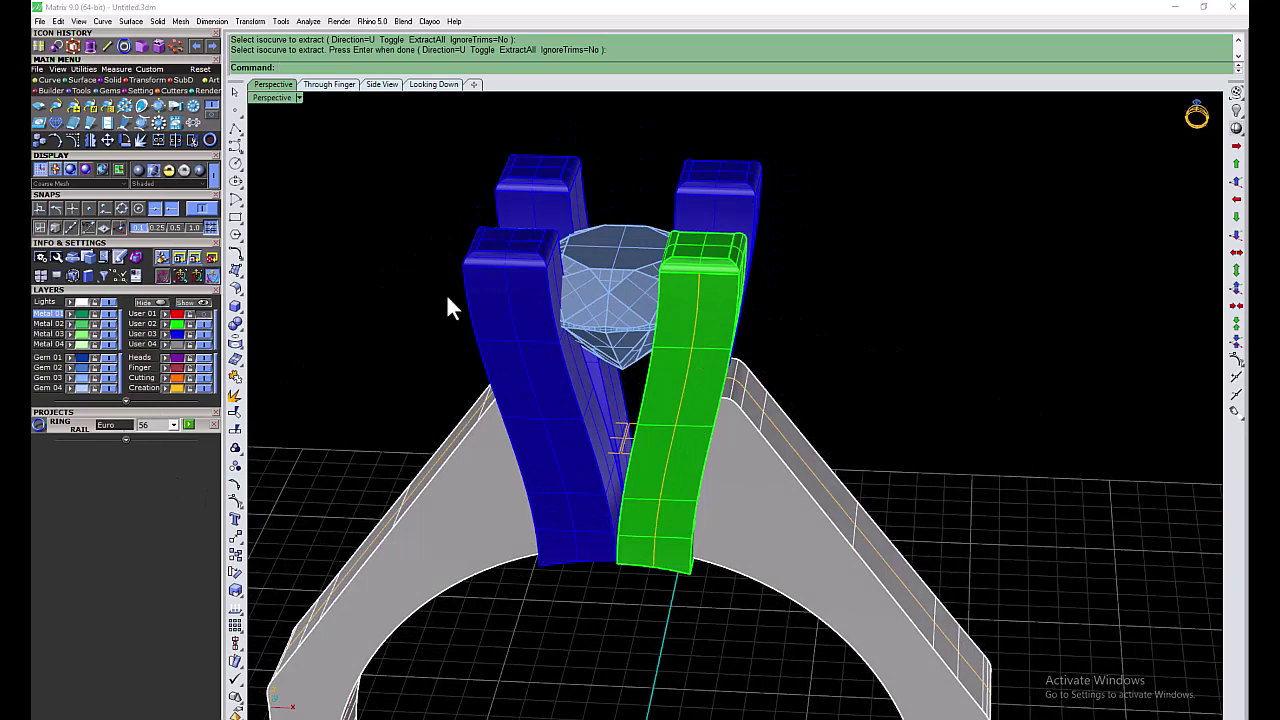
Step: Start Gem on Surface on the green prong with the gem scale raised to 140%
left_click(175, 326)
left_click(42, 122)
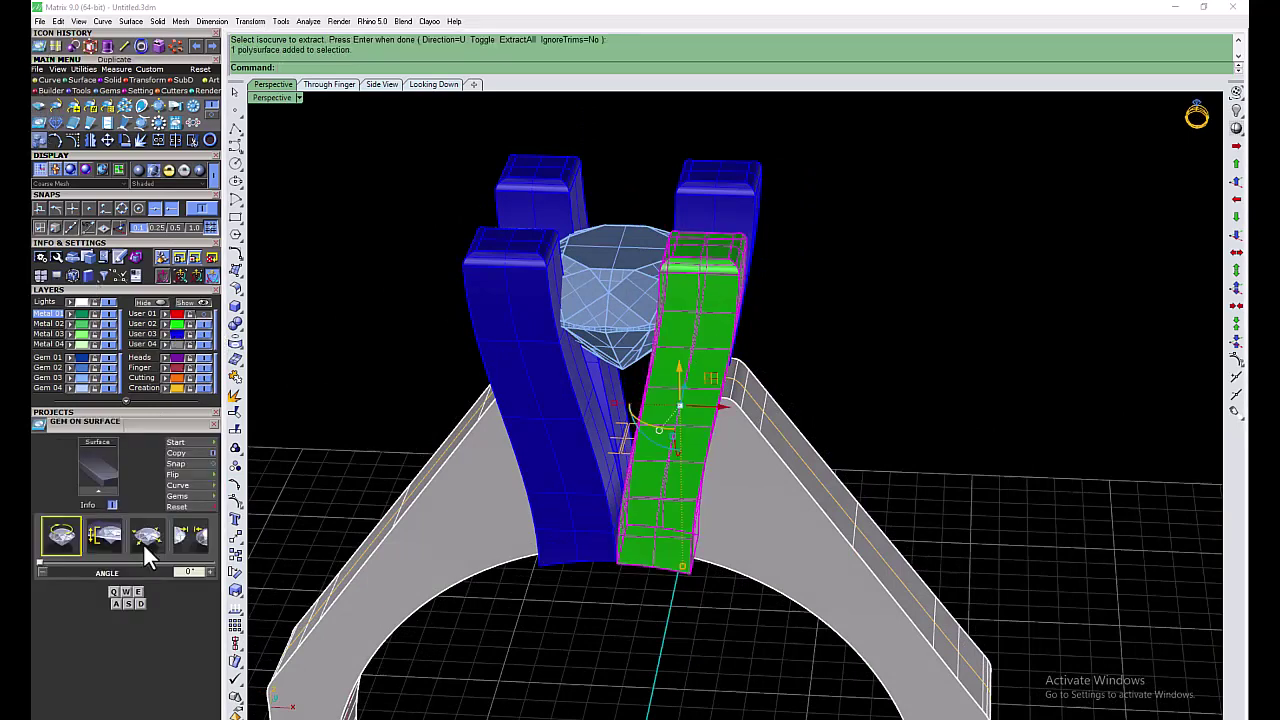
left_click(97, 488)
scroll(729, 300, "up", 5)
scroll(706, 314, "down", 2)
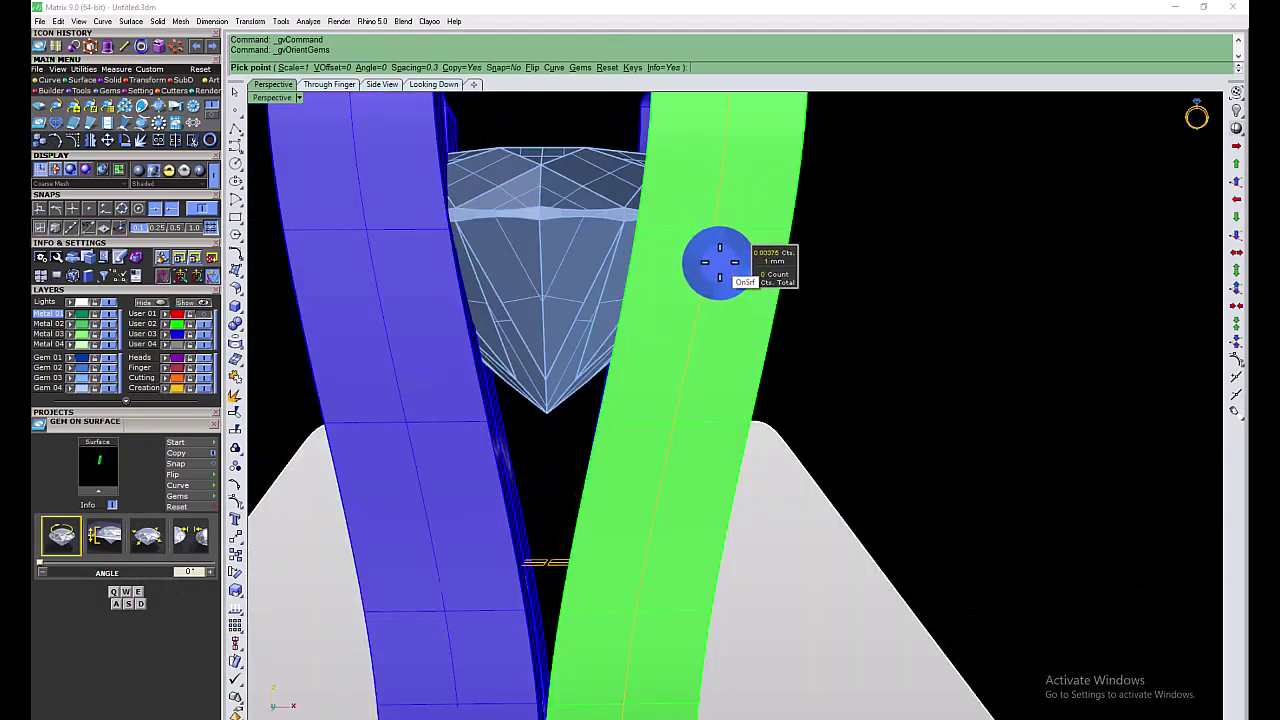
scroll(709, 266, "down", 3)
right_click_drag(694, 314, 708, 220)
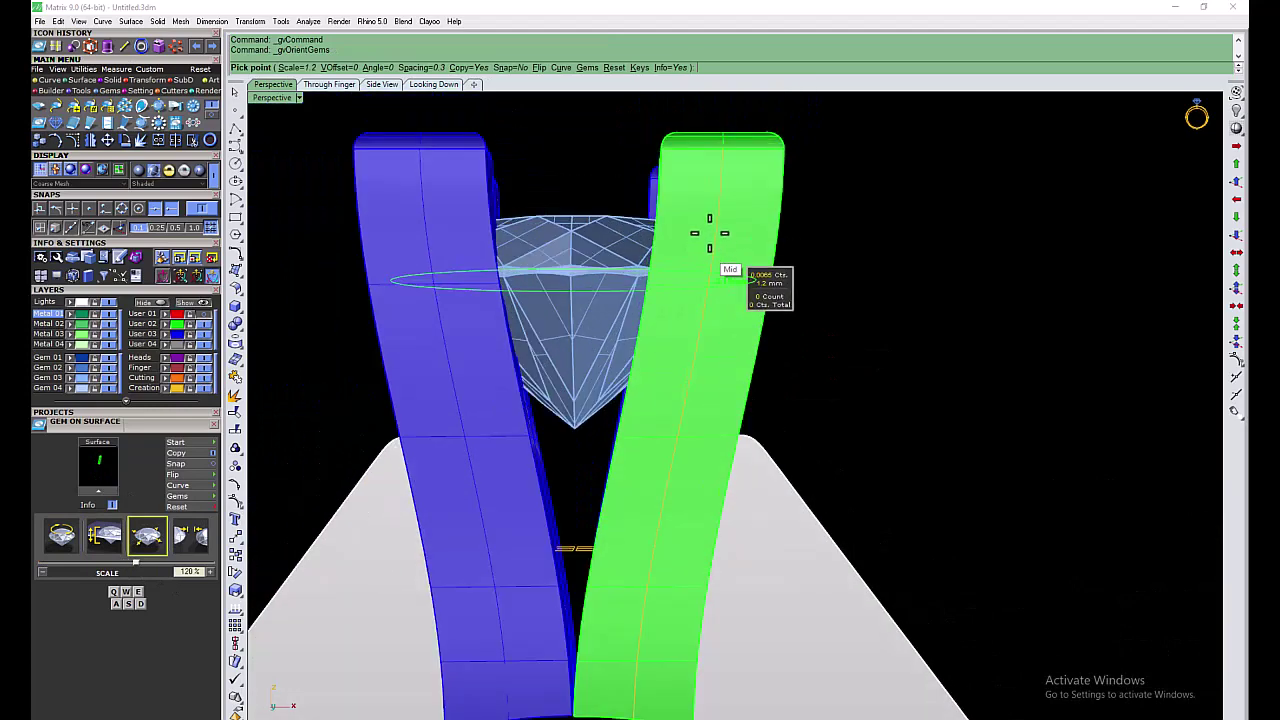
key("e")
key("e")
key("w")
key("w")
key("w")
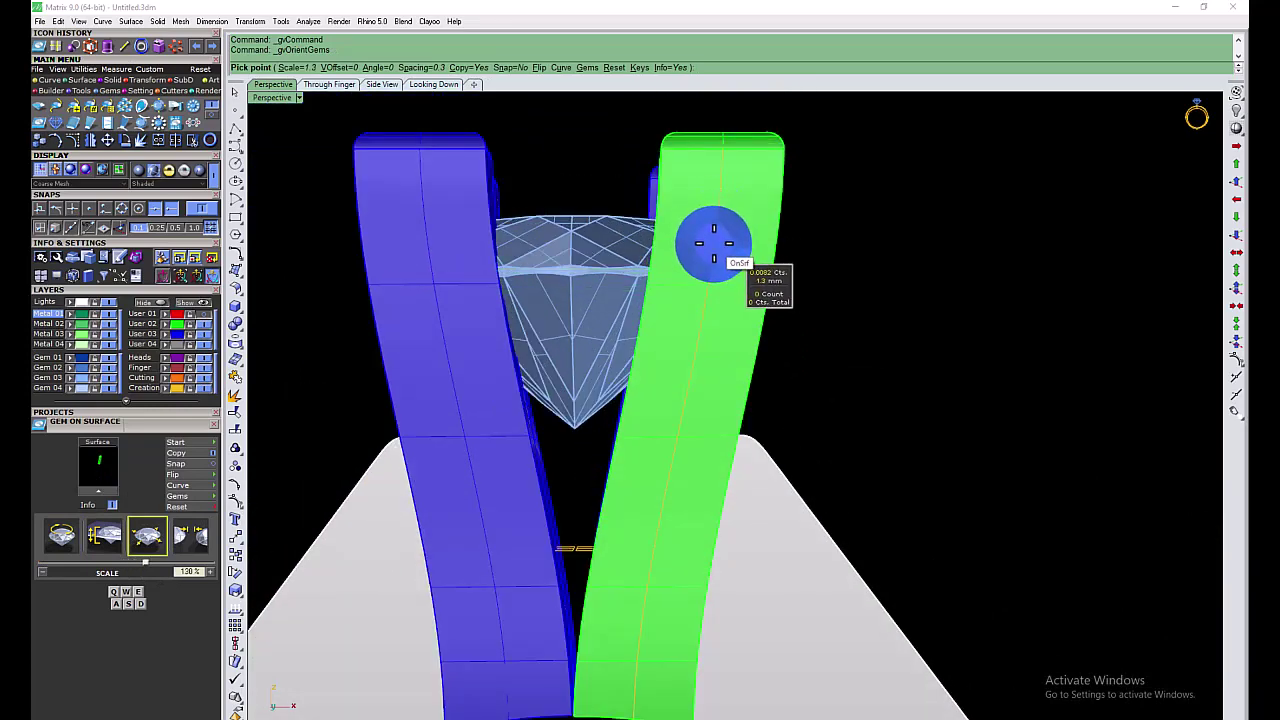
key("w")
Step: Place round melee stones in a vertical row down the green prong's front face
left_click(717, 237)
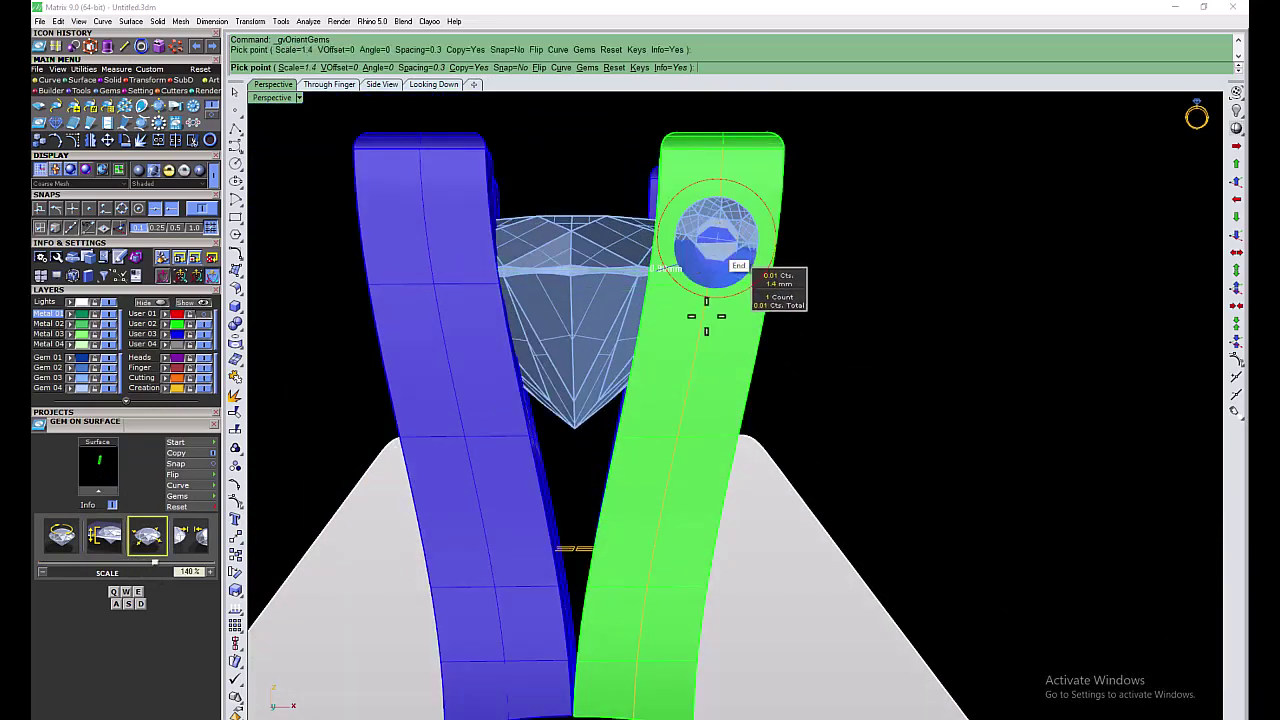
left_click(702, 326)
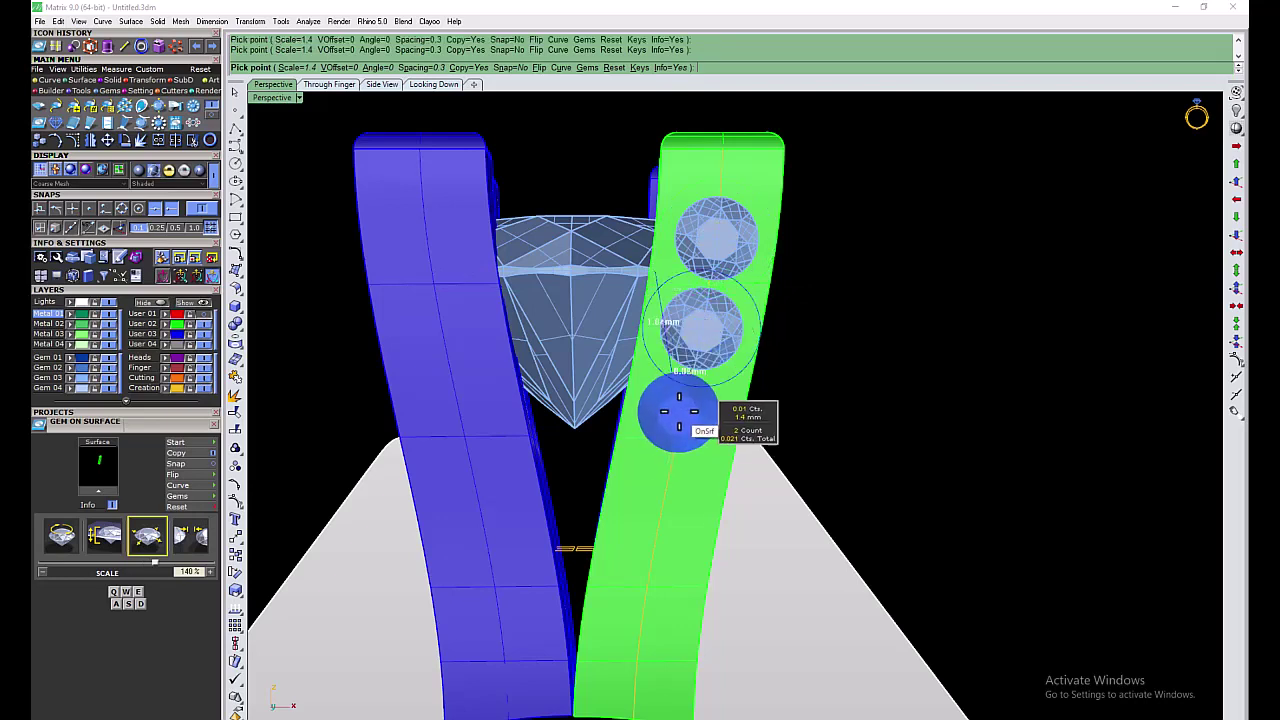
left_click(680, 417)
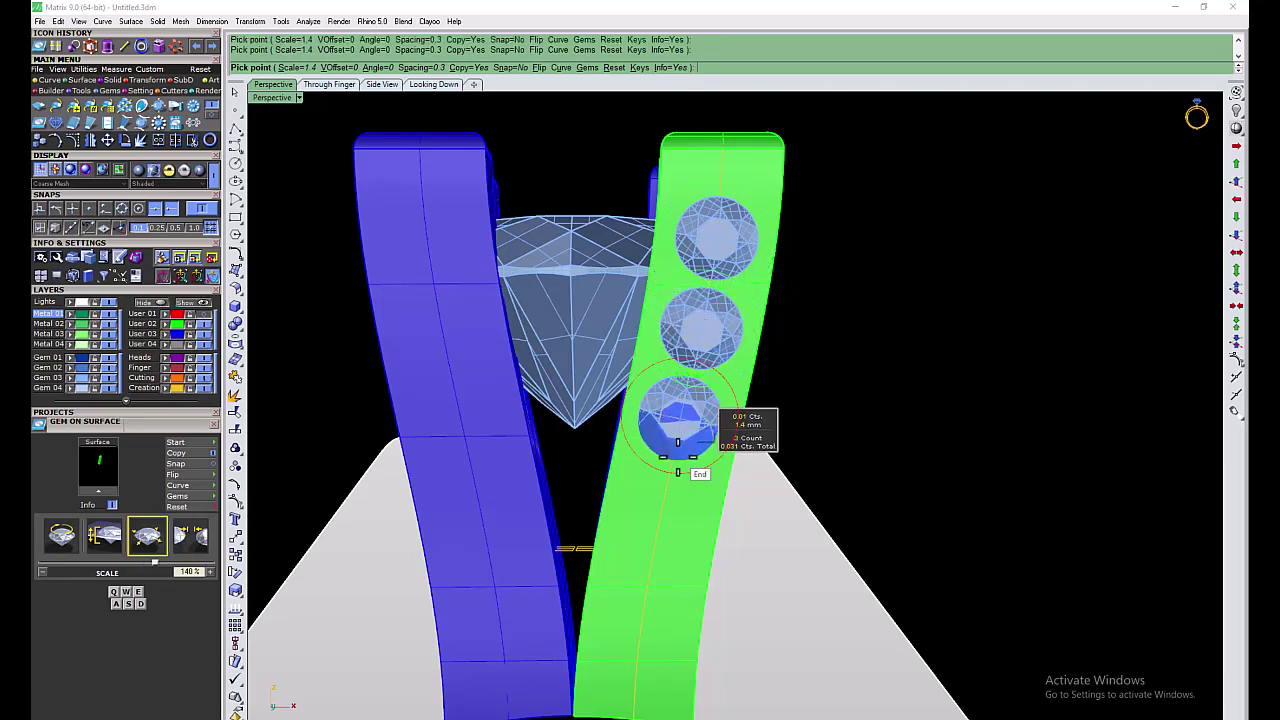
left_click(662, 507)
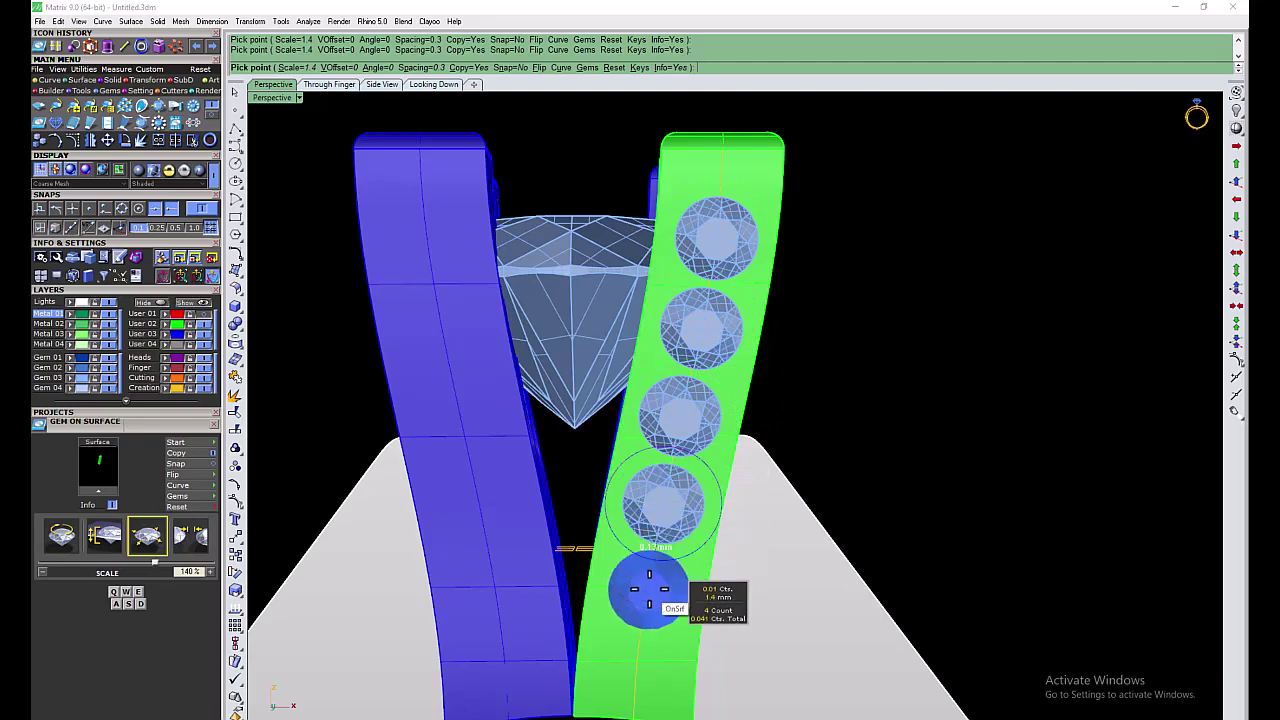
left_click(649, 590)
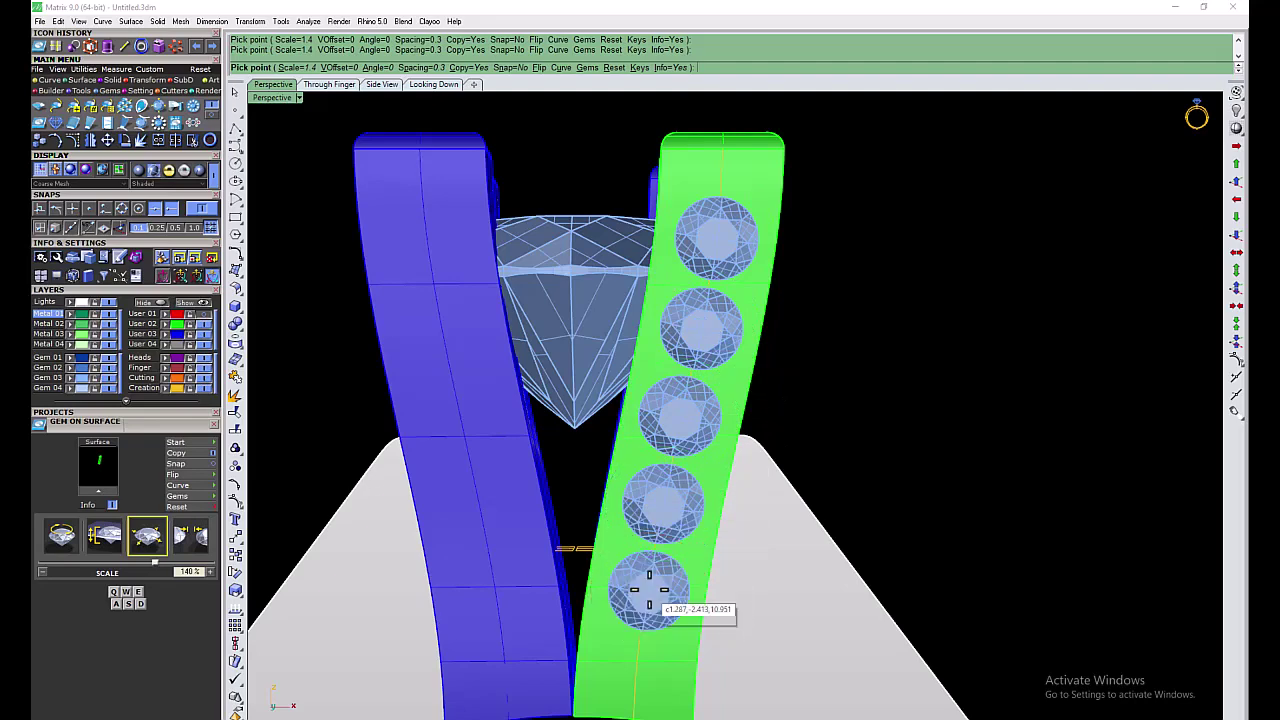
right_click(578, 530)
right_click(578, 530)
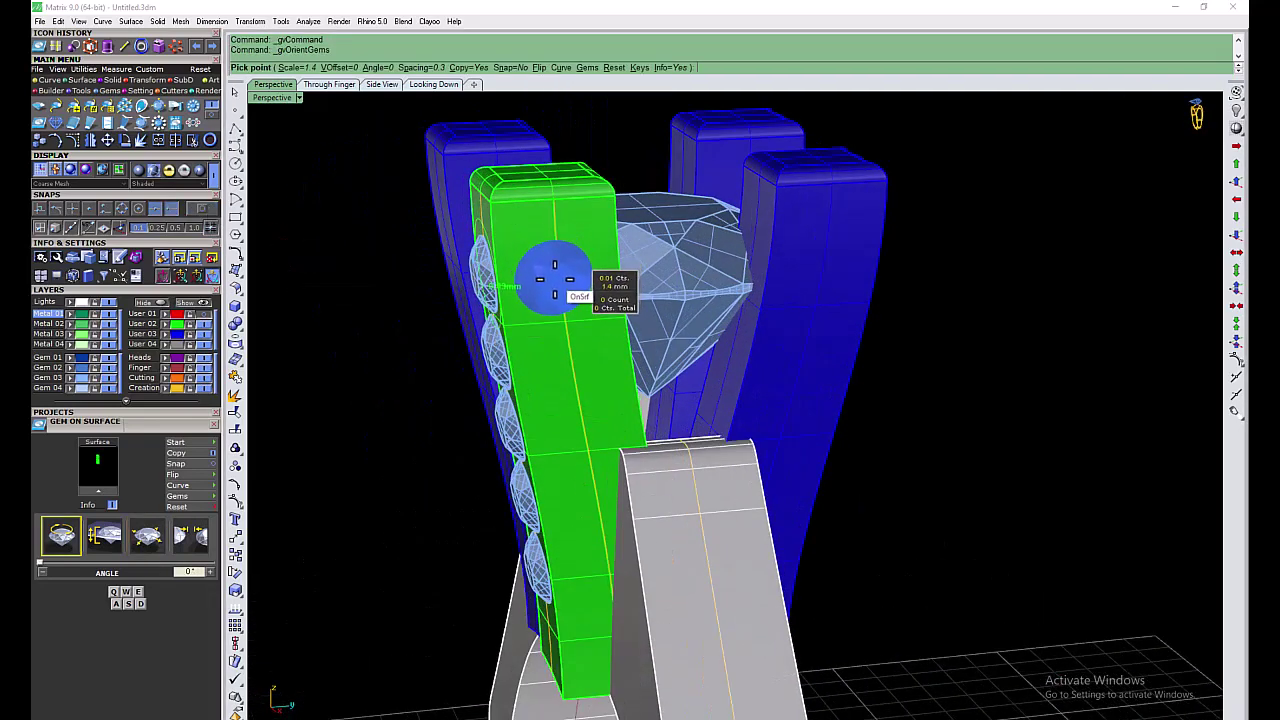
left_click(560, 278)
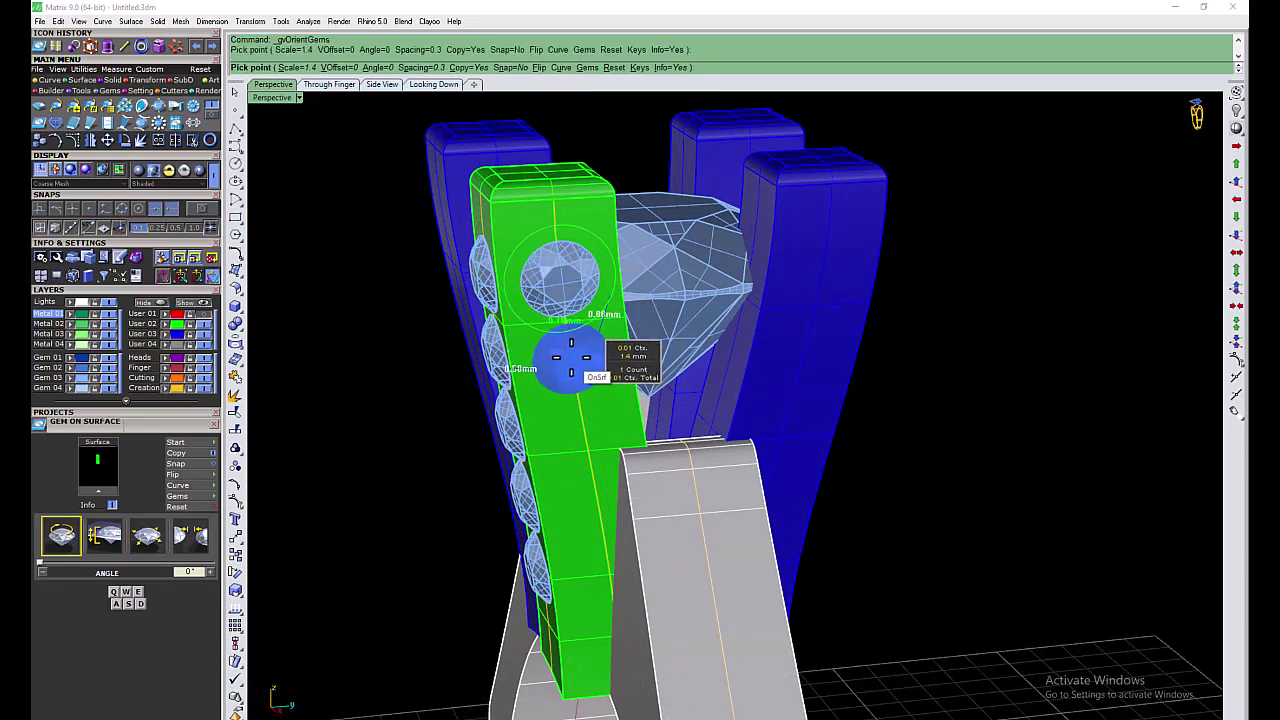
left_click(571, 358)
Step: Orbit out to the whole ring and select the curve running along the shank
scroll(583, 432, "up", 3)
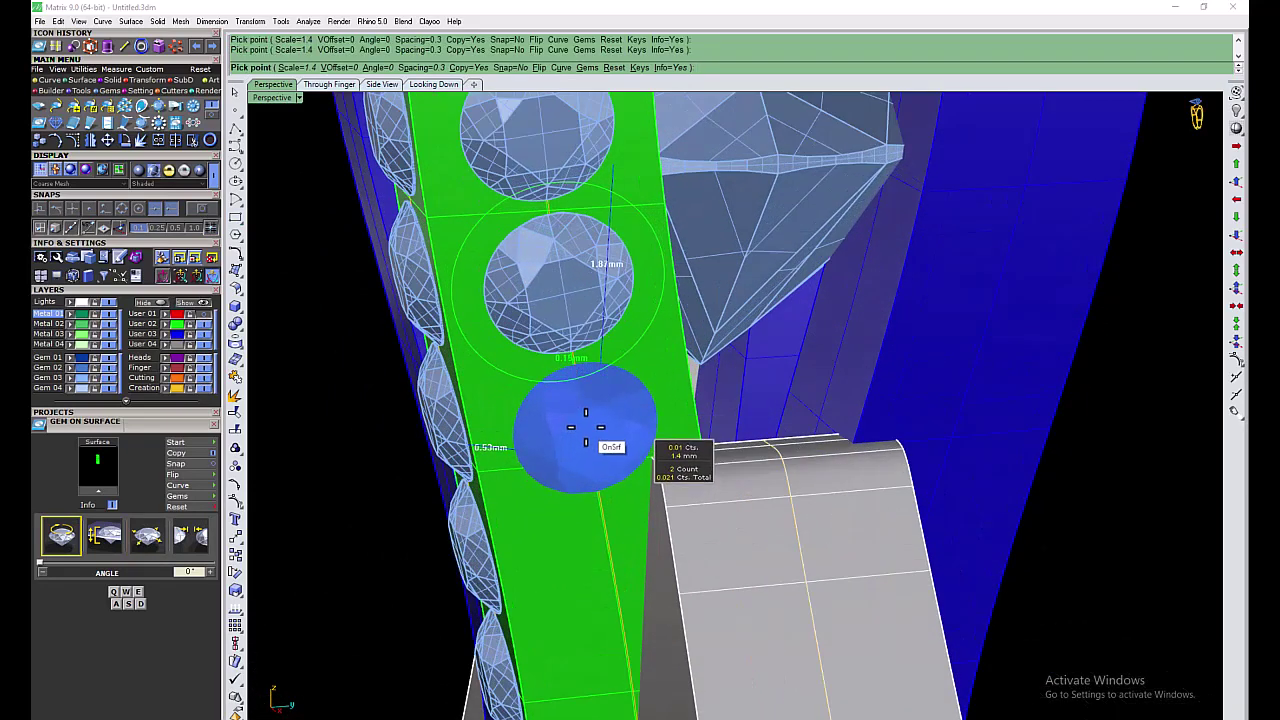
scroll(585, 428, "down", 5)
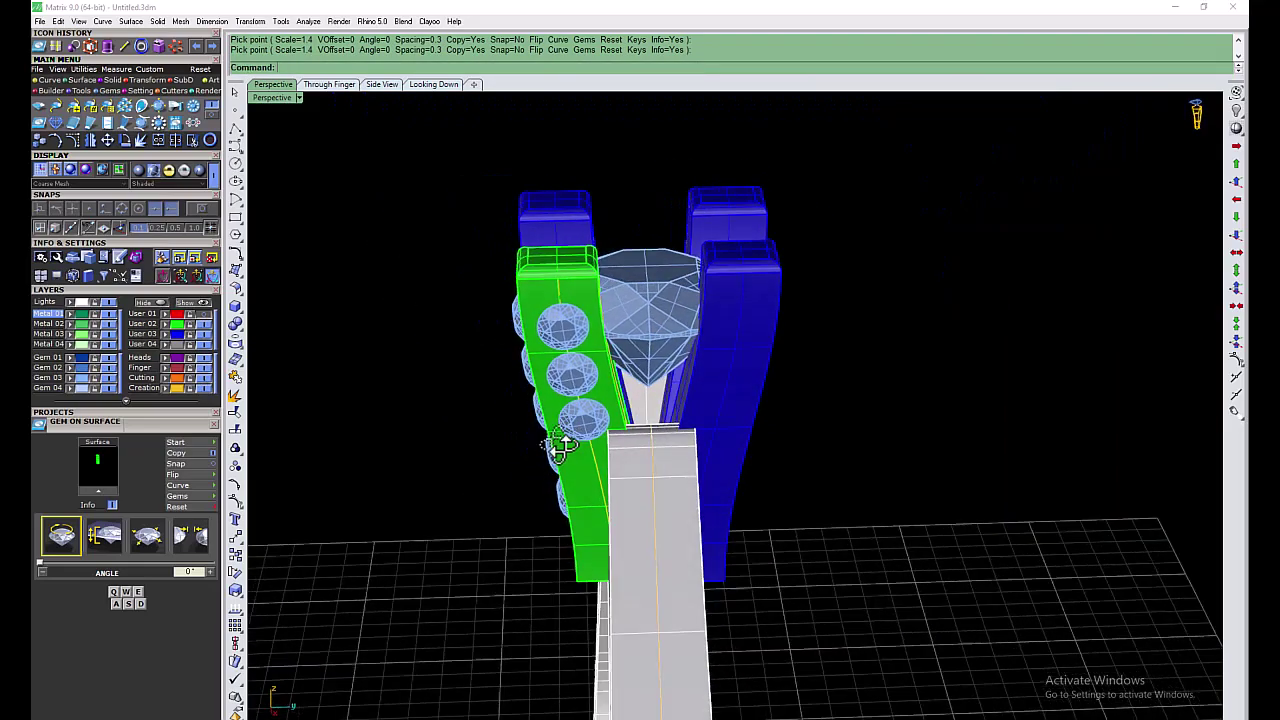
mouse_move(585, 428)
right_mouse_down()
mouse_move(655, 362)
mouse_move(608, 448)
mouse_move(654, 514)
right_mouse_up()
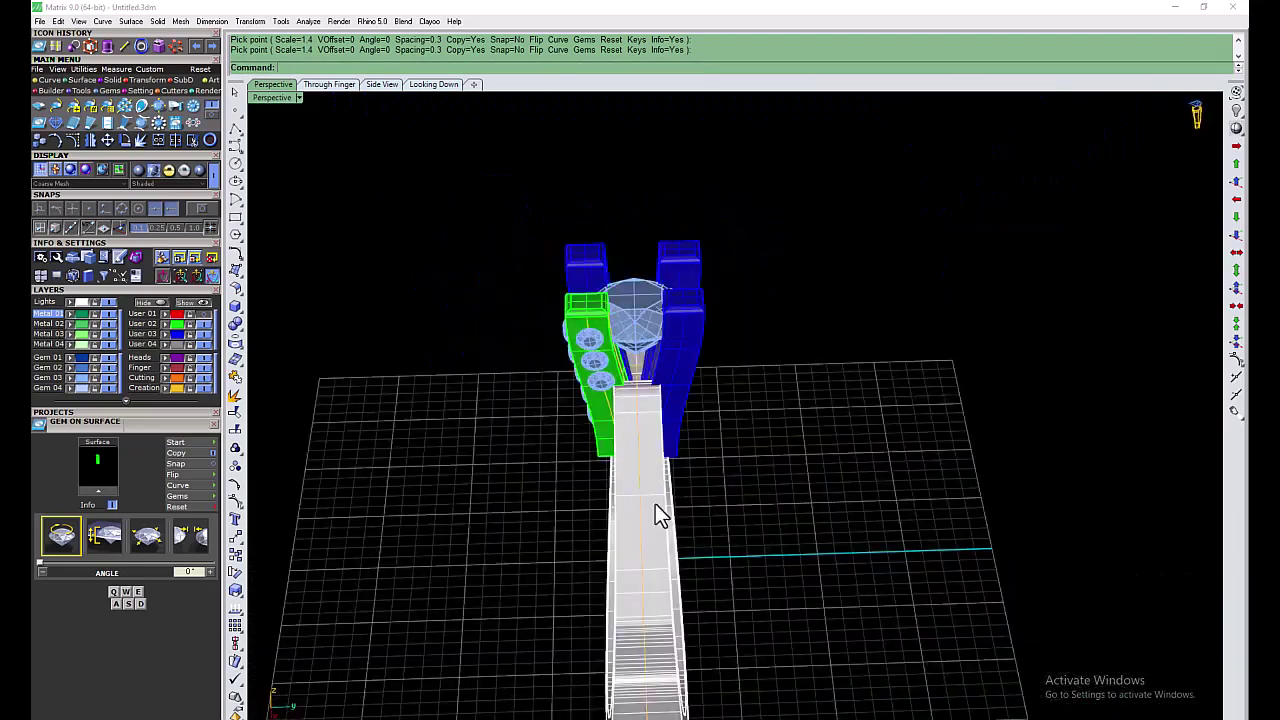
scroll(654, 514, "up", 3)
left_click(667, 489)
scroll(667, 489, "down", 4)
mouse_move(691, 443)
right_mouse_down()
mouse_move(714, 486)
mouse_move(737, 451)
right_mouse_up()
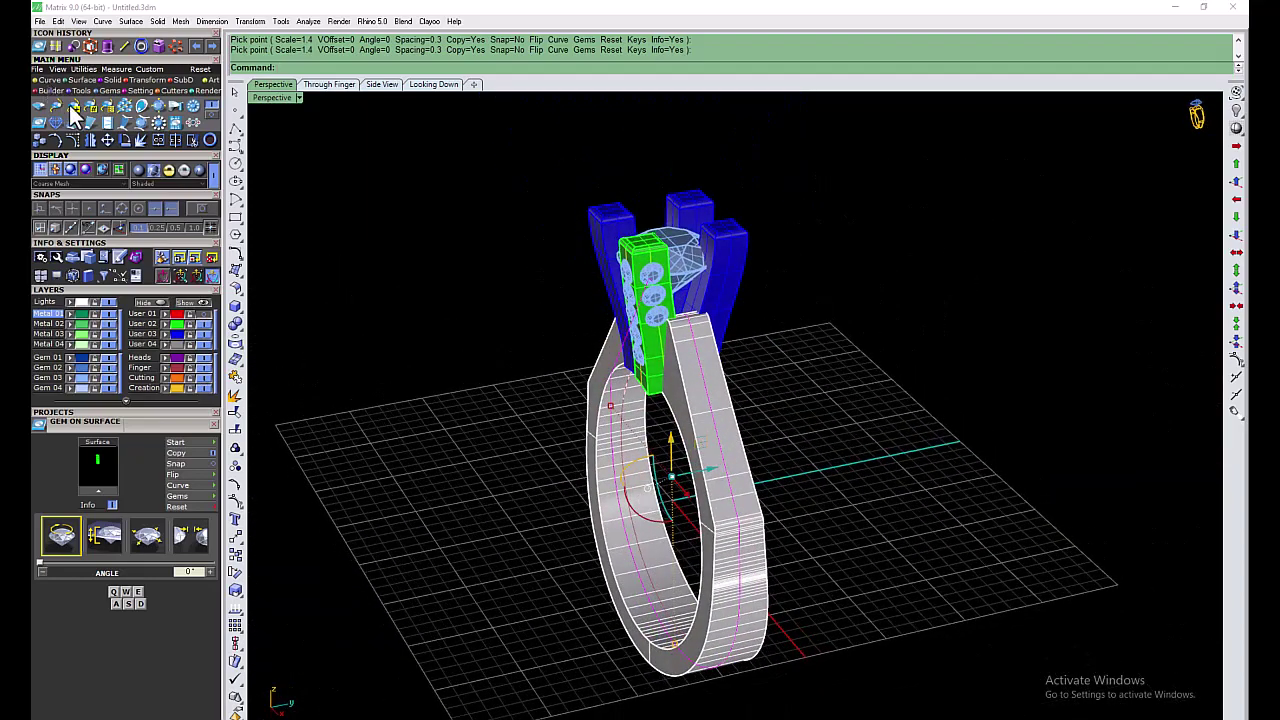
Step: Start a Gem on Curve row along the shank curve and set where it ends
left_click(71, 106)
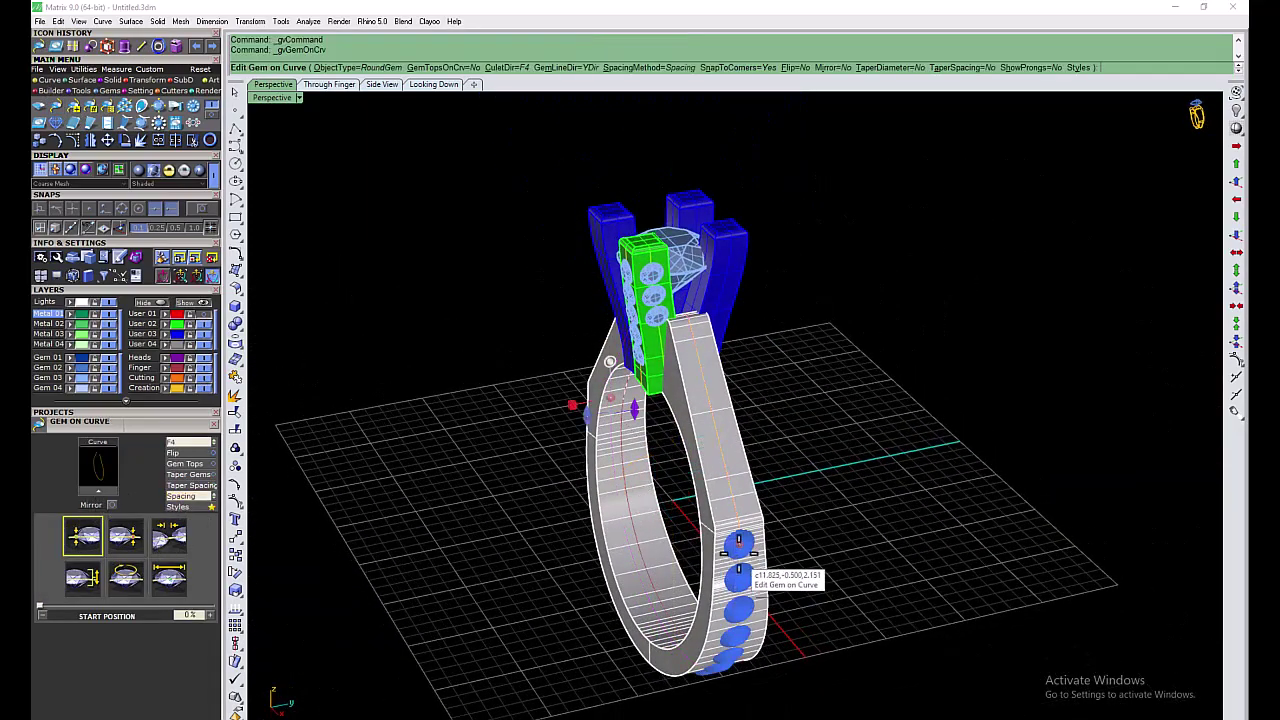
mouse_move(738, 548)
left_mouse_down()
mouse_move(791, 440)
mouse_move(780, 437)
left_mouse_up()
mouse_move(780, 437)
right_mouse_down()
mouse_move(677, 486)
mouse_move(812, 423)
mouse_move(330, 385)
right_mouse_up()
scroll(812, 423, "up", 3)
Step: Set culet direction Down and Fixed spacing, and shift the row's start point
left_click(169, 578)
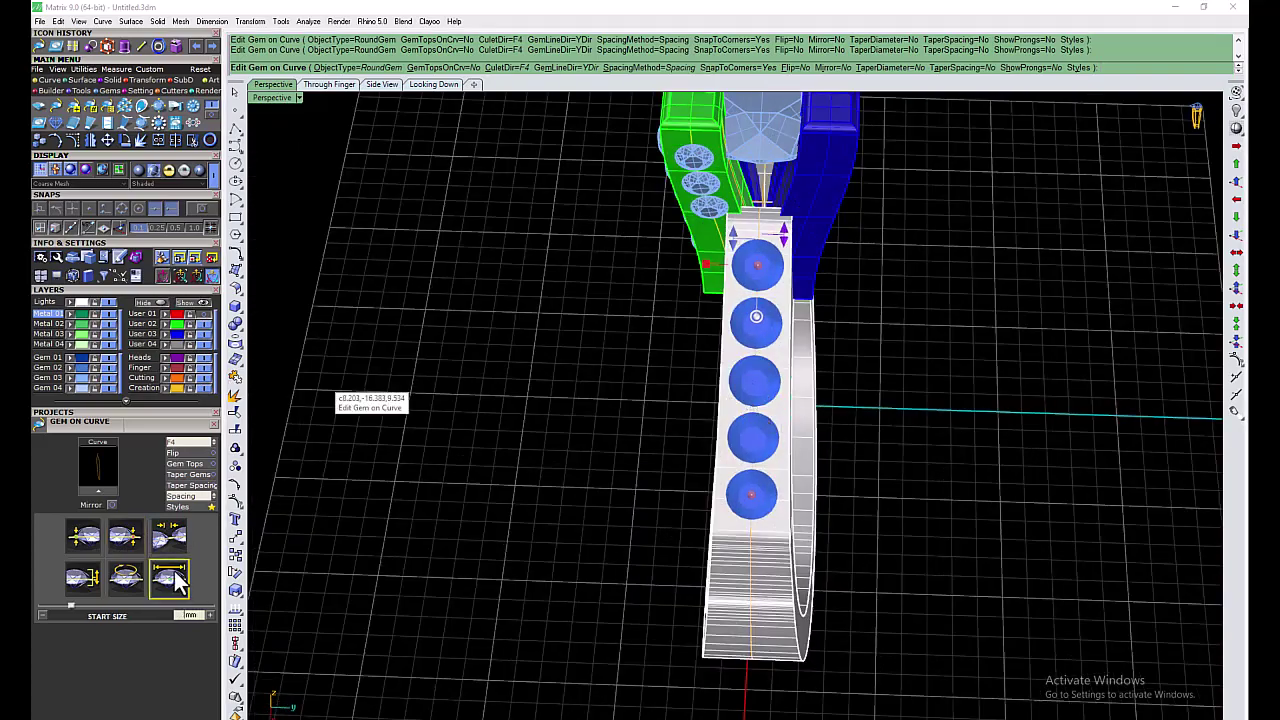
left_click(190, 441)
left_click(186, 480)
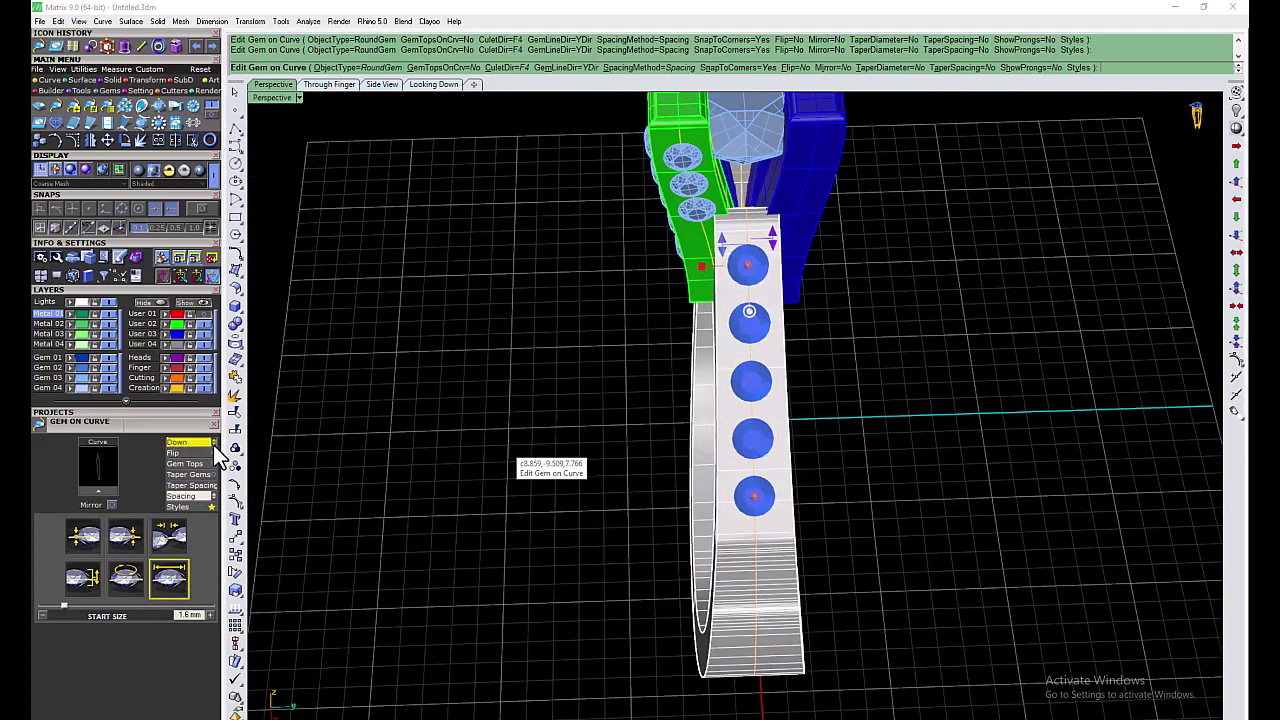
left_click(212, 496)
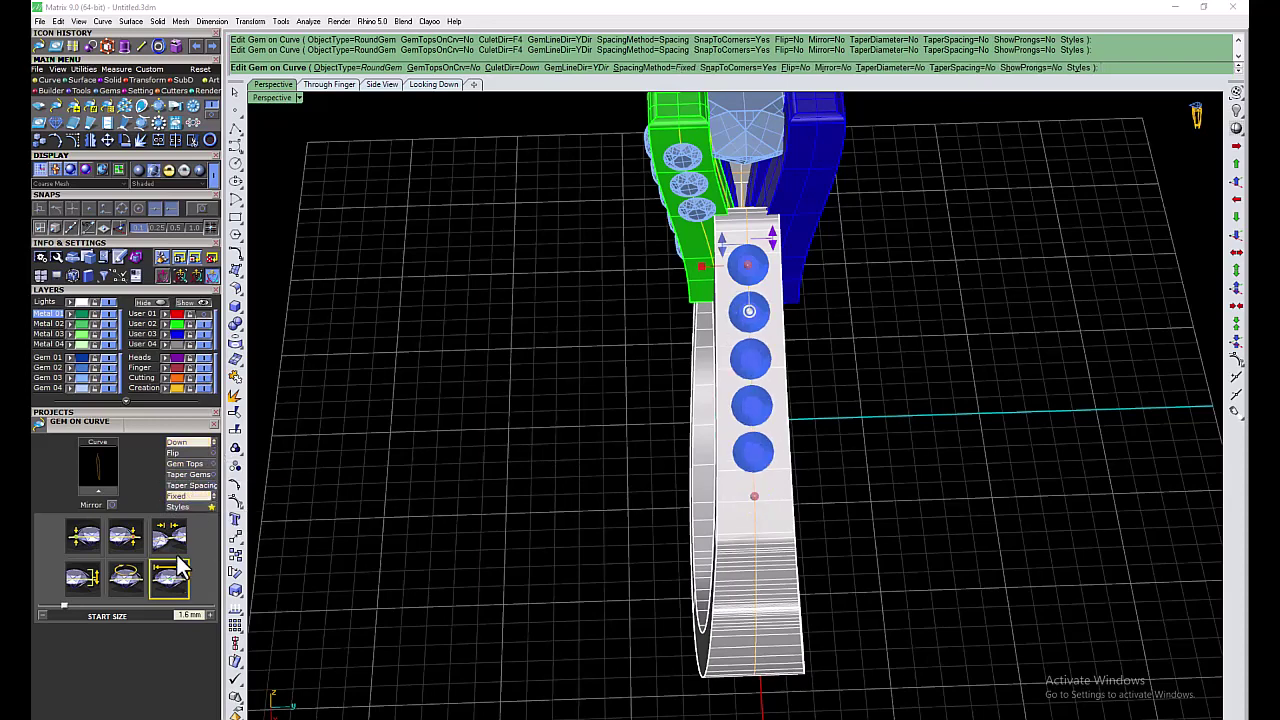
left_click(176, 541)
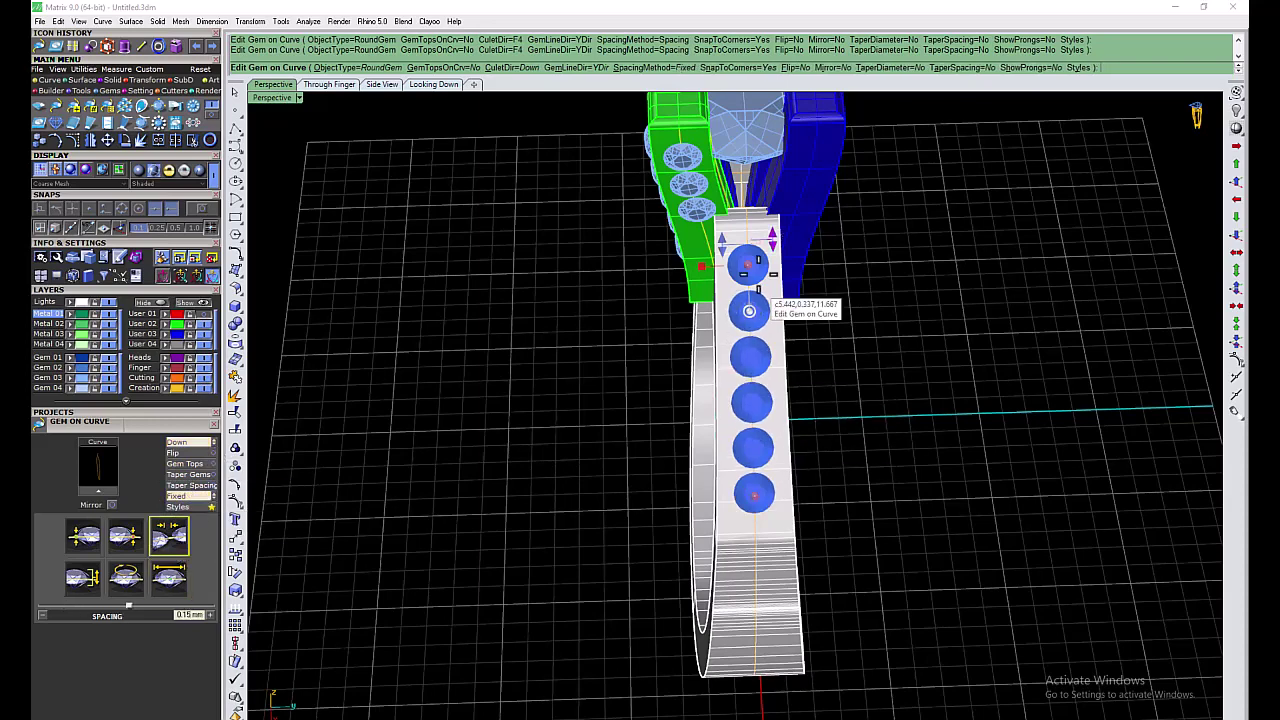
scroll(749, 311, "up", 2)
left_click_drag(749, 311, 731, 440)
scroll(731, 523, "down", 5)
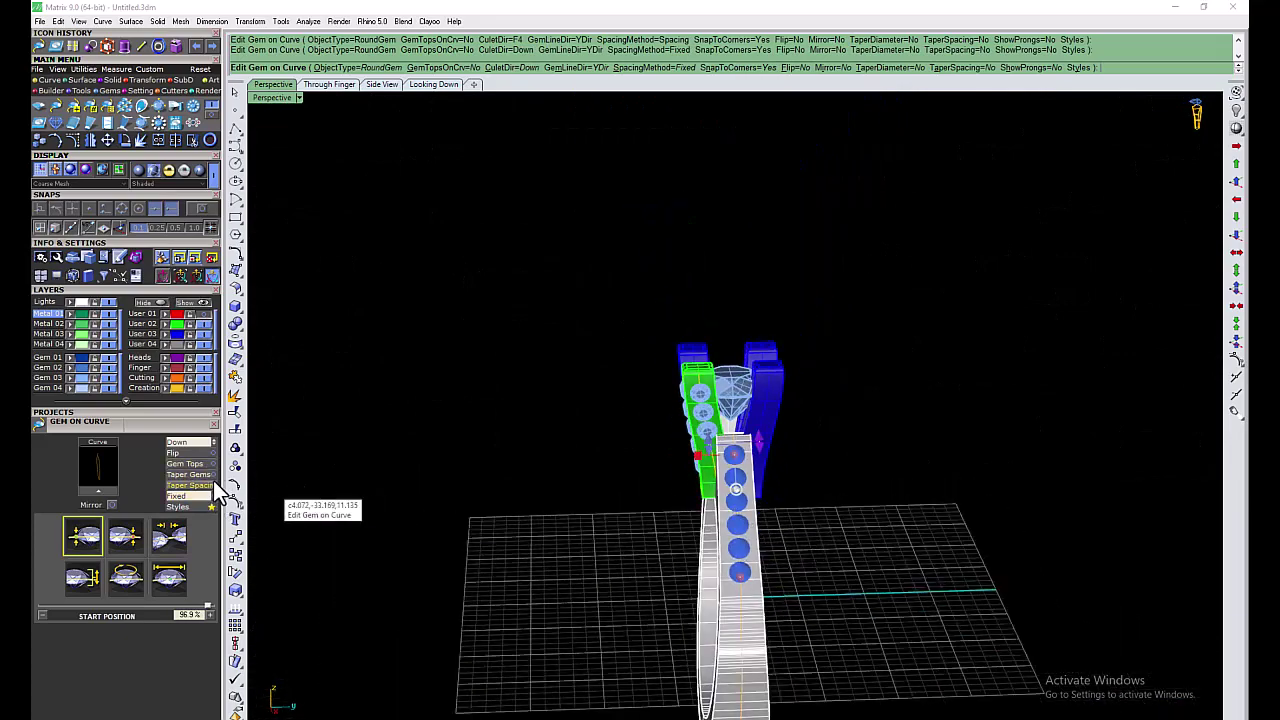
Step: Turn on TaperDiameter, sink the gems -0.4 mm, and finish the row
scroll(755, 512, "up", 2)
scroll(730, 563, "up", 2)
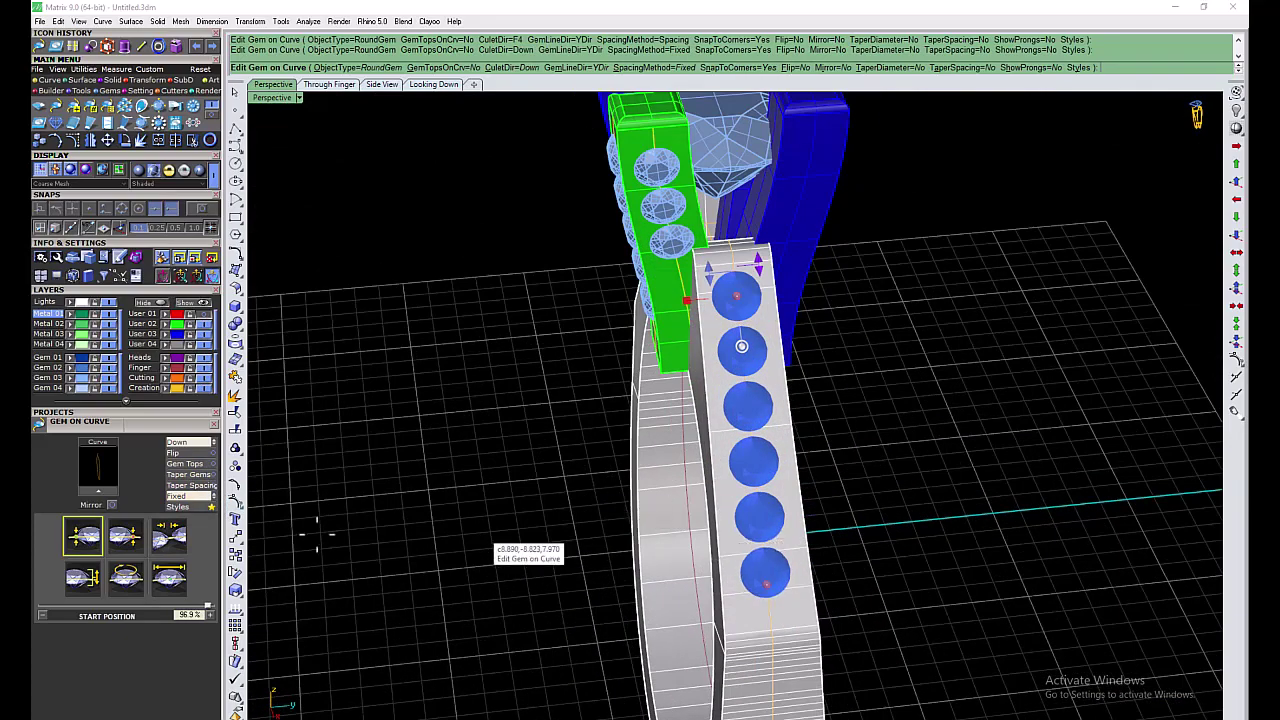
left_click(213, 476)
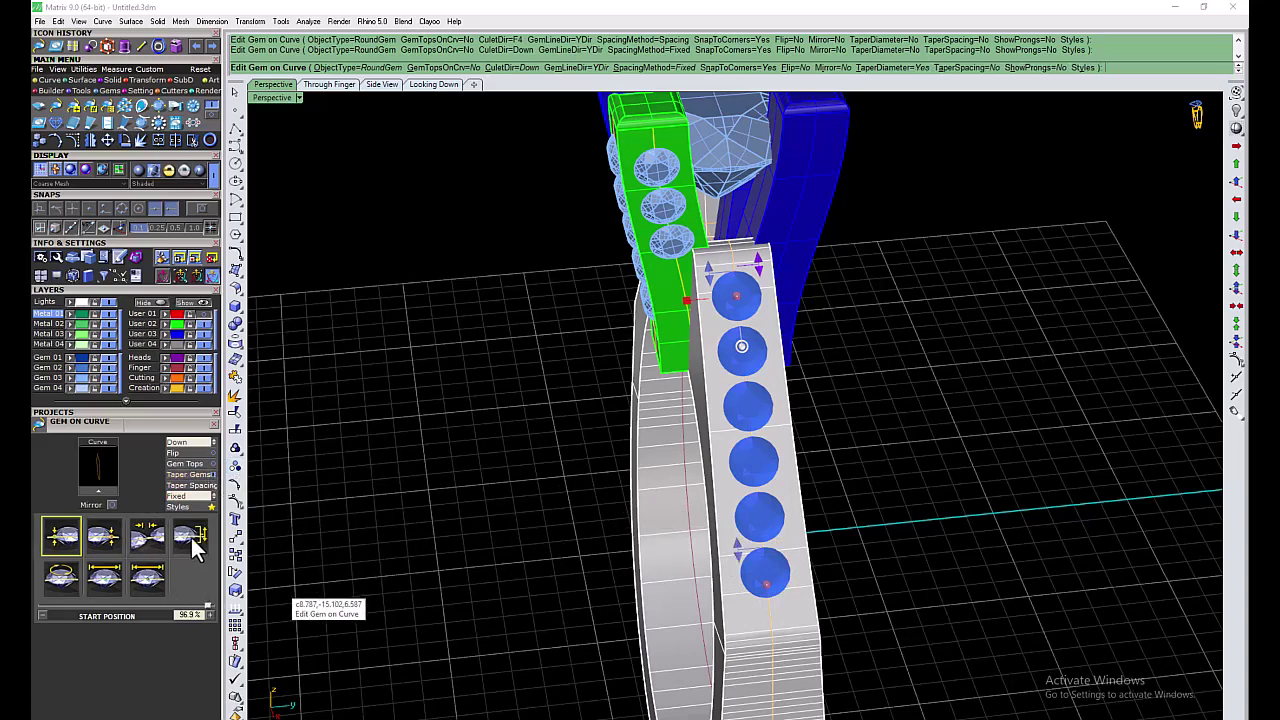
left_click(190, 535)
left_click_drag(125, 605, 123, 605)
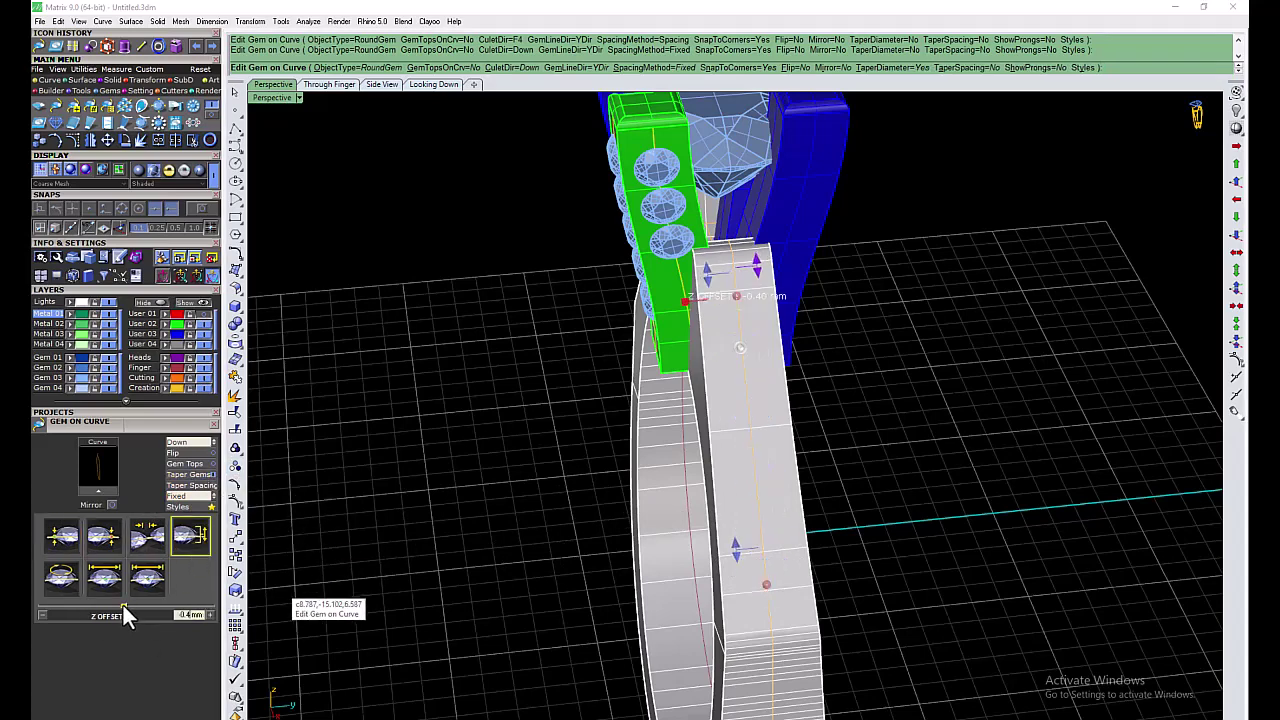
double_click(272, 97)
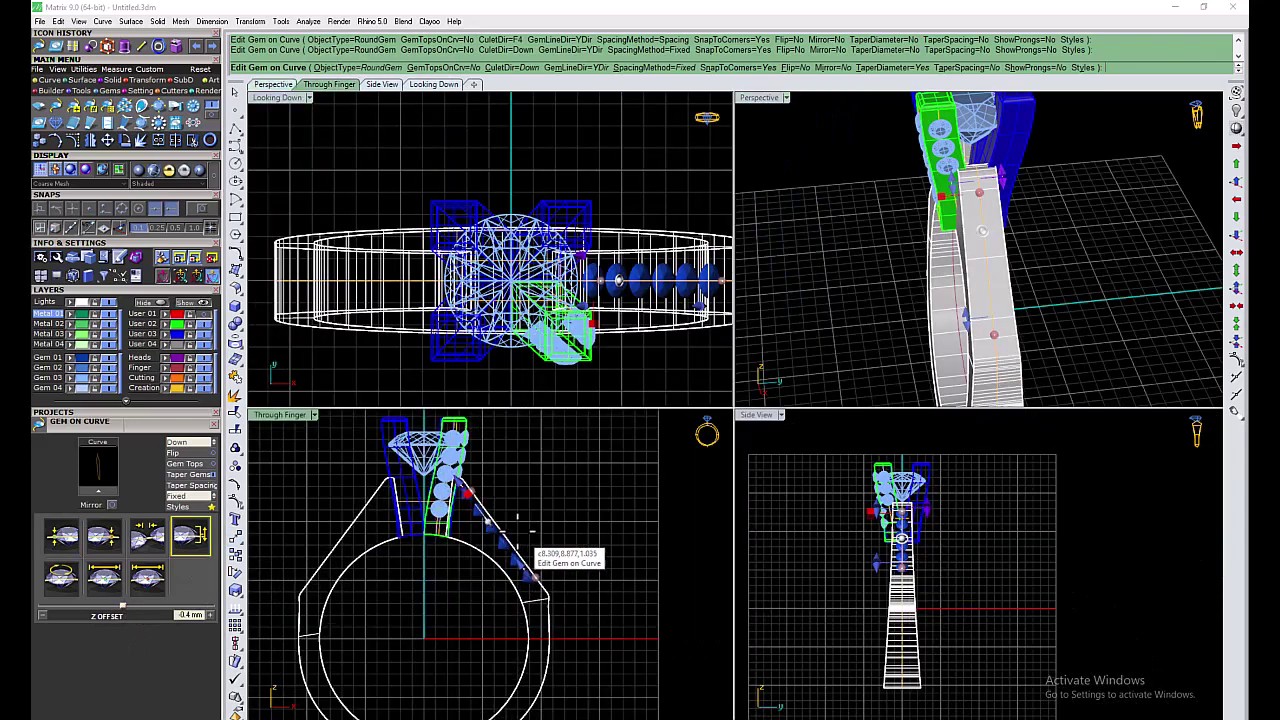
scroll(523, 523, "up", 5)
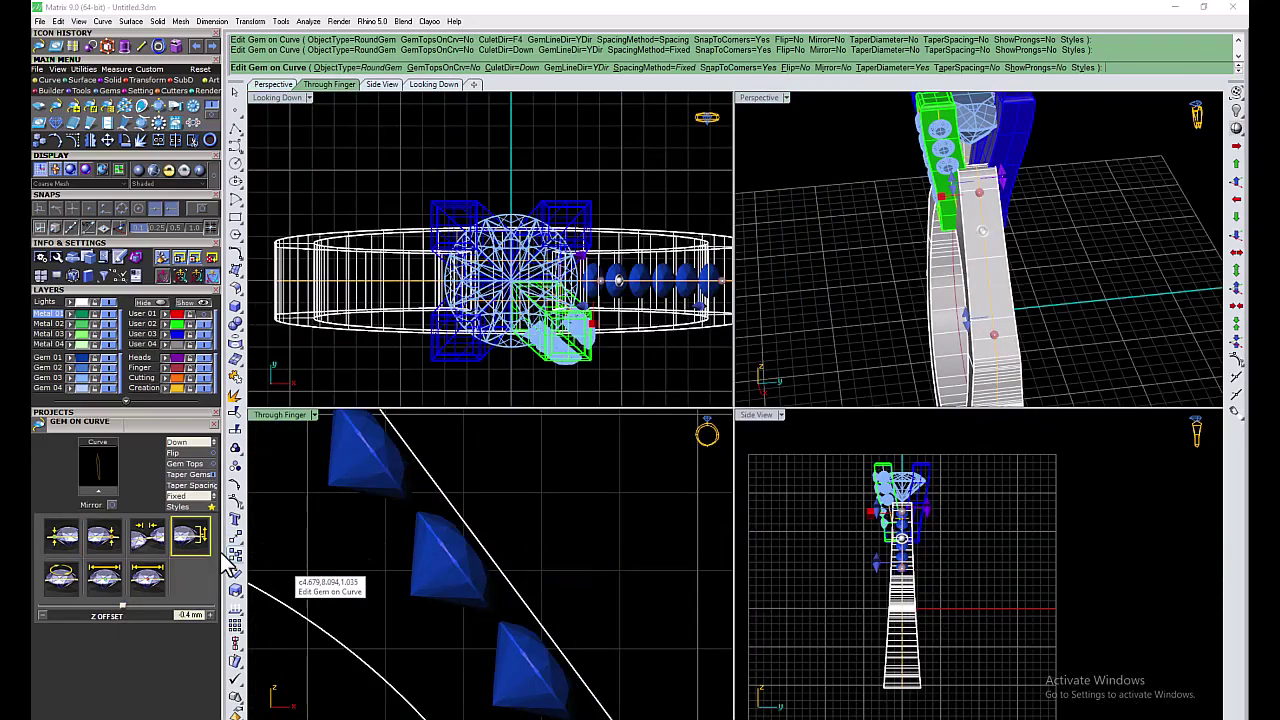
key("Return")
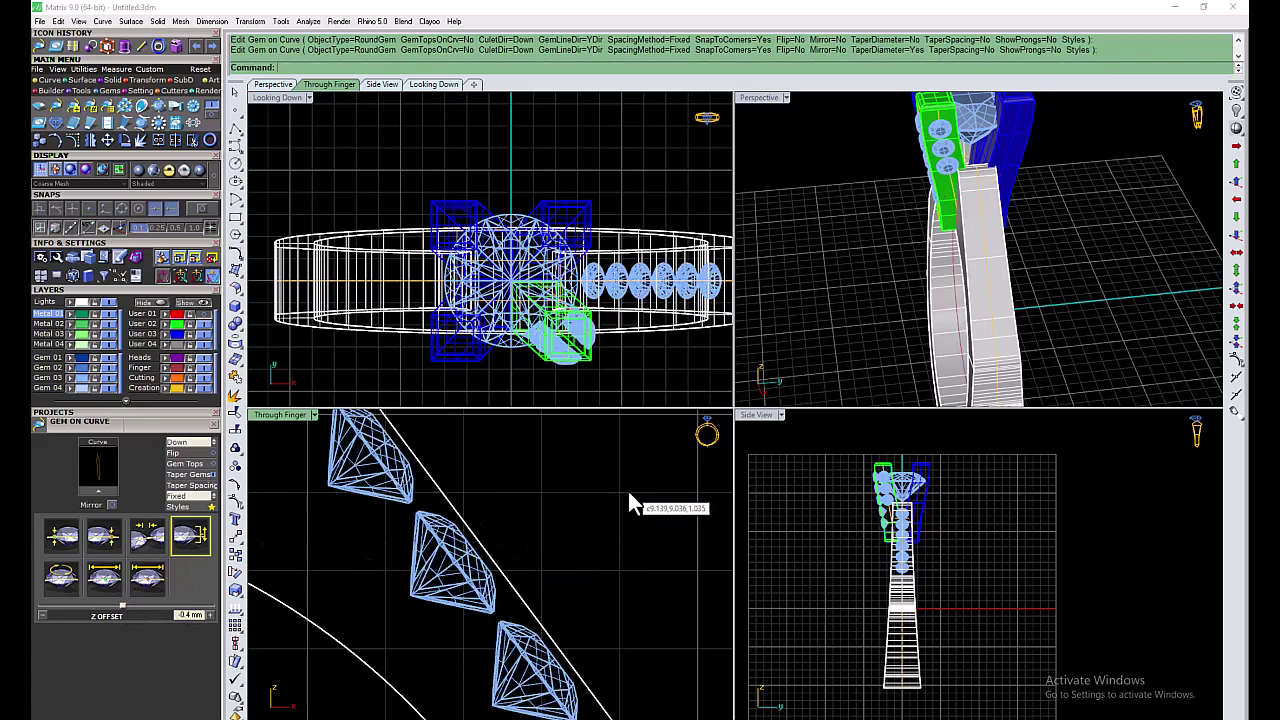
scroll(628, 491, "down", 3)
scroll(600, 628, "down", 2)
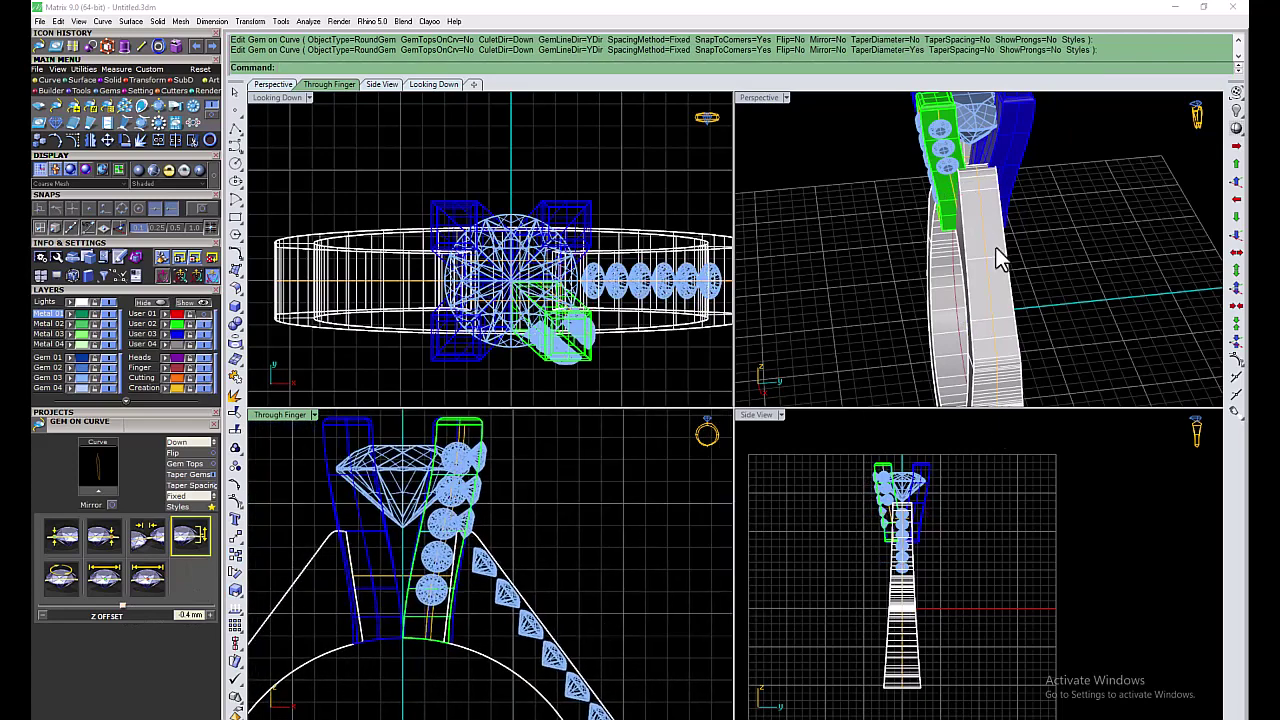
Step: Select the melee gems on the prong and shift them 0.331 sideways
scroll(935, 145, "up", 2)
left_click(947, 124)
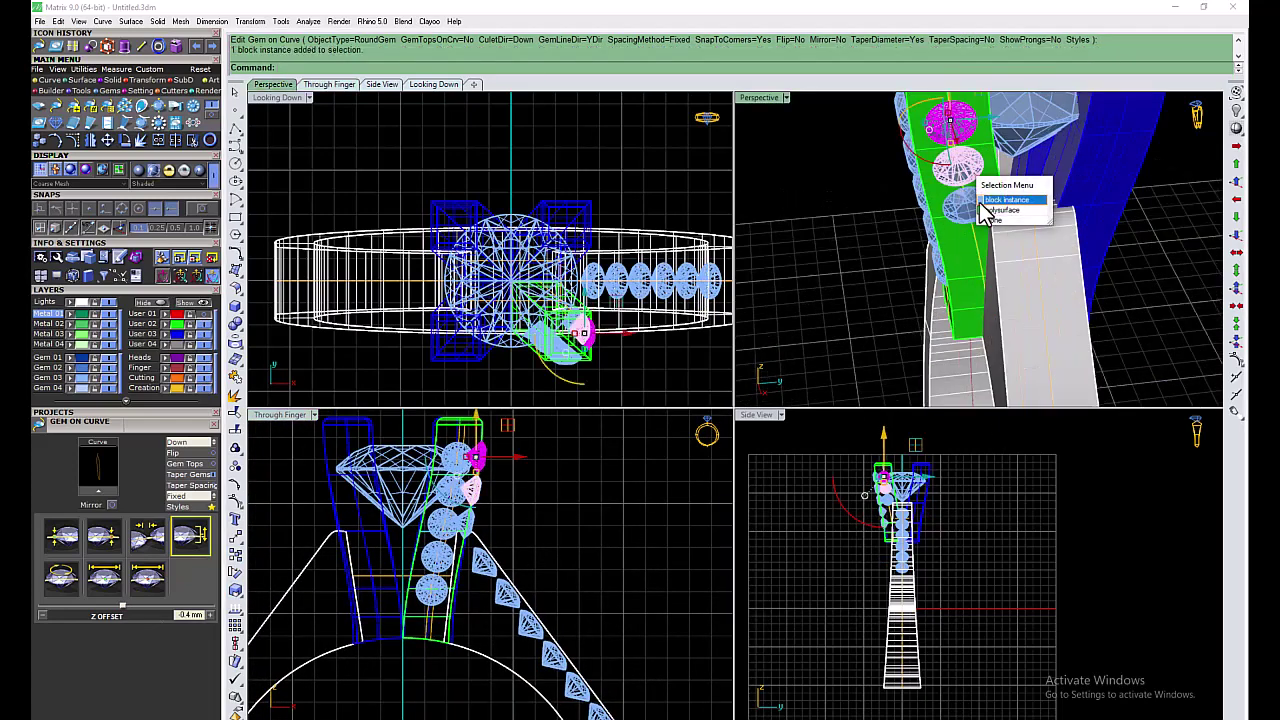
left_click(1012, 241)
scroll(490, 540, "up", 2)
scroll(490, 540, "up", 2)
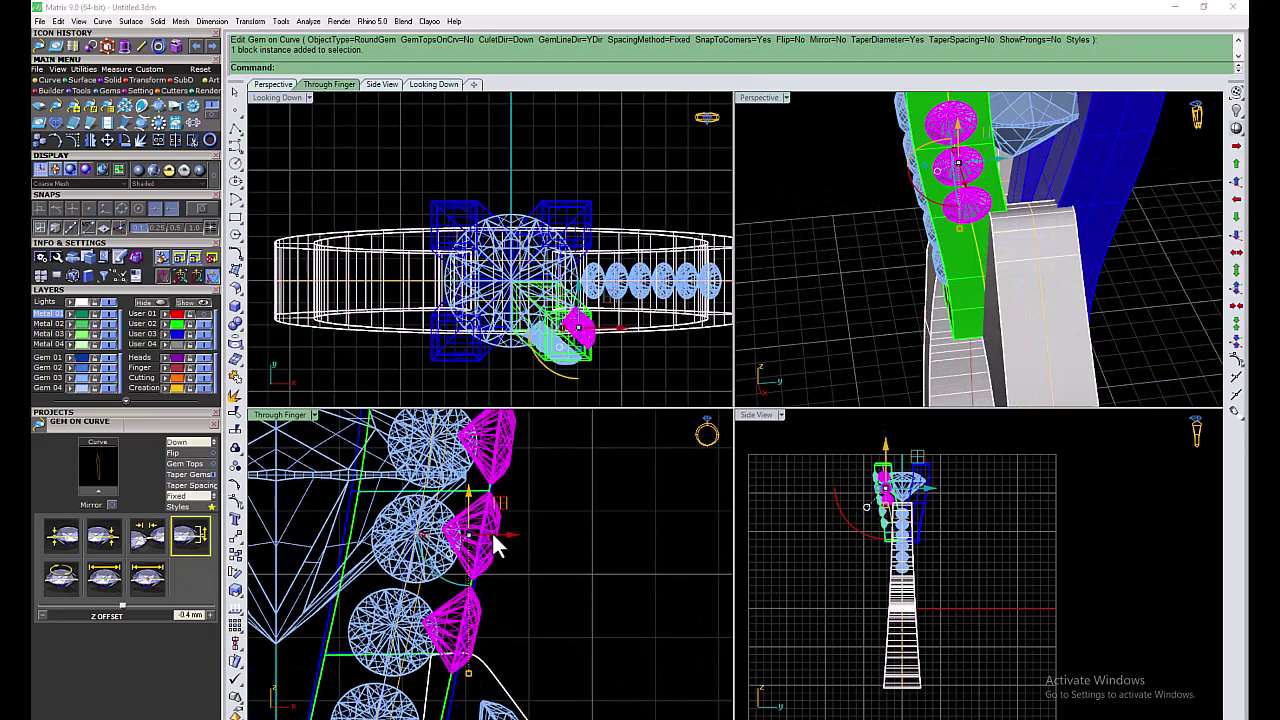
left_click_drag(487, 539, 475, 539)
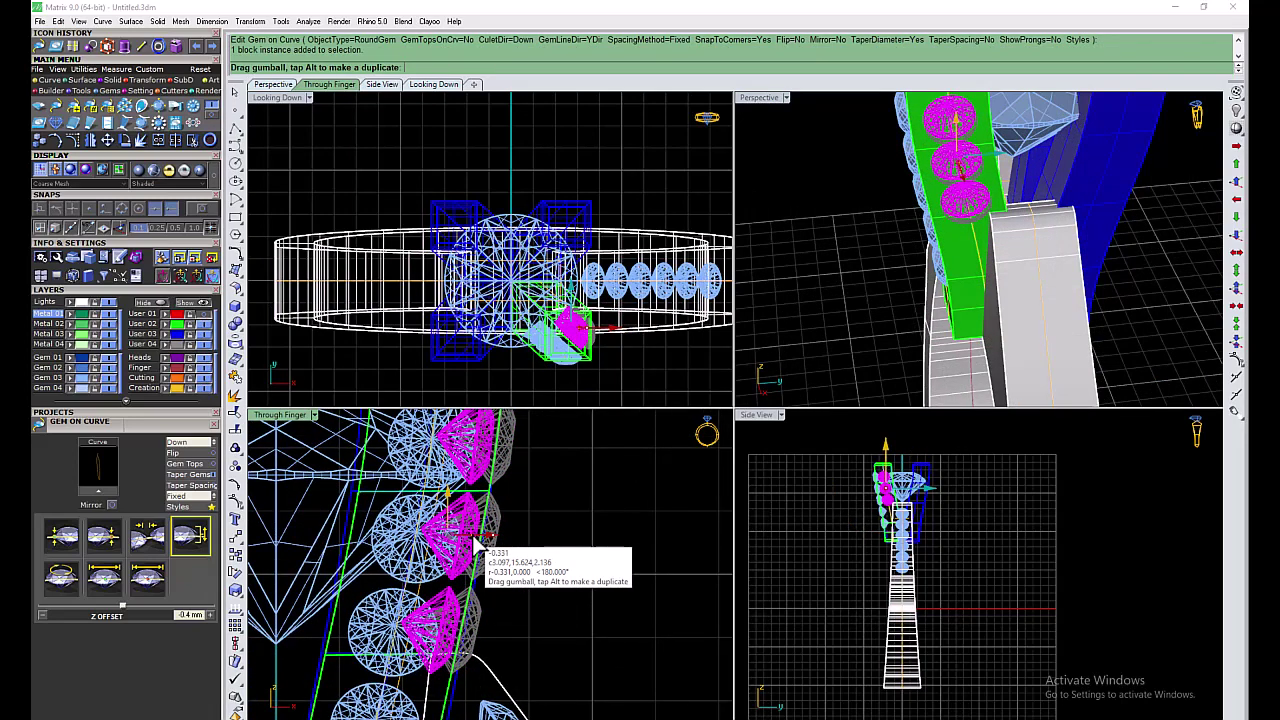
key("Escape")
Step: Select the column of prong melee gems up to the top one, excluding the shank
right_click_drag(916, 259, 970, 283)
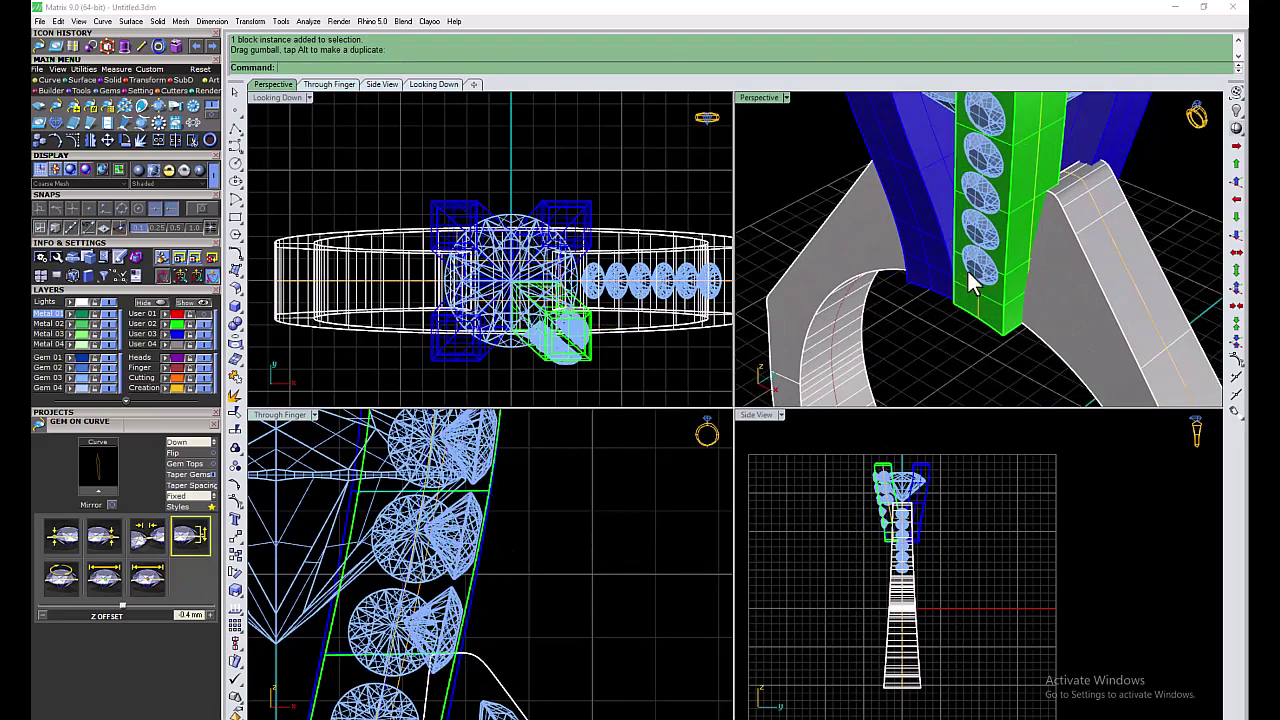
left_click(970, 283)
left_click(1000, 297)
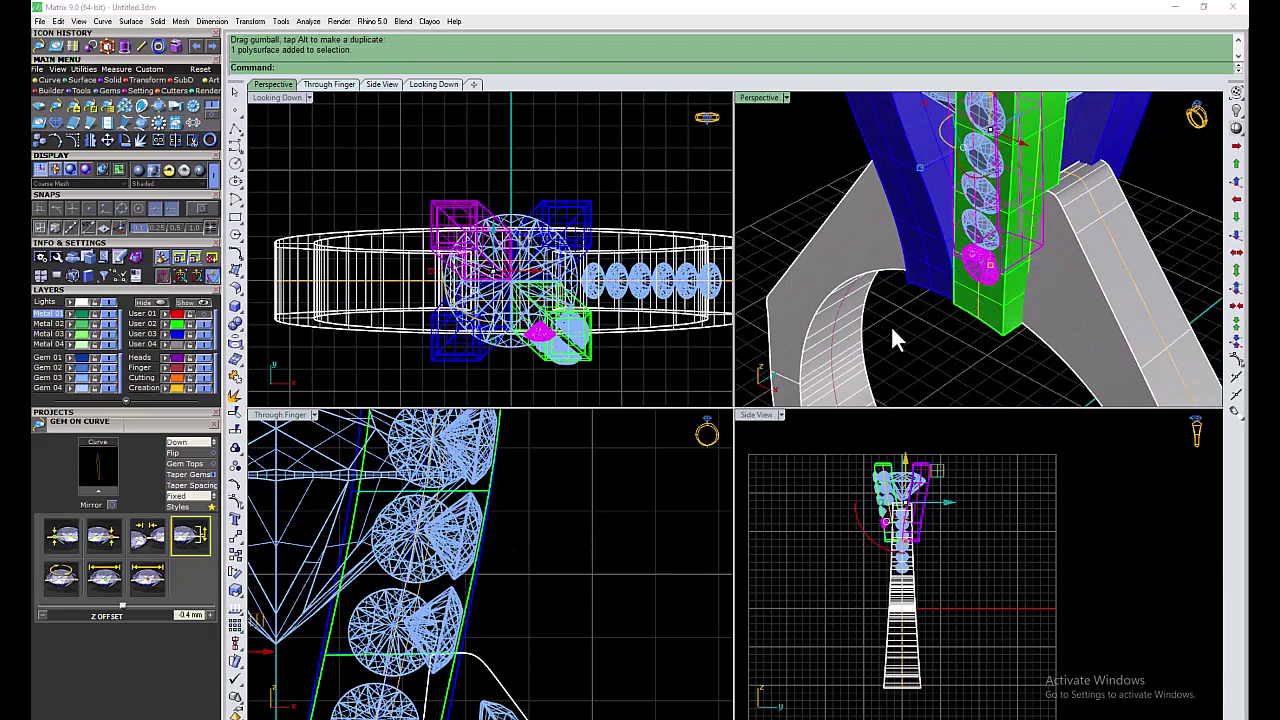
left_click(893, 338)
right_click_drag(937, 285, 1004, 284)
scroll(1002, 282, "up", 2)
left_click(1008, 262)
left_click(1004, 220, "shift")
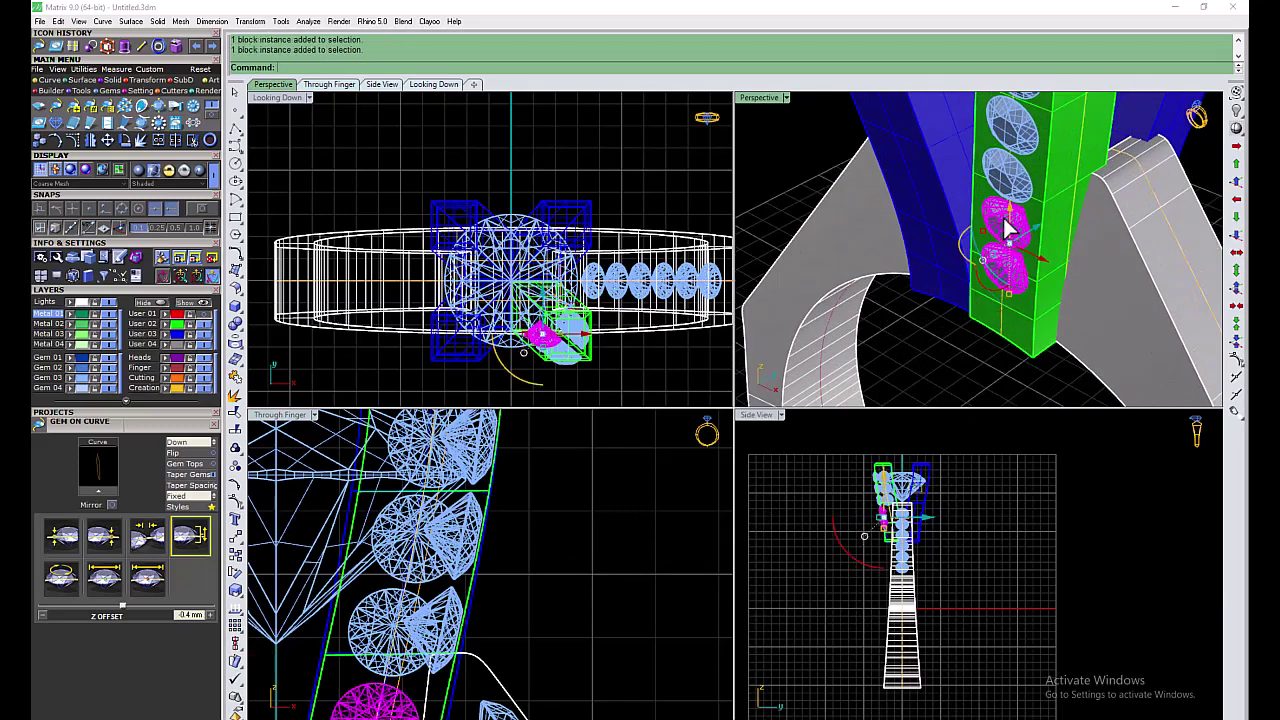
left_click(1006, 183, "shift")
left_click(1045, 205)
right_click_drag(1006, 183, 1010, 185)
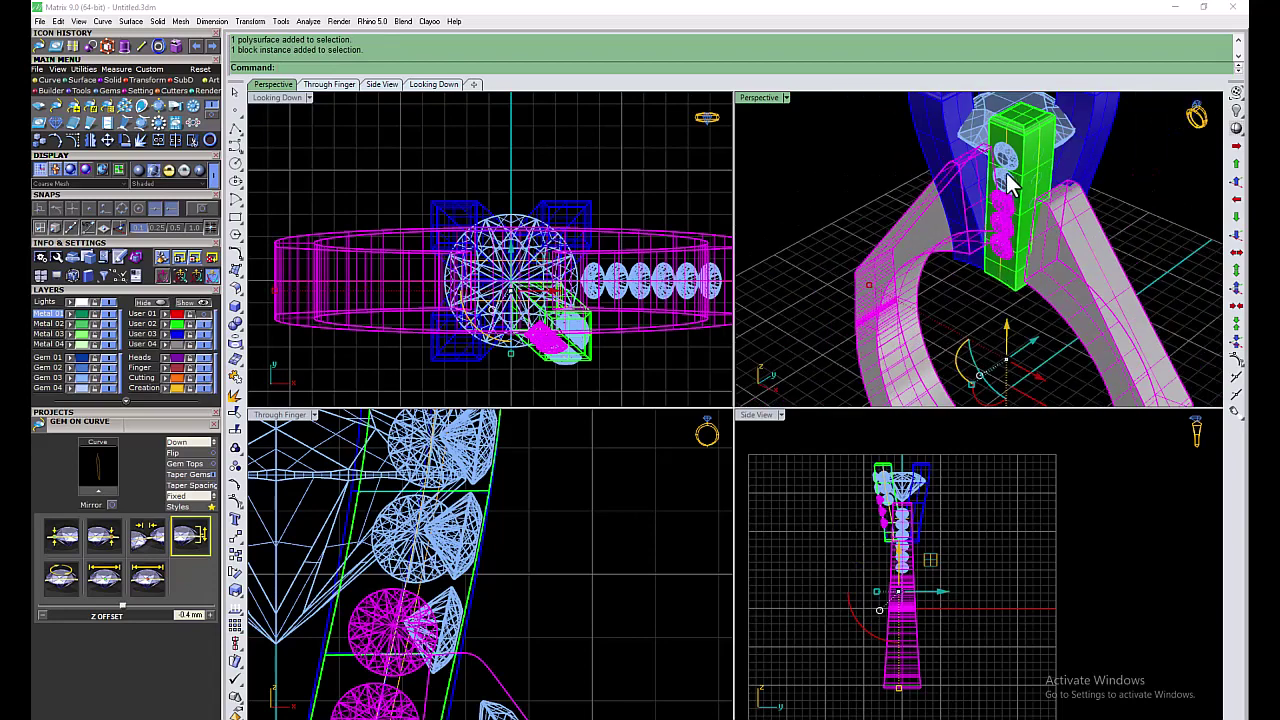
scroll(1010, 183, "up", 2)
left_click(1008, 150, "shift")
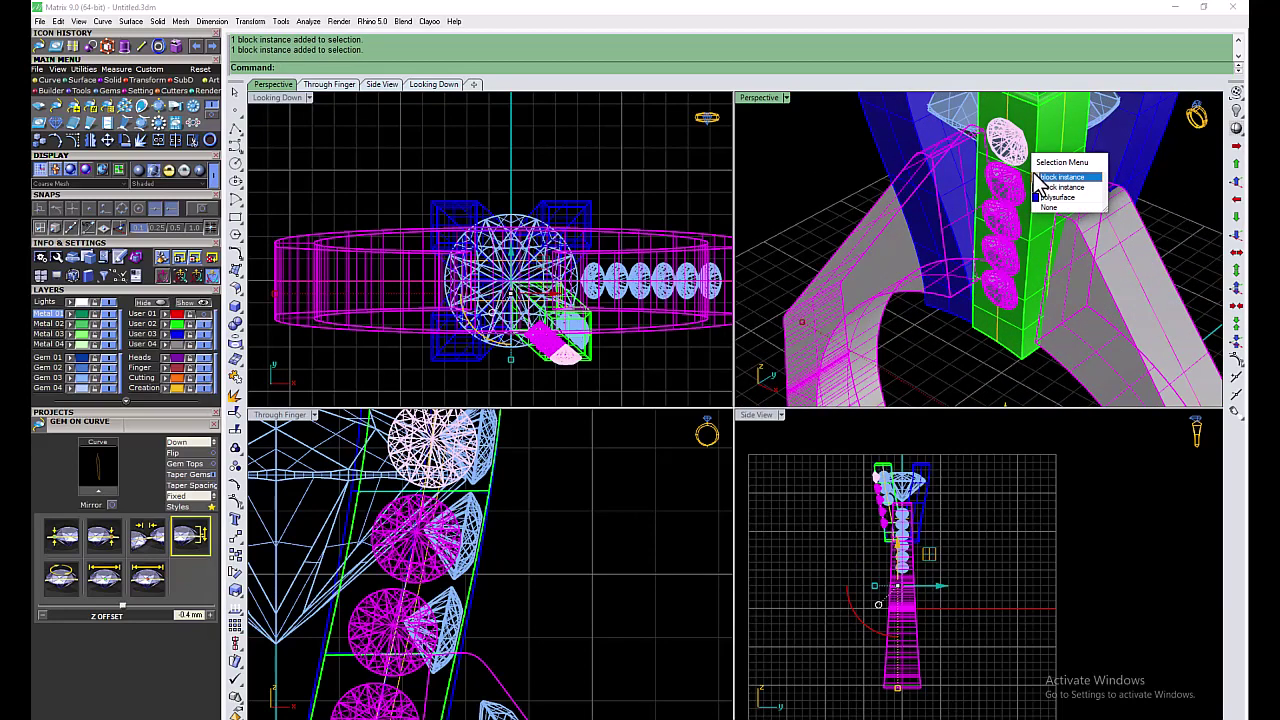
left_click(1057, 197)
Step: Nudge the selected prong gems slightly into position, then deselect them
scroll(880, 545, "up", 3)
scroll(925, 610, "up", 3)
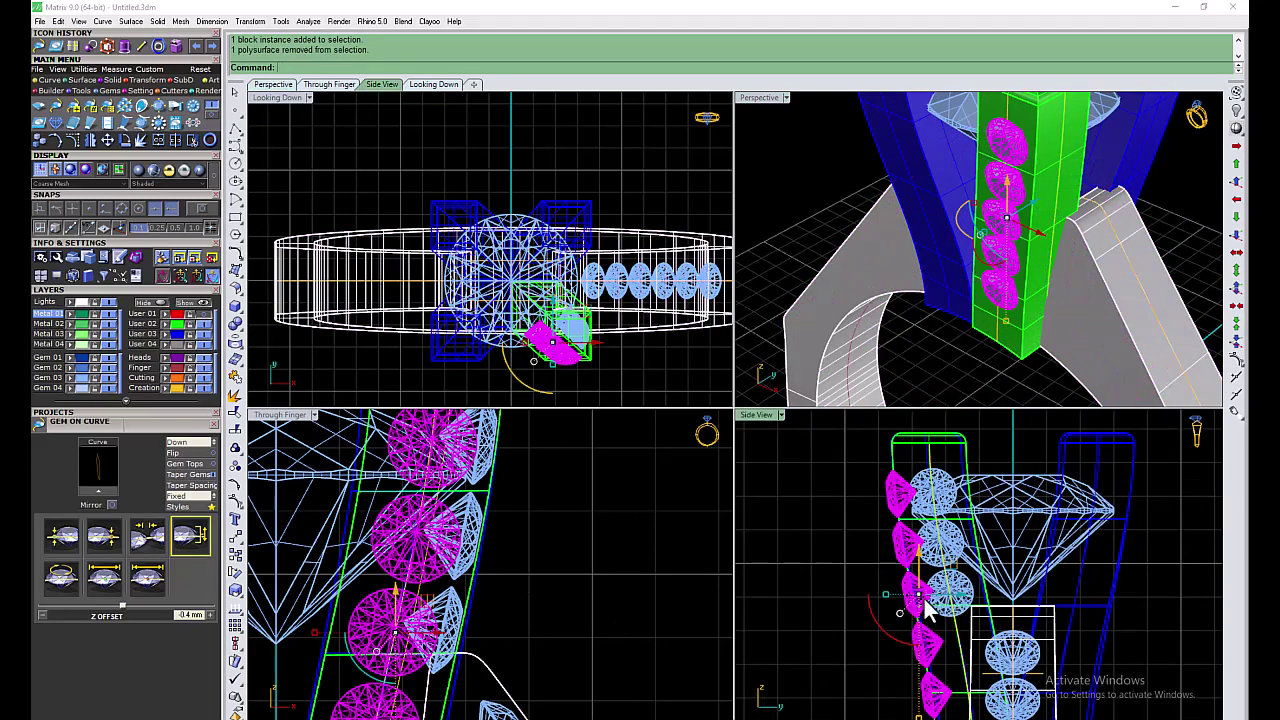
left_click_drag(925, 610, 932, 600)
scroll(838, 505, "up", 2)
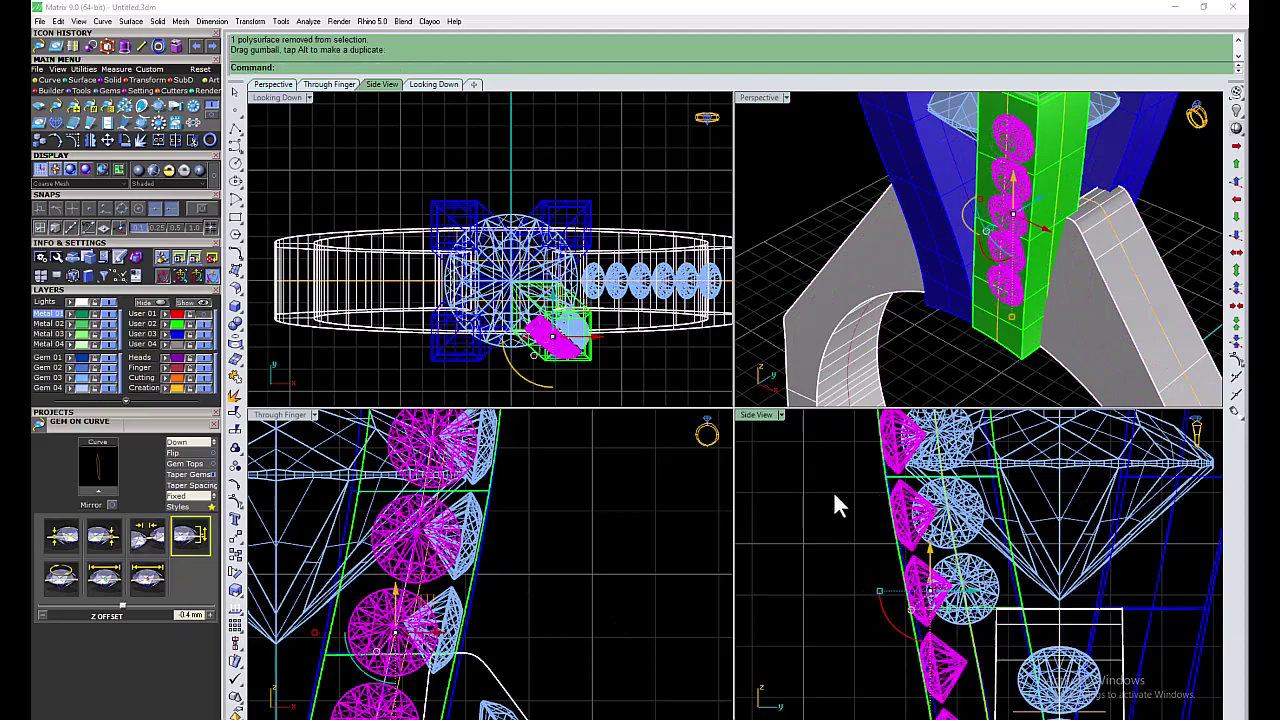
left_click(835, 493)
Step: Show the Perspective view as Wireframe and orbit toward the head gems
scroll(849, 512, "down", 3)
left_click(794, 99)
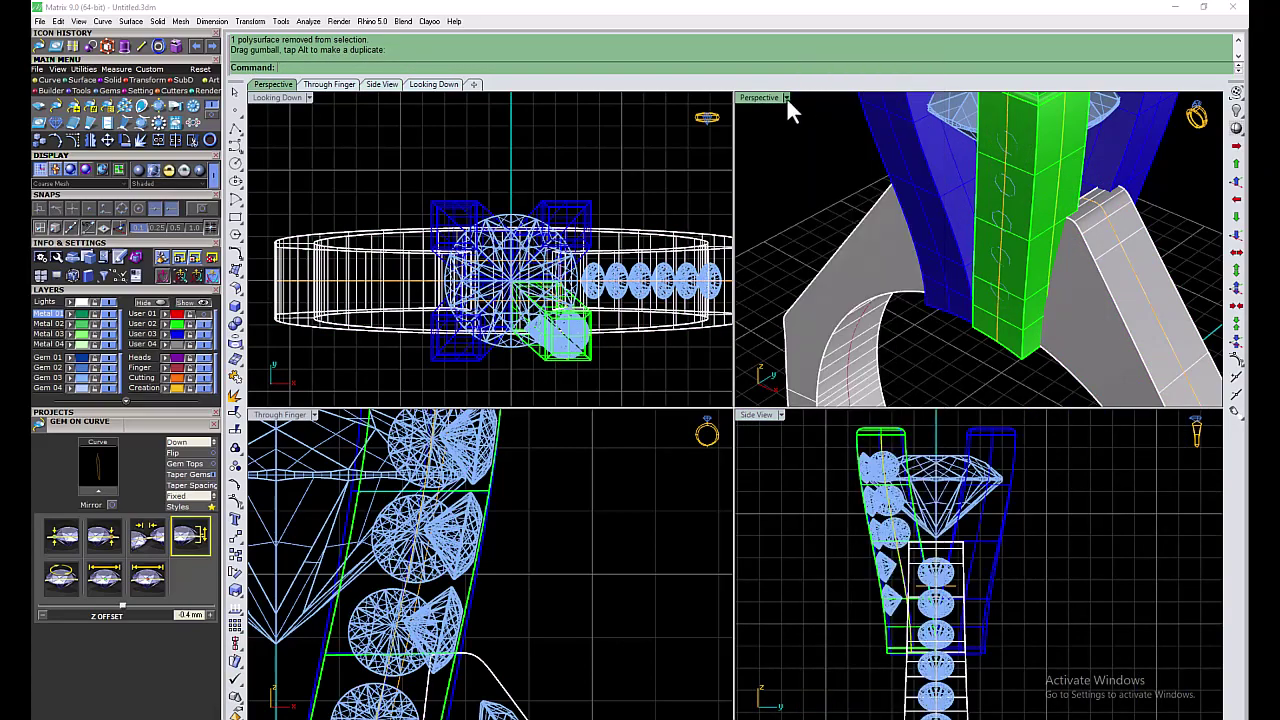
left_click(823, 184)
scroll(823, 184, "down", 3)
mouse_move(818, 200)
right_mouse_down()
mouse_move(1030, 283)
mouse_move(900, 250)
mouse_move(523, 412)
right_mouse_up()
scroll(1000, 220, "up", 5)
scroll(1030, 283, "down", 2)
Step: Set the maximized Perspective view to Shaded, then restore the four-view layout
scroll(523, 430, "down", 2)
double_click(759, 97)
scroll(650, 420, "down", 2)
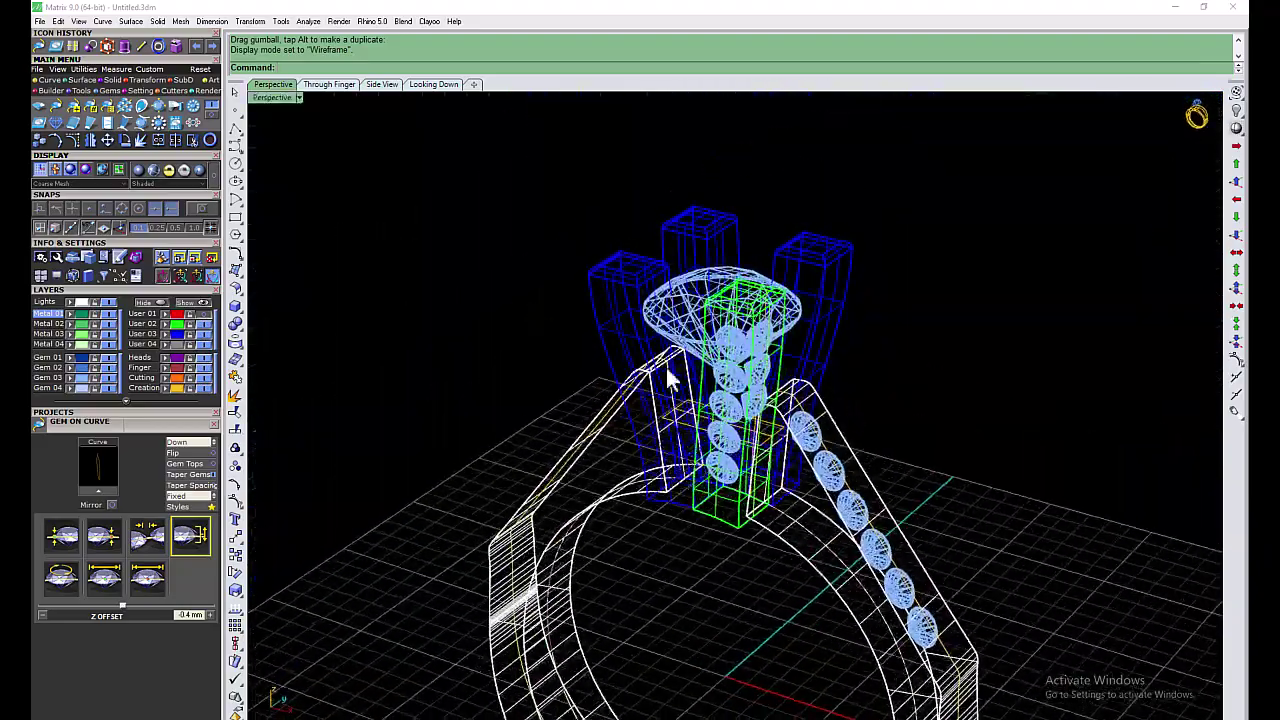
left_click(297, 97)
left_click(330, 96)
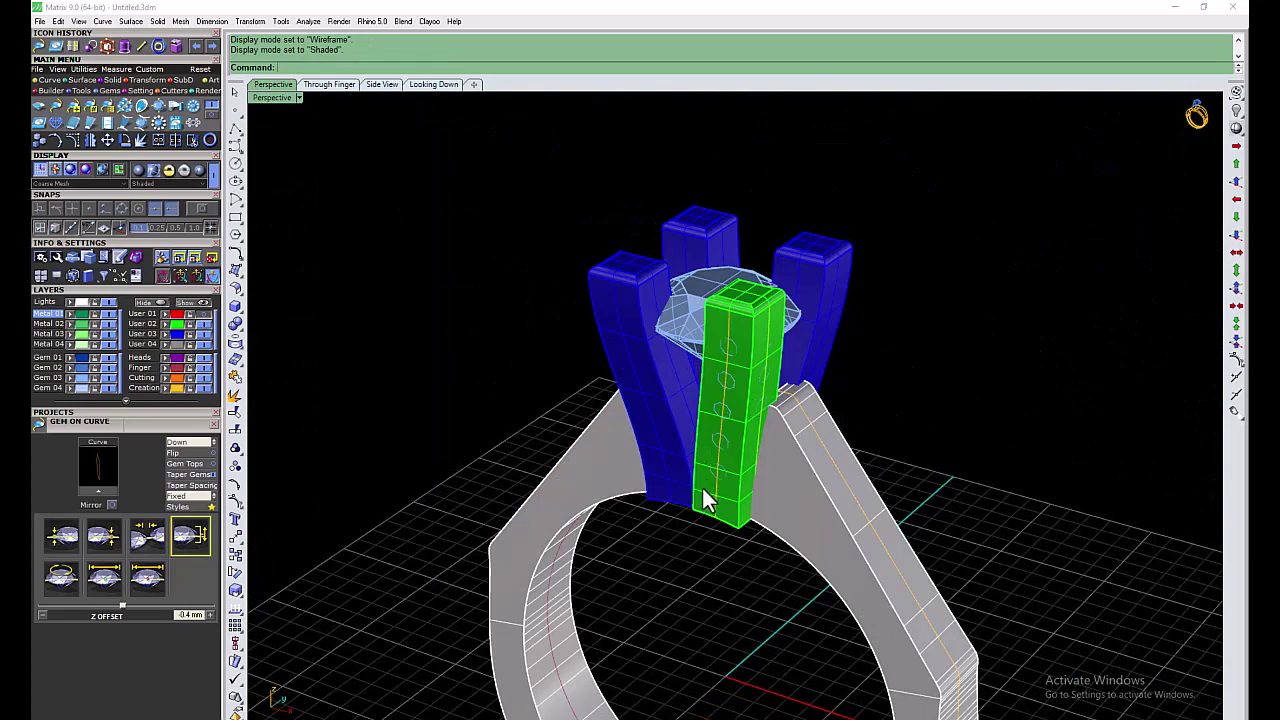
double_click(273, 97)
Step: In a maximized Side View, select three round prong gems, excluding the centre stone
scroll(891, 566, "up", 2)
scroll(891, 566, "up", 1)
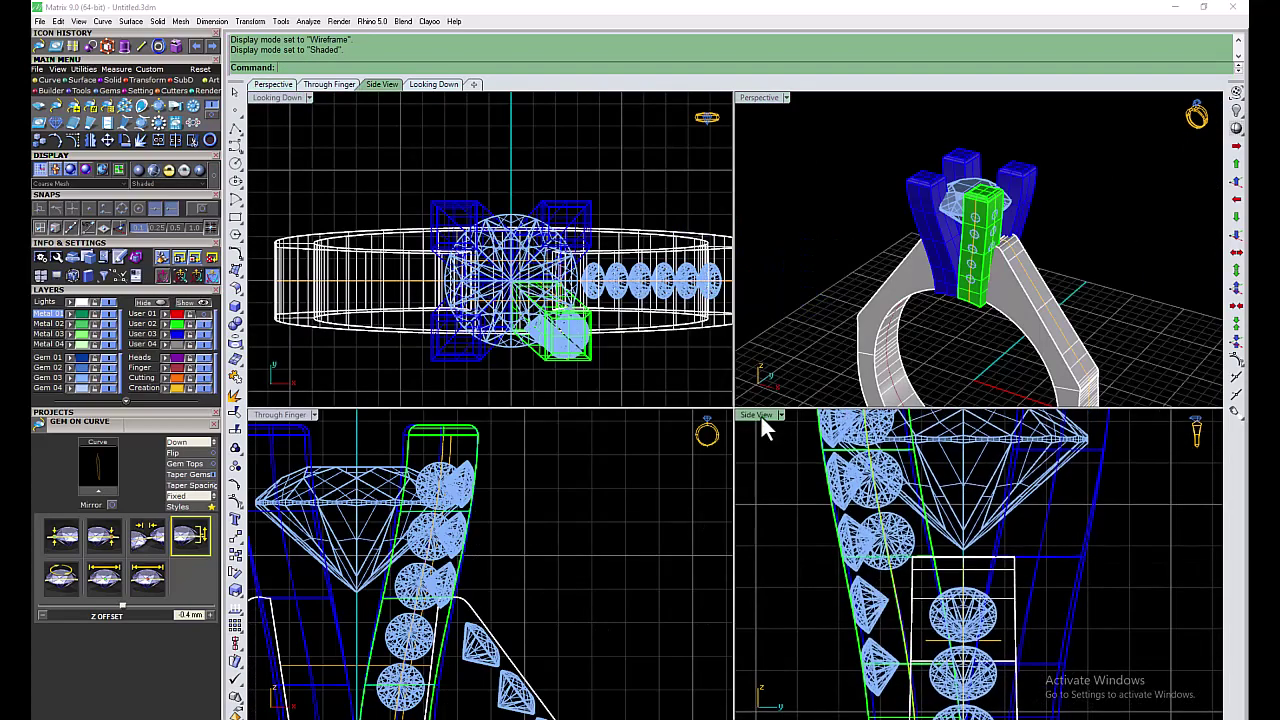
double_click(752, 420)
left_click_drag(646, 536, 668, 583)
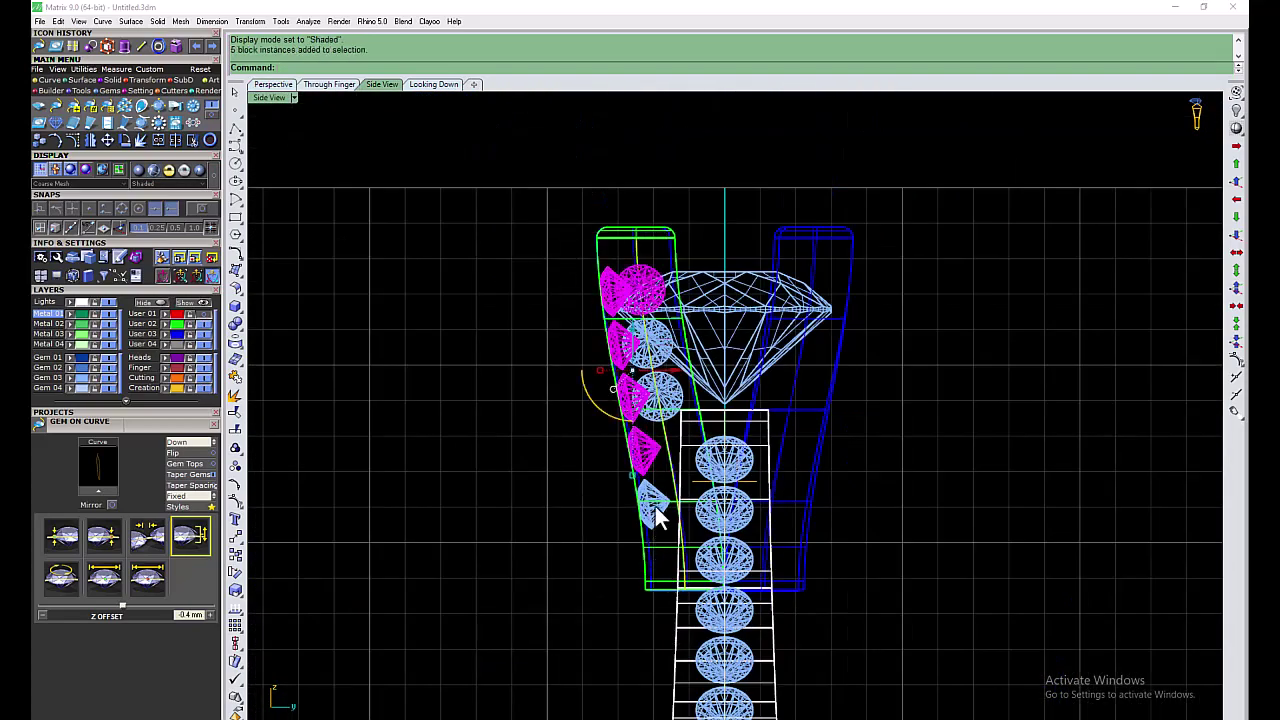
scroll(648, 280, "up", 2)
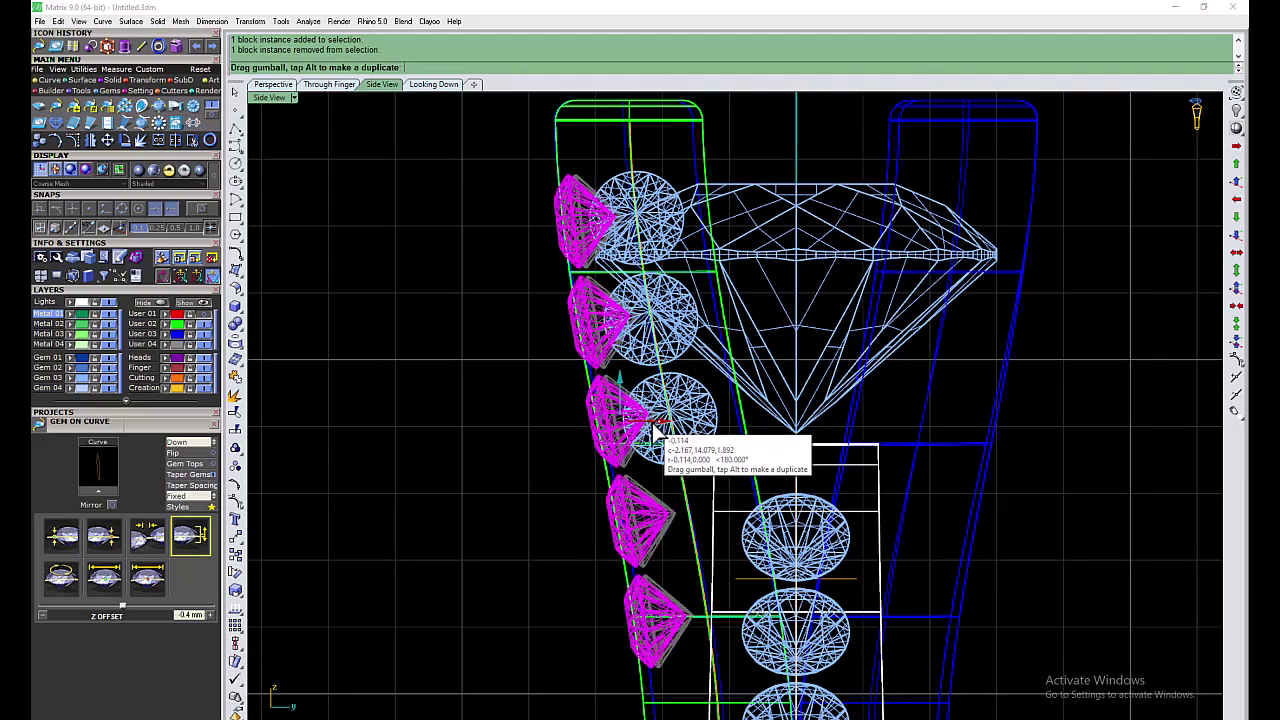
left_click(755, 335)
left_click(696, 411)
left_click(660, 317, "shift")
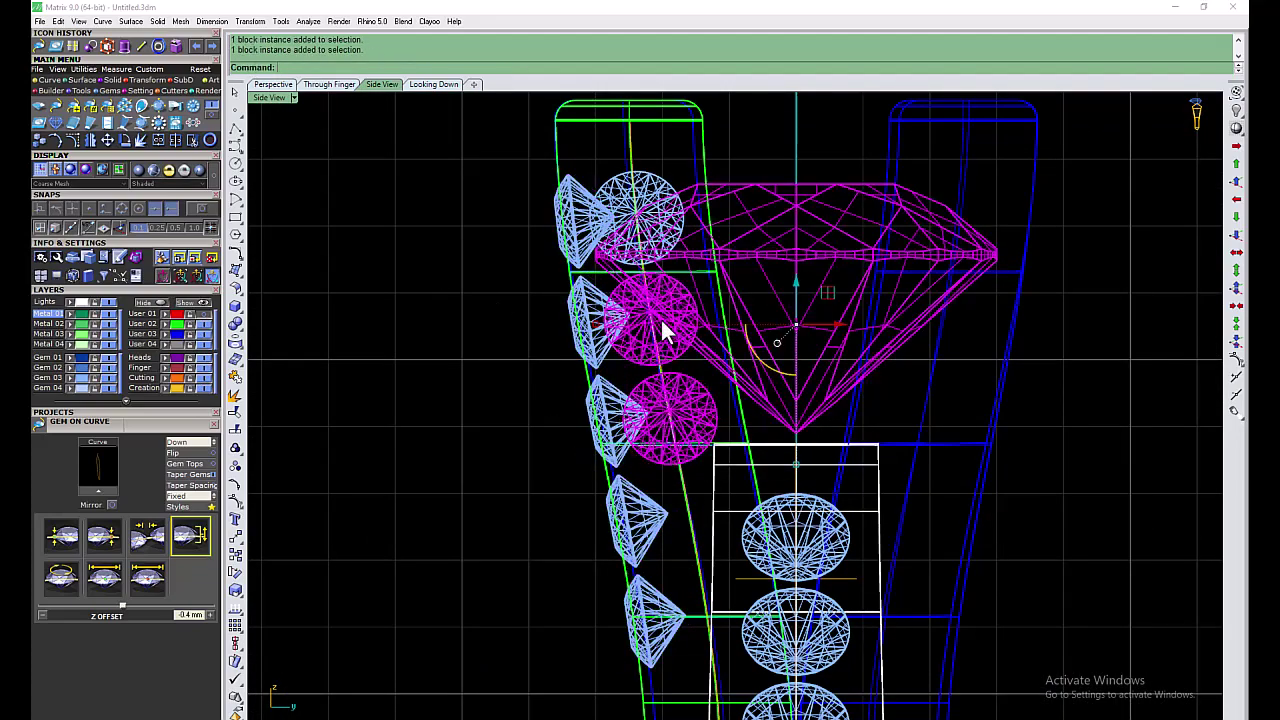
left_click(650, 205, "shift")
left_click(773, 246, "ctrl")
Step: Back in four views, nudge the selected round gems slightly and deselect
double_click(266, 96)
scroll(466, 534, "up", 2)
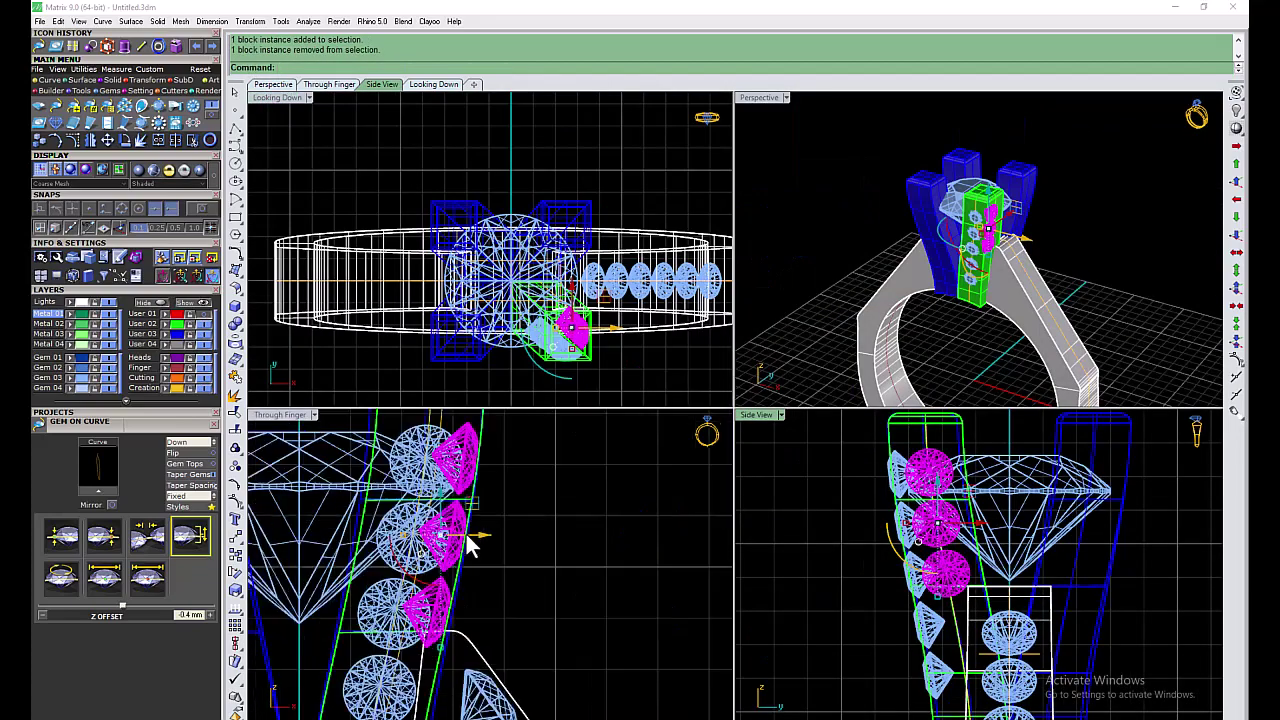
scroll(466, 534, "up", 2)
left_click_drag(470, 538, 480, 550)
left_click(556, 496)
scroll(556, 496, "down", 3)
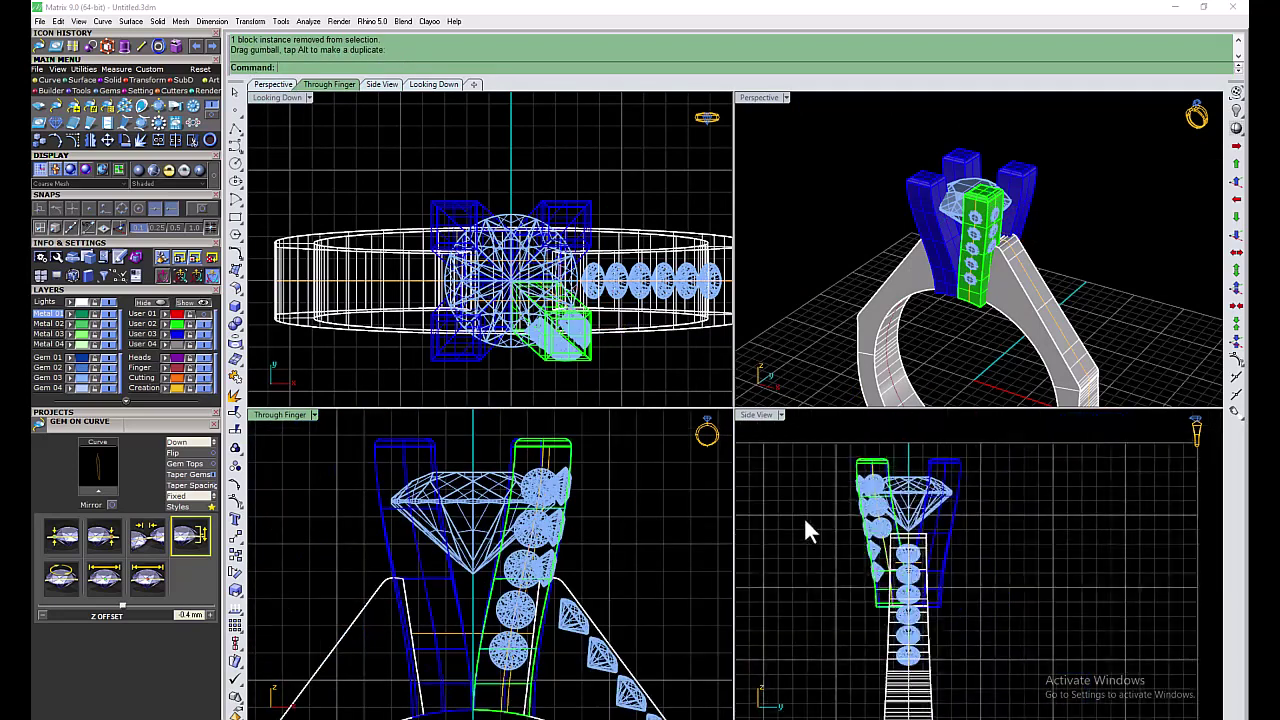
scroll(804, 517, "down", 4)
Step: Start Channel Builder from the Cutters tools and trial-select the round prong gems
left_click(170, 91)
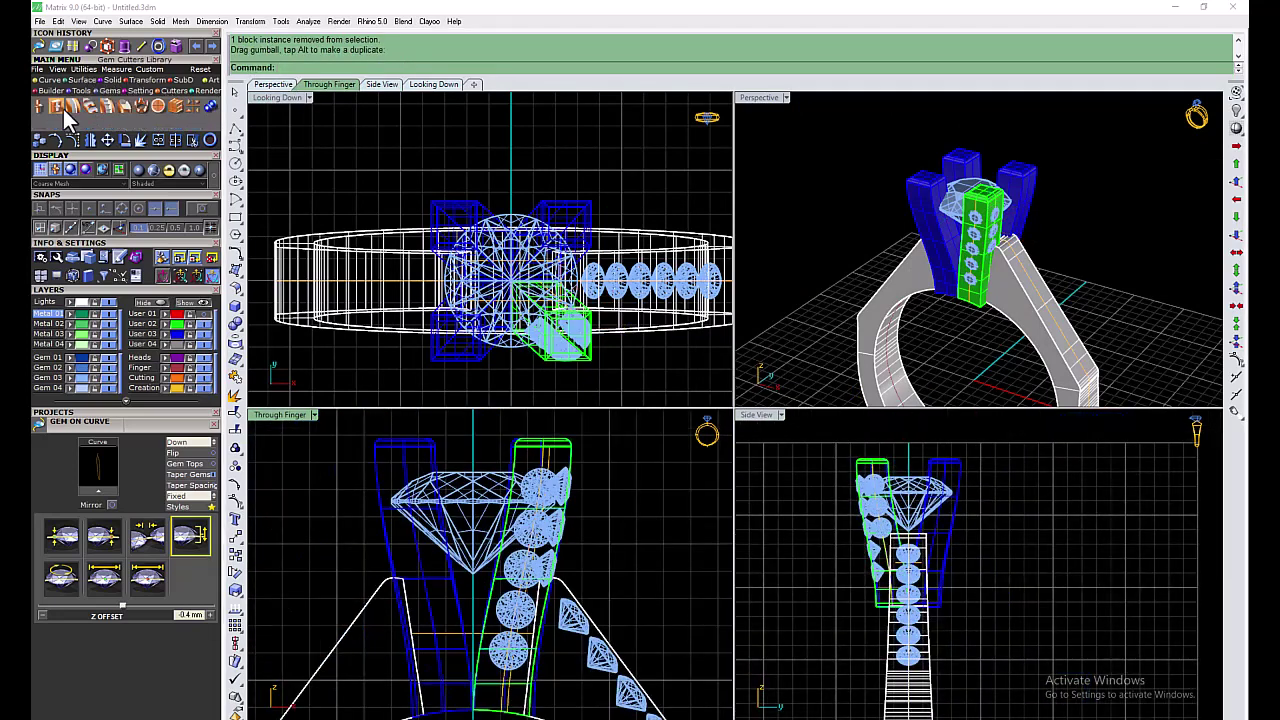
left_click(62, 108)
scroll(505, 665, "up", 2)
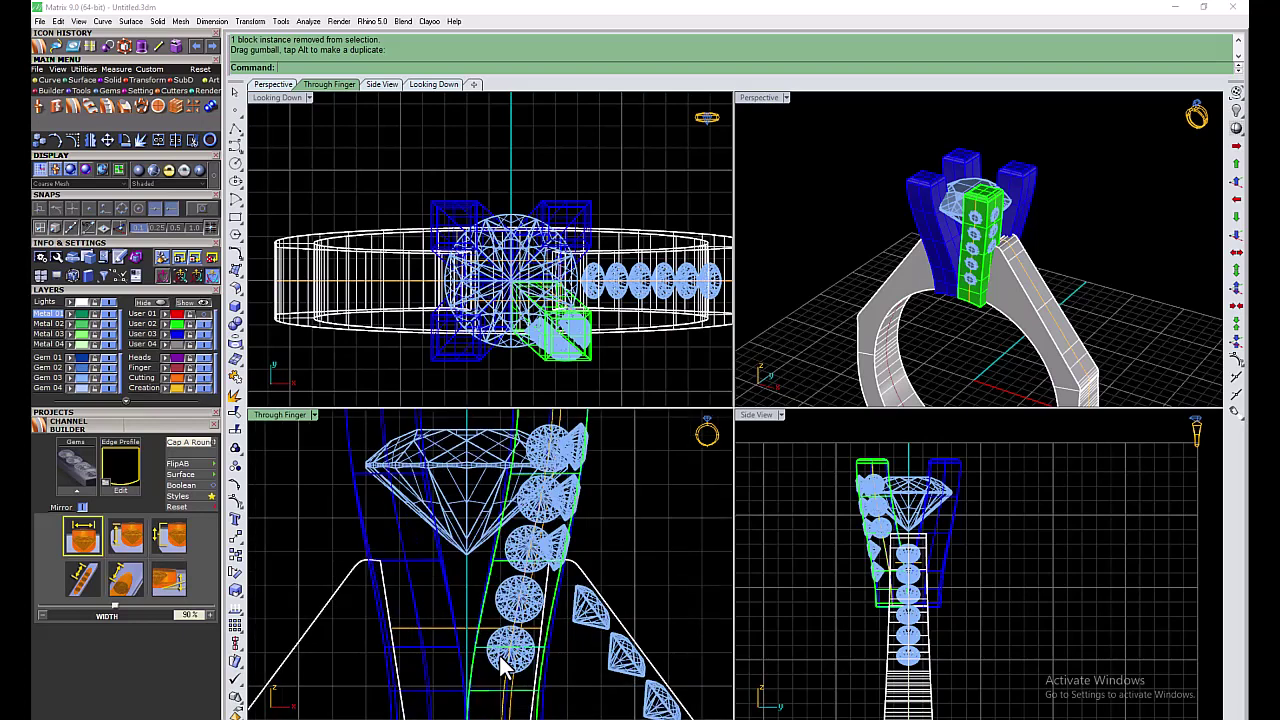
left_click(512, 648, "shift")
left_click(518, 598, "shift")
left_click(525, 548, "shift")
left_click(535, 515, "shift")
left_click(580, 536)
left_click(540, 462, "shift")
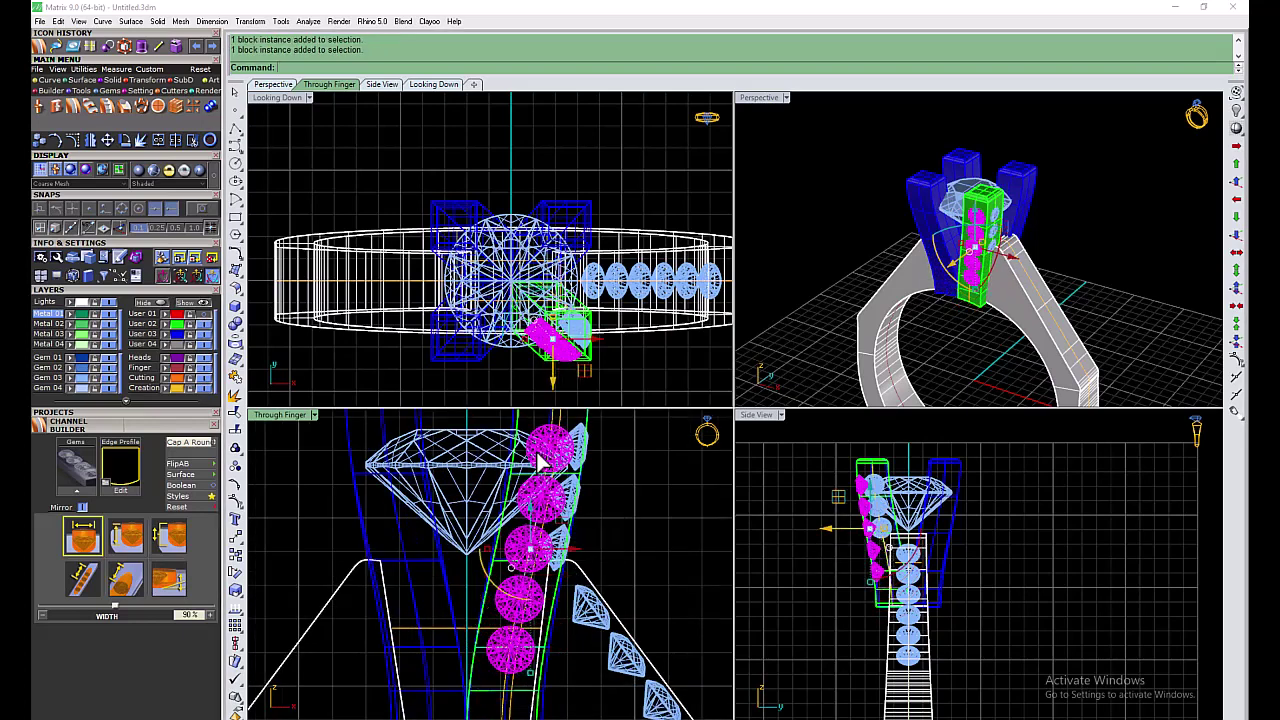
left_click(320, 474)
Step: Select the three pear side gems, then clear the selection
left_click(553, 545, "shift")
left_click(565, 495, "shift")
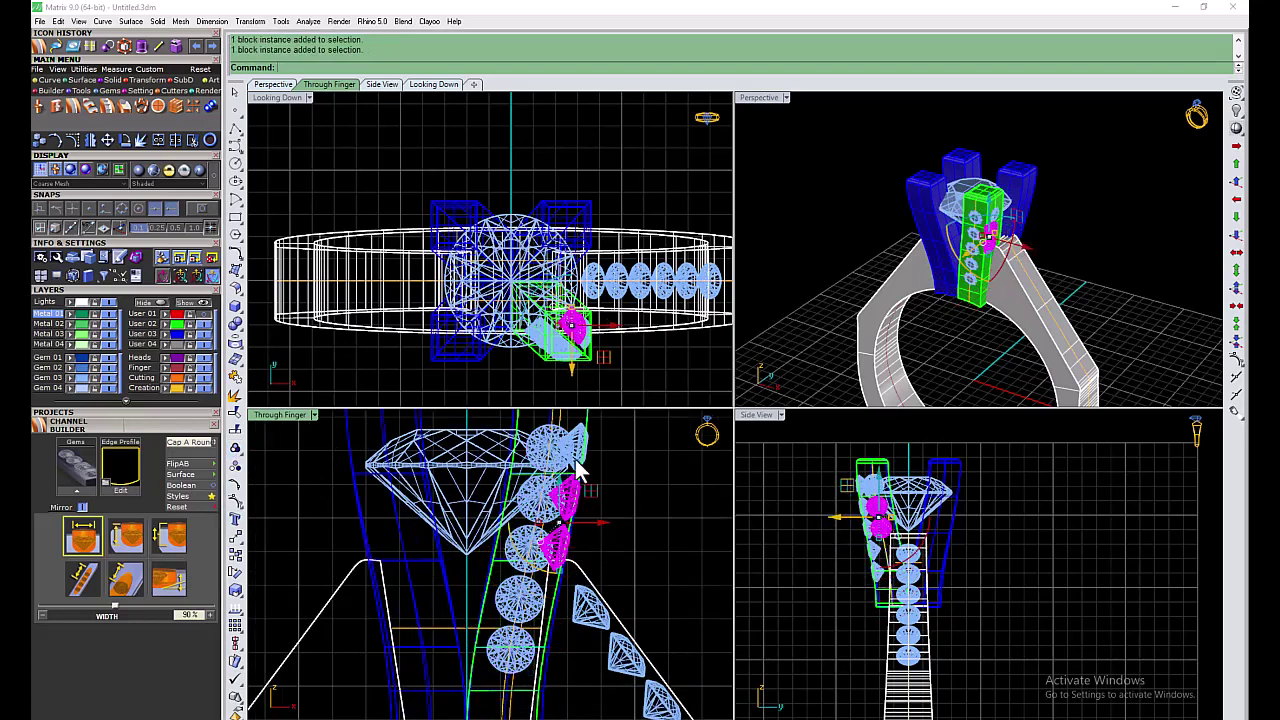
left_click(573, 440, "shift")
key("Escape")
Step: Window-select the five round gems and build a channel with the square.cpt profile
scroll(640, 500, "down", 2)
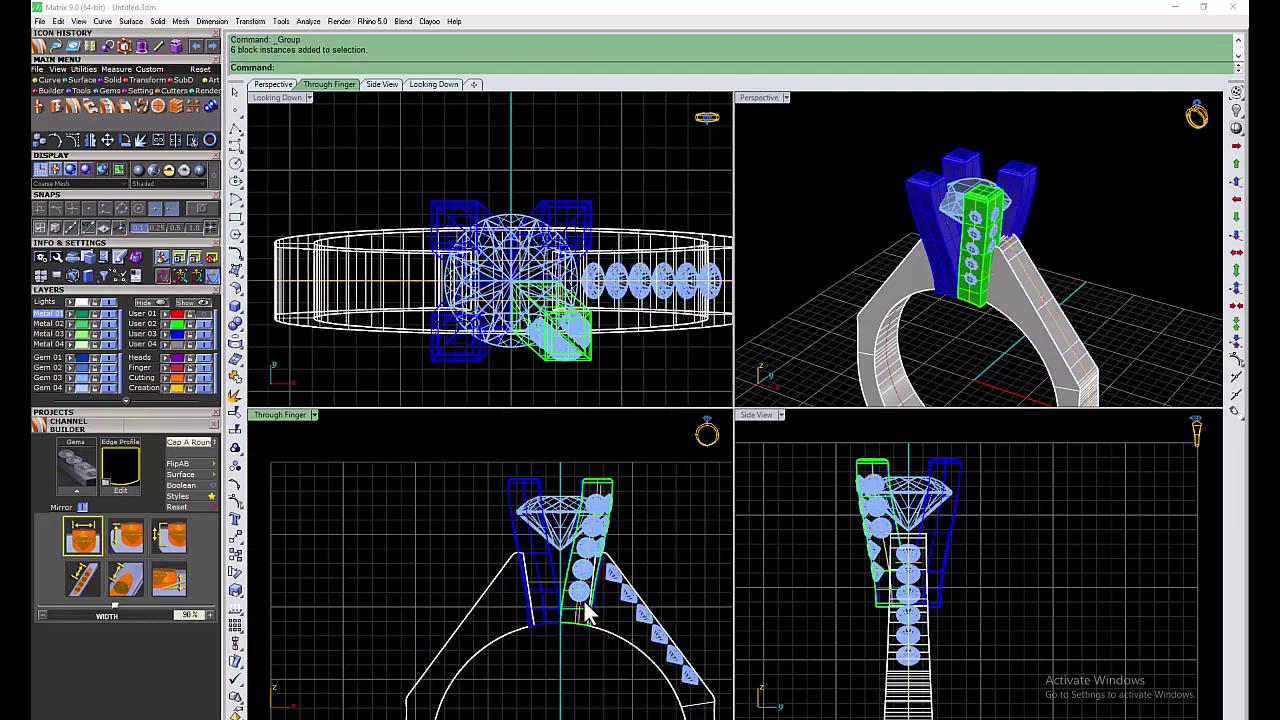
left_click_drag(615, 430, 560, 575)
left_click(84, 496)
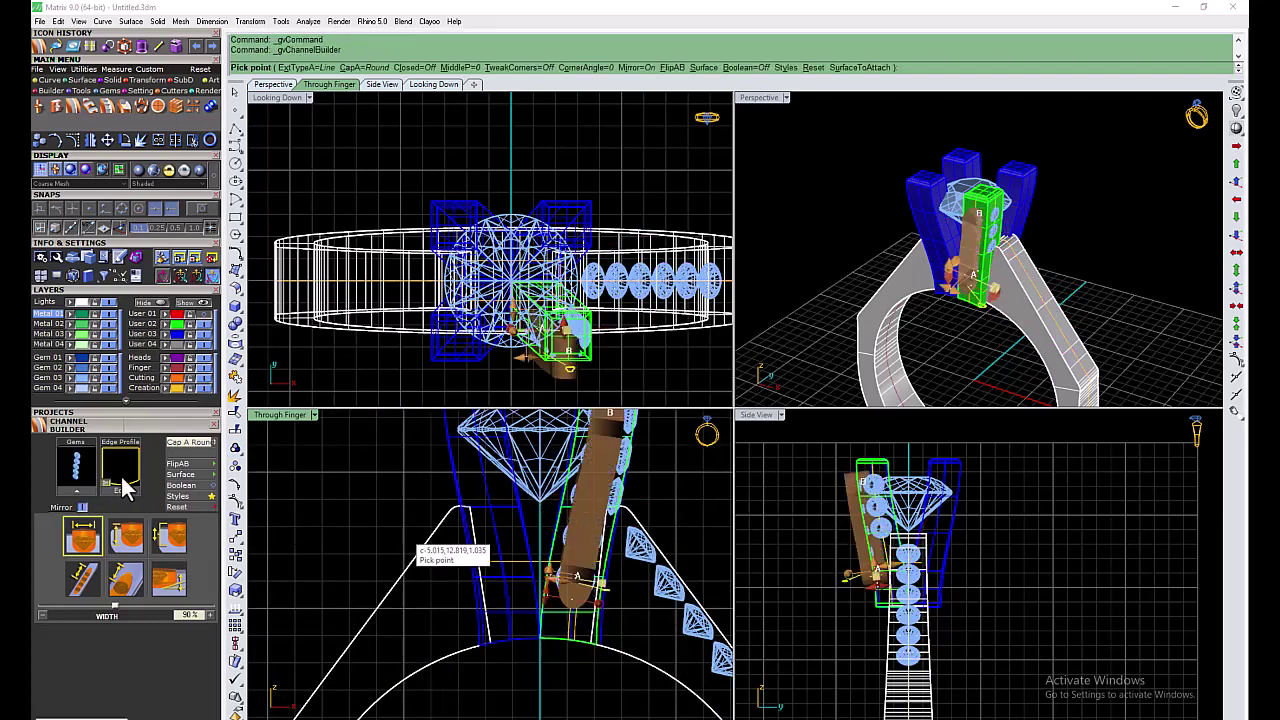
left_click(121, 489)
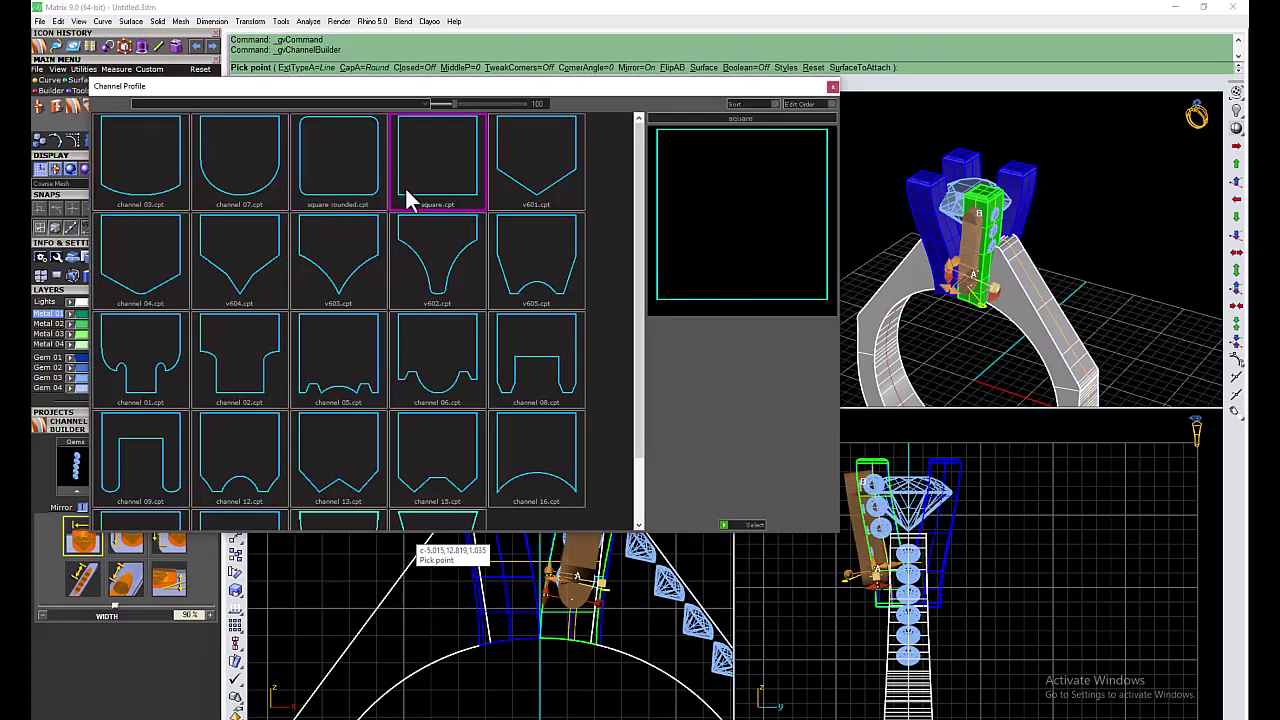
left_click(415, 195)
left_click(740, 524)
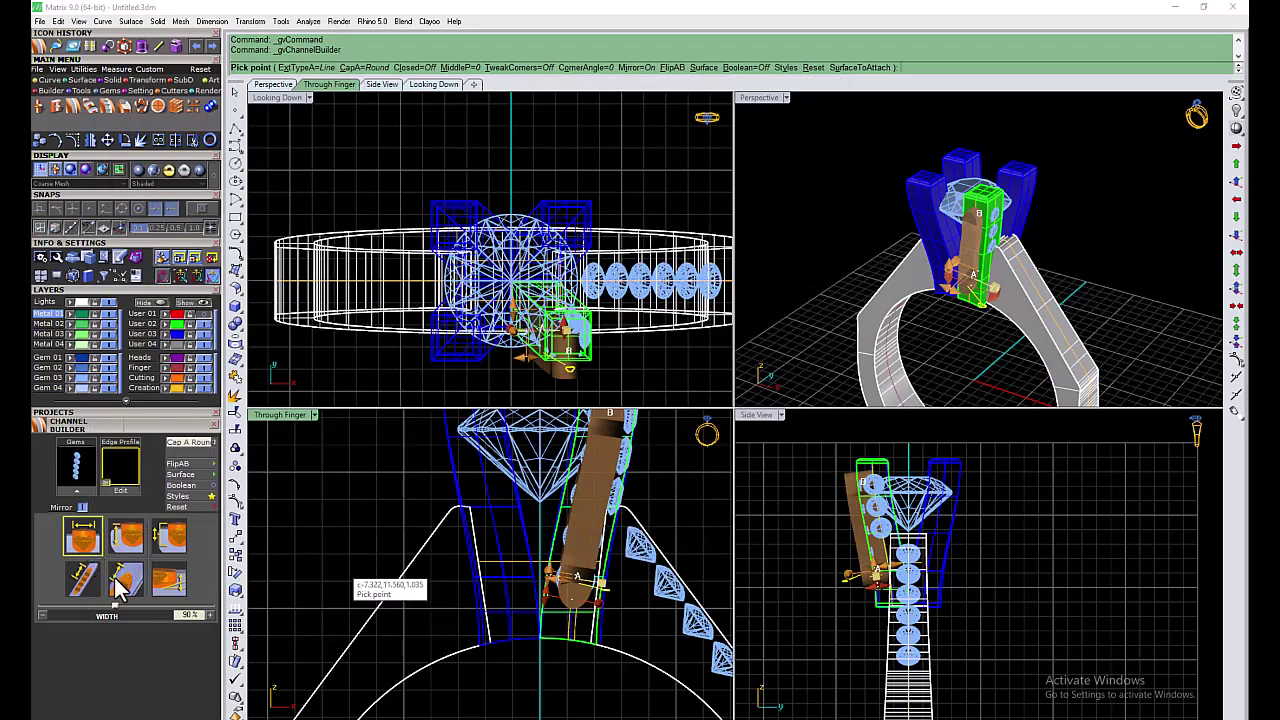
Step: Give the channel a square cap, 57% height and about 0.35 mm offset
left_click(124, 584)
left_click(212, 446)
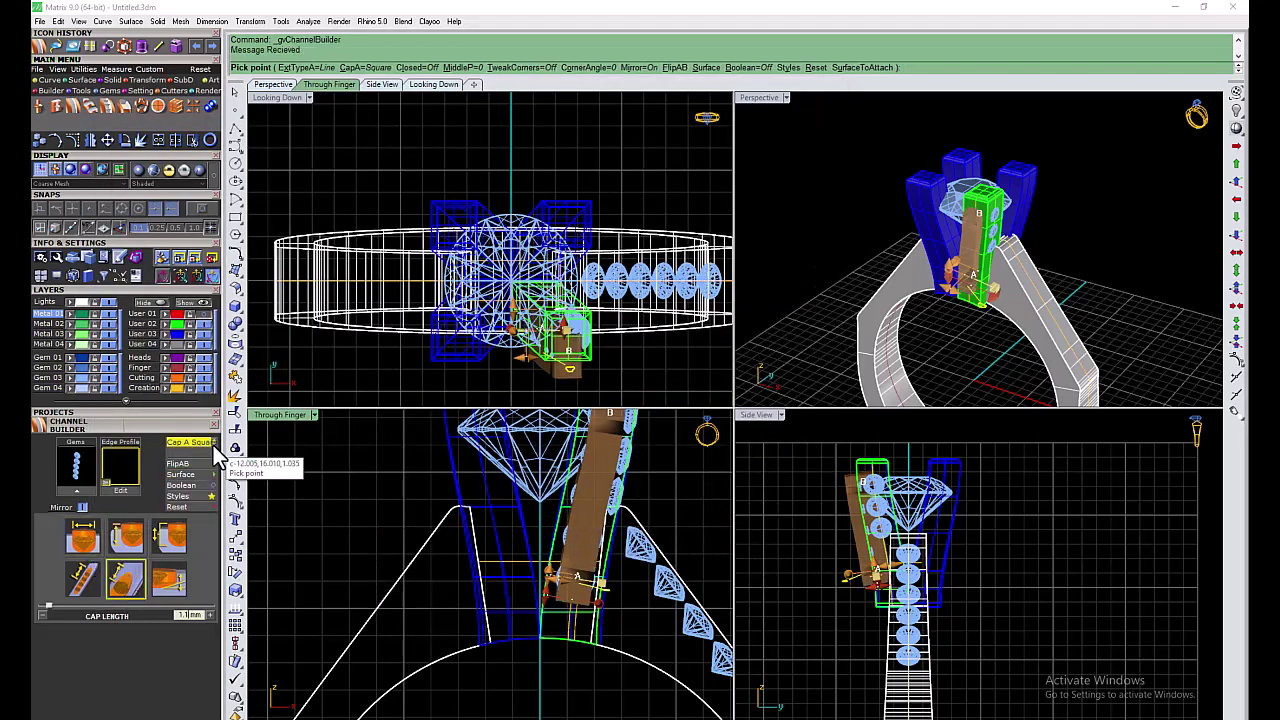
scroll(900, 560, "up", 3)
scroll(930, 620, "up", 3)
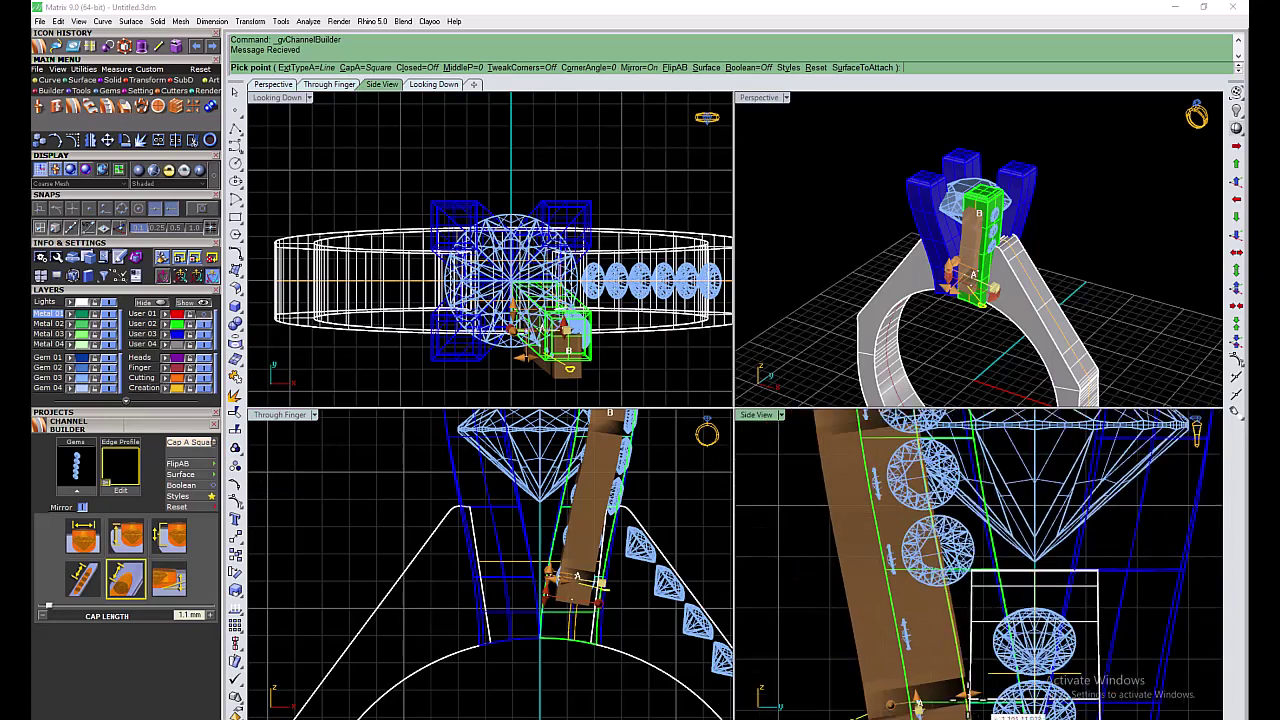
left_click_drag(958, 703, 891, 703)
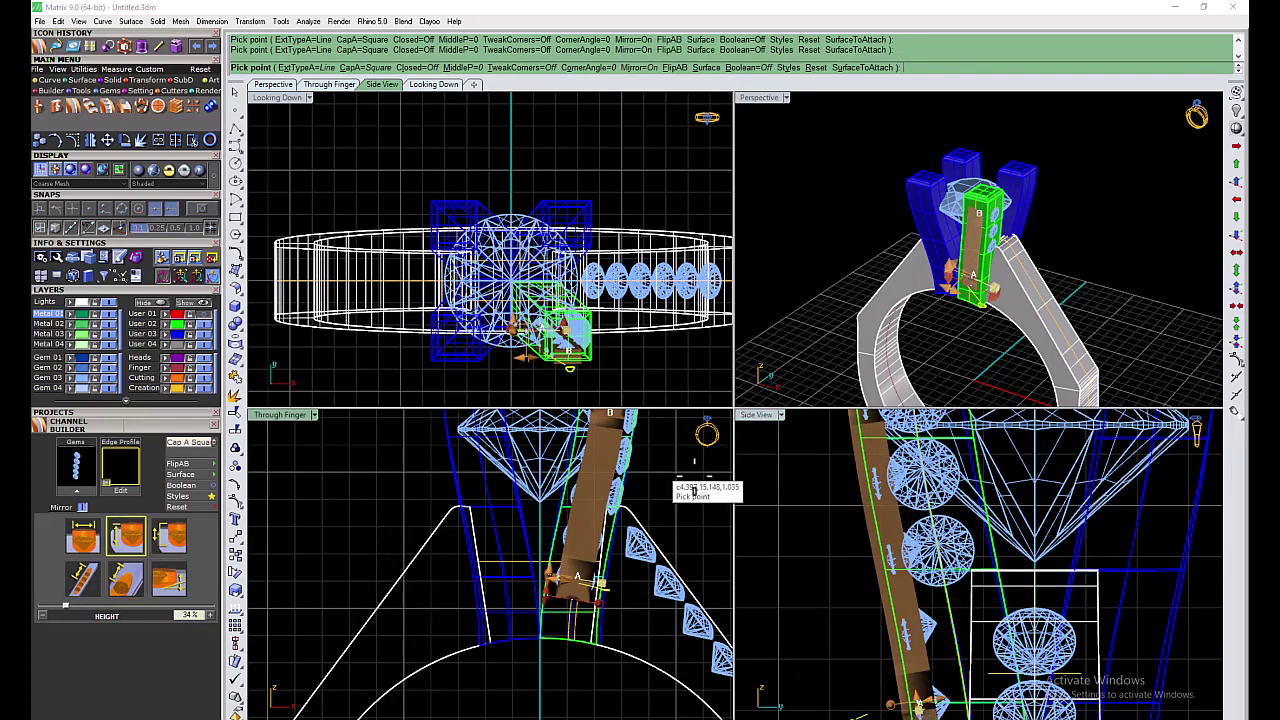
scroll(886, 650, "up", 1)
scroll(888, 655, "up", 1)
scroll(900, 668, "up", 2)
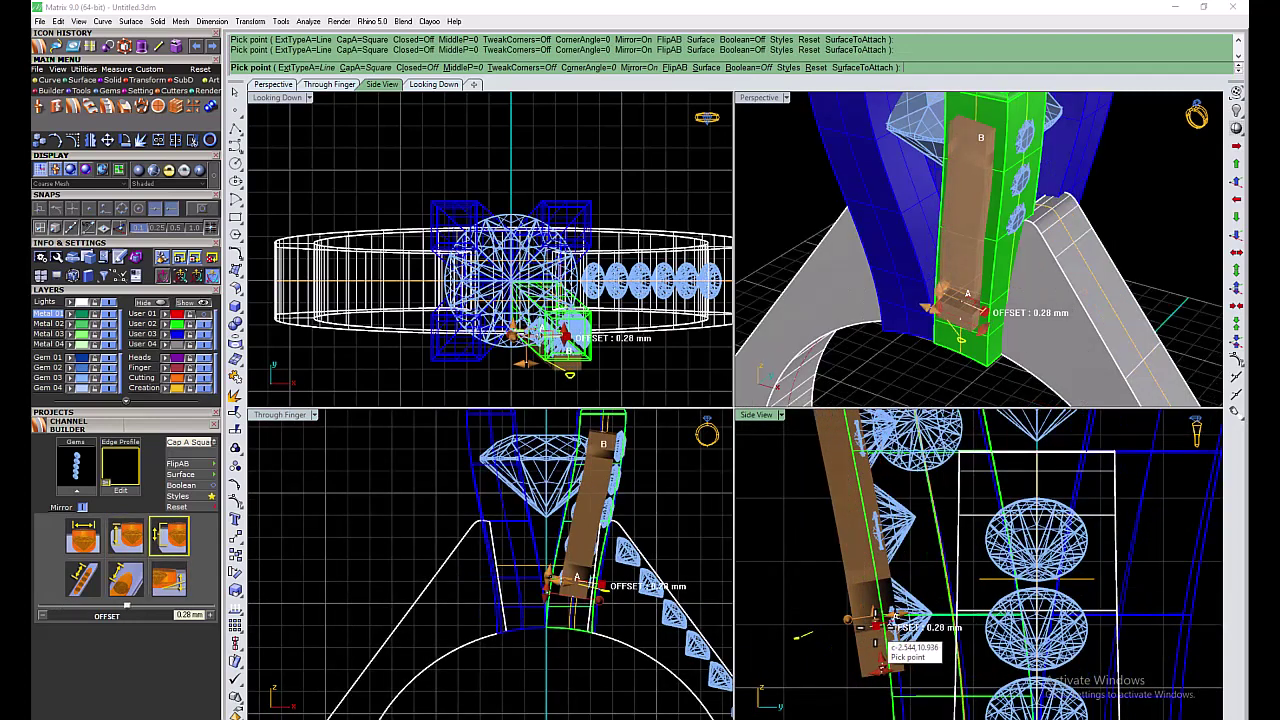
left_click_drag(880, 630, 874, 632)
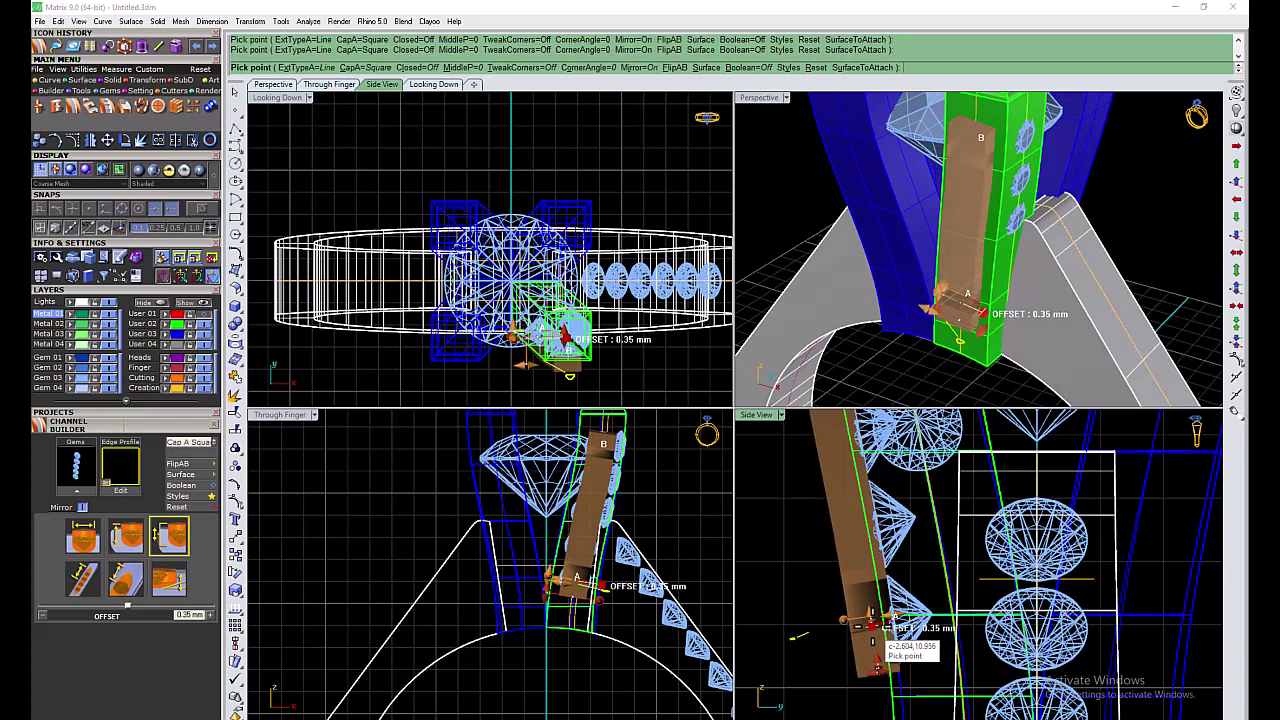
scroll(612, 440, "up", 3)
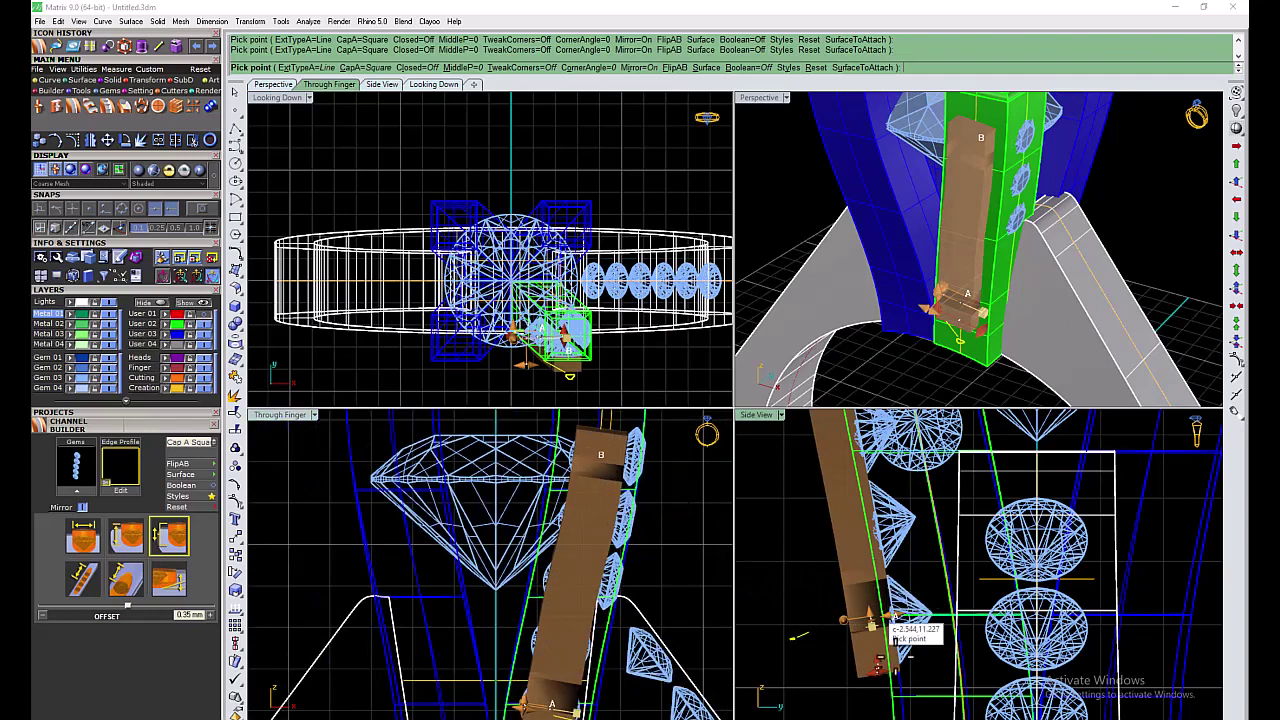
scroll(890, 640, "down", 2)
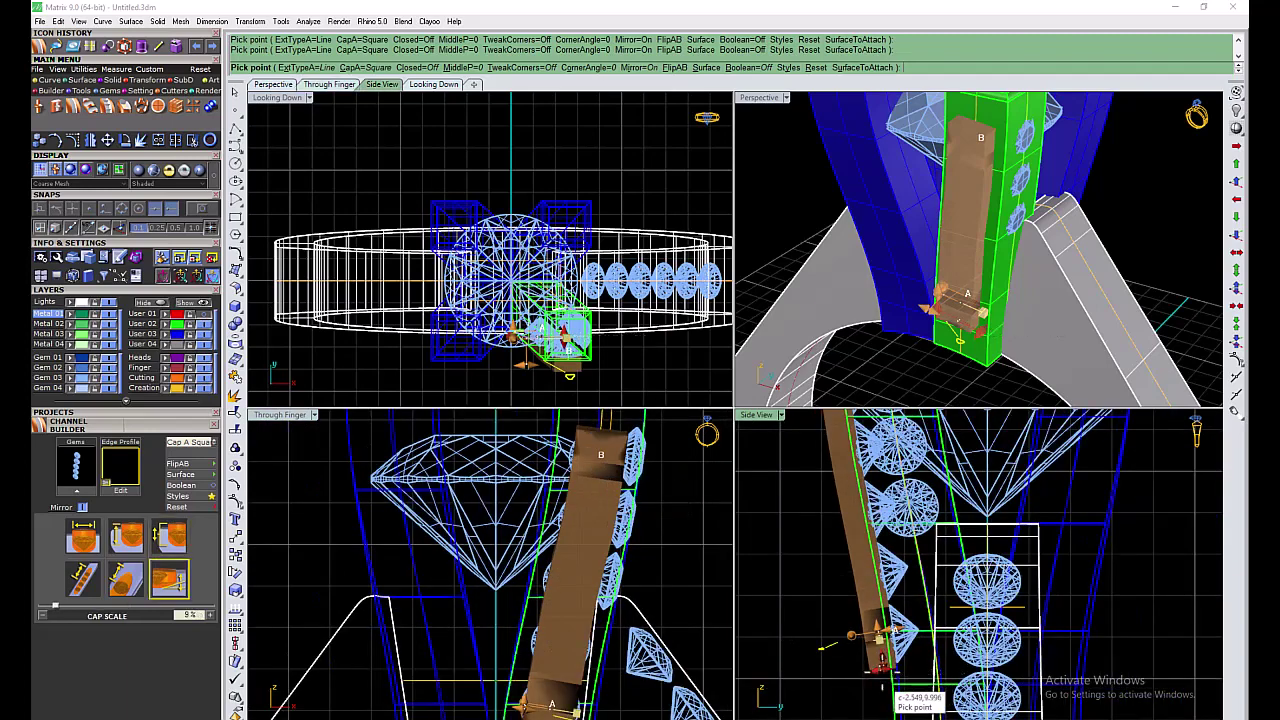
Step: Lengthen the channel cap to 1.54 mm and create the channel
right_click_drag(580, 690, 588, 648)
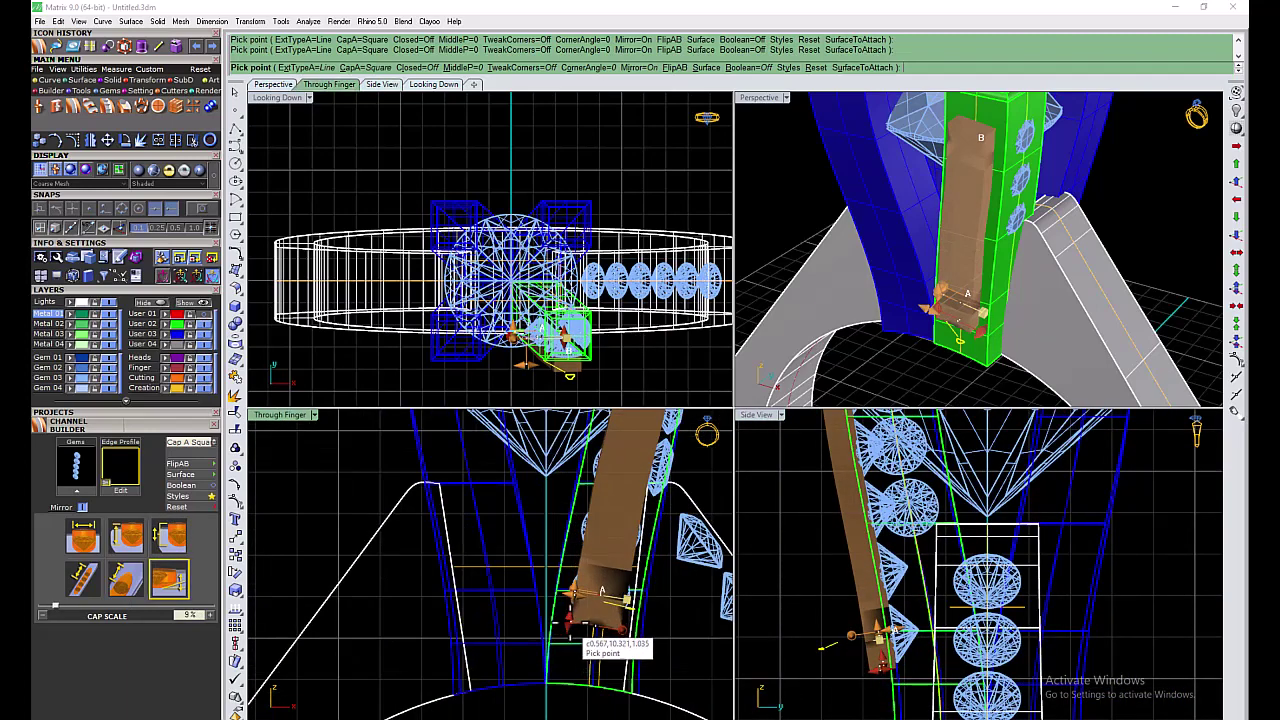
left_click(572, 628)
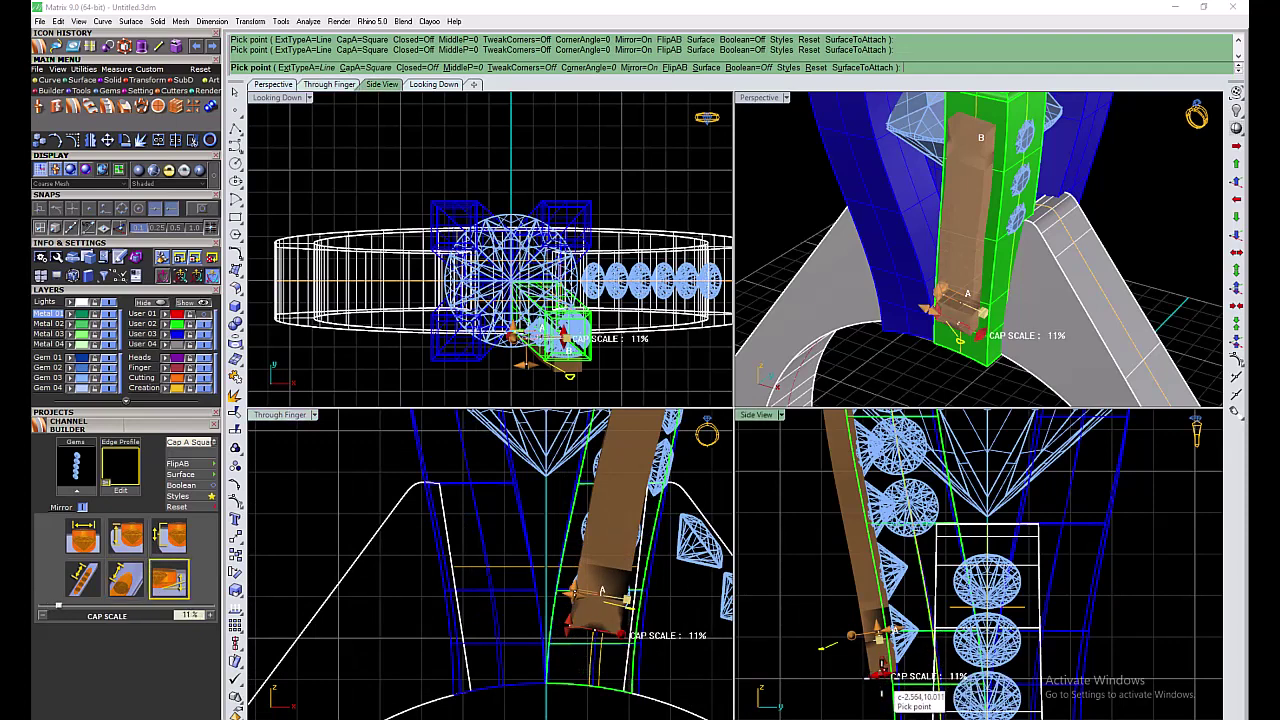
left_click(128, 590)
left_click_drag(49, 606, 52, 607)
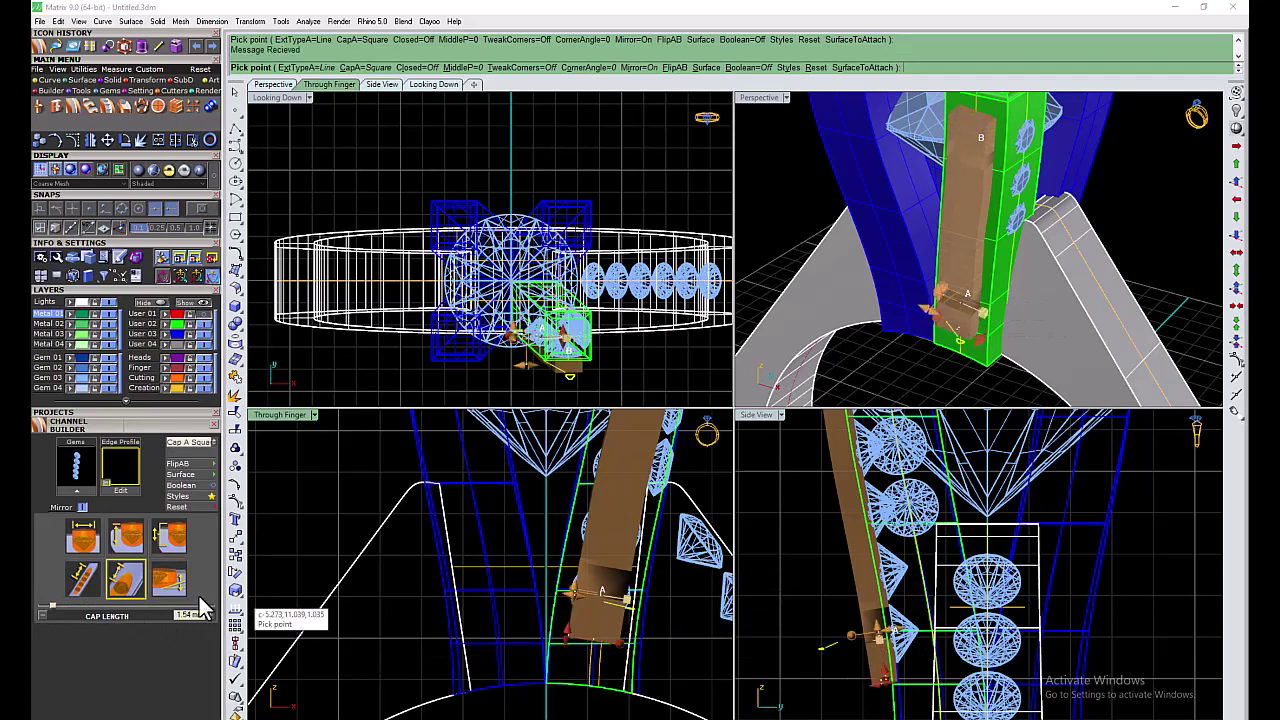
scroll(518, 552, "down", 2)
right_click_drag(526, 560, 536, 575)
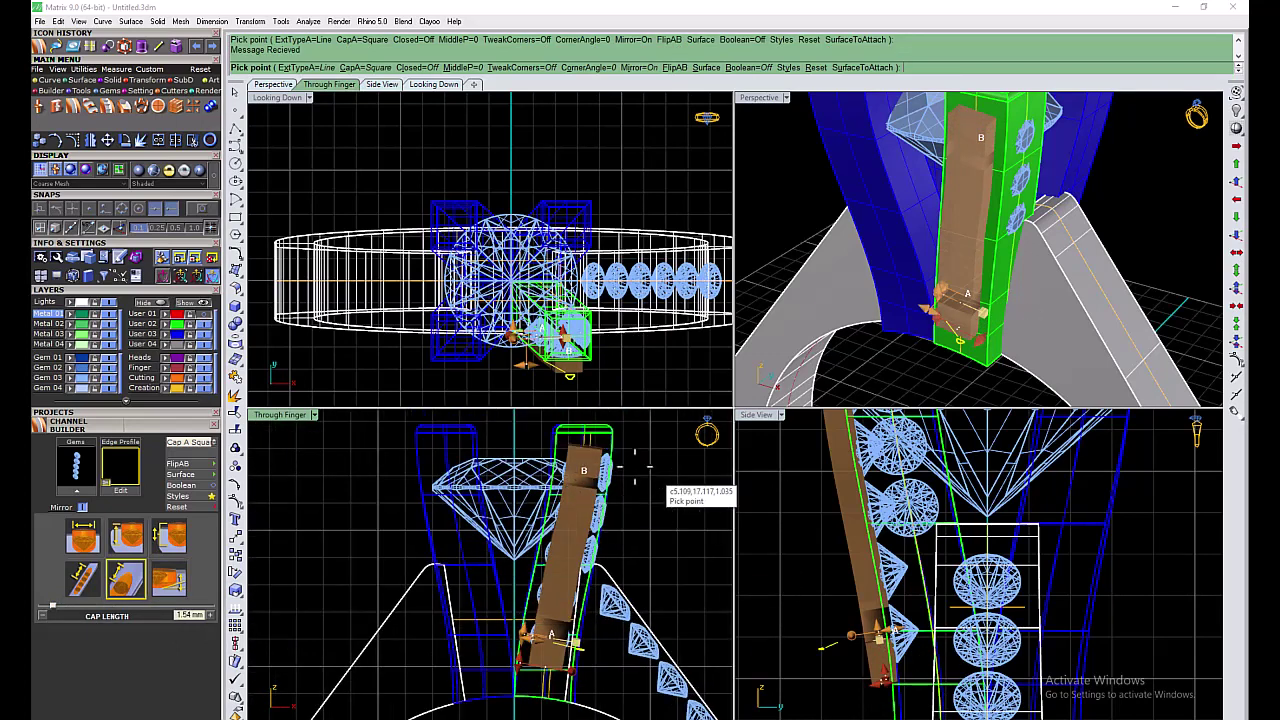
key("Return")
Step: Select the three small gems on the second prong and build a channel around them
scroll(950, 620, "up", 2)
scroll(929, 529, "up", 2)
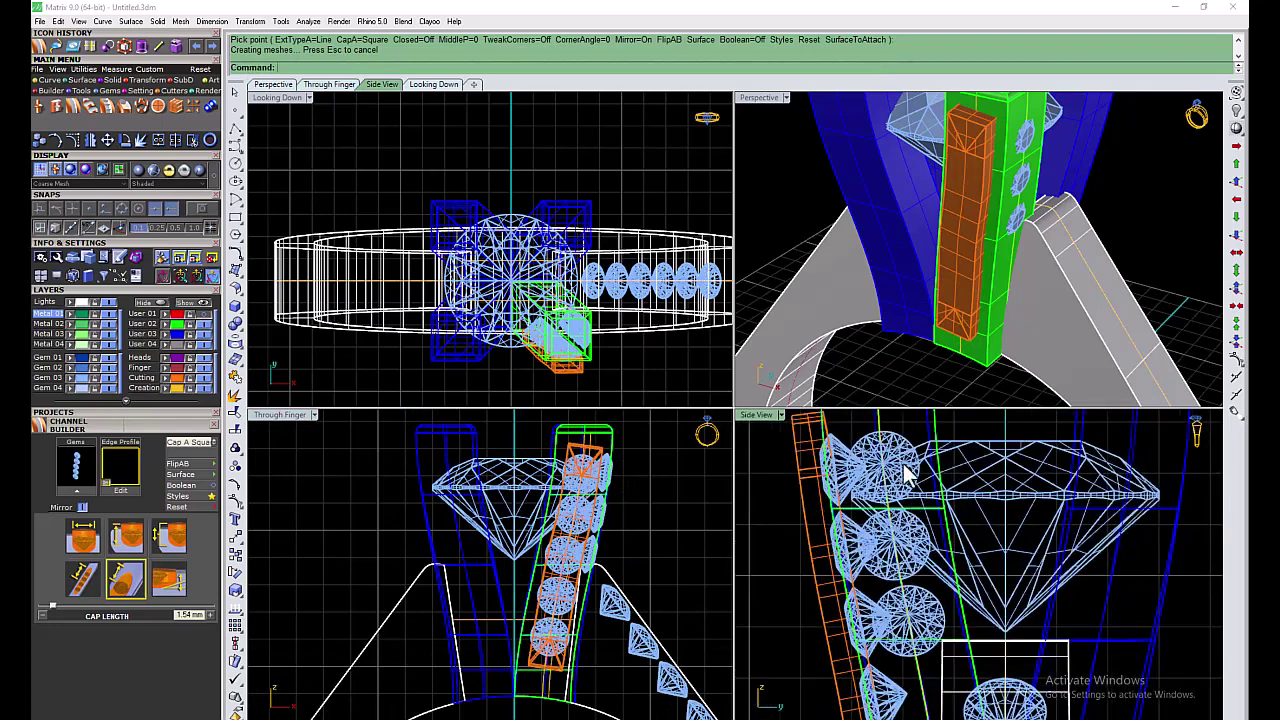
left_click(900, 470)
key("Return")
scroll(625, 512, "up", 3)
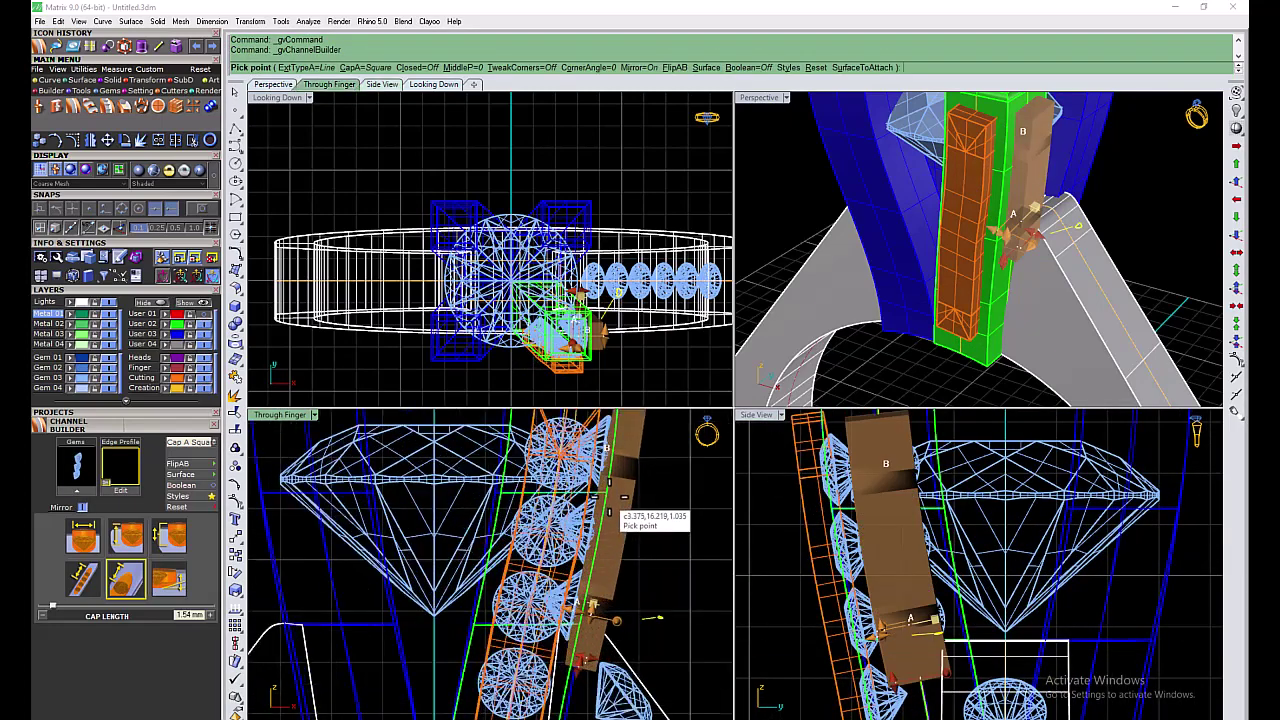
scroll(625, 512, "up", 2)
scroll(710, 578, "down", 5)
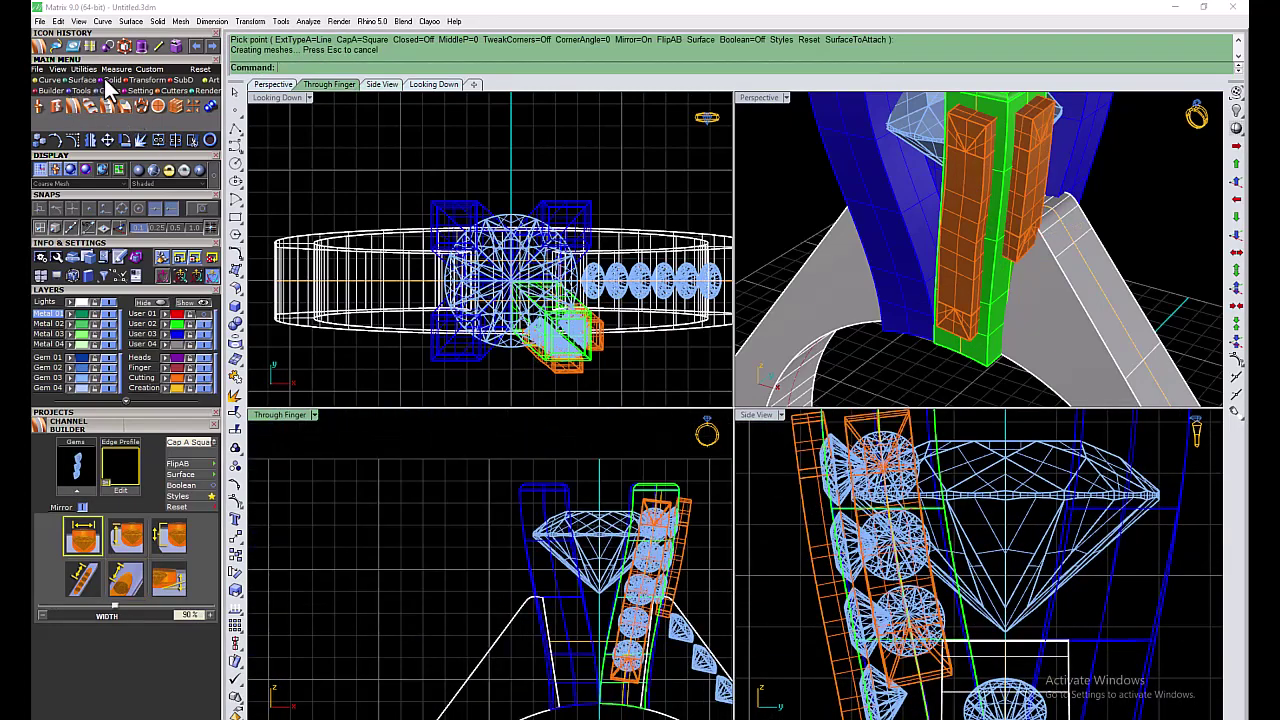
Step: Boolean-subtract the orange channel cutters from the green prong
left_click(674, 496)
left_click(700, 505)
key("Return")
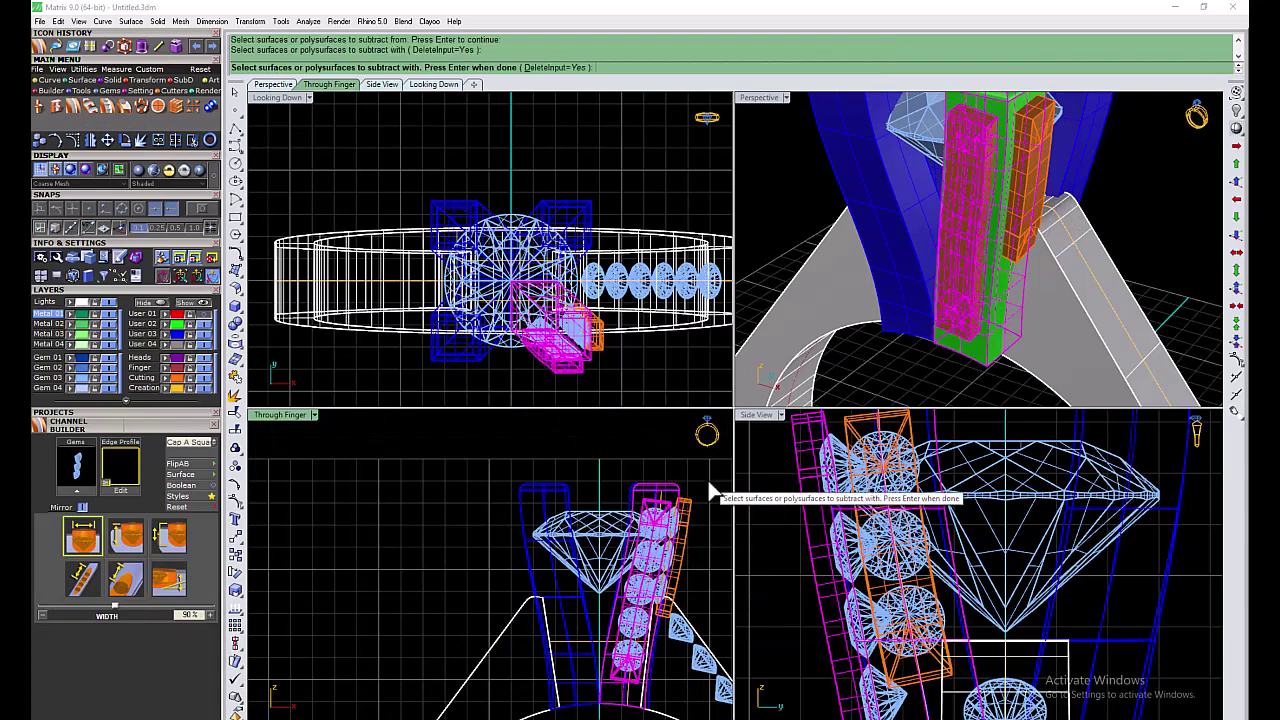
key("Return")
key("Return")
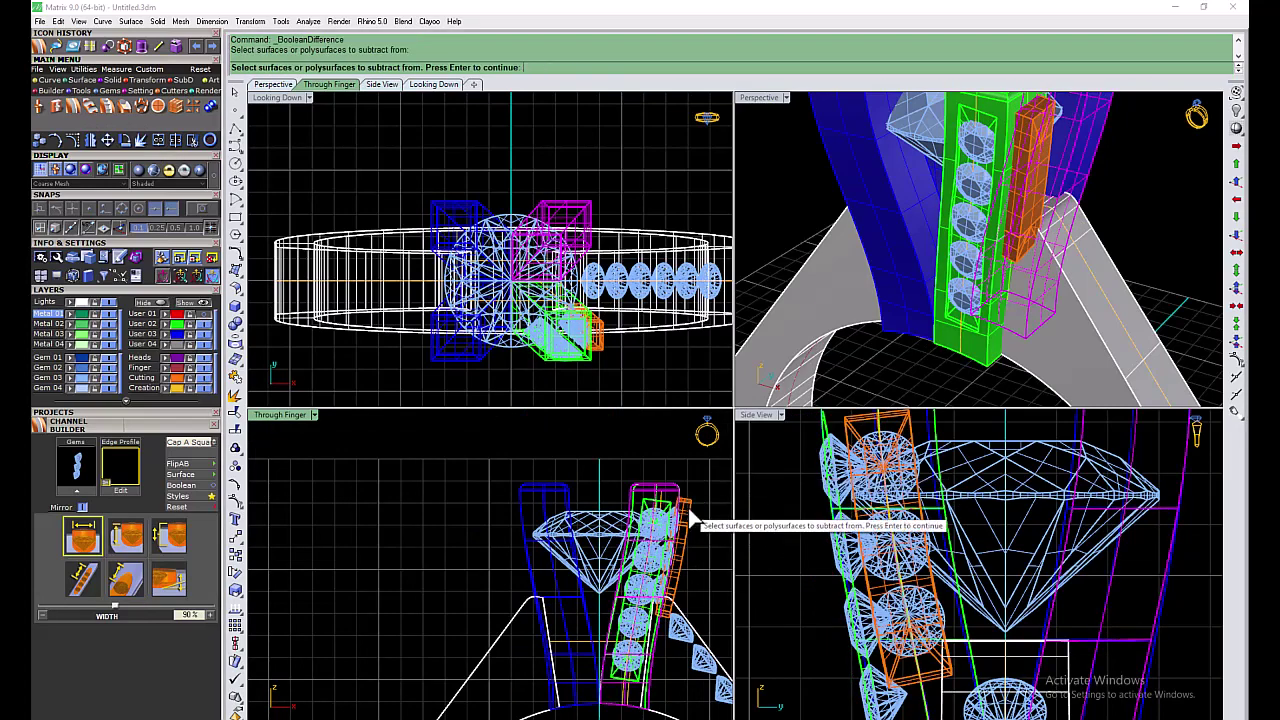
left_click(975, 355)
key("Return")
left_click(1025, 130)
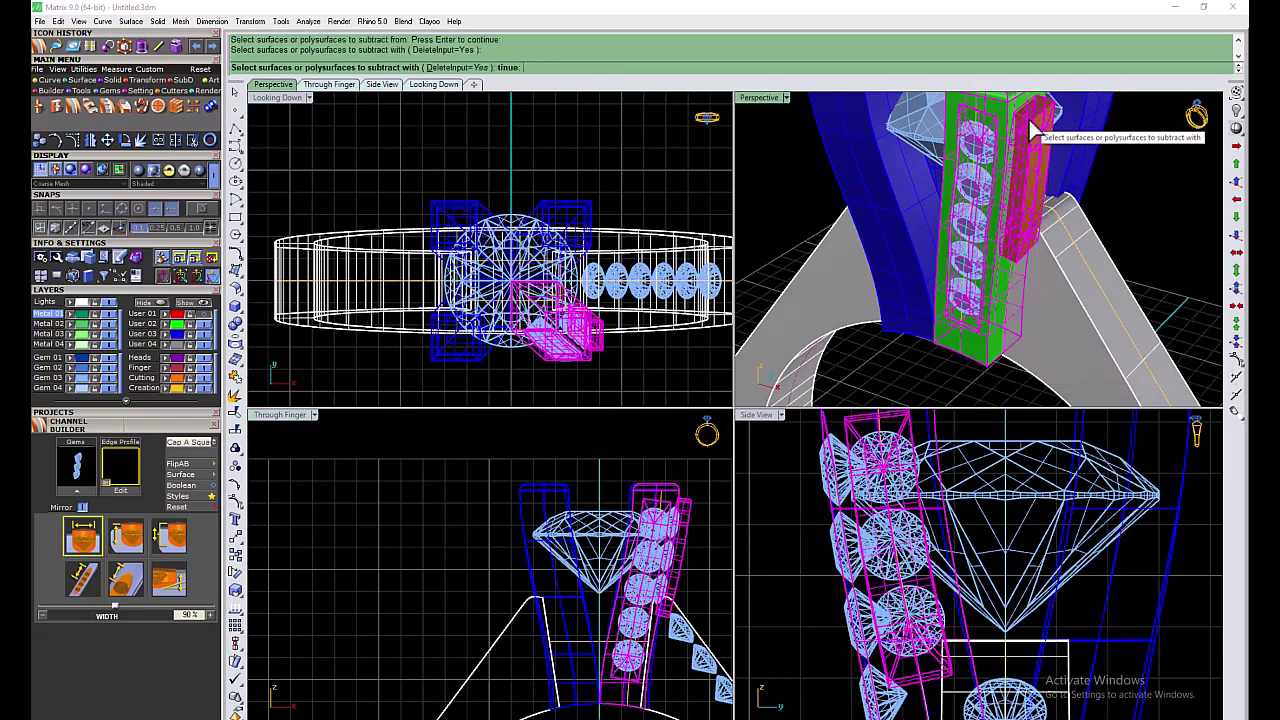
key("Return")
Step: Orbit around the head and window-select the six shank shoulder gems
mouse_move(920, 391)
right_mouse_down()
mouse_move(985, 222)
mouse_move(995, 298)
right_mouse_up()
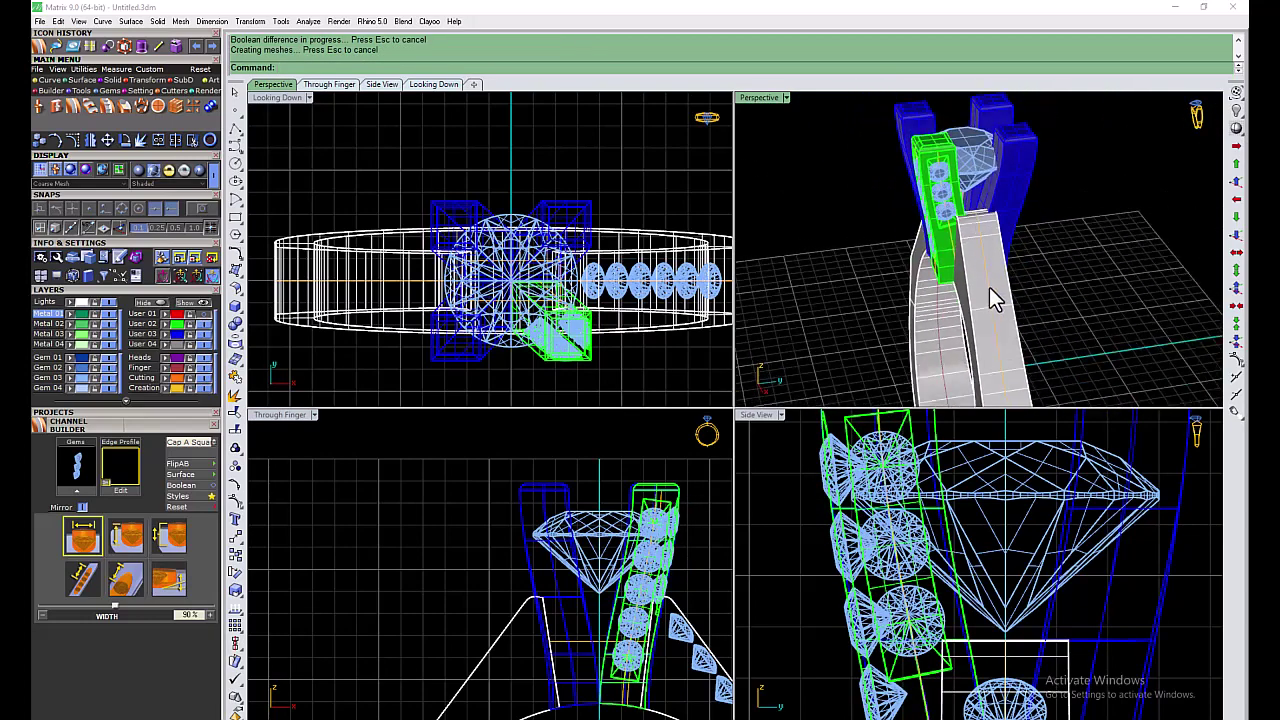
scroll(966, 623, "down", 3)
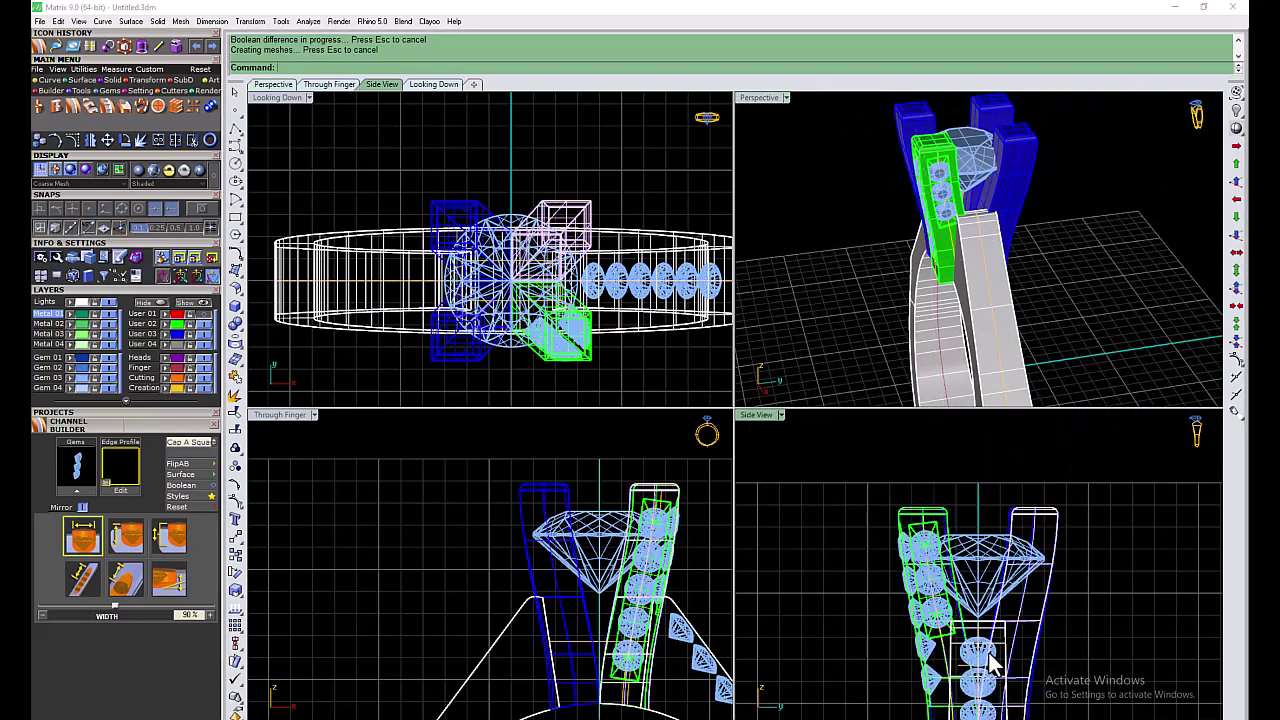
left_click_drag(1068, 506, 982, 668)
Step: Build a channel around the shoulder gems and mirror gems and channel to the other shoulder
left_click(76, 466)
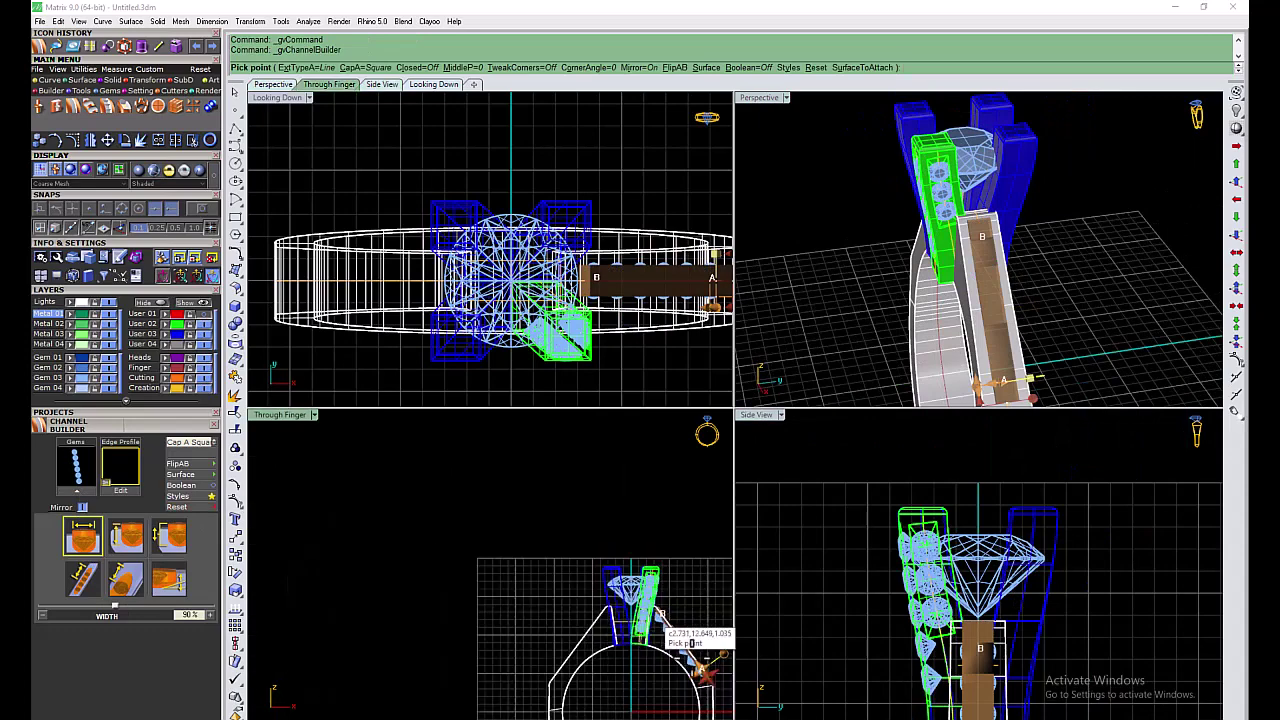
scroll(718, 685, "up", 2)
scroll(630, 601, "up", 2)
scroll(634, 608, "up", 1)
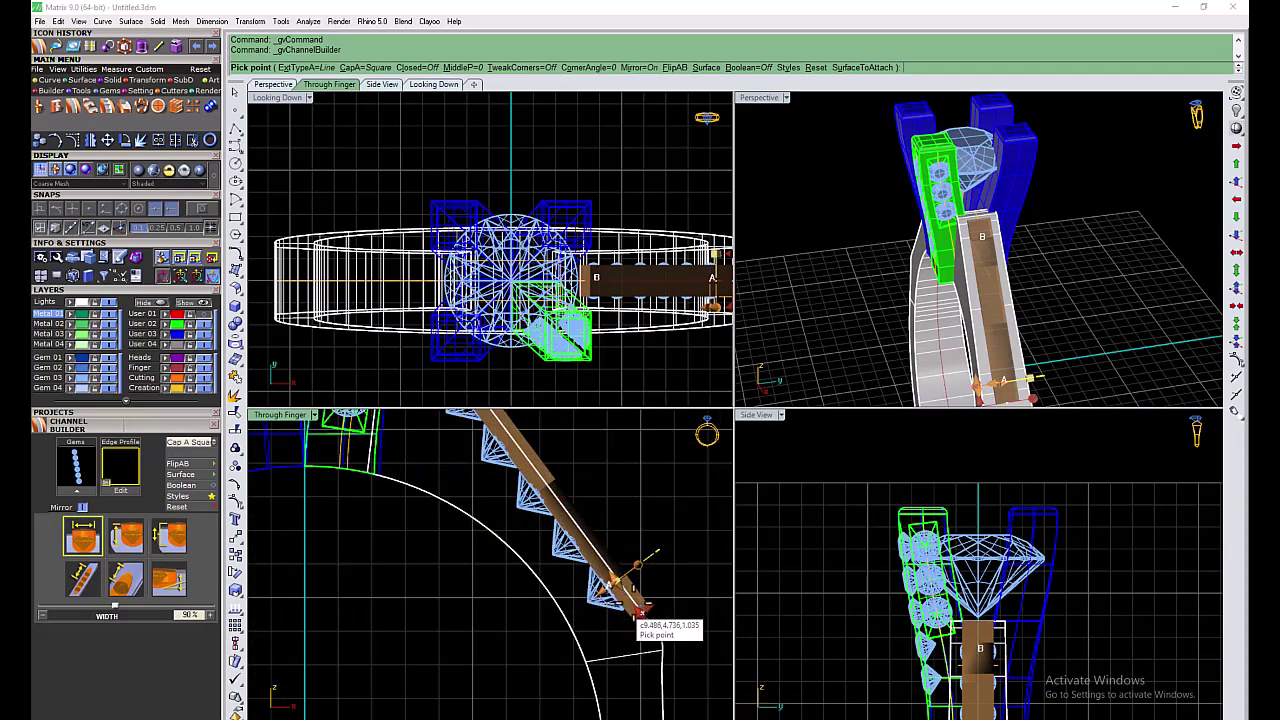
scroll(660, 583, "up", 1)
key("Return")
scroll(556, 505, "down", 5)
scroll(575, 583, "up", 3)
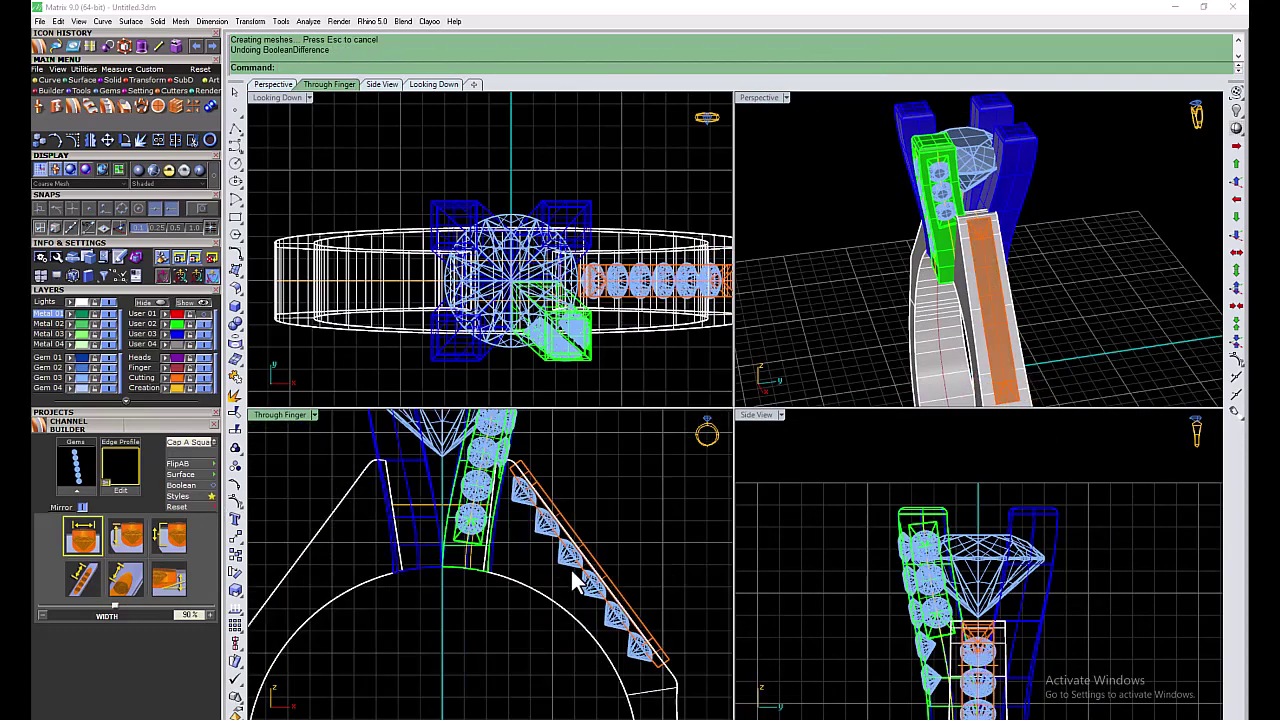
left_click(575, 583)
scroll(571, 530, "down", 3)
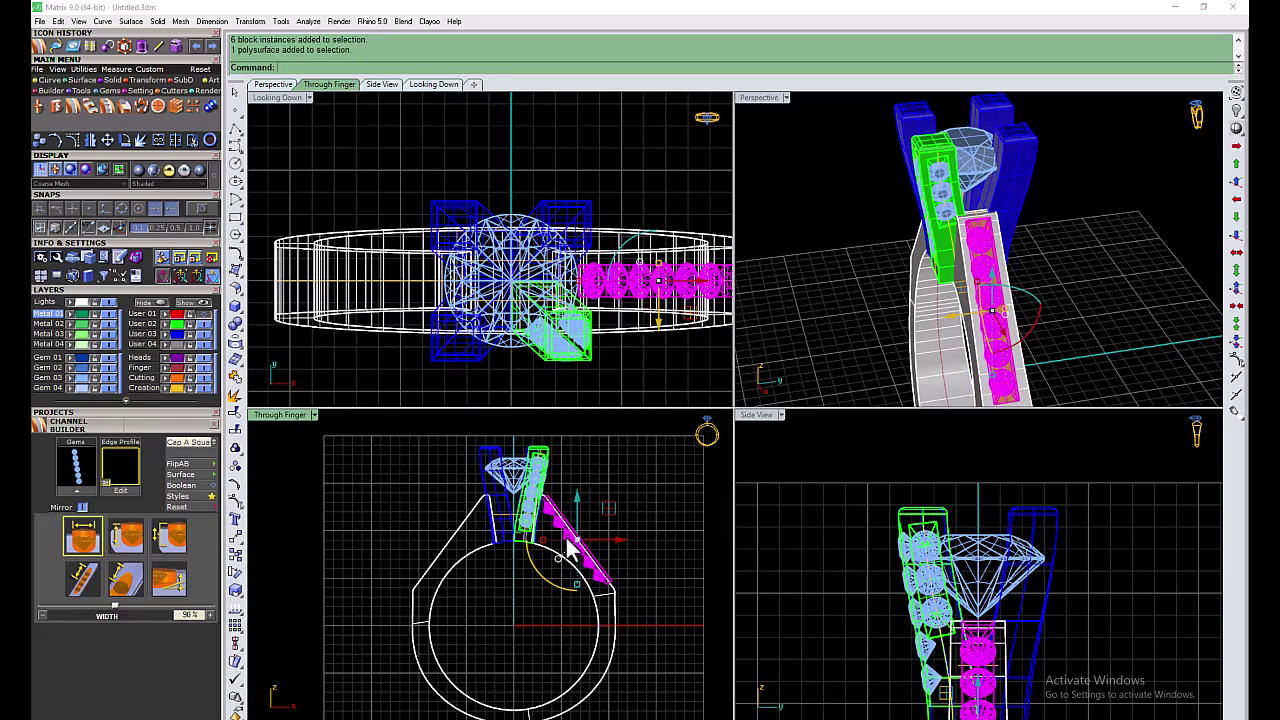
key("Return")
Step: Subtract both shoulder channel cutters from the ring shank and maximize Perspective
left_click(144, 44)
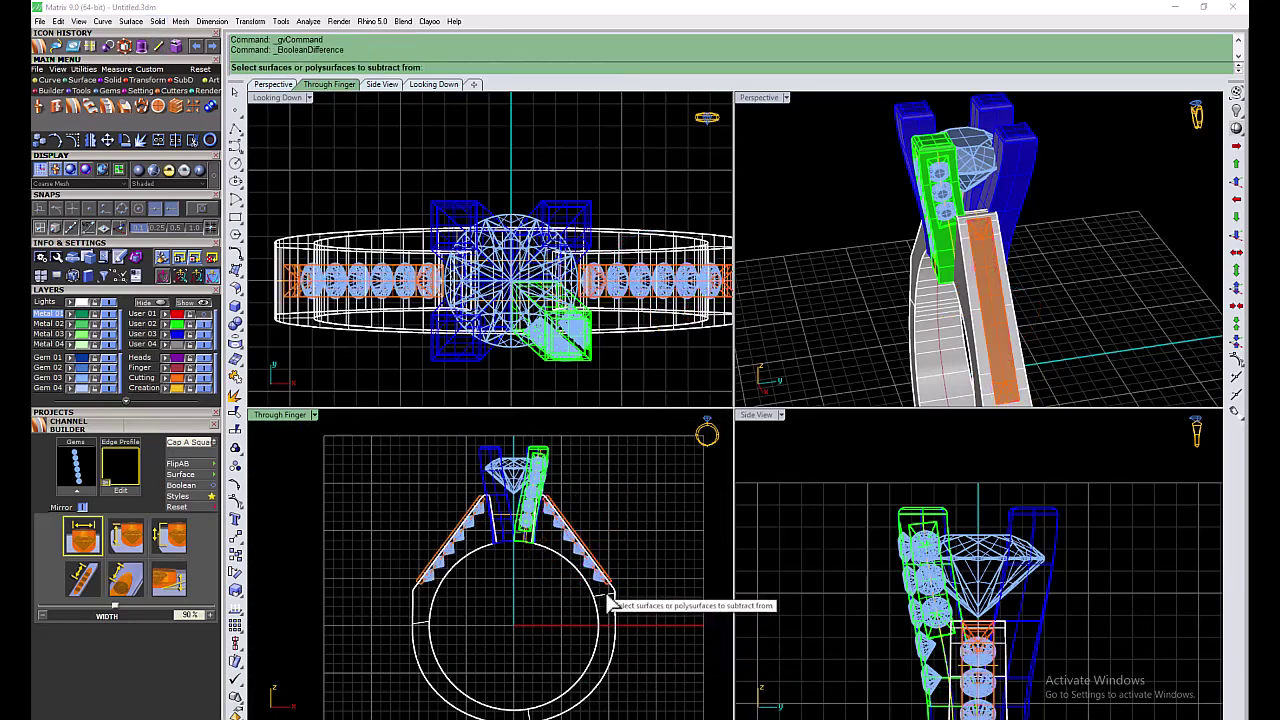
left_click(616, 603)
key("Return")
left_click(440, 550)
key("Return")
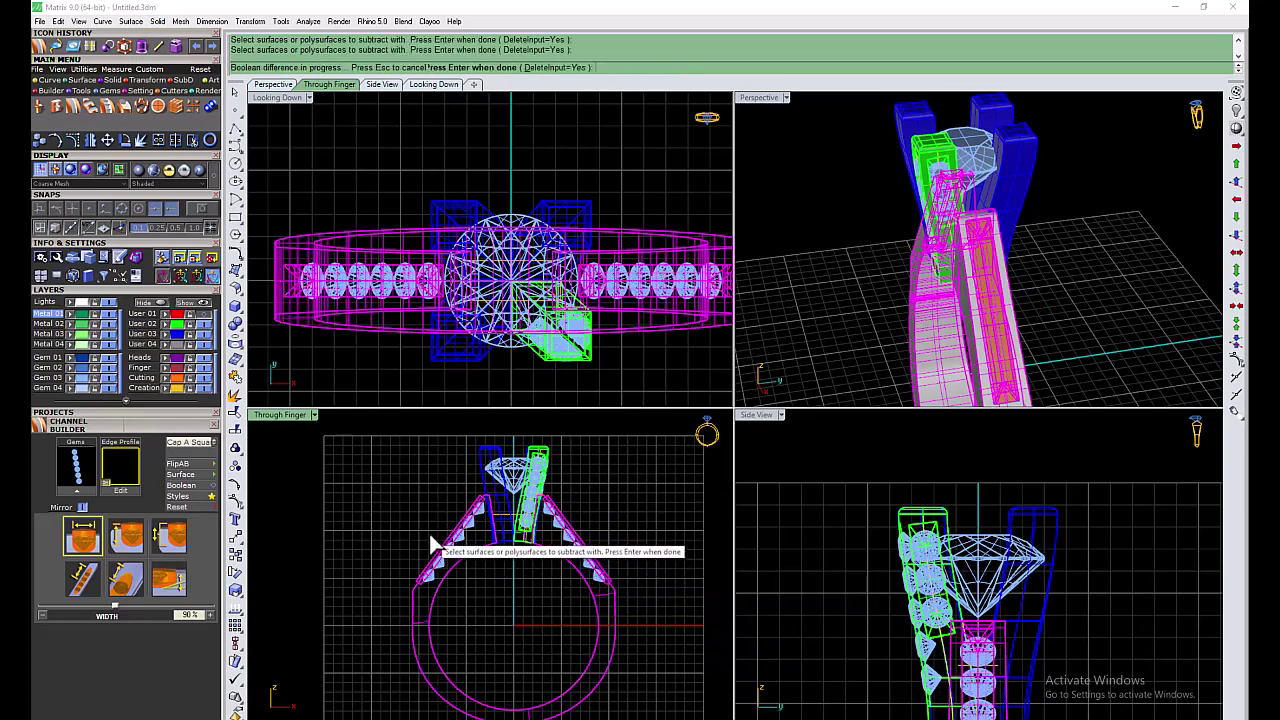
double_click(757, 97)
right_click_drag(757, 101, 666, 338)
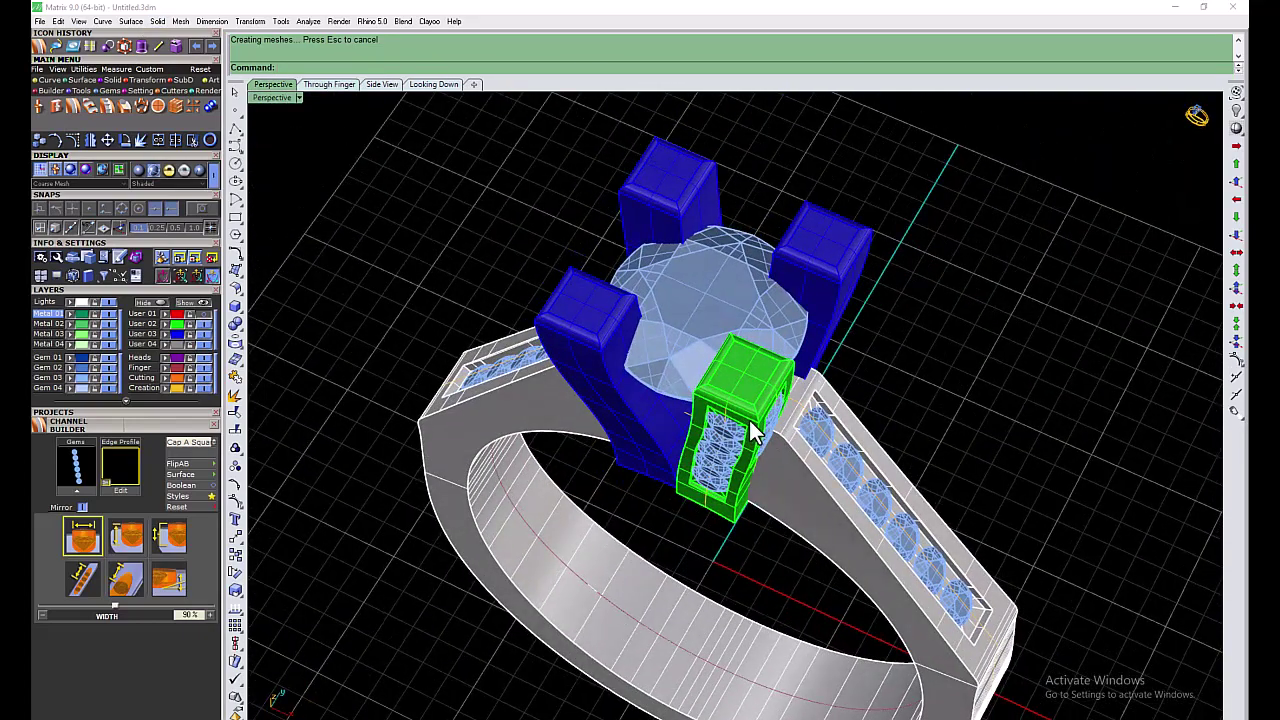
Step: Hide the blue prong layer, select the green prong's gem group, and zoom out
left_click(198, 333)
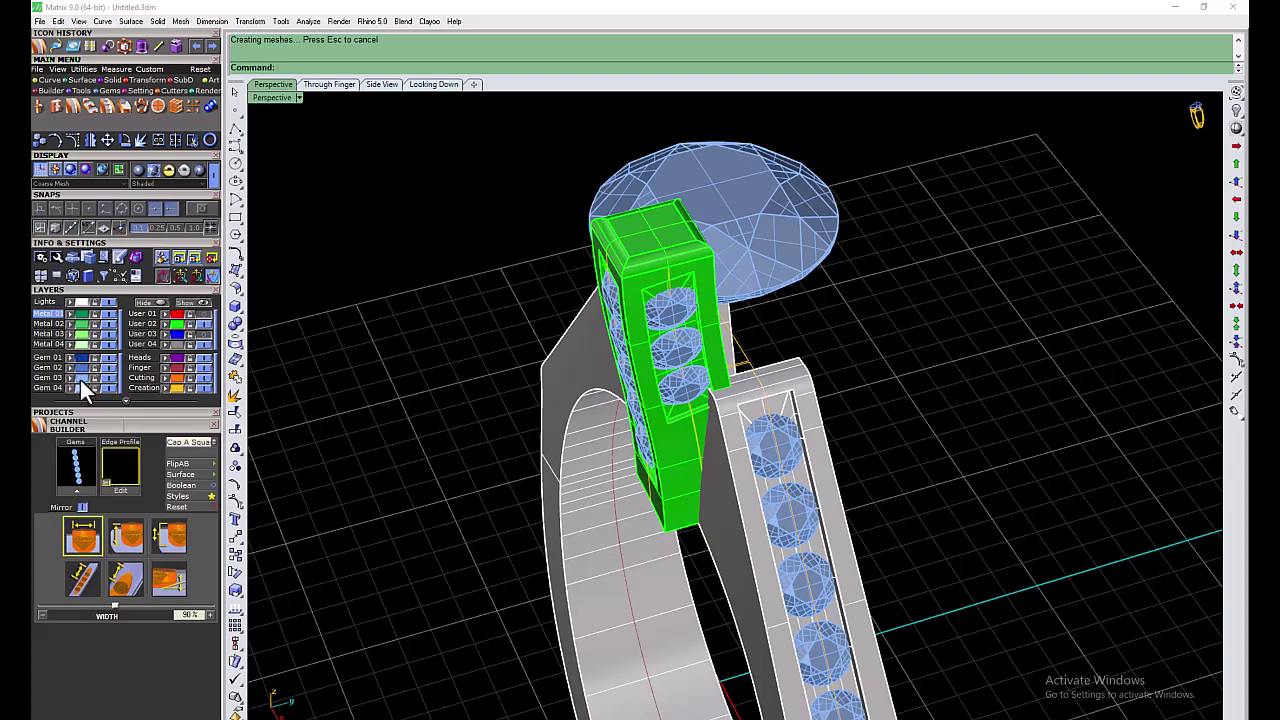
left_click(657, 330)
left_click(679, 358)
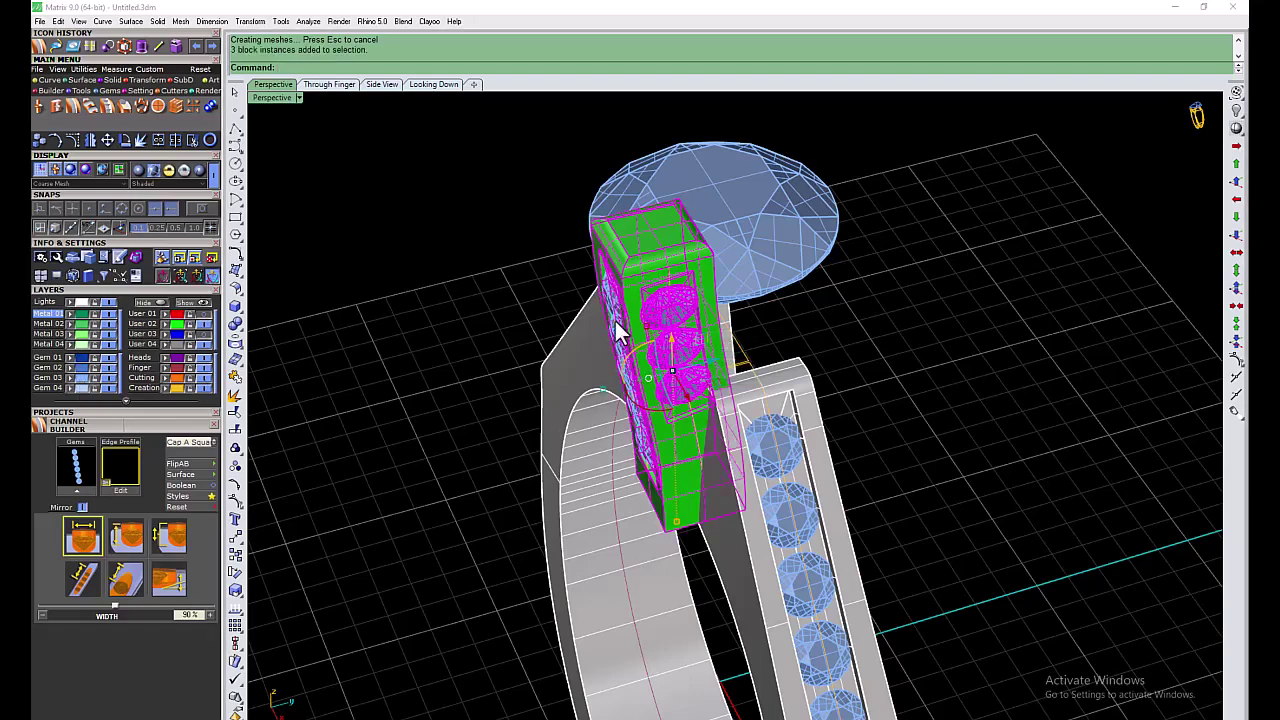
left_click(617, 333)
left_click(643, 375)
right_click_drag(643, 375, 279, 106)
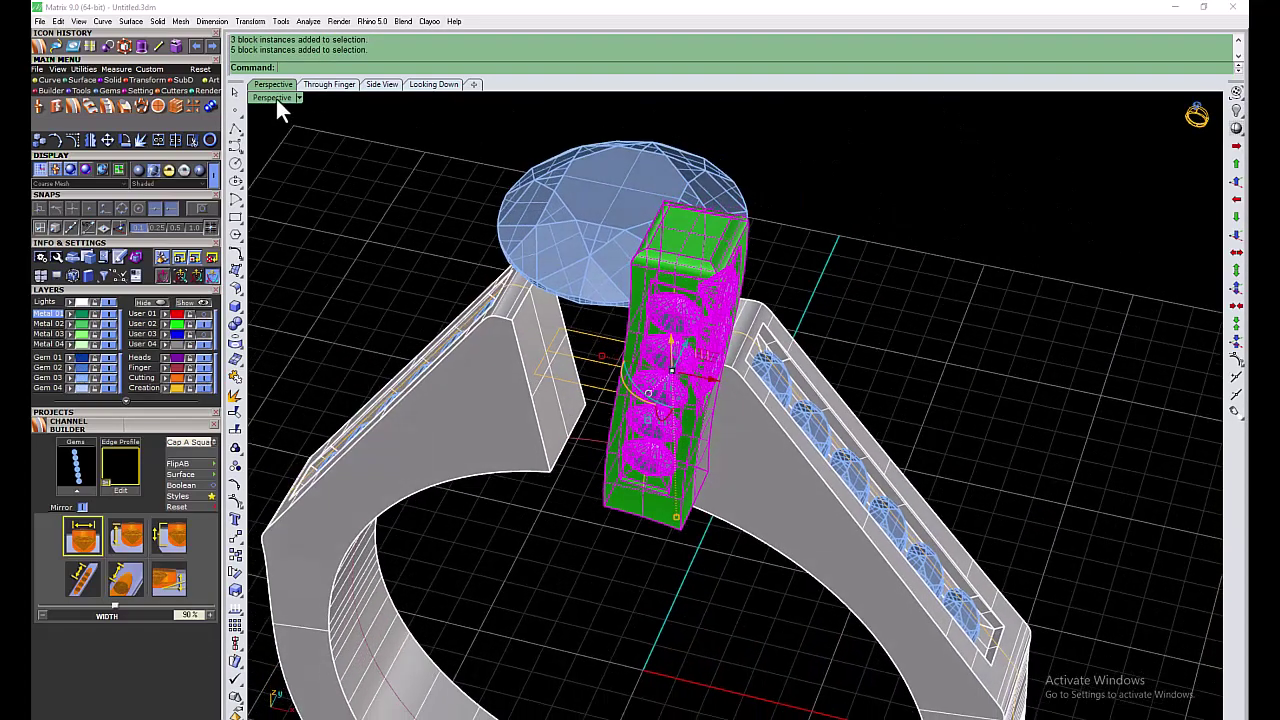
double_click(276, 99)
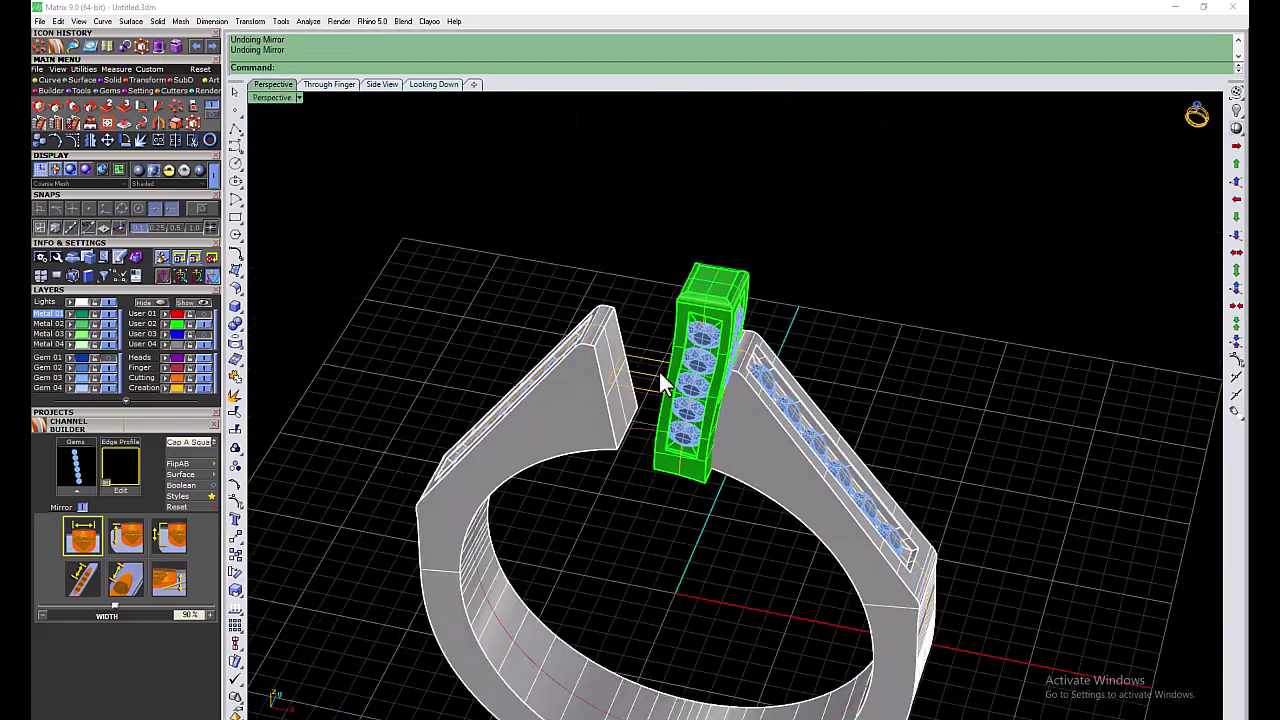
scroll(720, 430, "down", 4)
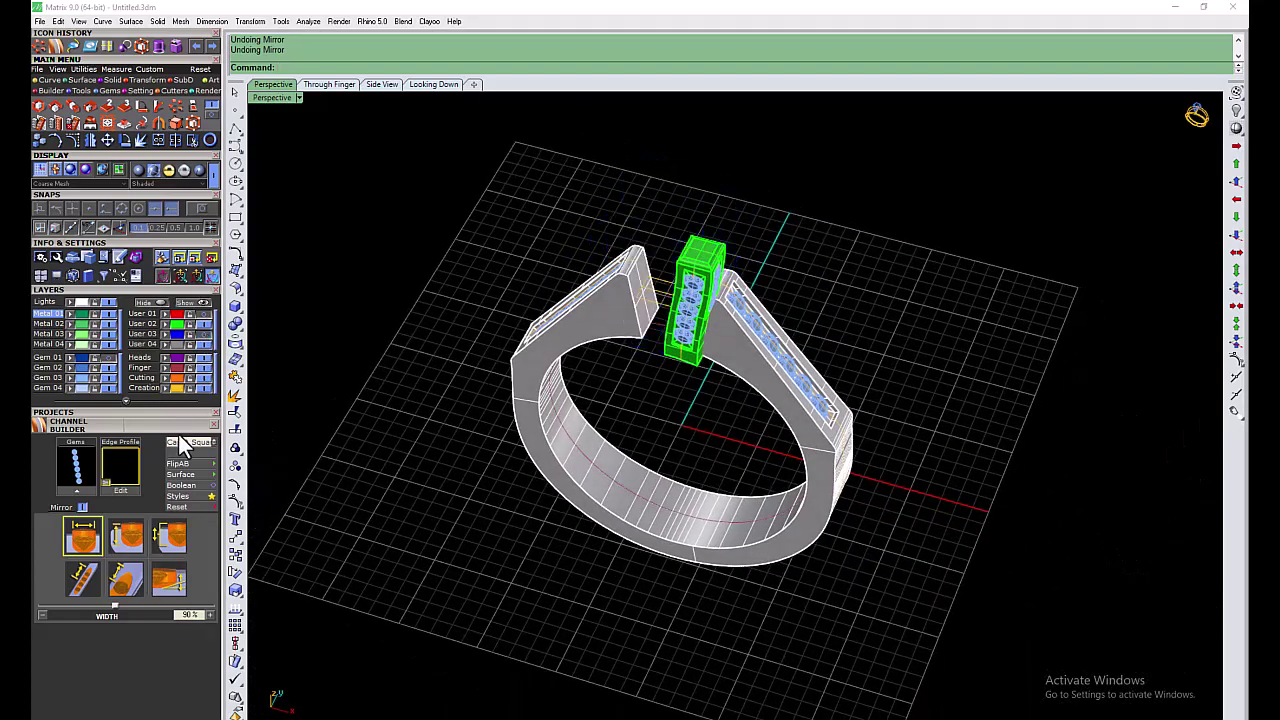
Step: Add shared prongs to the gems inside the green prong, with 0.5 diameters and heights
left_click(144, 112)
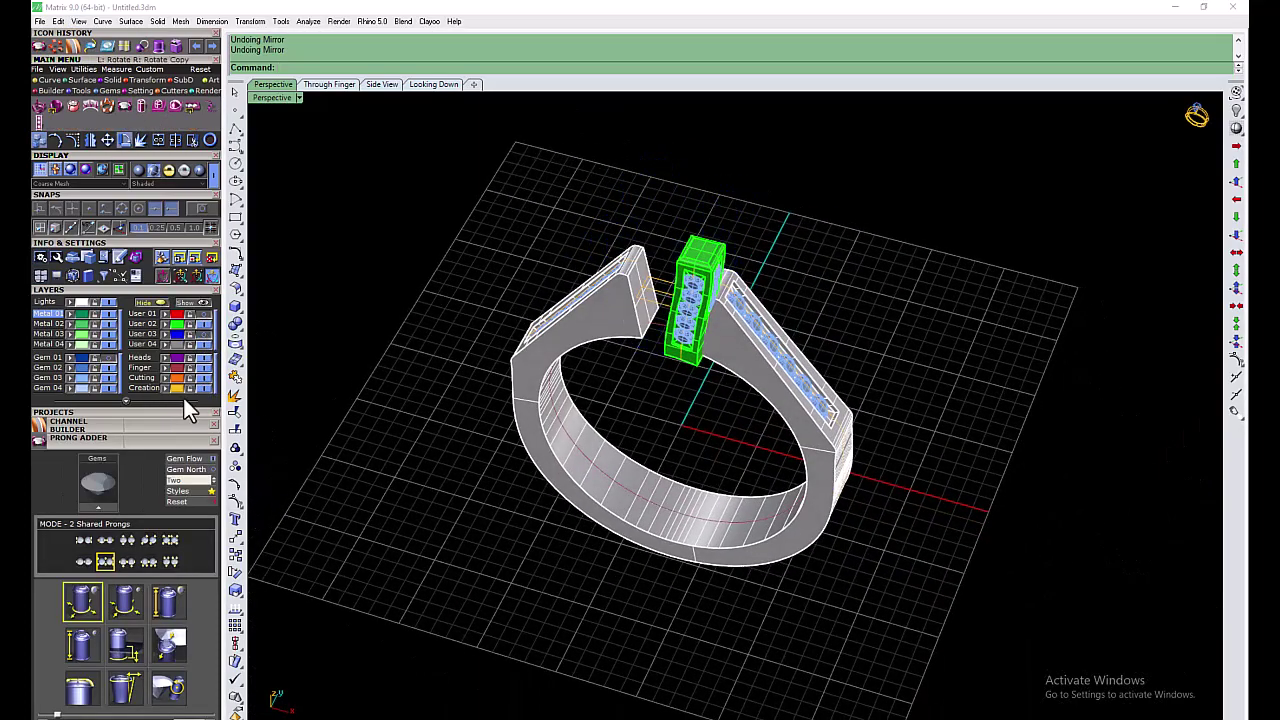
scroll(688, 348, "up", 3)
left_click(688, 348)
left_click(745, 392)
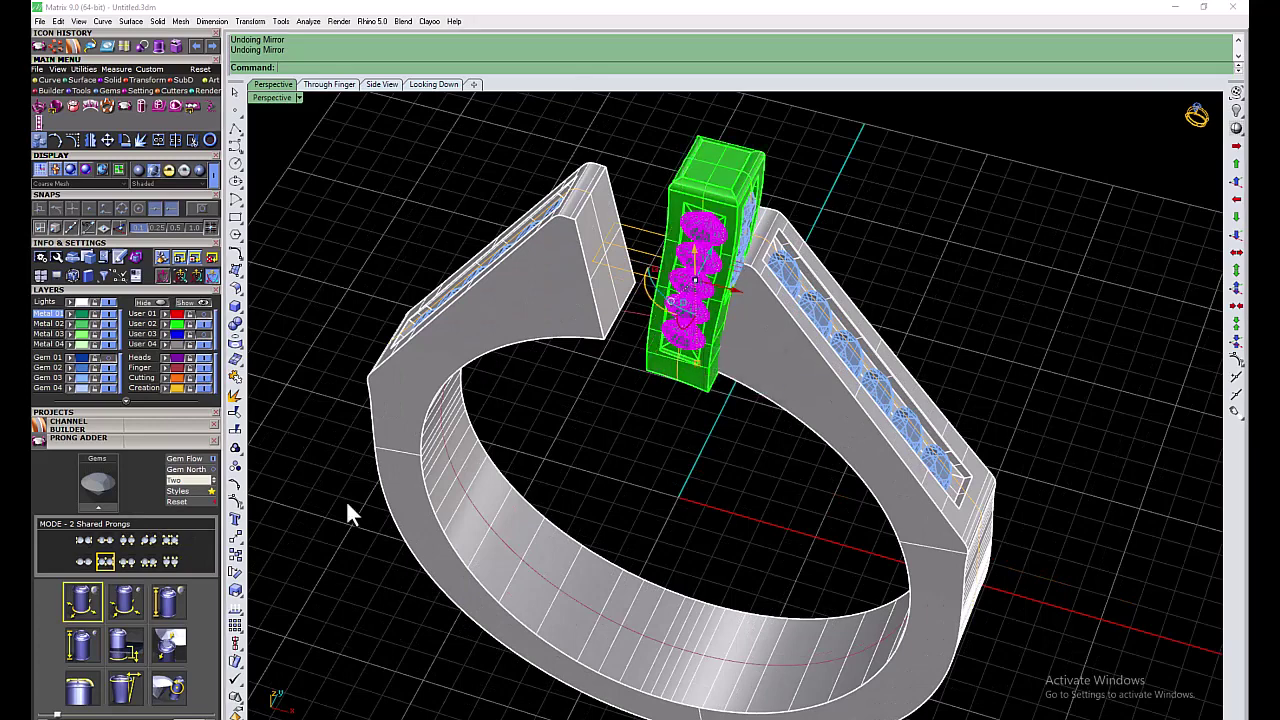
left_click(97, 483)
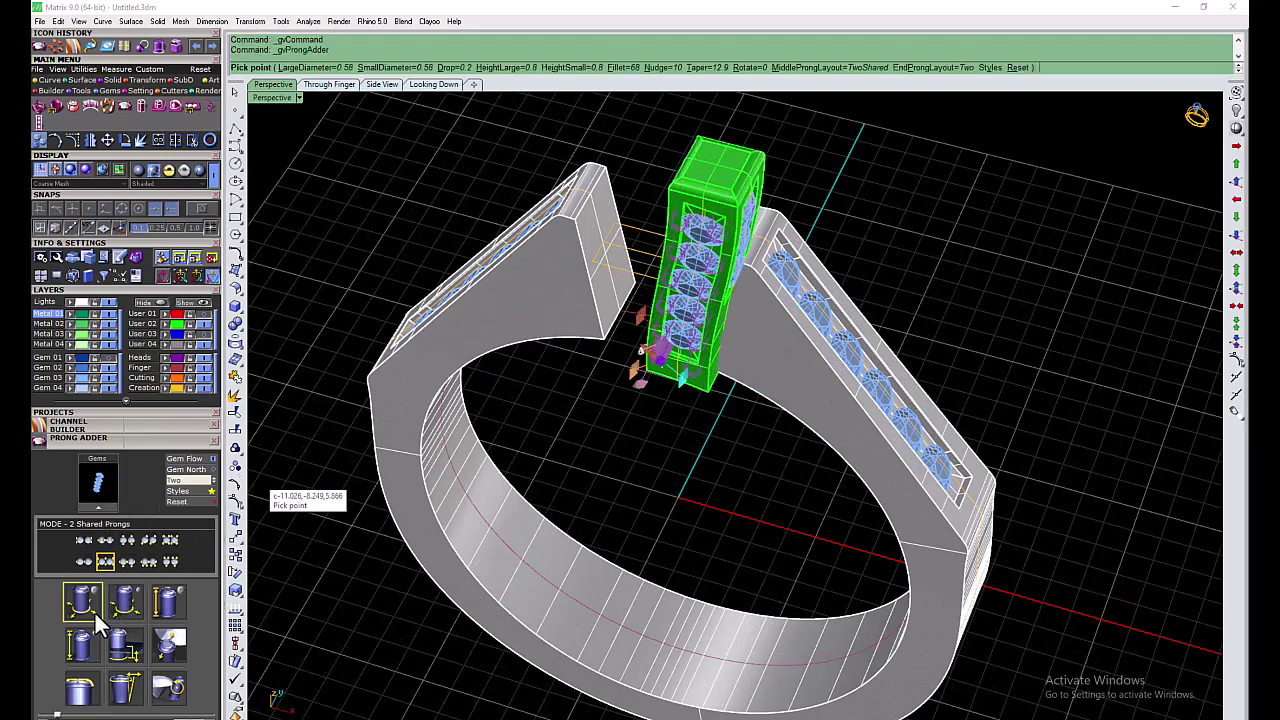
left_click(122, 600)
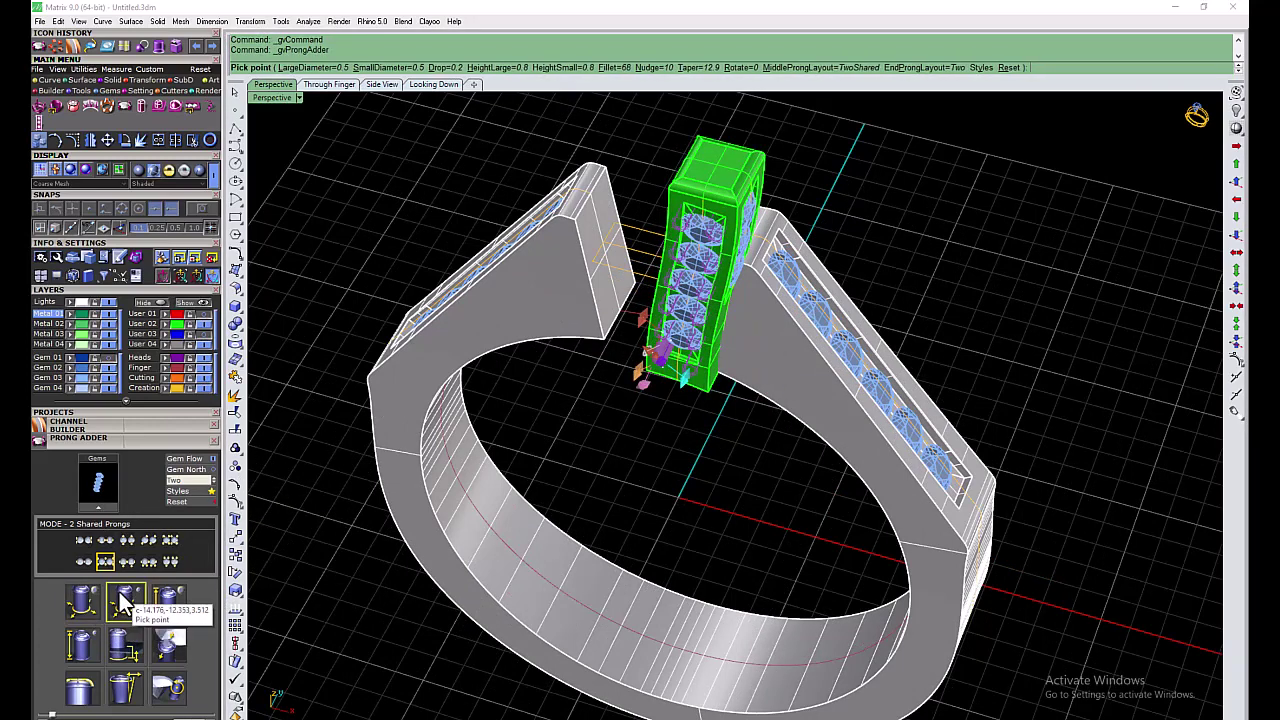
left_click(170, 604)
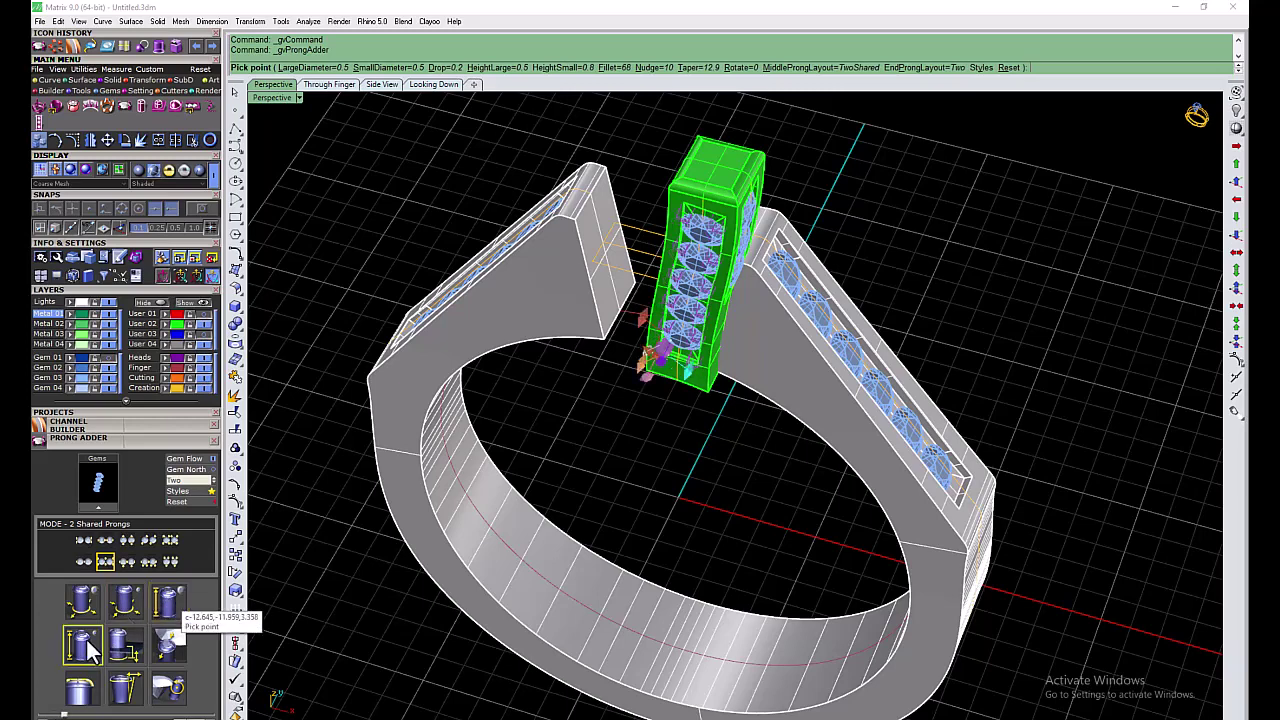
left_click(123, 650)
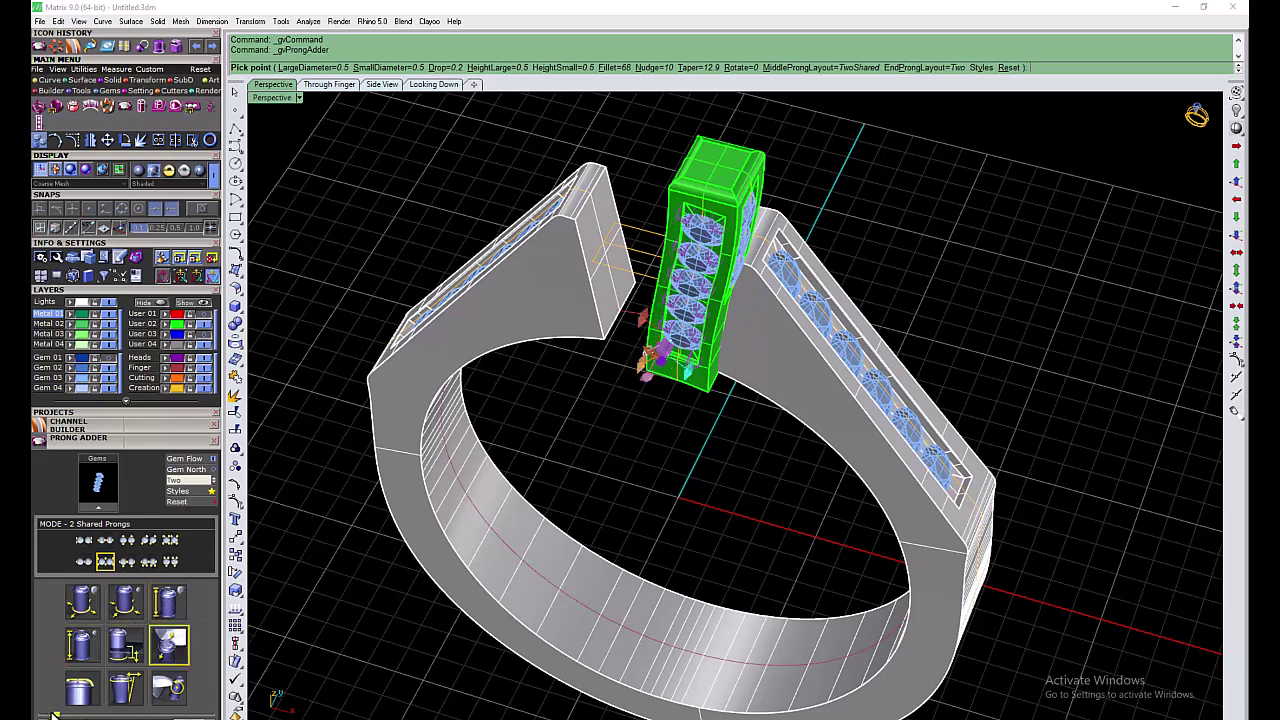
left_click(640, 437)
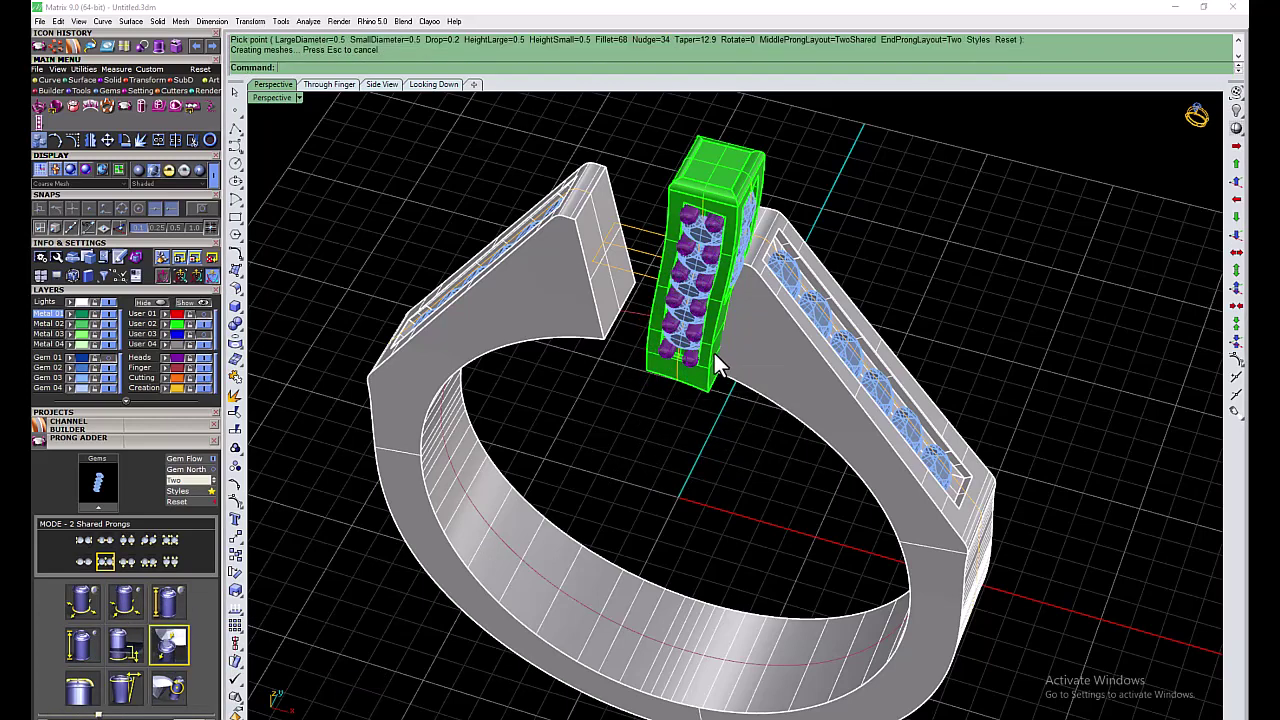
Step: Add third-style shared prongs between the channel gems along the shank shoulder
right_click_drag(714, 353, 714, 186)
scroll(714, 186, "up", 3)
left_click(714, 188)
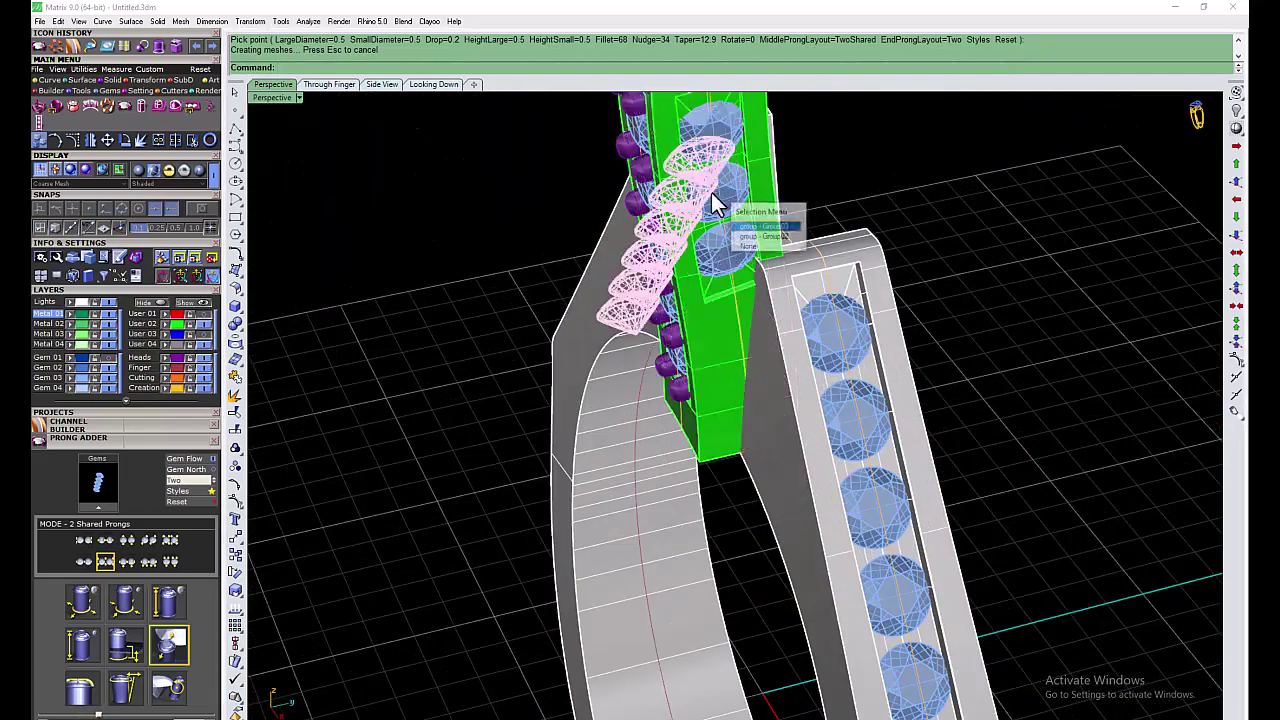
right_click_drag(843, 200, 762, 462)
right_click(762, 462)
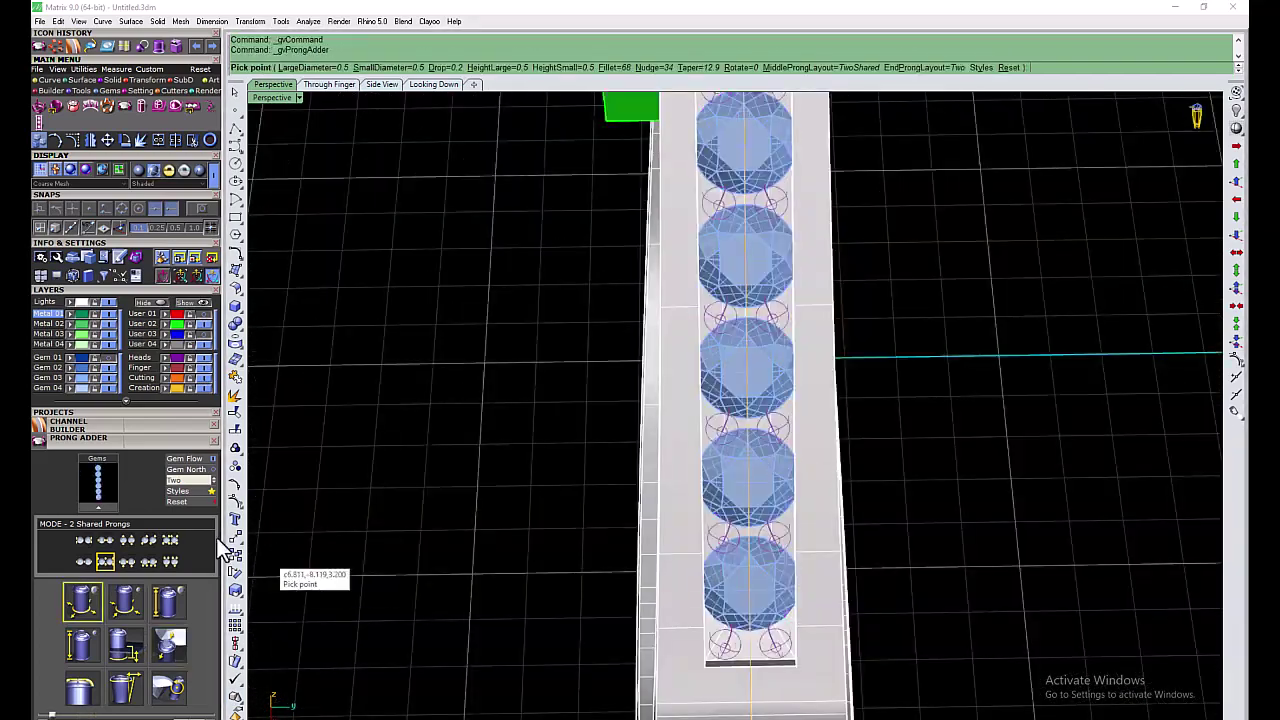
left_click(109, 600)
left_click(176, 598)
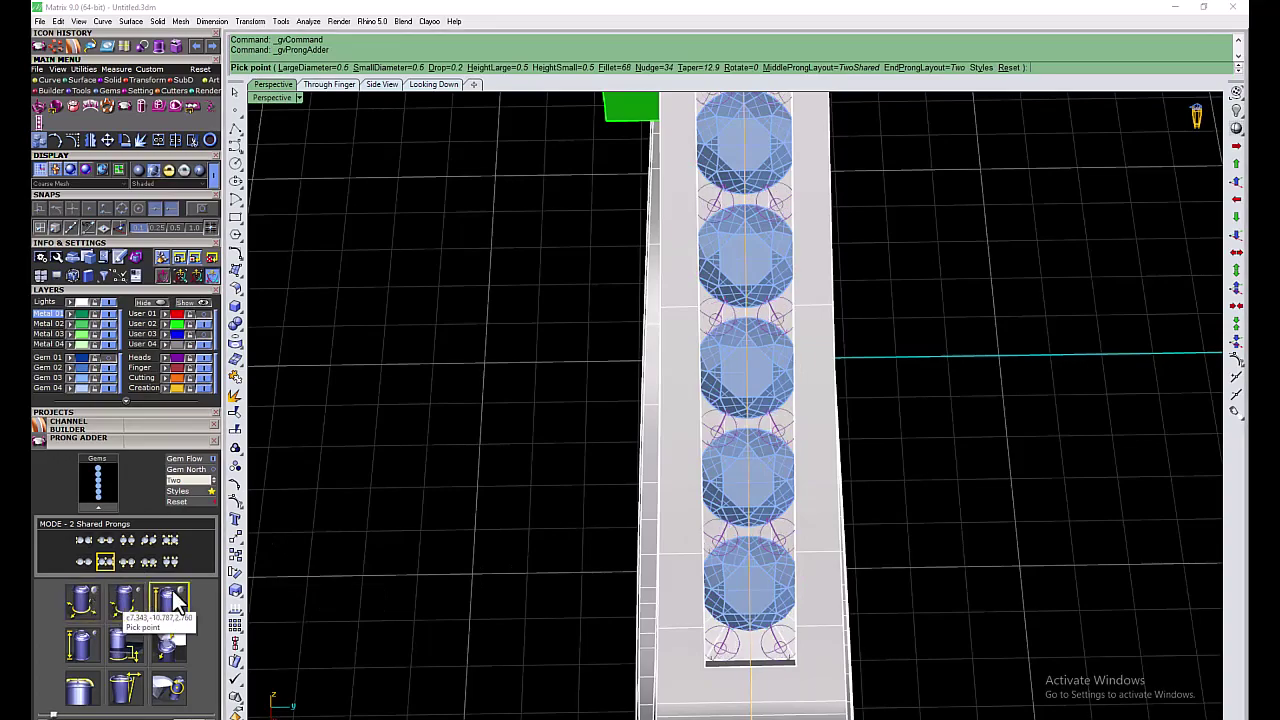
left_click(875, 365)
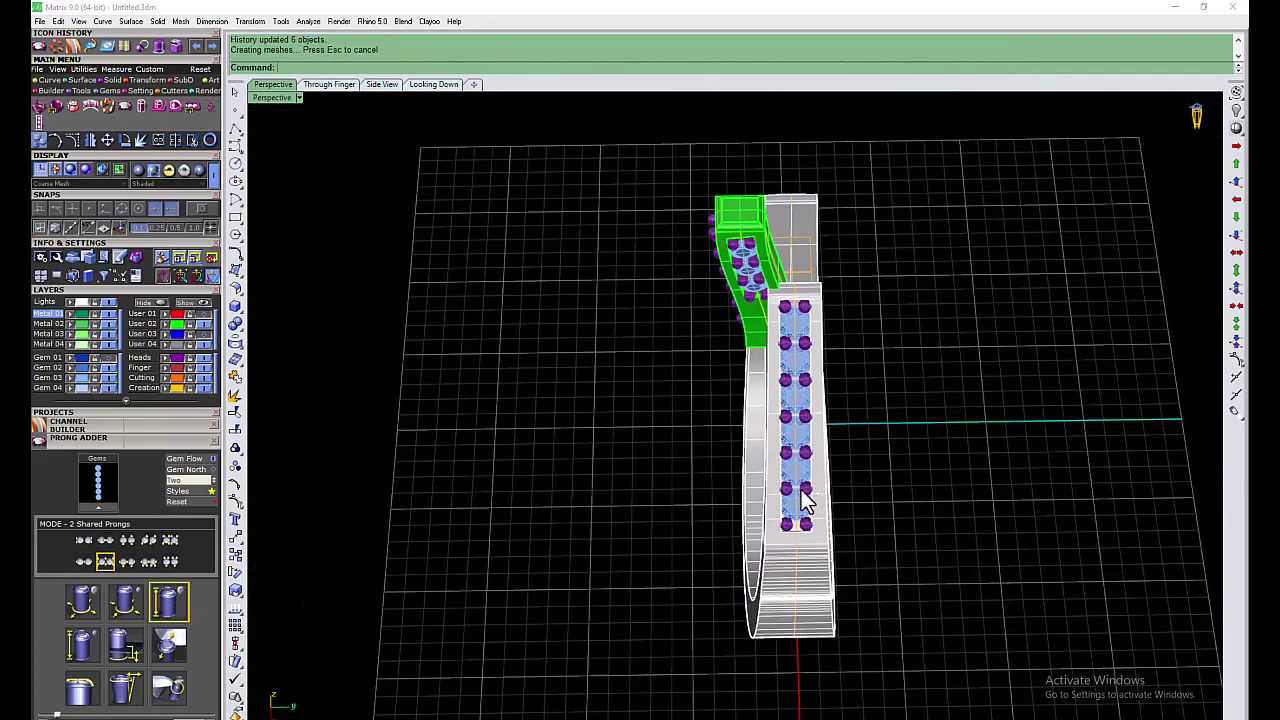
right_click_drag(893, 583, 878, 607)
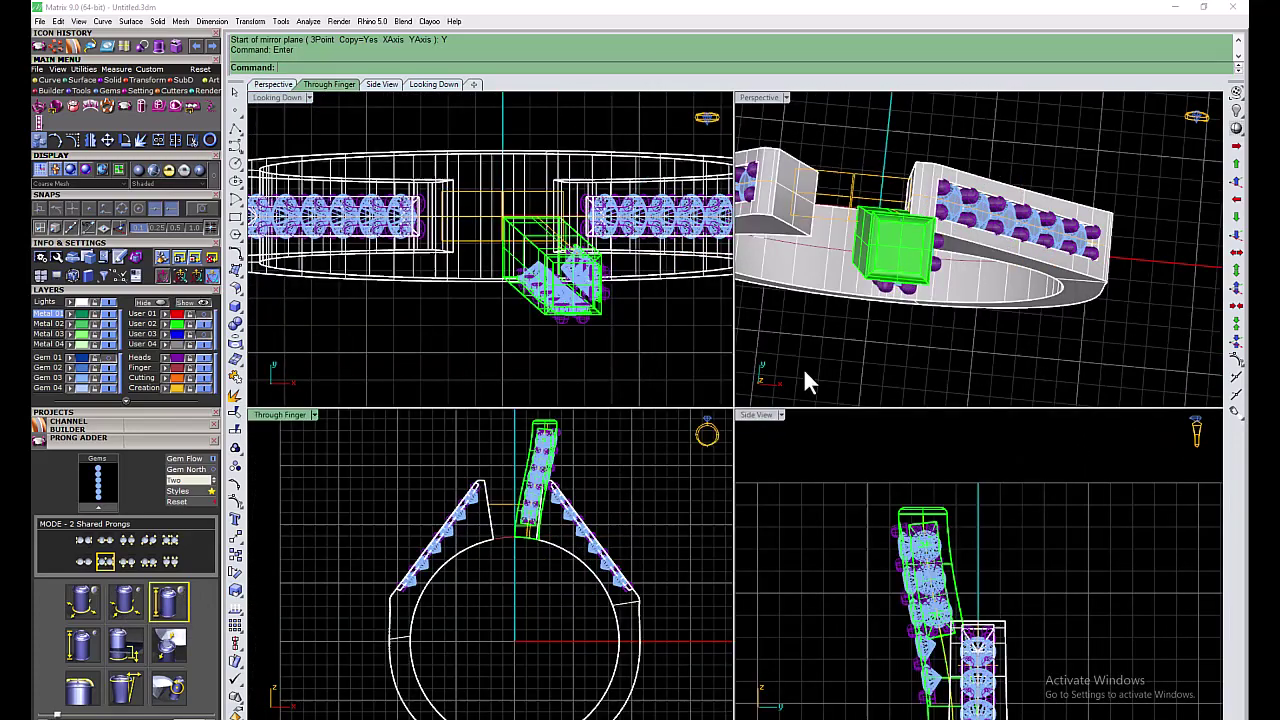
Step: Hide the ring metal, prongs, both shoulder gem rows and the orange finger curves
right_click_drag(527, 482, 512, 565)
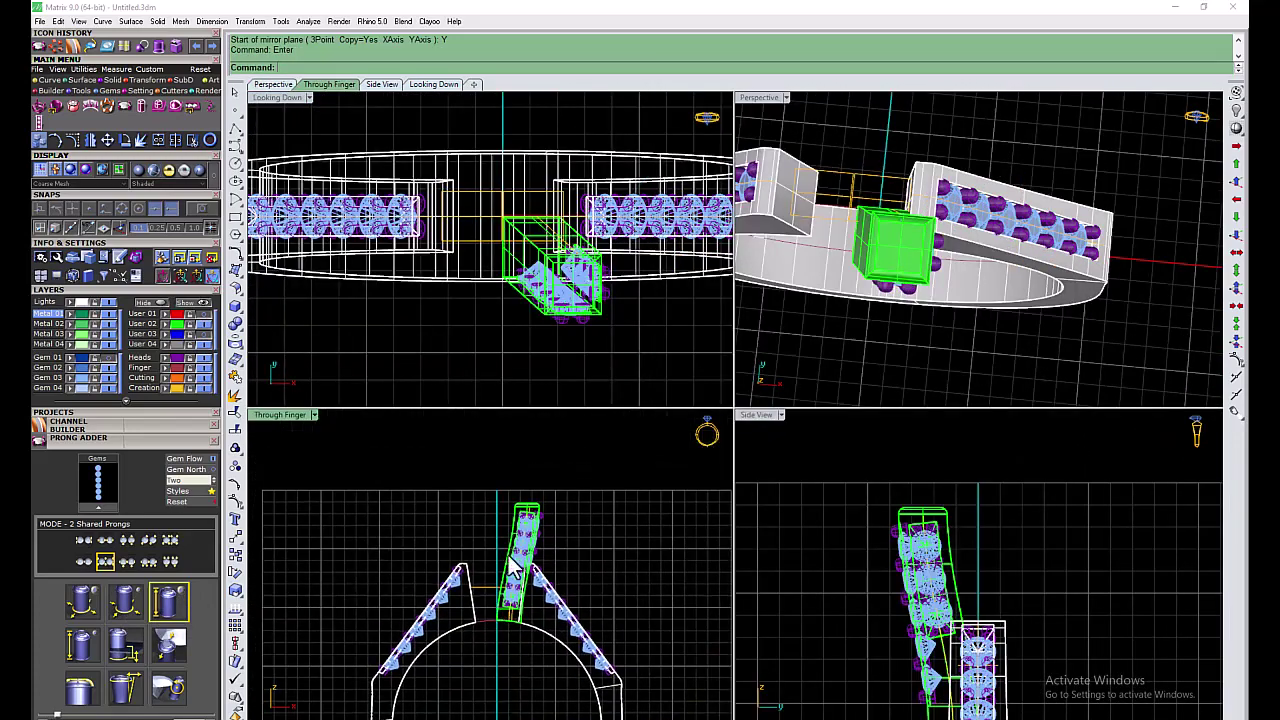
scroll(480, 510, "up", 3)
scroll(500, 540, "down", 4)
scroll(540, 540, "up", 4)
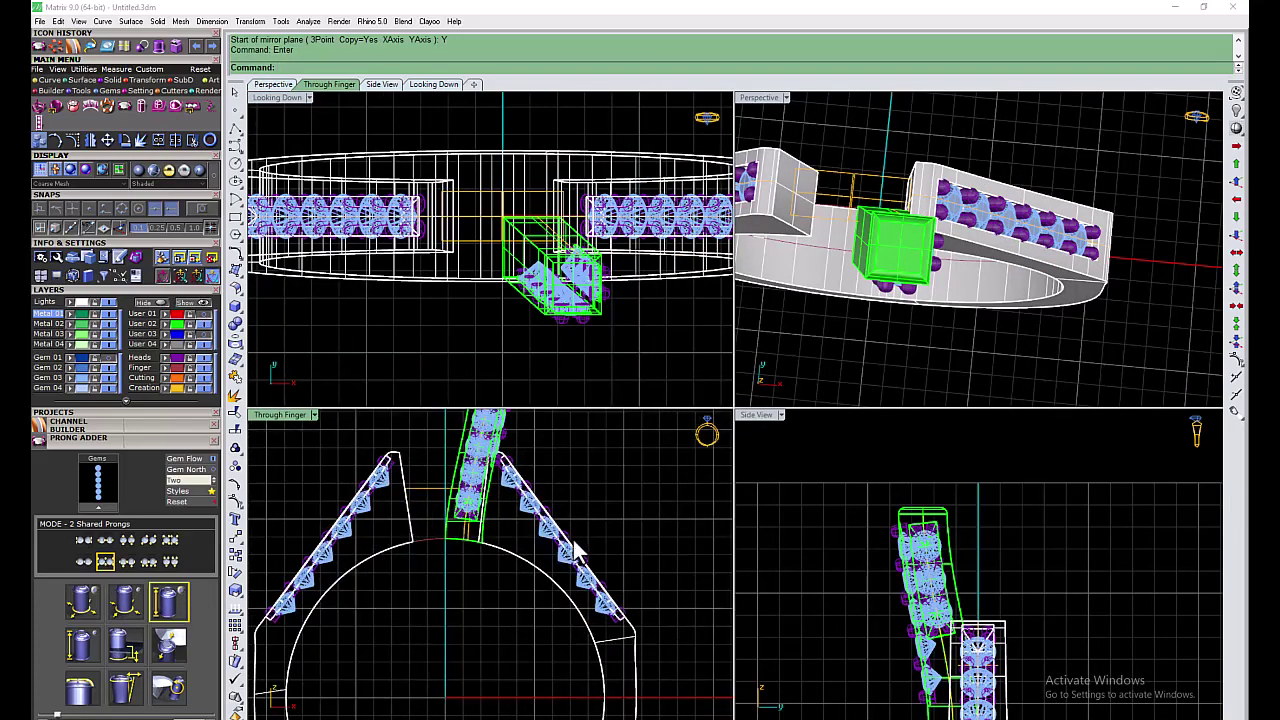
left_click(568, 540)
left_click(563, 443)
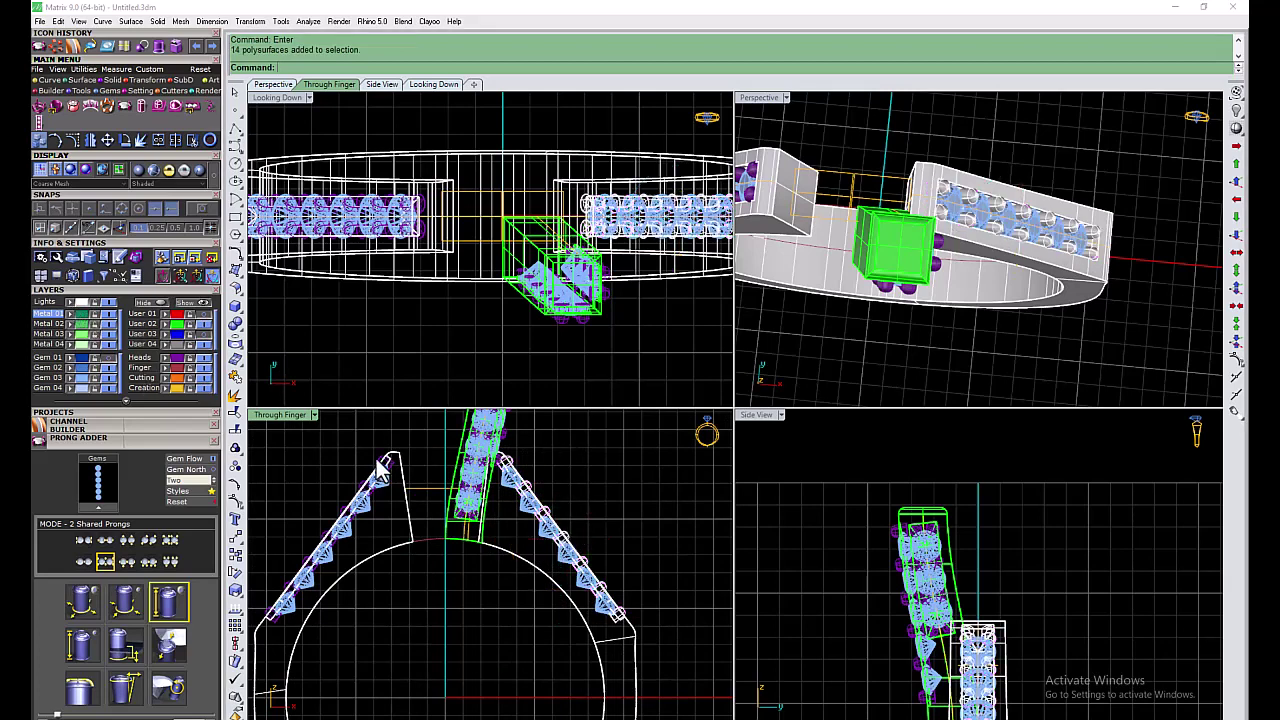
left_click(112, 313)
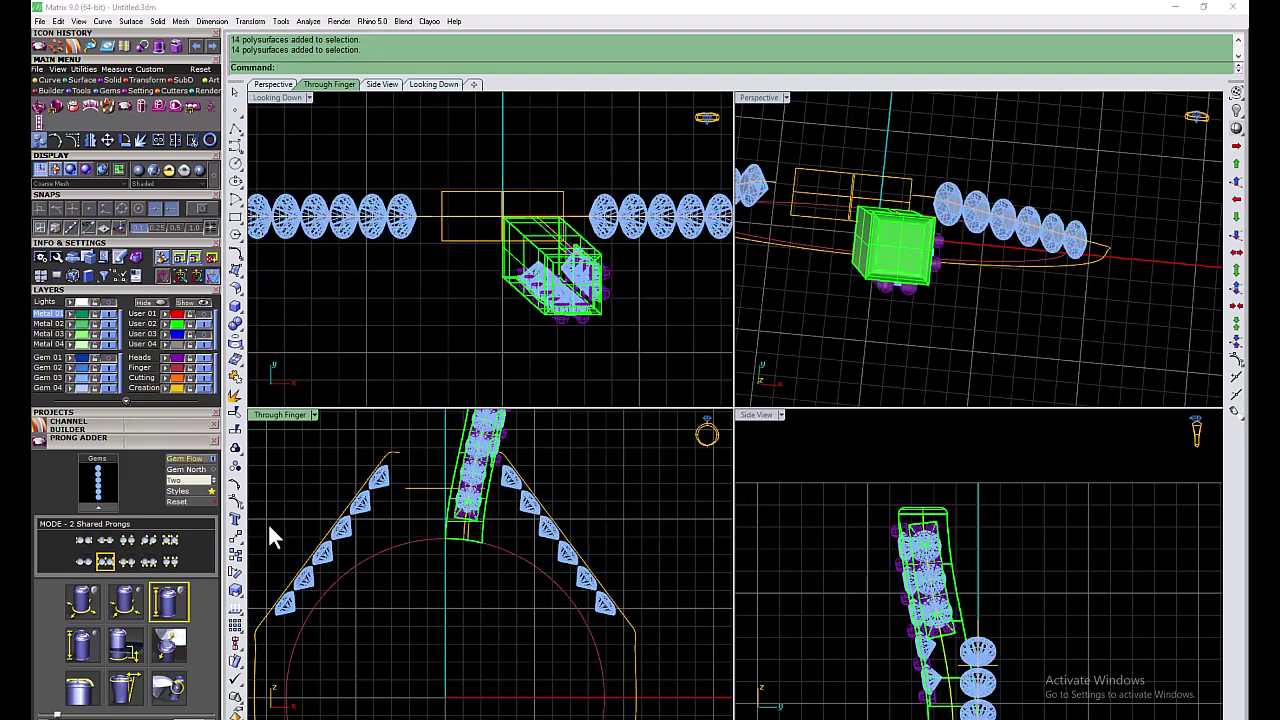
left_click_drag(268, 522, 455, 543)
left_click(560, 550, "shift")
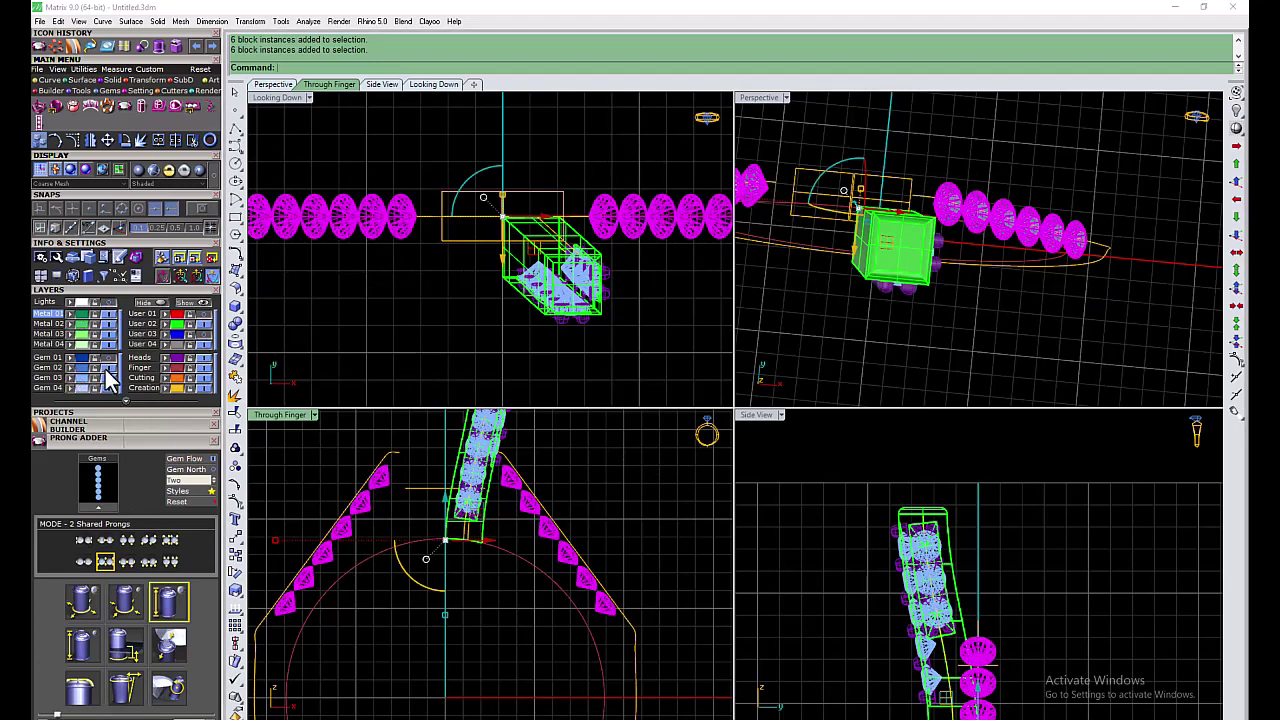
key("Delete")
left_click(205, 390)
Step: Undo the mirrored head copies, maximize Perspective and select the centre head
right_click_drag(451, 548, 451, 638)
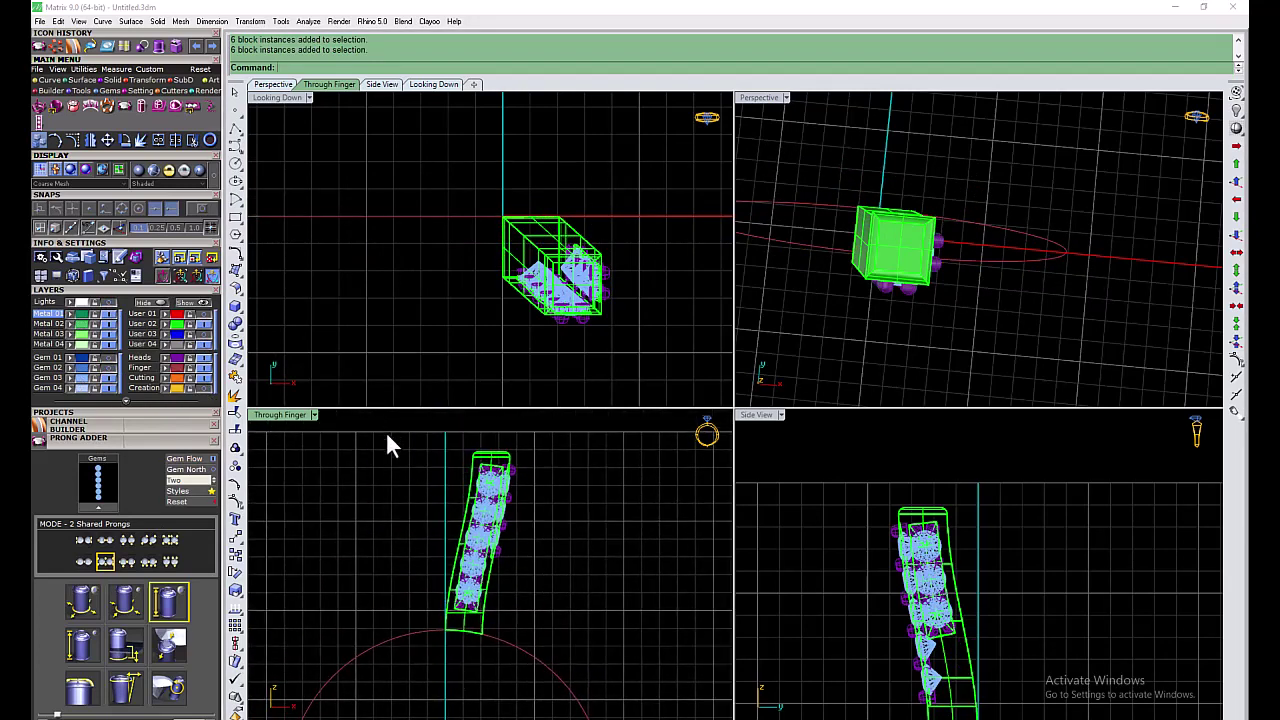
left_click(172, 345)
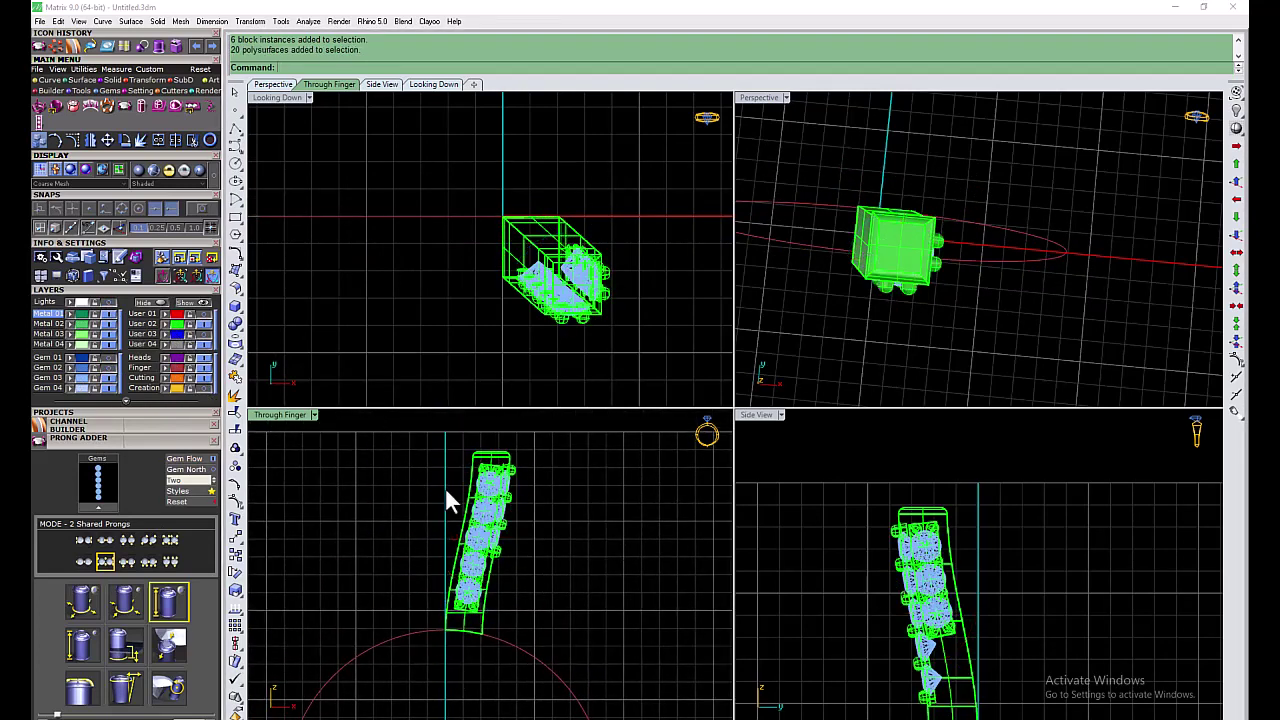
right_click_drag(445, 490, 445, 514)
left_click(186, 324)
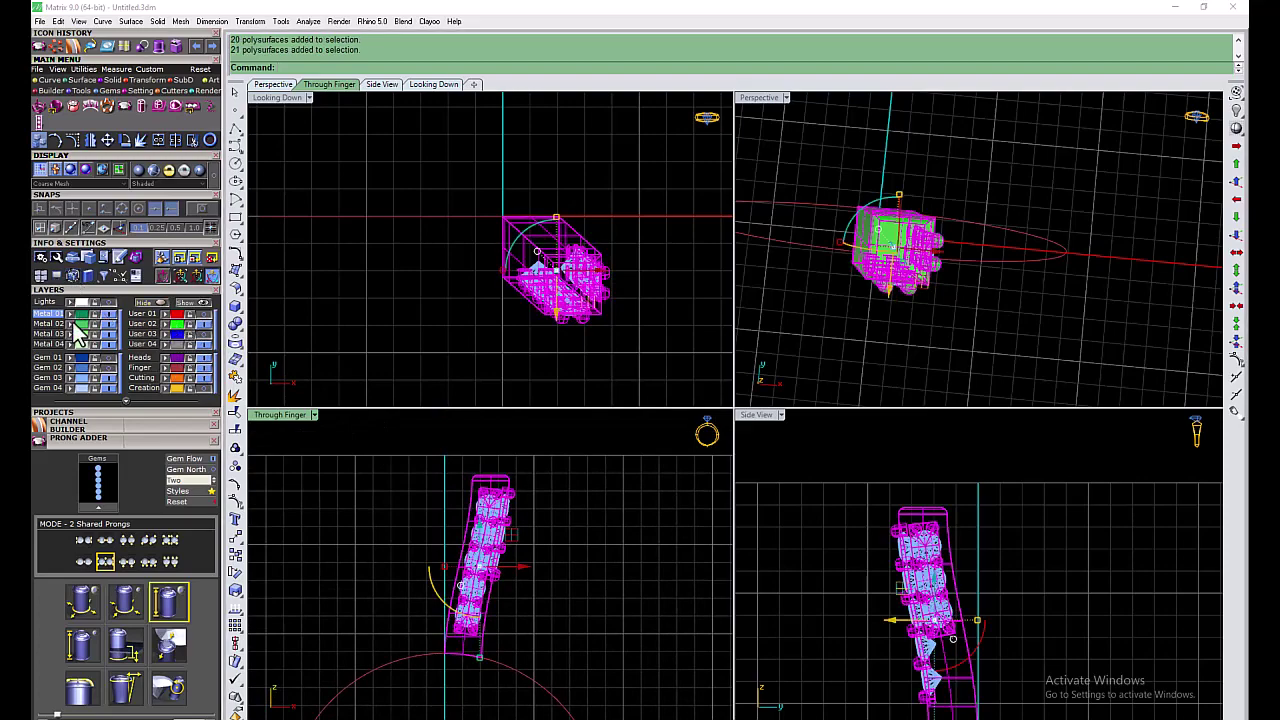
key("ctrl+z")
key("ctrl+z")
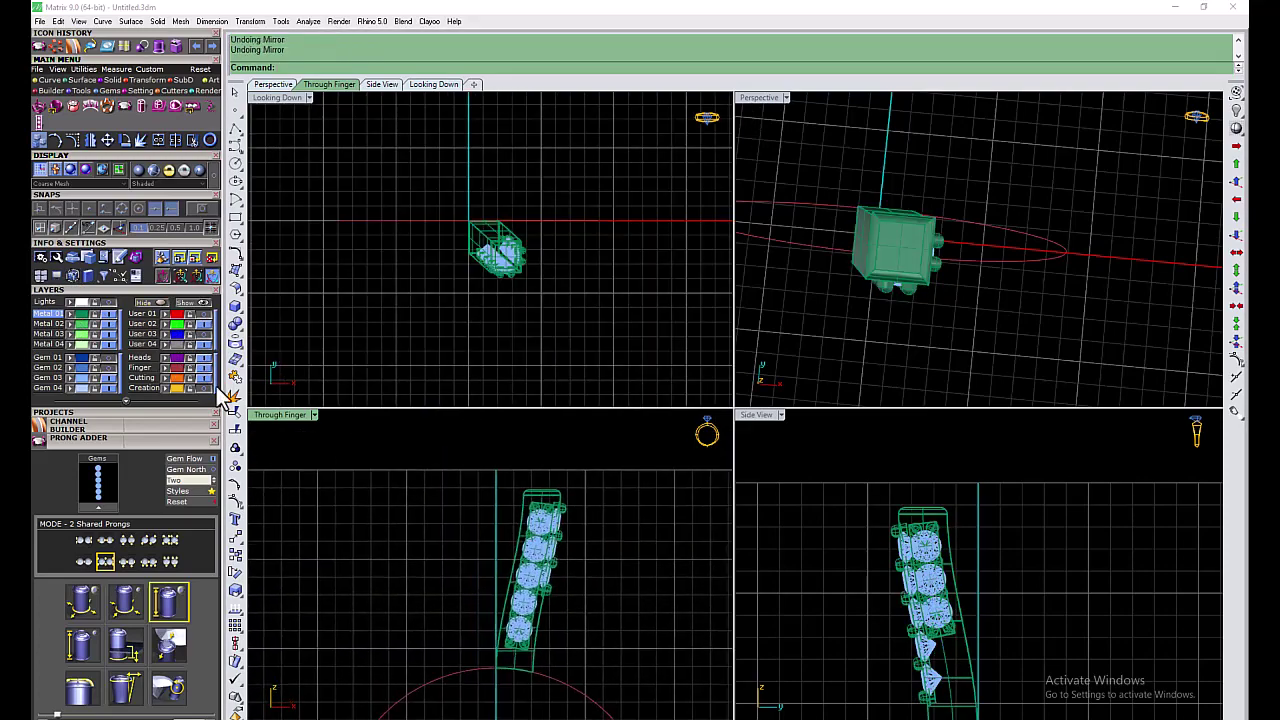
double_click(766, 100)
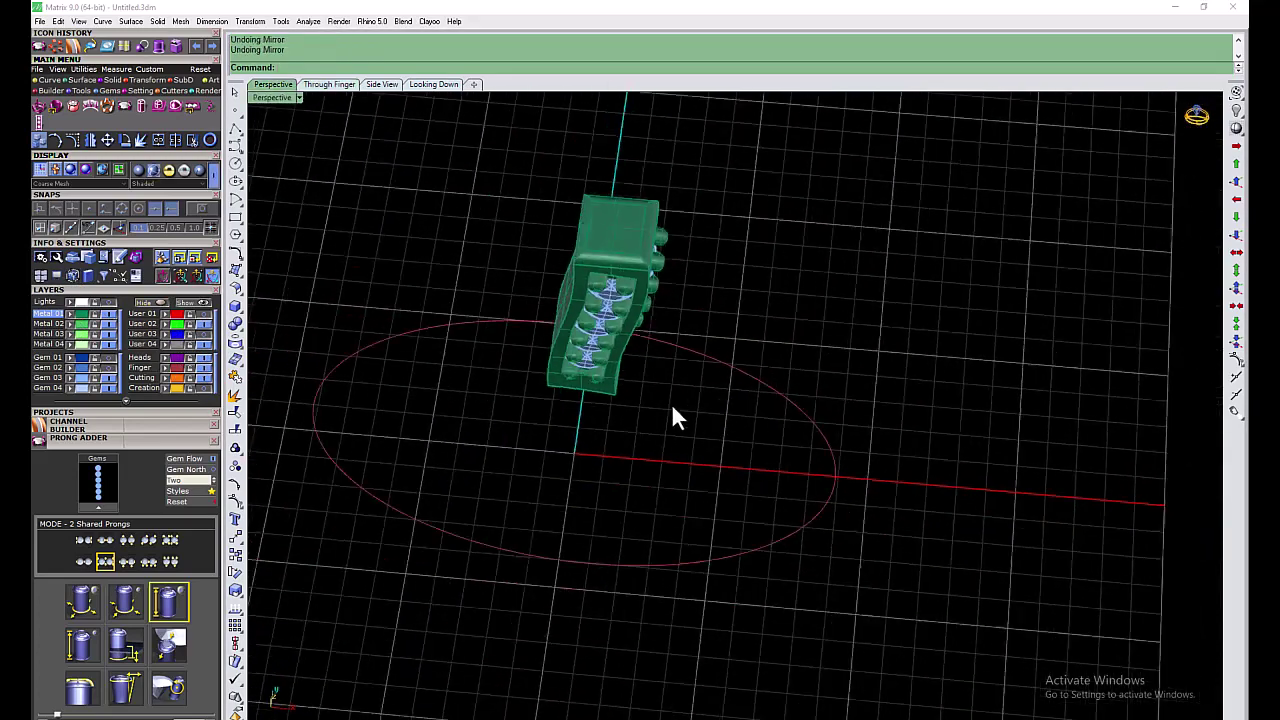
right_click_drag(671, 414, 611, 357)
left_click(611, 357)
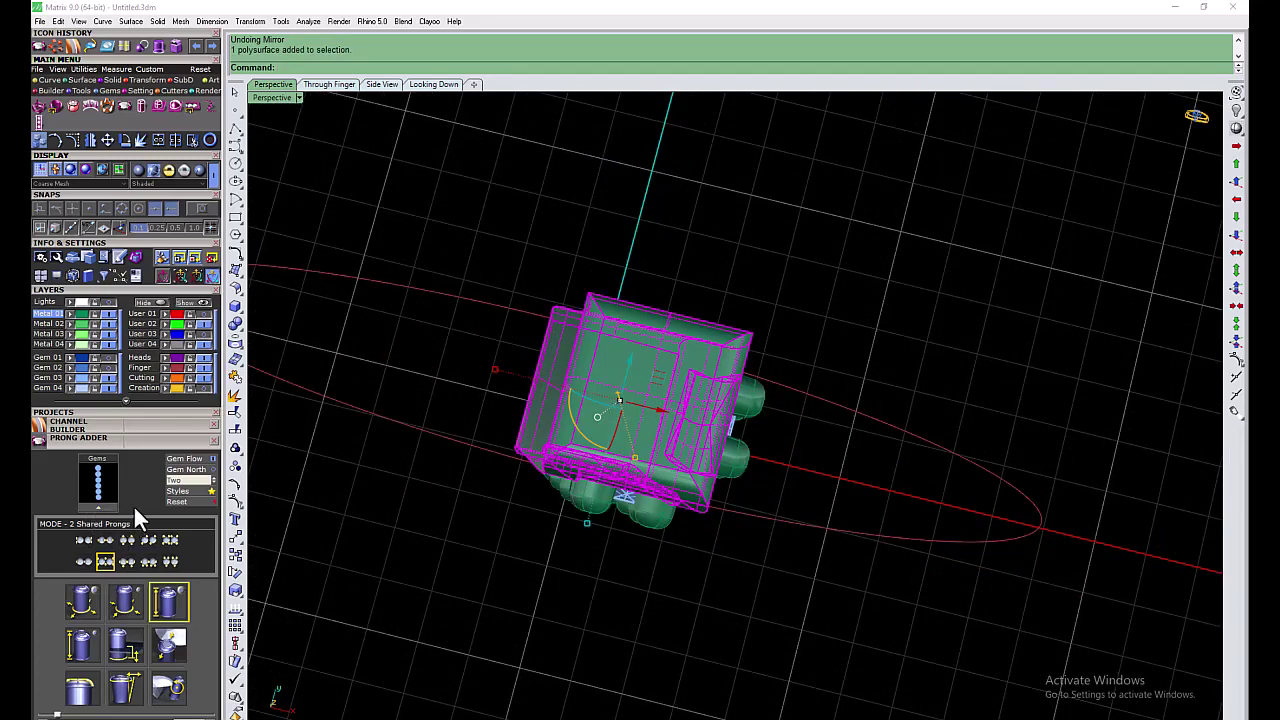
left_click(108, 90)
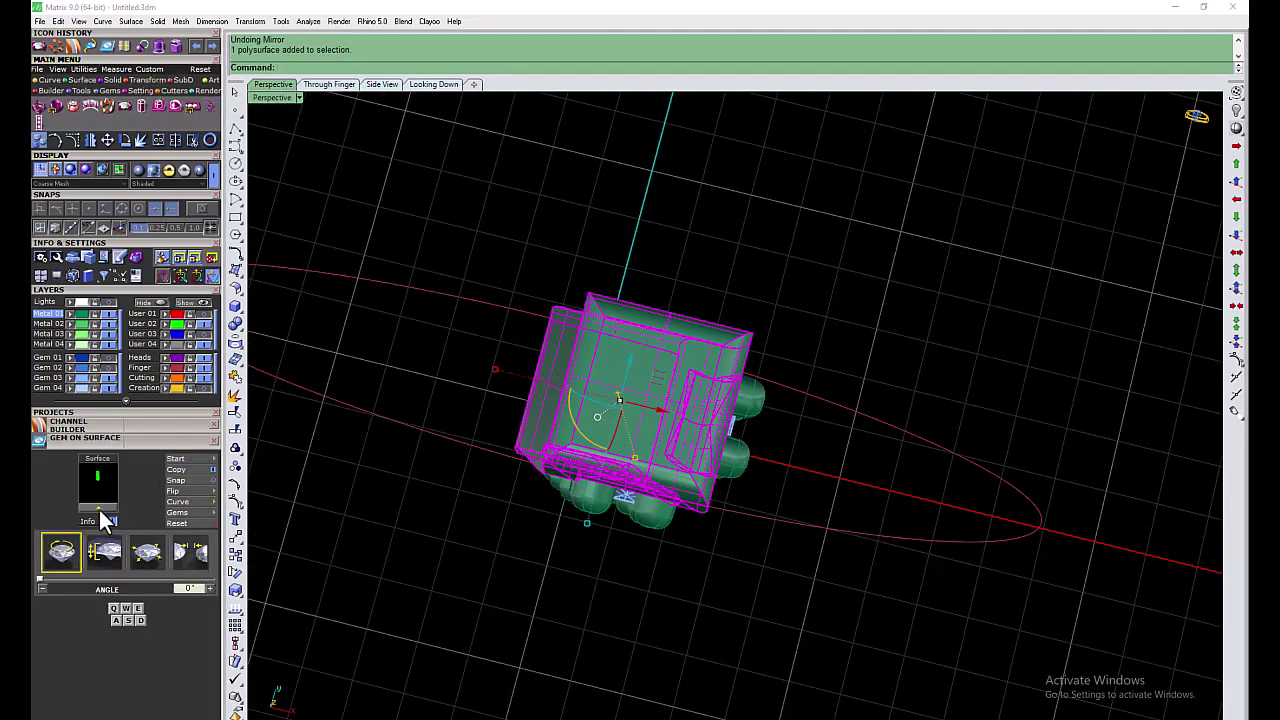
Step: Place a 1.4-scale round gem on the head's top face and inspect it
left_click(646, 392)
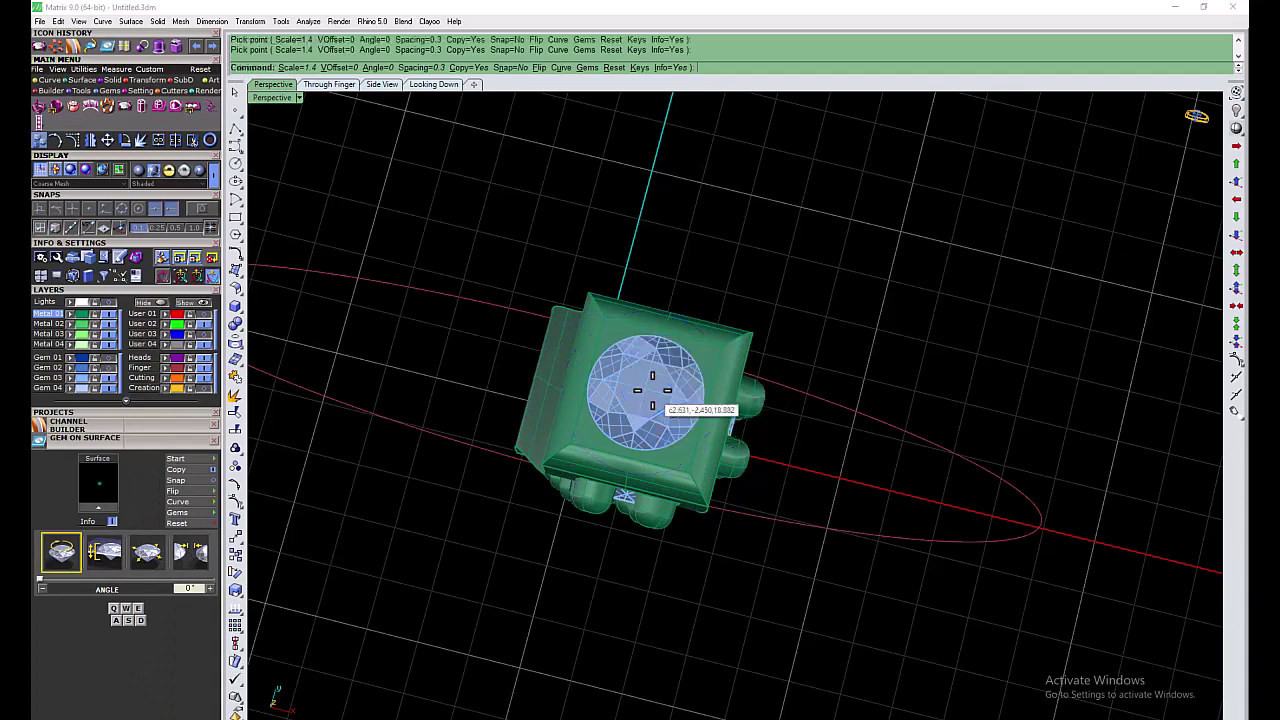
mouse_move(646, 392)
right_mouse_down()
mouse_move(681, 476)
mouse_move(720, 466)
right_mouse_up()
left_click(684, 474)
left_click(728, 500)
left_click(756, 405)
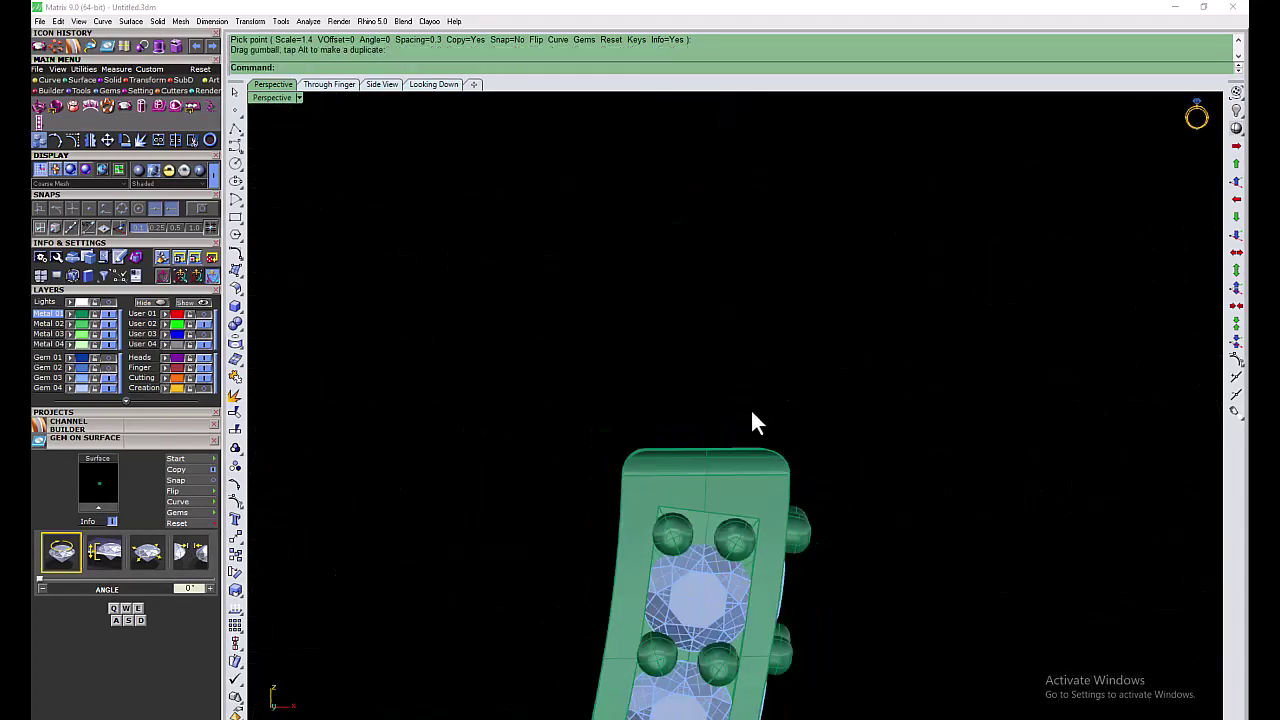
scroll(758, 423, "down", 5)
right_click_drag(760, 423, 668, 591)
scroll(700, 570, "up", 5)
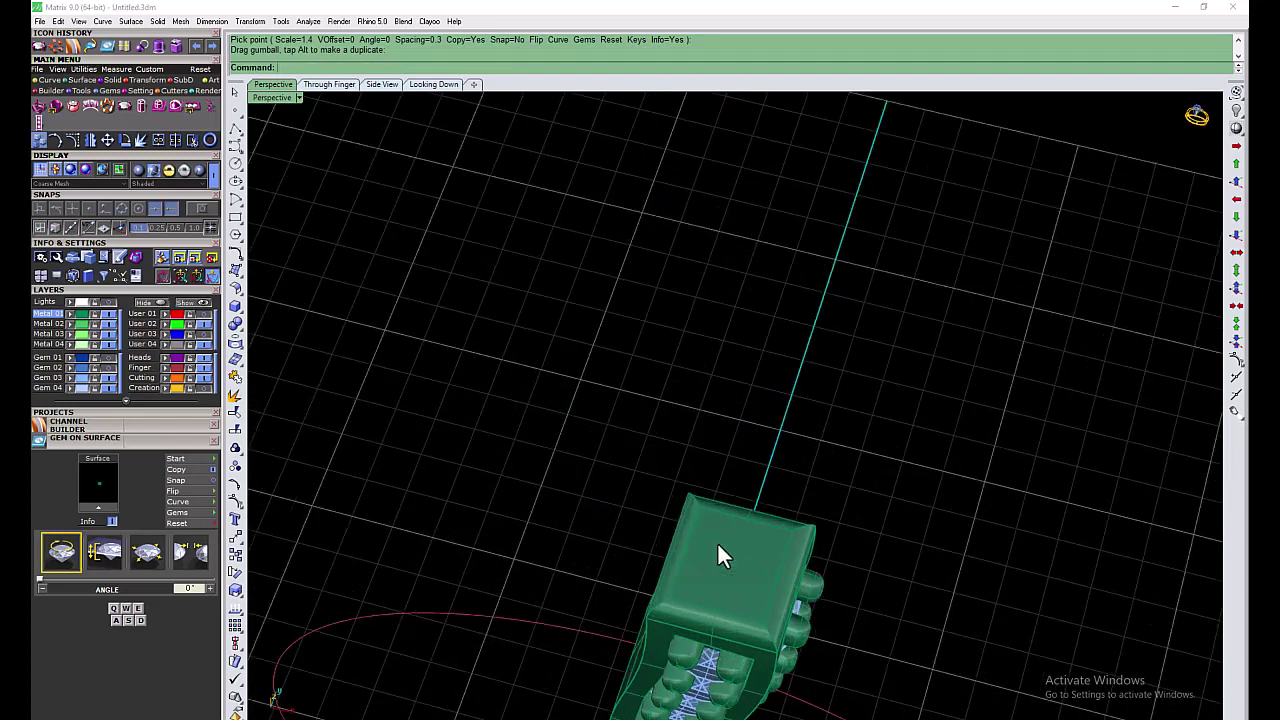
Step: Create a Divot Straight gem cutter for the centre gem
left_click(165, 90)
left_click(43, 108)
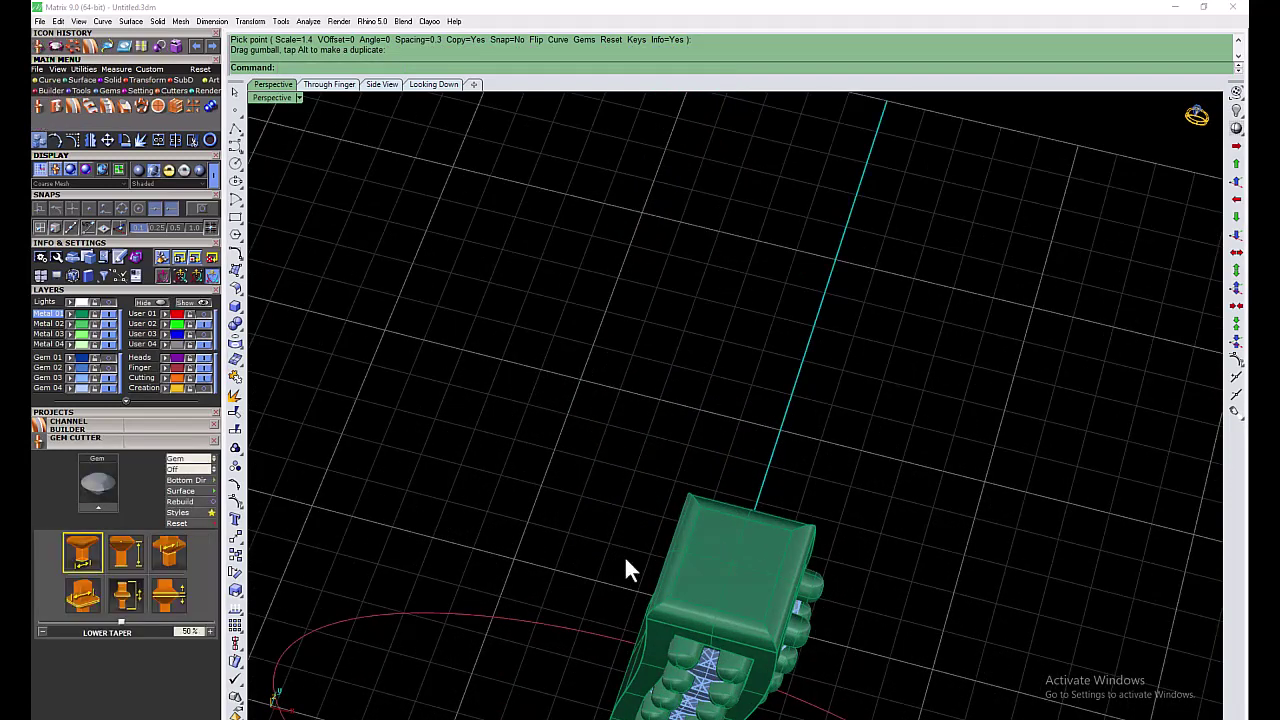
left_click(728, 565)
left_click(211, 511)
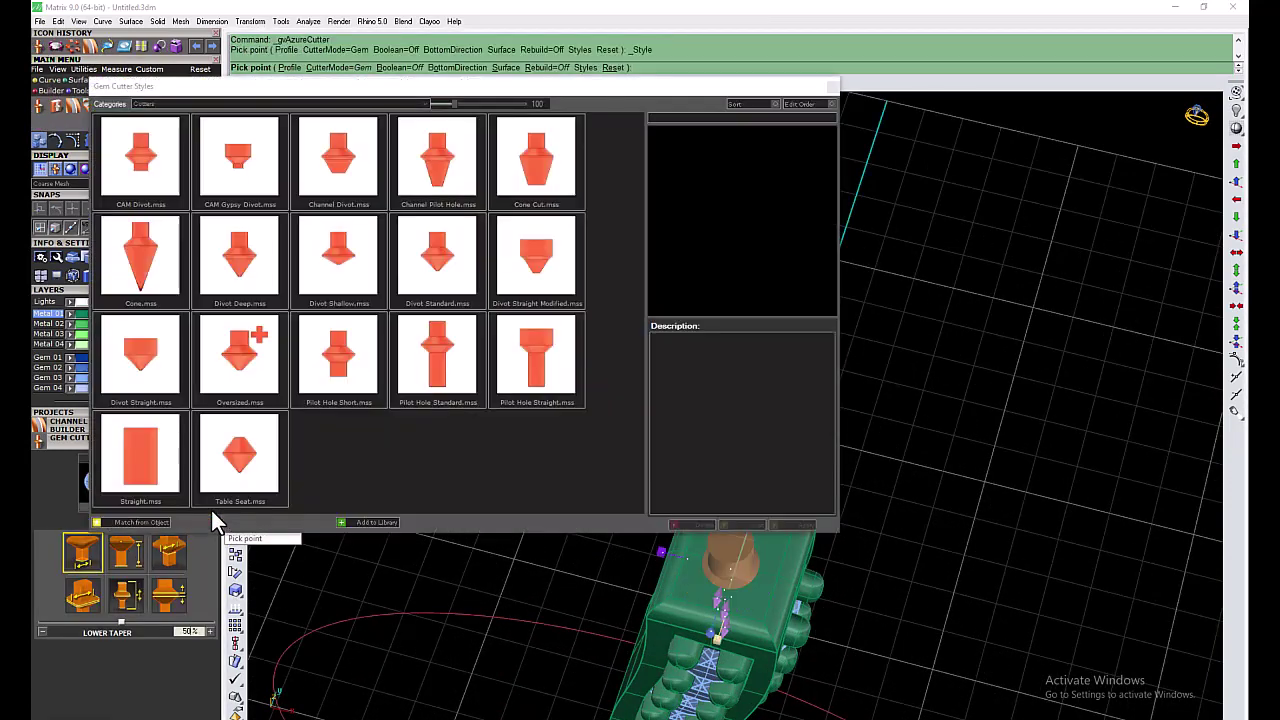
left_click(534, 258)
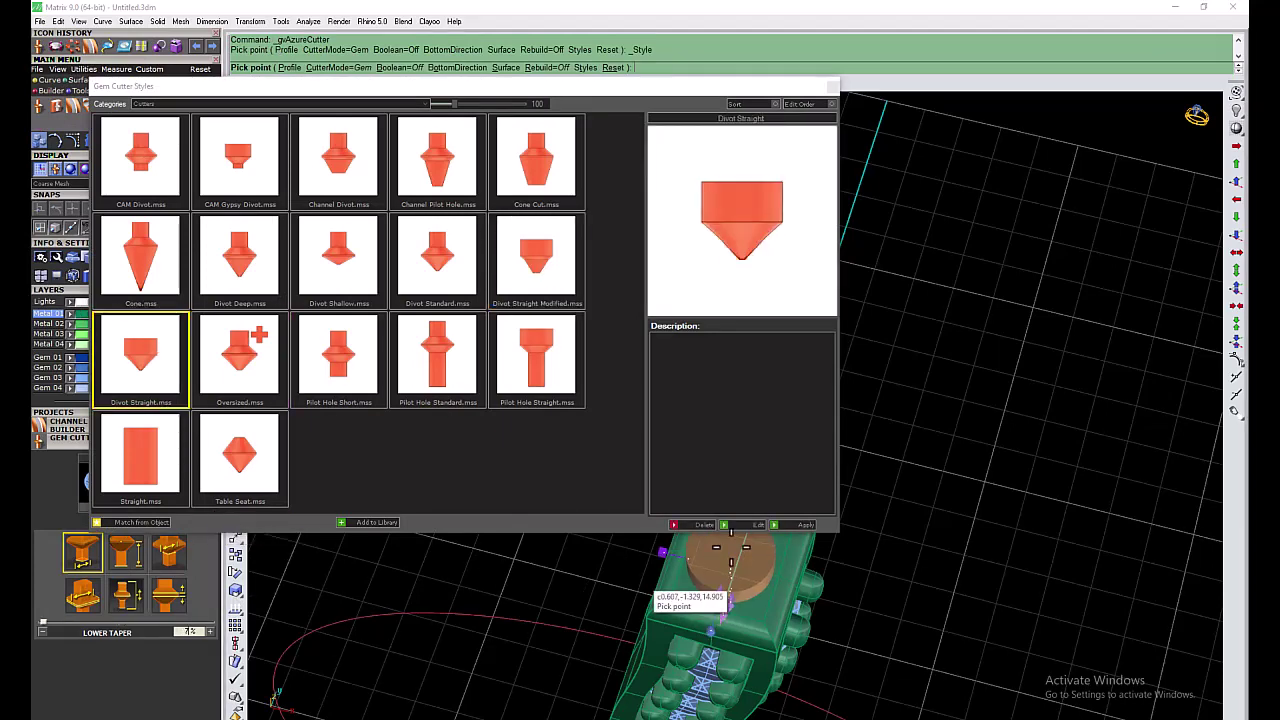
left_click(805, 524)
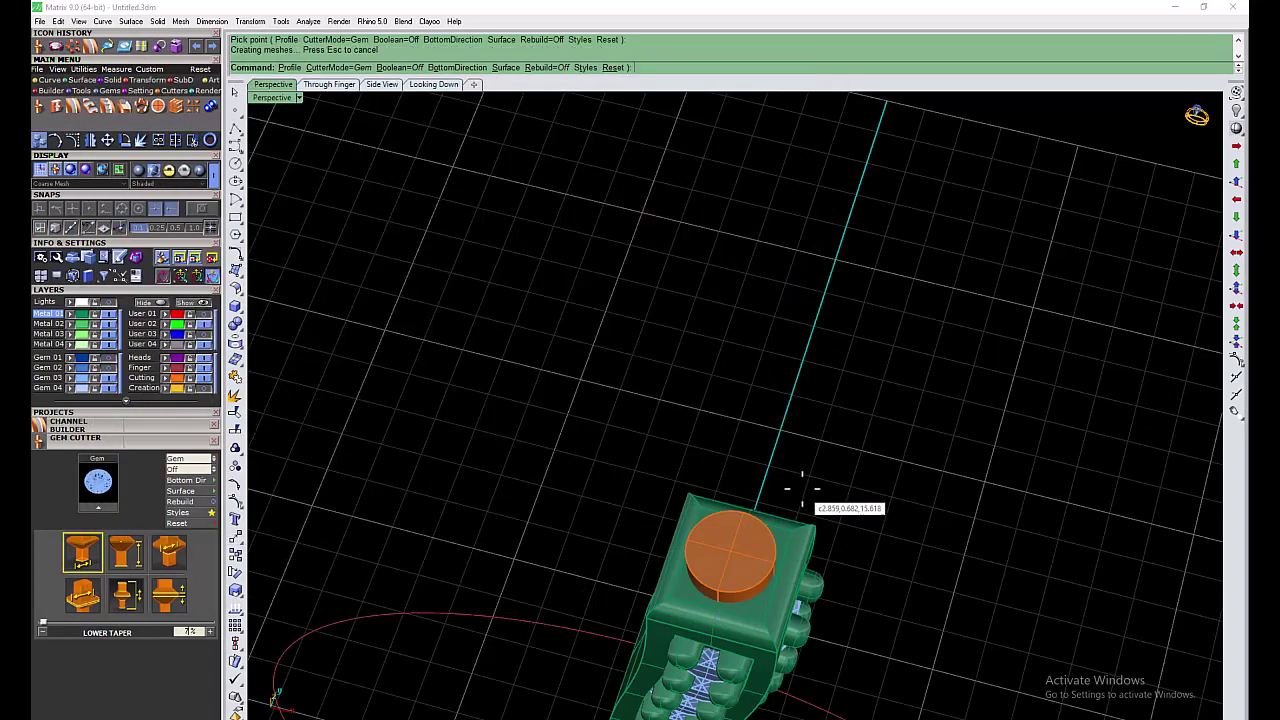
Step: Boolean-subtract the cutter from the head to cut the gem seat
left_click(113, 88)
left_click(41, 106)
left_click(768, 642)
key("Return")
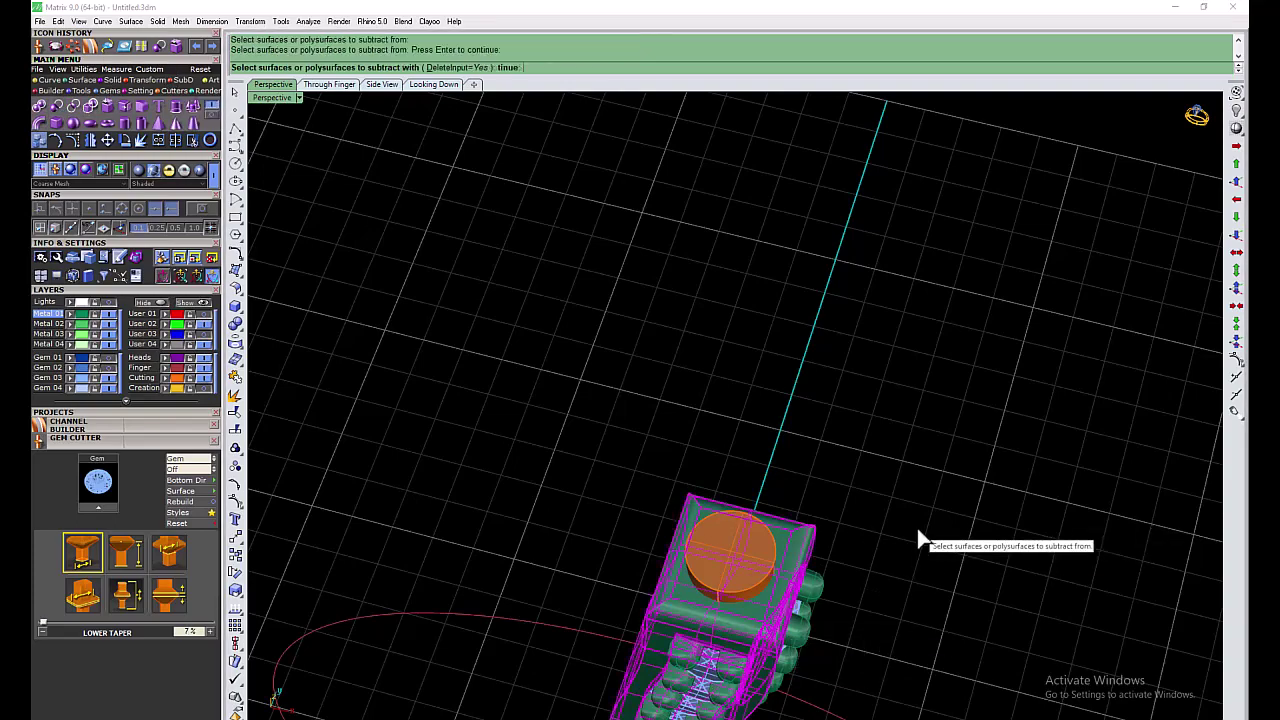
key("Return")
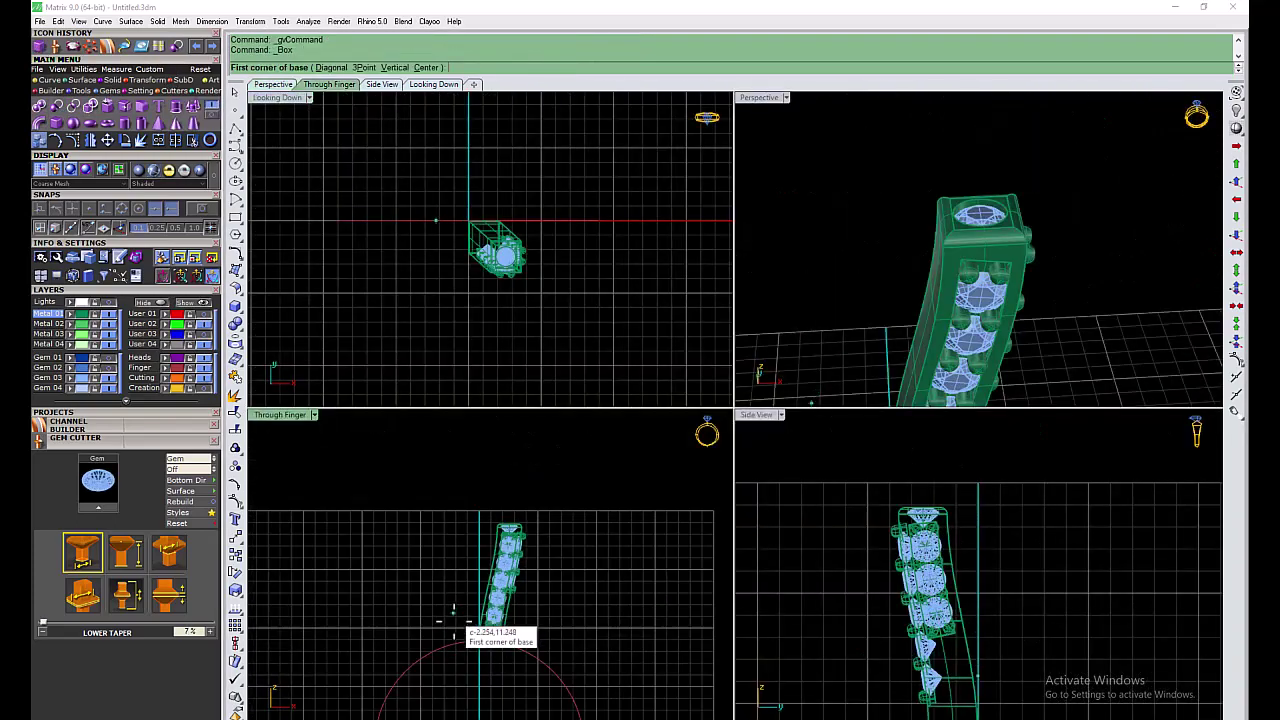
Step: Draw a cutting box with its first corner at the origin
scroll(453, 618, "up", 3)
type("0")
key("Return")
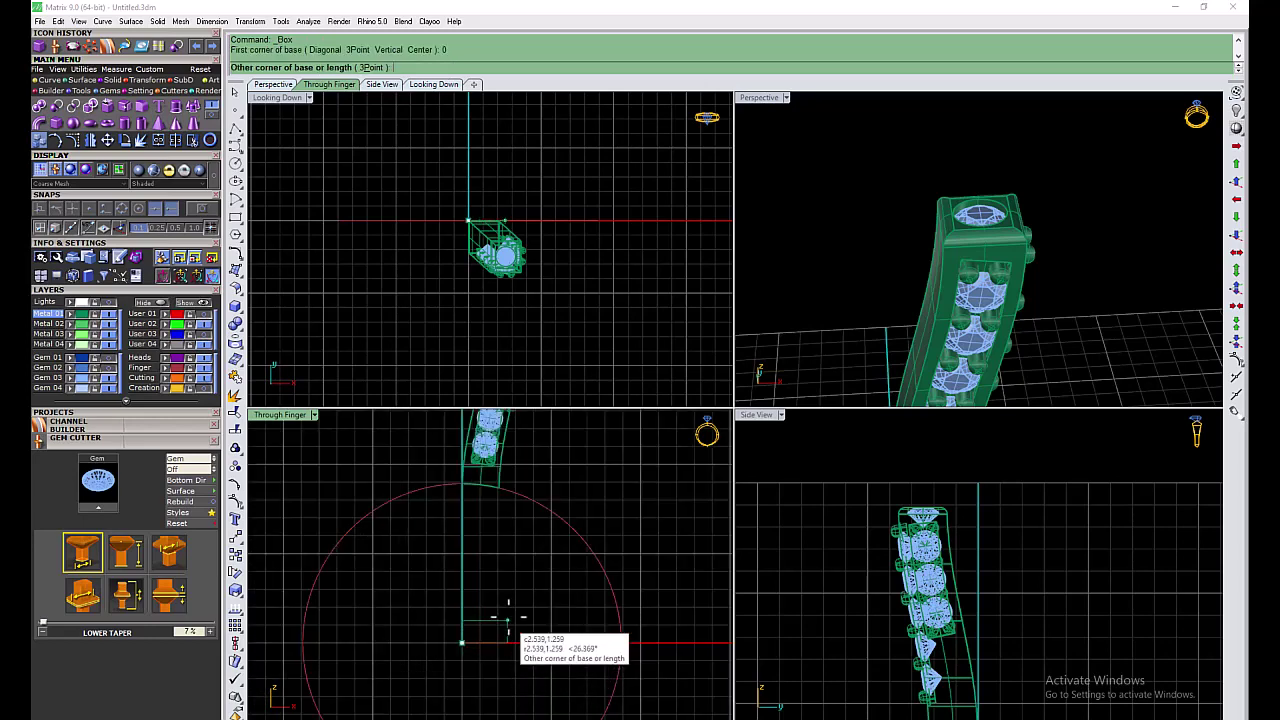
scroll(508, 618, "up", 2)
left_click(490, 598)
scroll(960, 600, "down", 2)
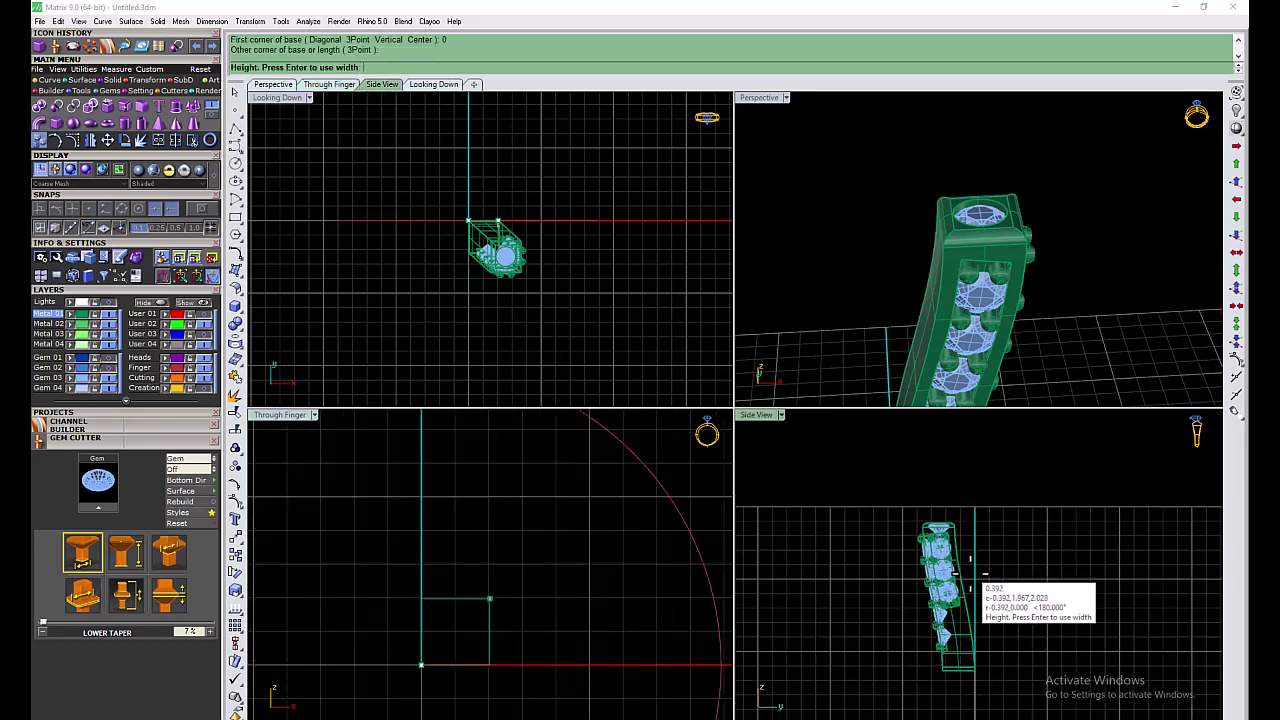
scroll(1007, 685, "down", 2)
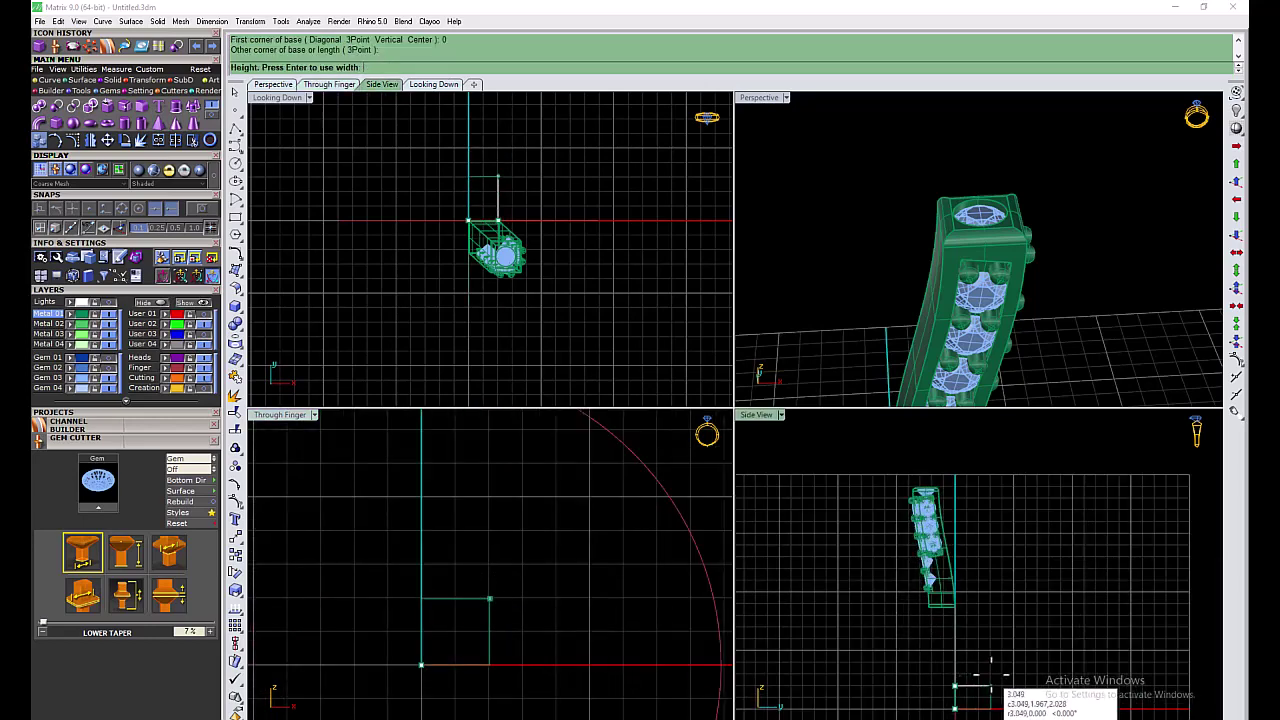
left_click(992, 674)
Step: Move the cutting box up from the band and down onto the centre gem
left_click(971, 692)
right_click_drag(971, 692, 934, 645)
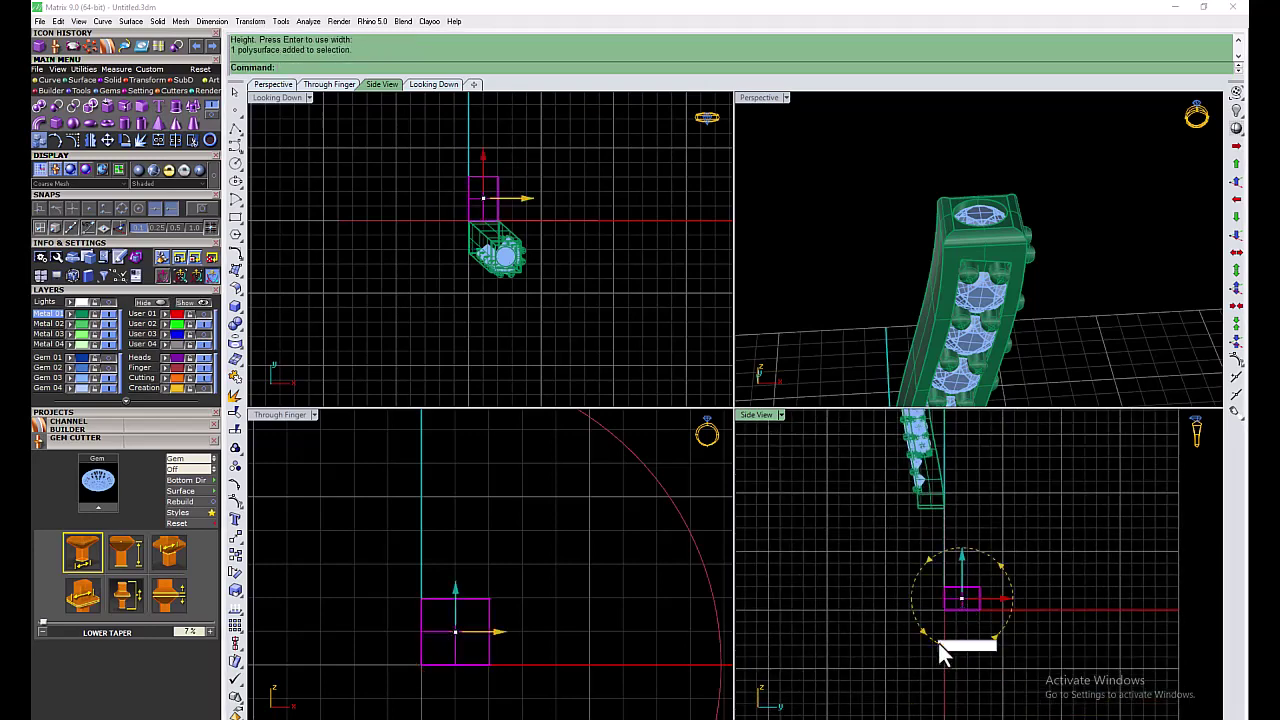
scroll(516, 599, "down", 3)
right_click_drag(516, 599, 525, 667)
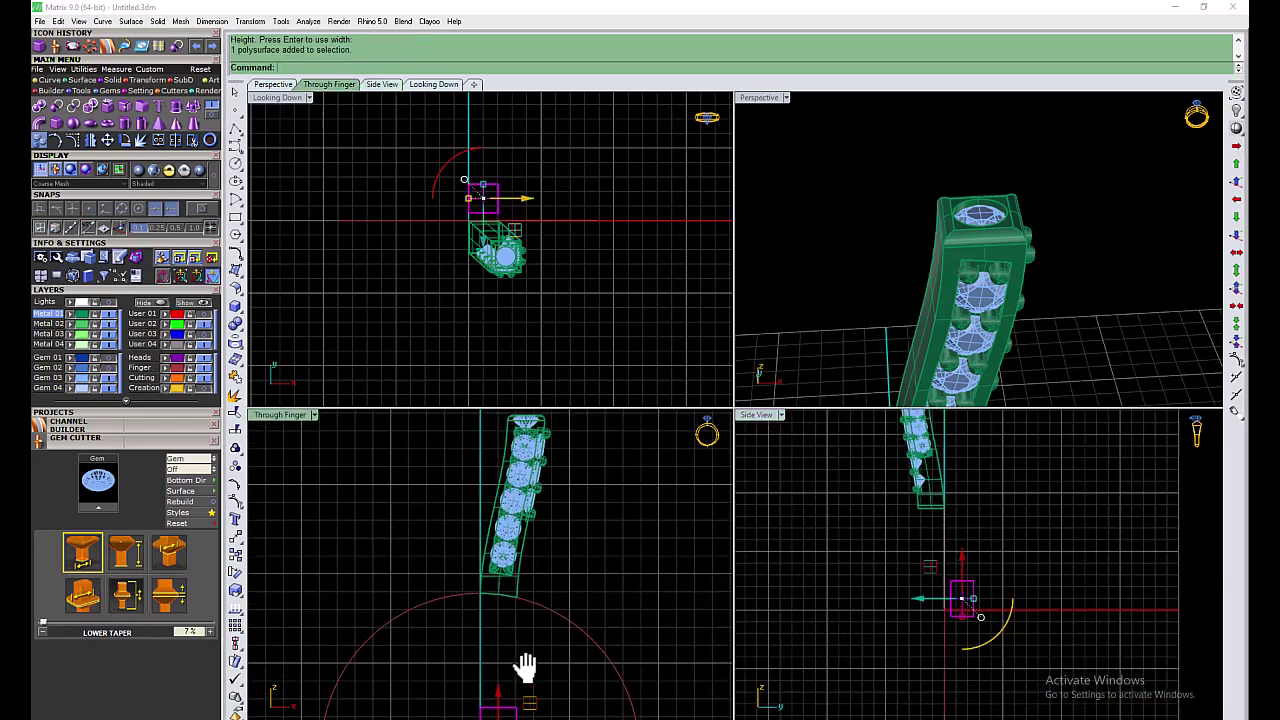
left_click_drag(525, 667, 563, 623)
right_click_drag(563, 623, 523, 571)
mouse_move(523, 571)
left_mouse_down()
mouse_move(537, 607)
mouse_move(508, 523)
left_mouse_up()
scroll(508, 571, "up", 2)
mouse_move(508, 571)
left_mouse_down()
mouse_move(508, 537)
mouse_move(580, 563)
mouse_move(600, 551)
mouse_move(567, 540)
mouse_move(565, 559)
left_mouse_up()
scroll(485, 196, "up", 3)
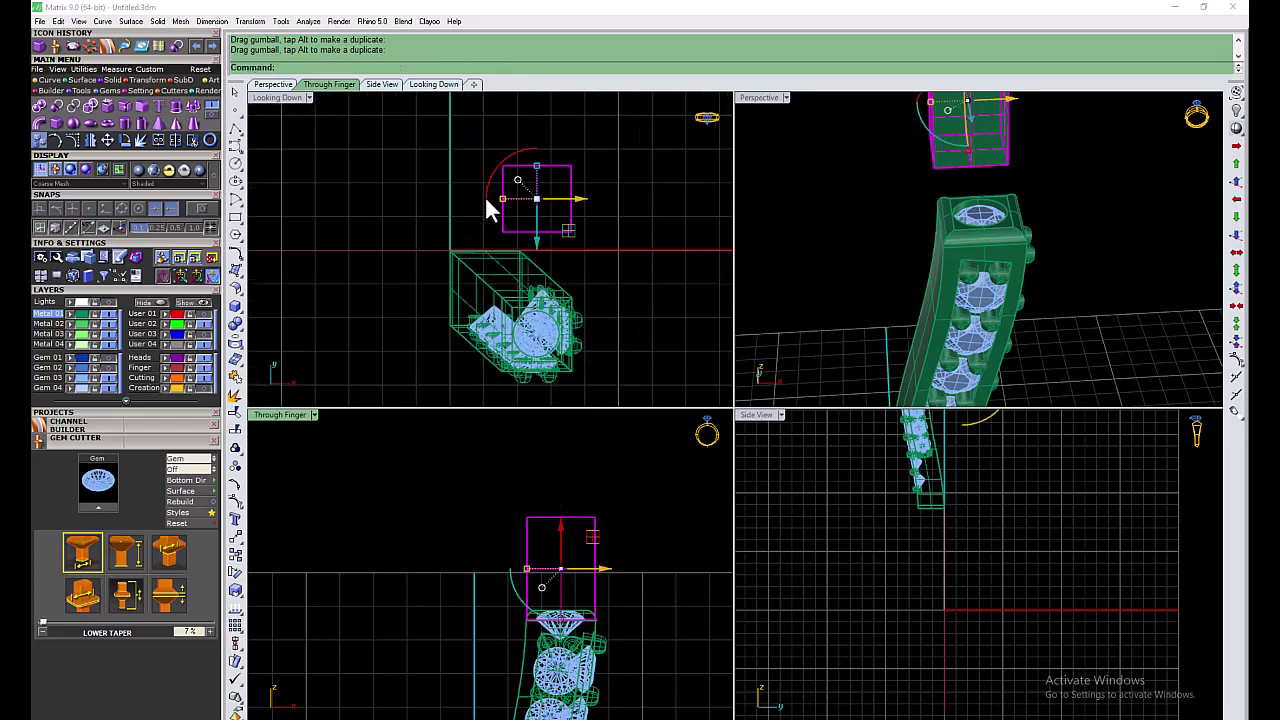
left_click_drag(532, 231, 532, 358)
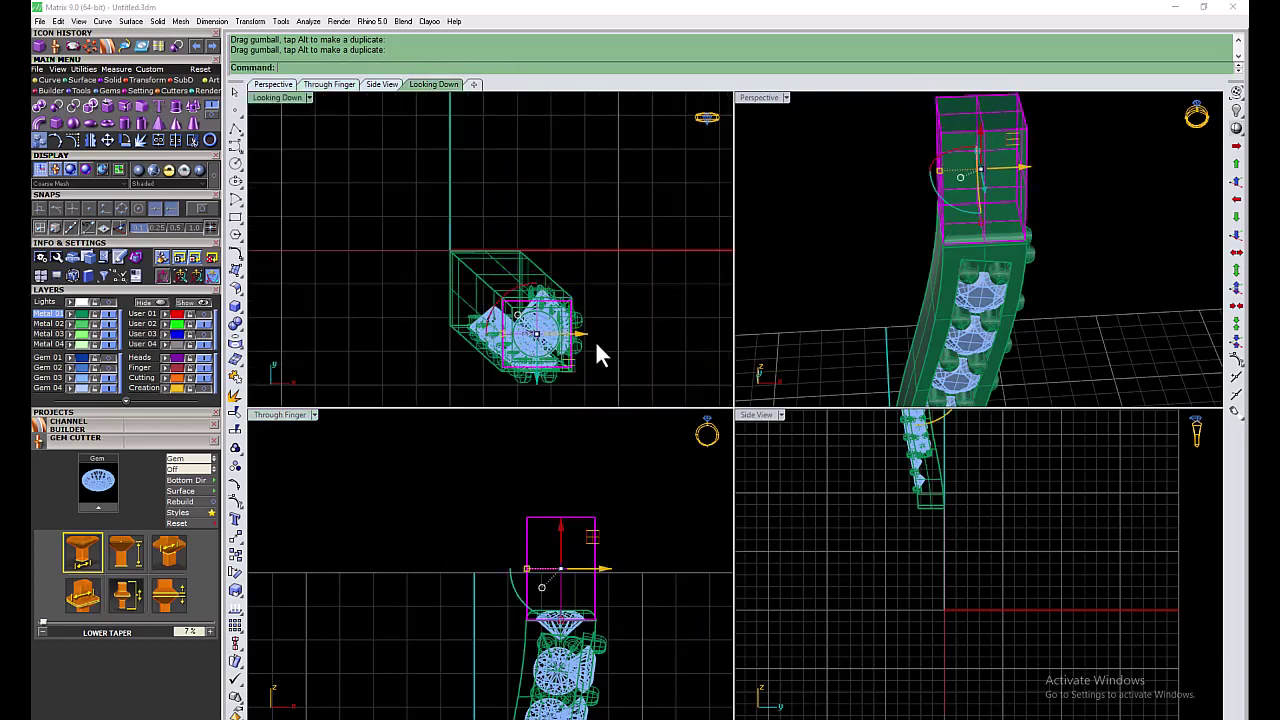
left_click(916, 211)
Step: Fine-tune the box over the gem and shrink it to about 0.786 scale
mouse_move(916, 211)
right_mouse_down()
mouse_move(1017, 245)
mouse_move(980, 286)
mouse_move(1206, 223)
mouse_move(859, 153)
mouse_move(895, 157)
right_mouse_up()
left_click(911, 164)
left_click_drag(895, 157, 897, 160)
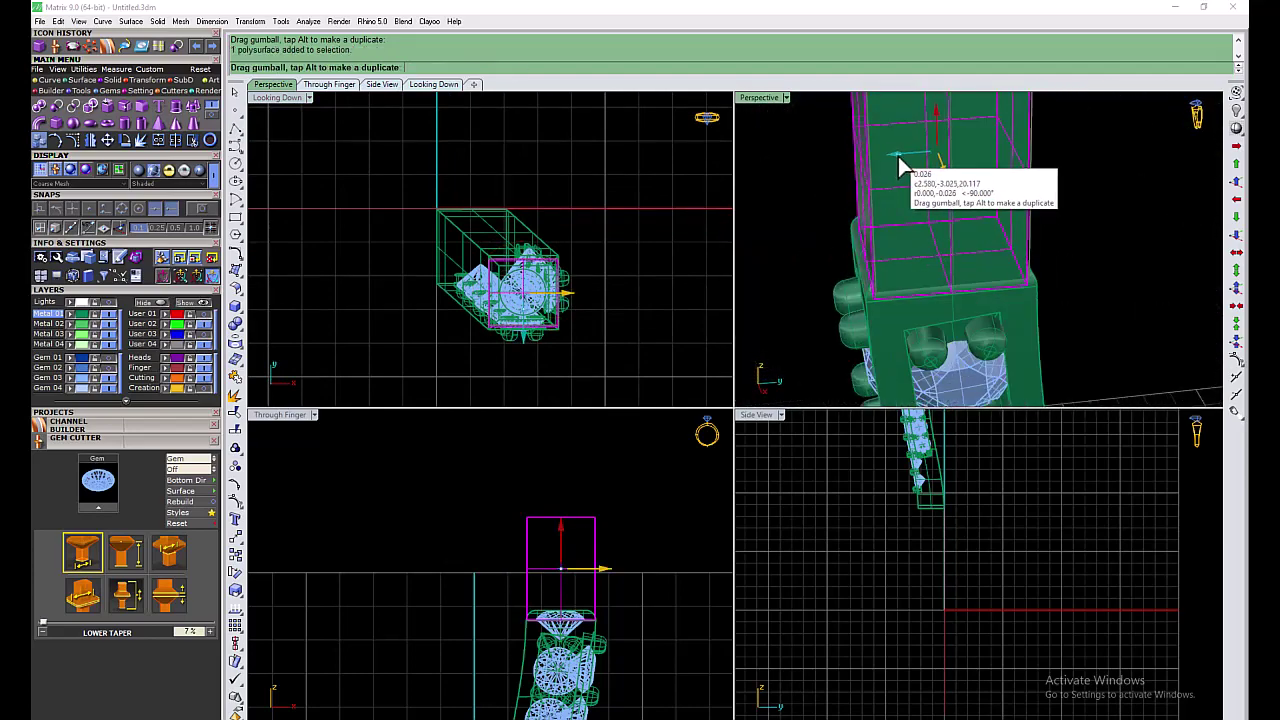
mouse_move(527, 570)
left_mouse_down()
mouse_move(566, 571)
mouse_move(566, 557)
left_mouse_up()
key("Escape")
mouse_move(820, 386)
right_mouse_down()
mouse_move(918, 263)
mouse_move(943, 331)
mouse_move(917, 194)
right_mouse_up()
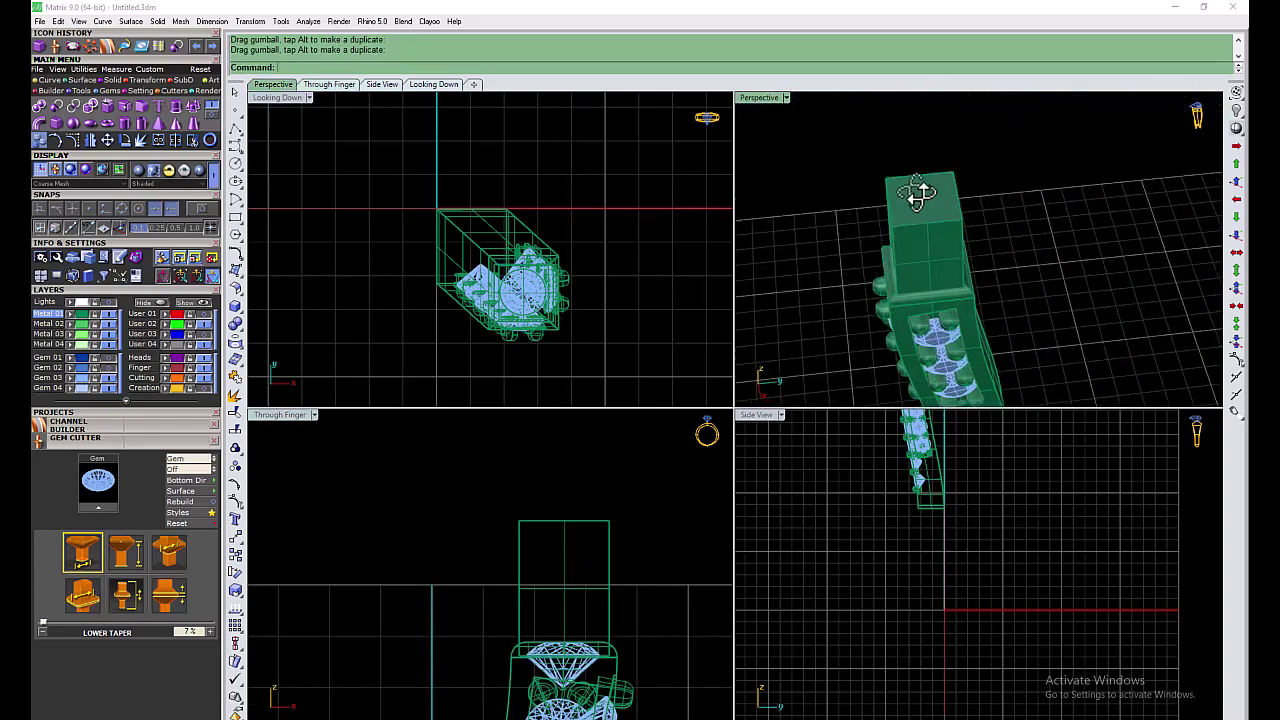
left_click(522, 596)
left_click_drag(522, 591, 523, 594)
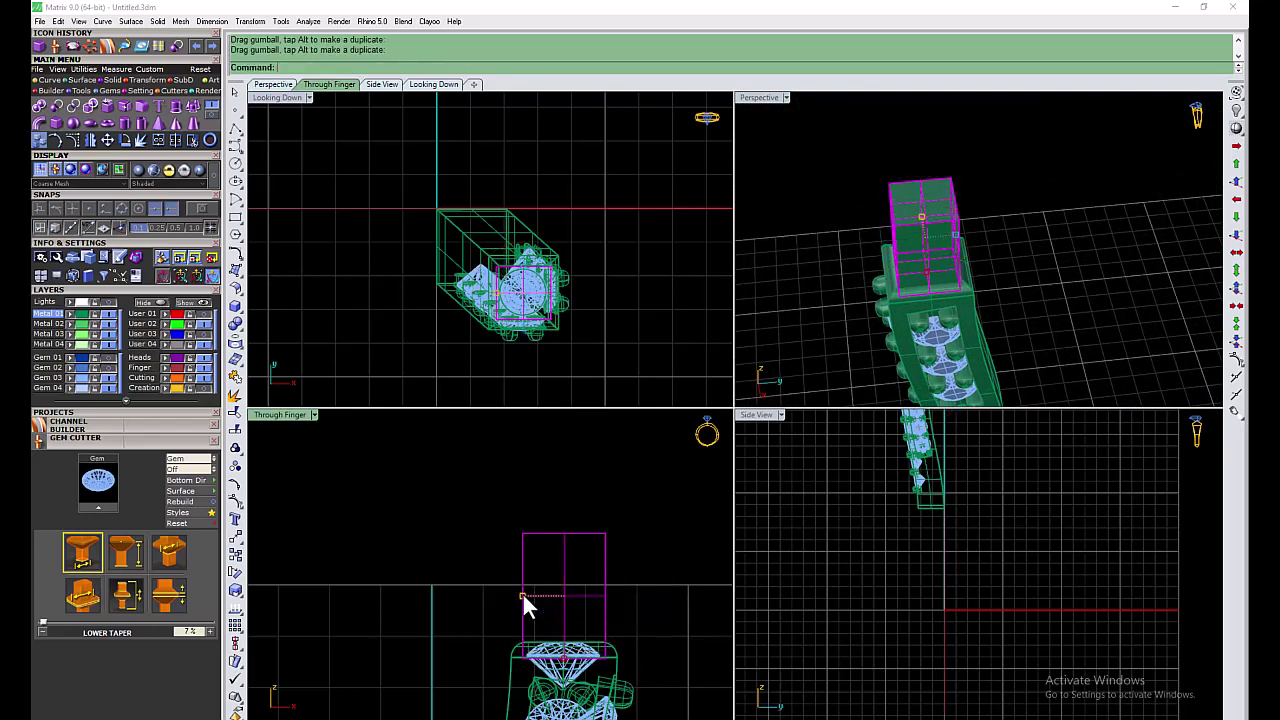
left_click_drag(566, 571, 524, 599)
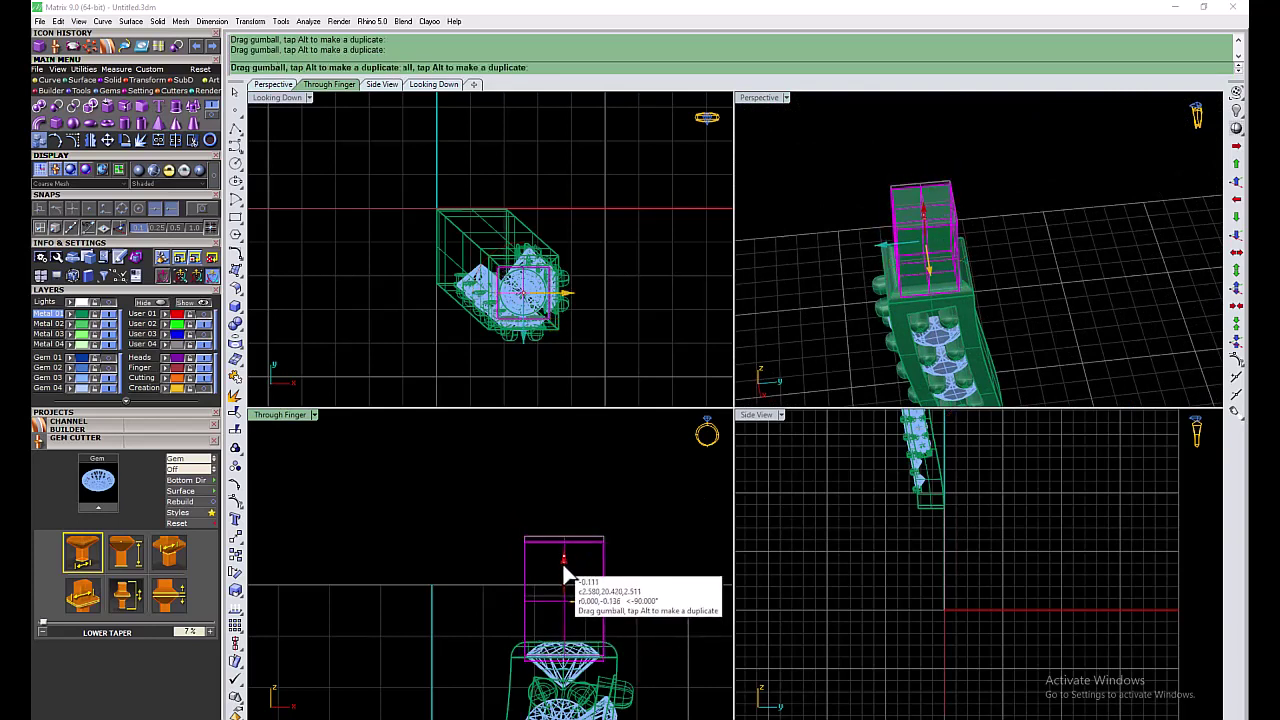
left_click(823, 135)
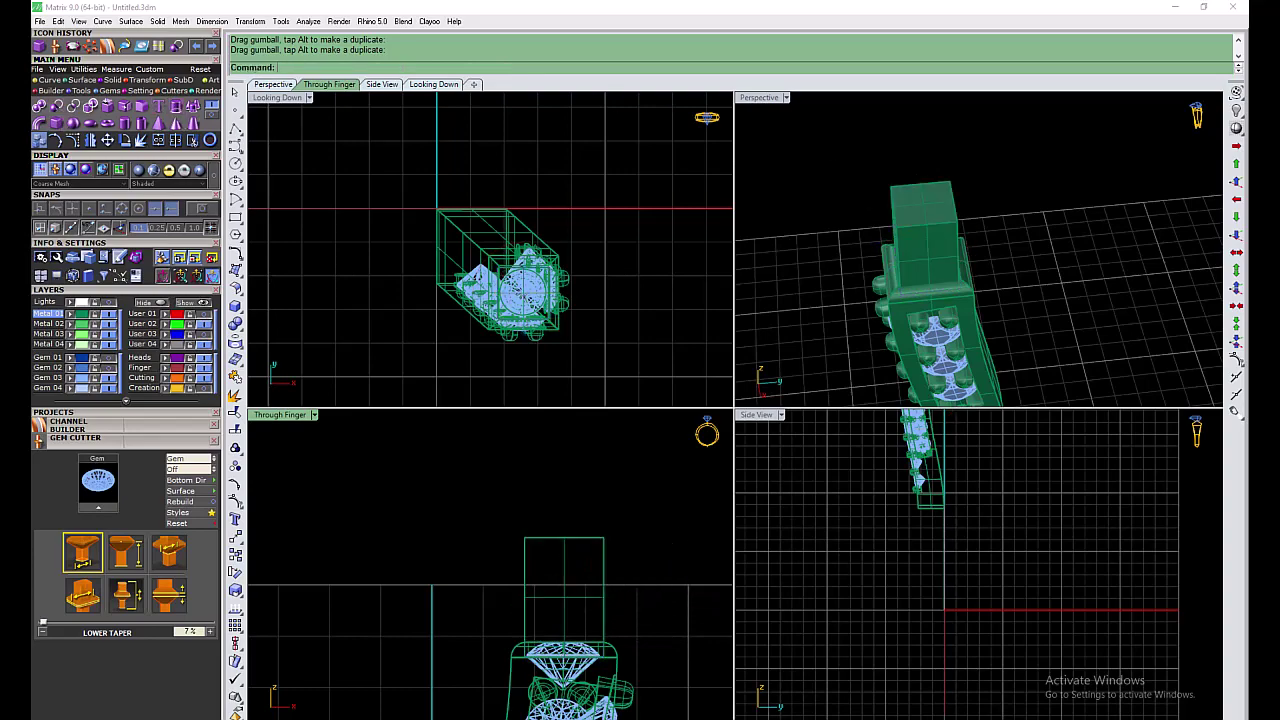
Step: Boolean-subtract the box from the head to open the seat around the stone
left_click(1000, 280)
key("Return")
right_click_drag(991, 200, 923, 334)
key("Return")
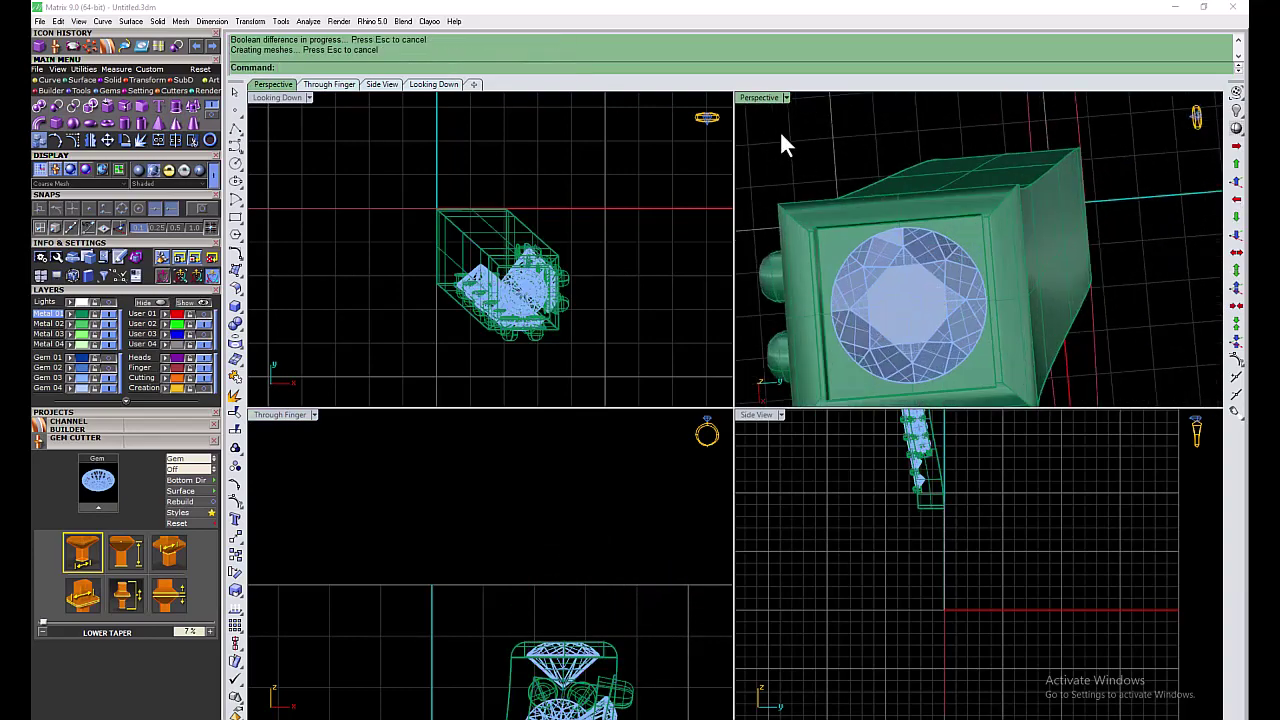
key("ctrl+m")
Step: Set Prong on Surface to about 82% fillet and 0.45 mm diameter
right_click_drag(699, 529, 698, 500)
left_click(698, 500)
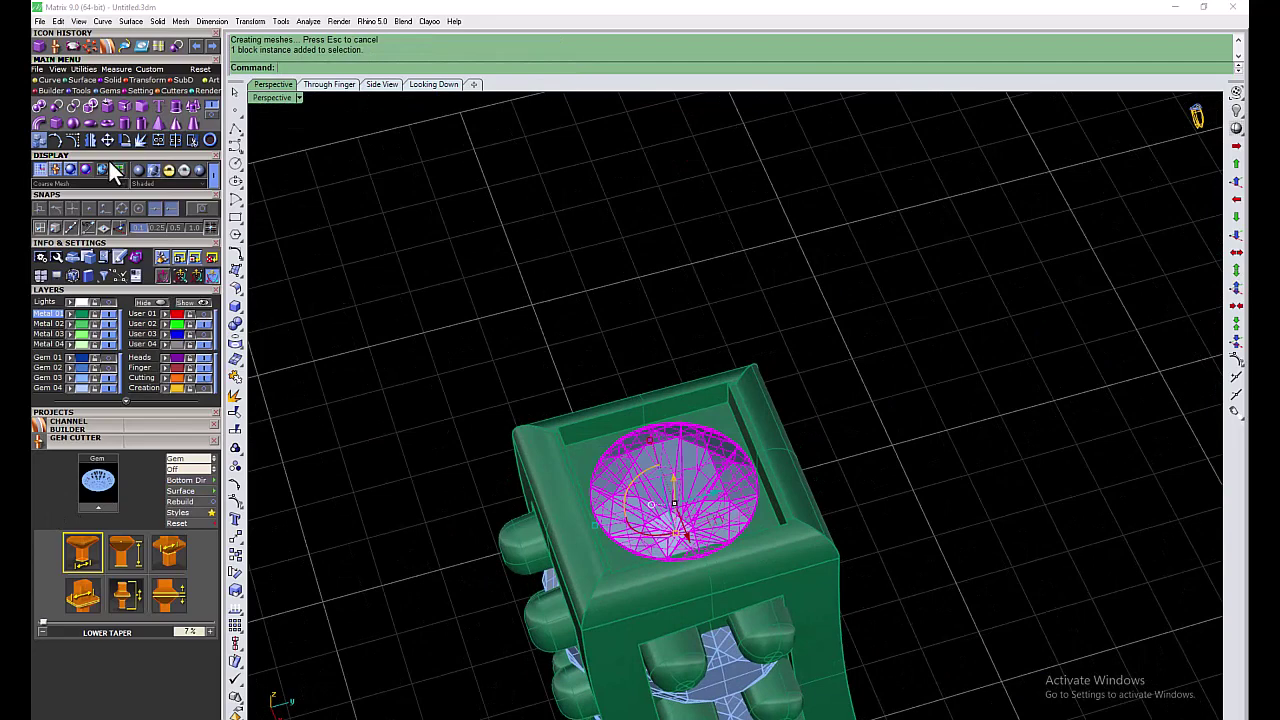
left_click(172, 108)
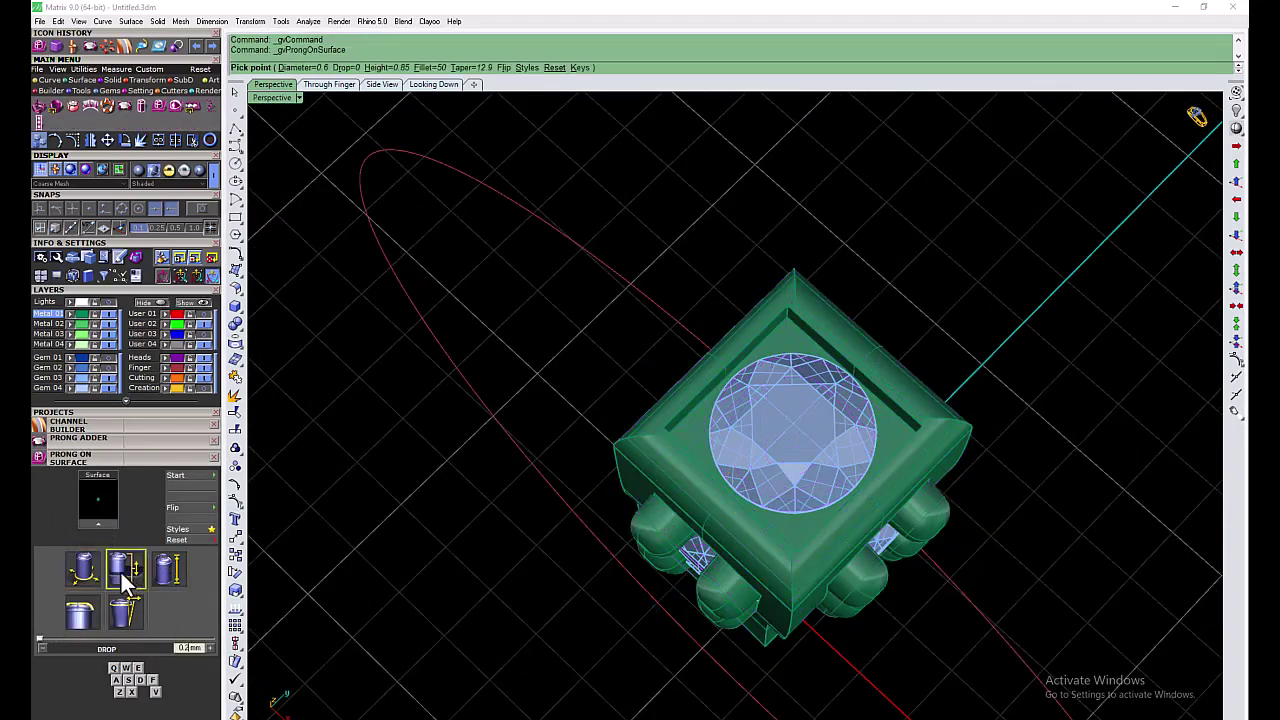
left_click(86, 614)
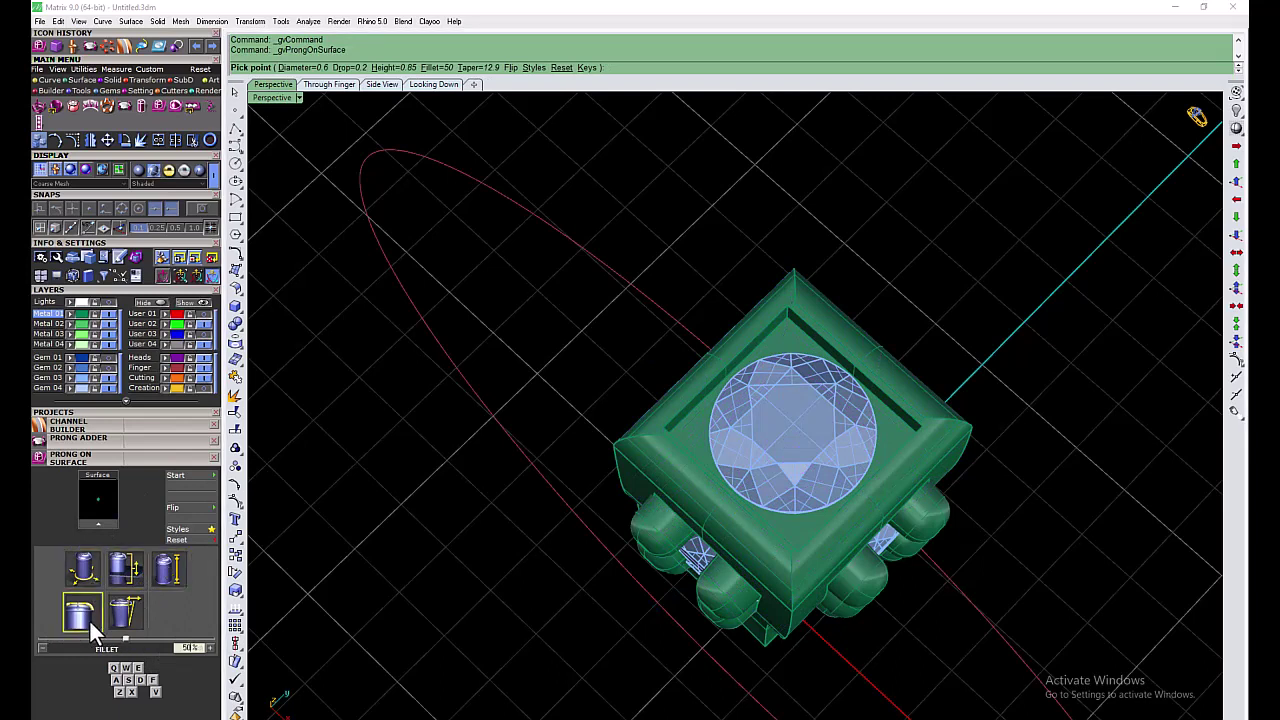
left_click_drag(126, 639, 171, 645)
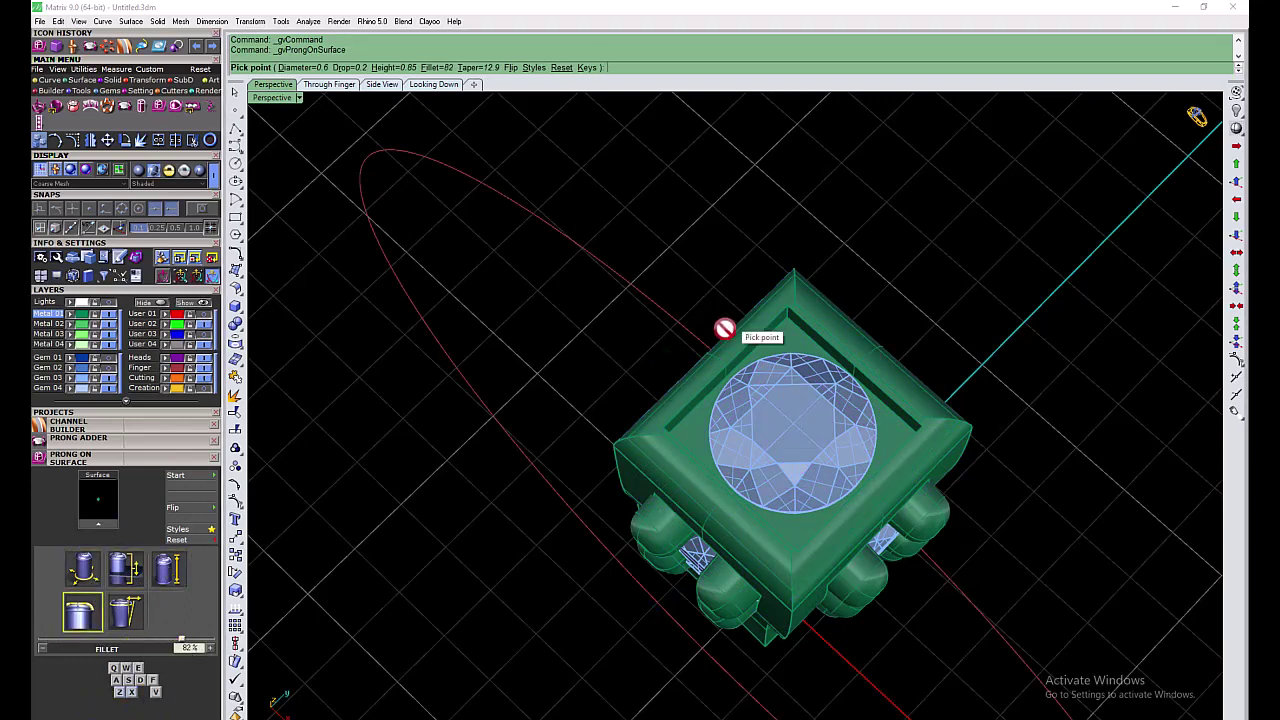
left_click(168, 568)
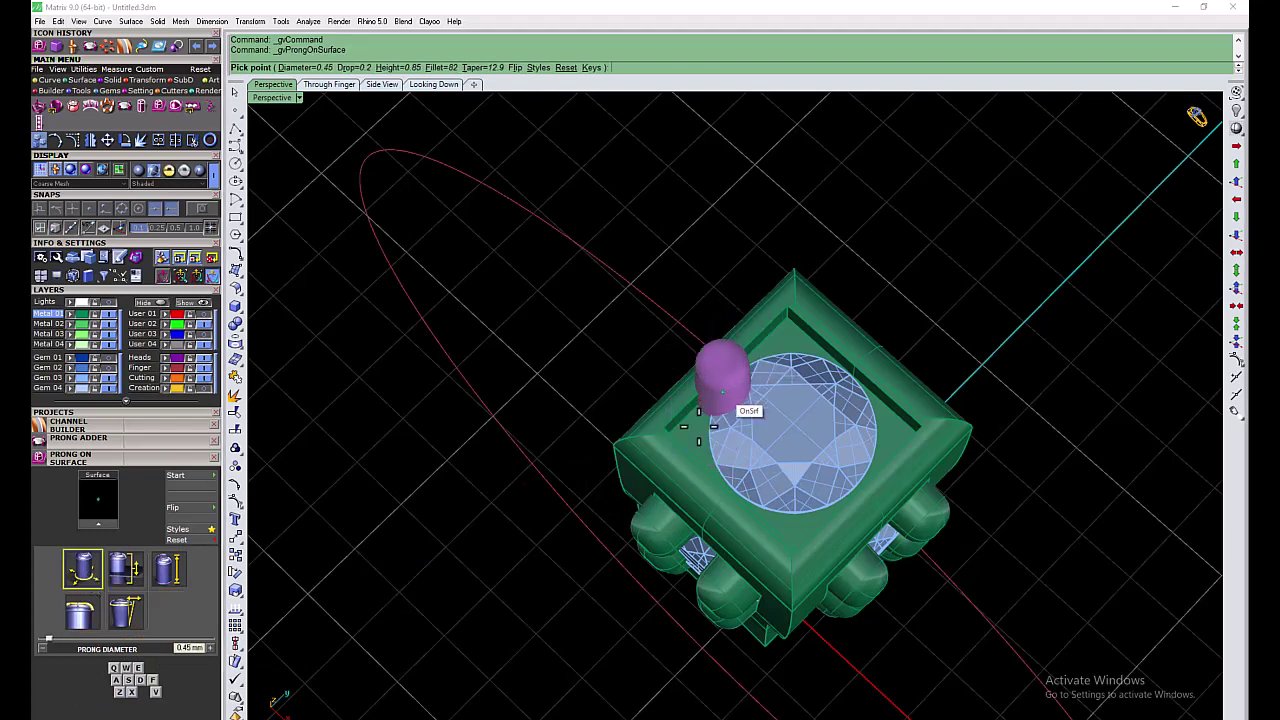
Step: Place prongs at the stone's left, top, right and bottom, then lower them into the head
left_click(692, 428)
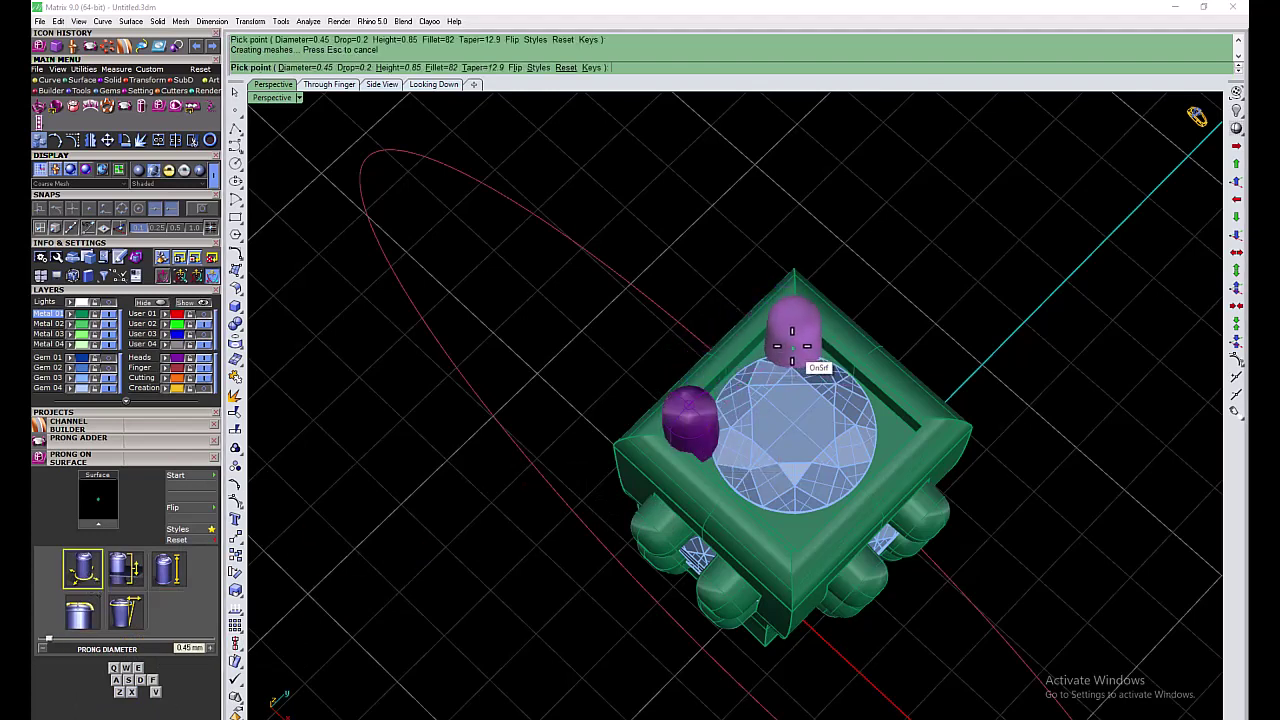
left_click(795, 335)
left_click(893, 415)
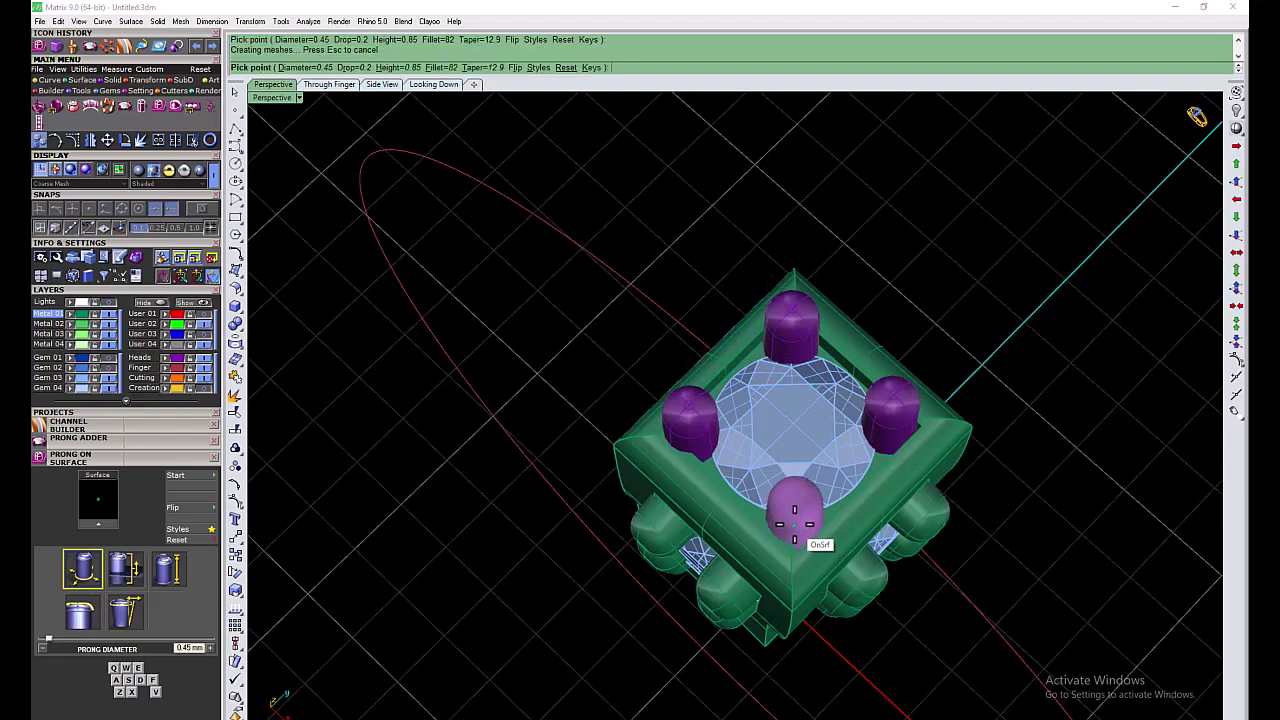
left_click(795, 518)
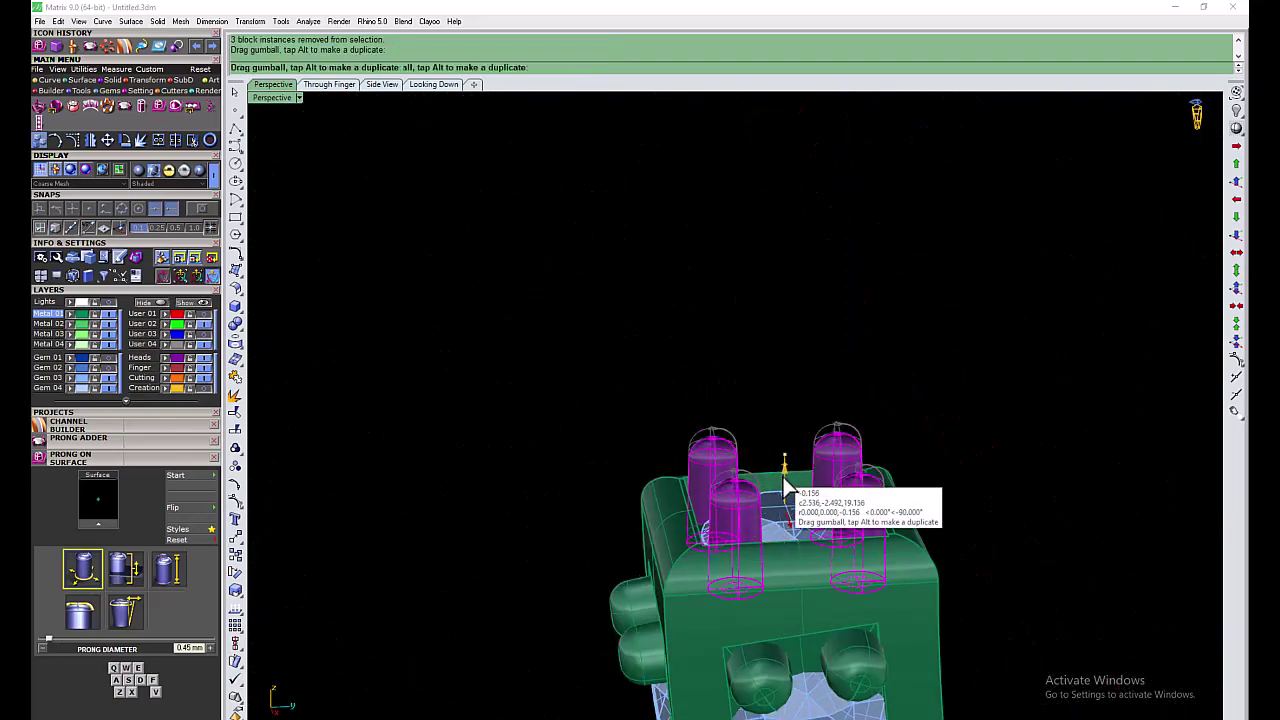
left_click_drag(785, 490, 787, 486)
mouse_move(787, 486)
right_mouse_down()
mouse_move(806, 523)
mouse_move(858, 393)
mouse_move(817, 454)
right_mouse_up()
left_click(66, 312)
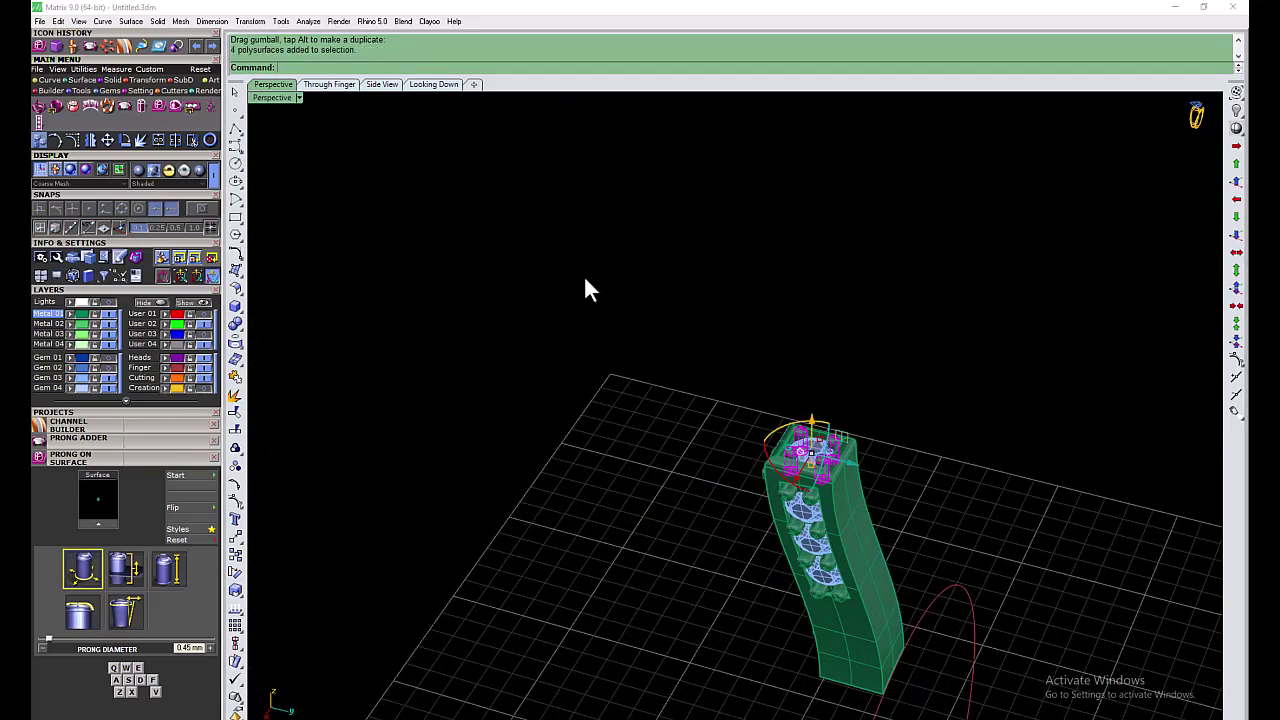
Step: Mirror the prong piece across Y, then across X, into a four-part cluster
mouse_move(588, 290)
right_mouse_down()
mouse_move(769, 351)
mouse_move(934, 357)
right_mouse_up()
left_click_drag(950, 270, 622, 610)
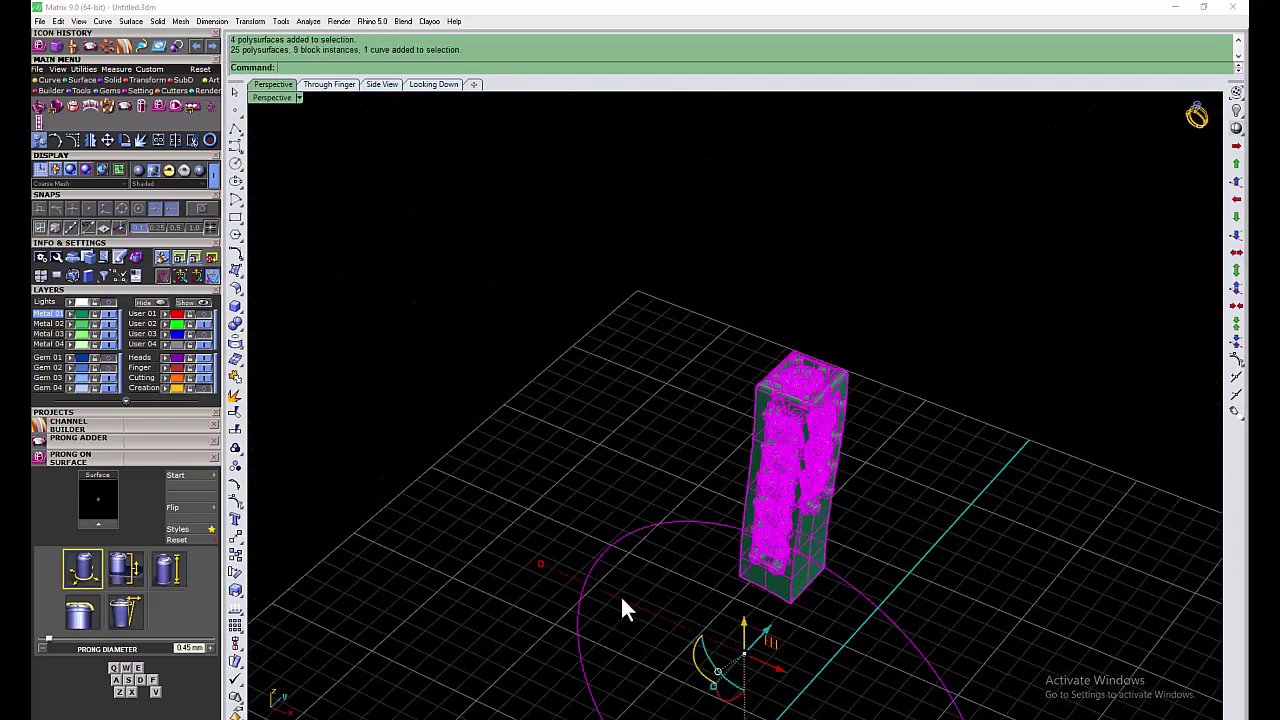
left_click(632, 525, "ctrl")
double_click(270, 97)
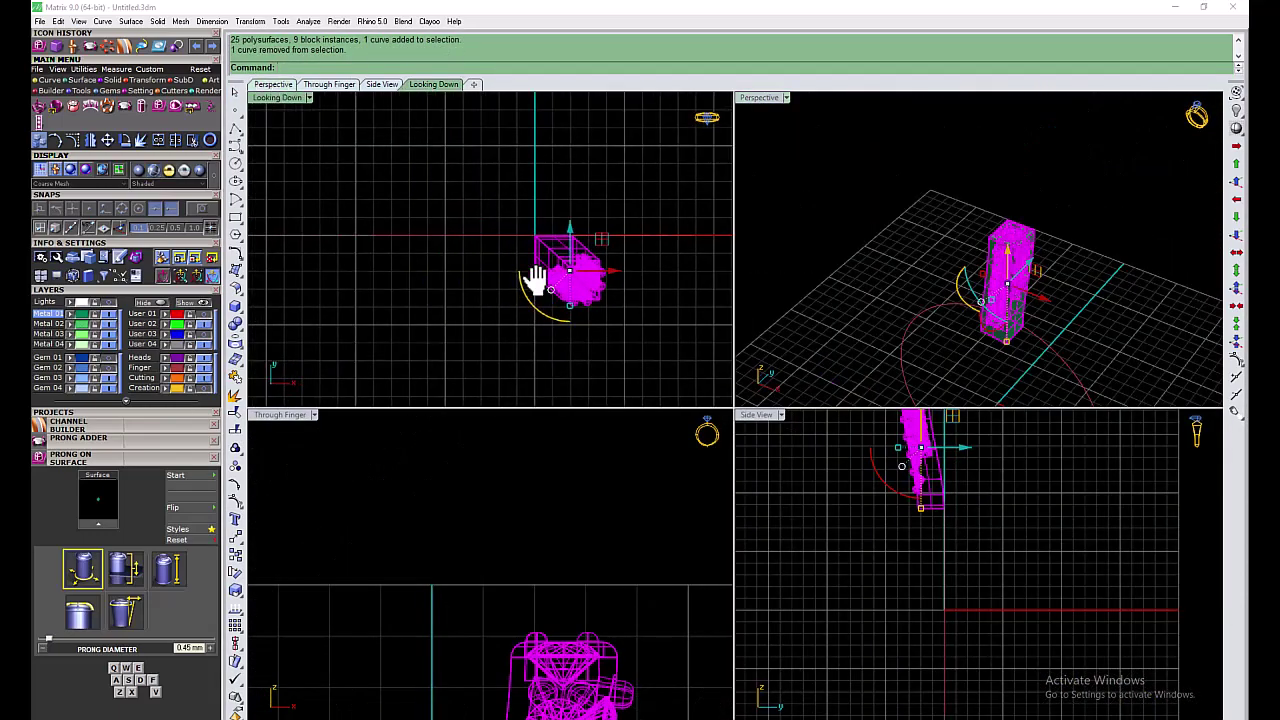
key("m")
key("ctrl+a")
type("m")
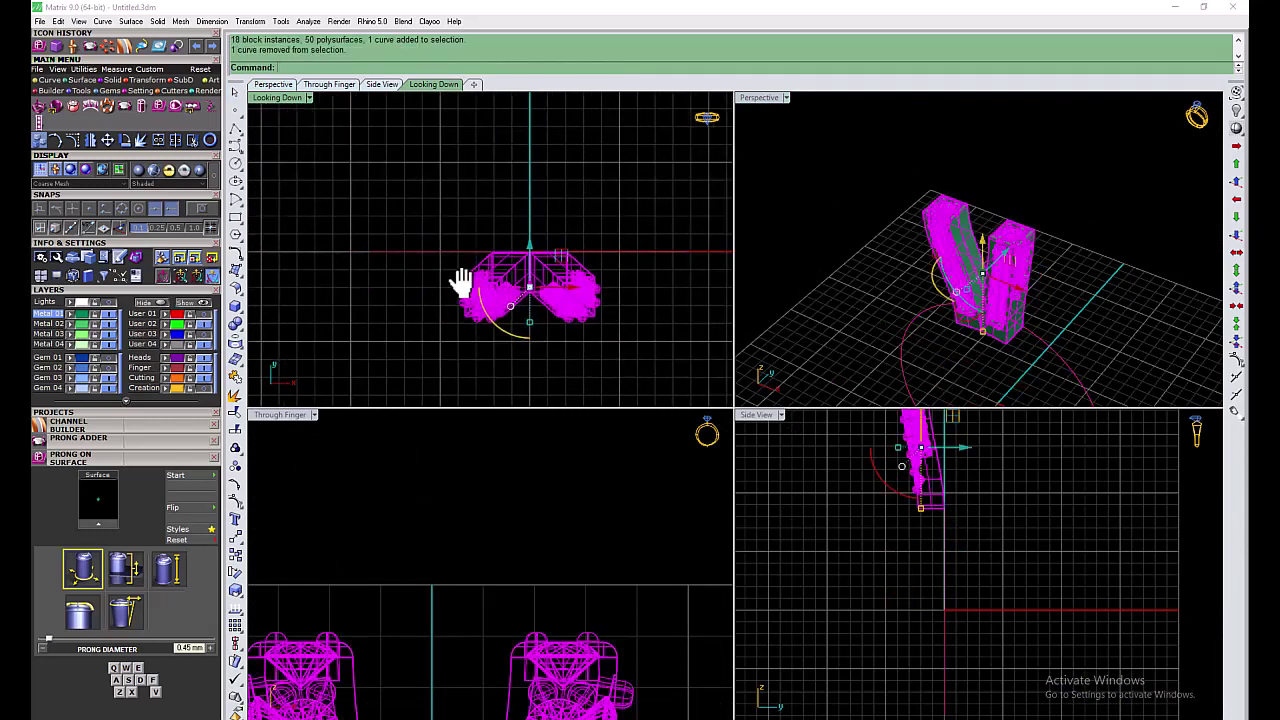
type("x")
key("Return")
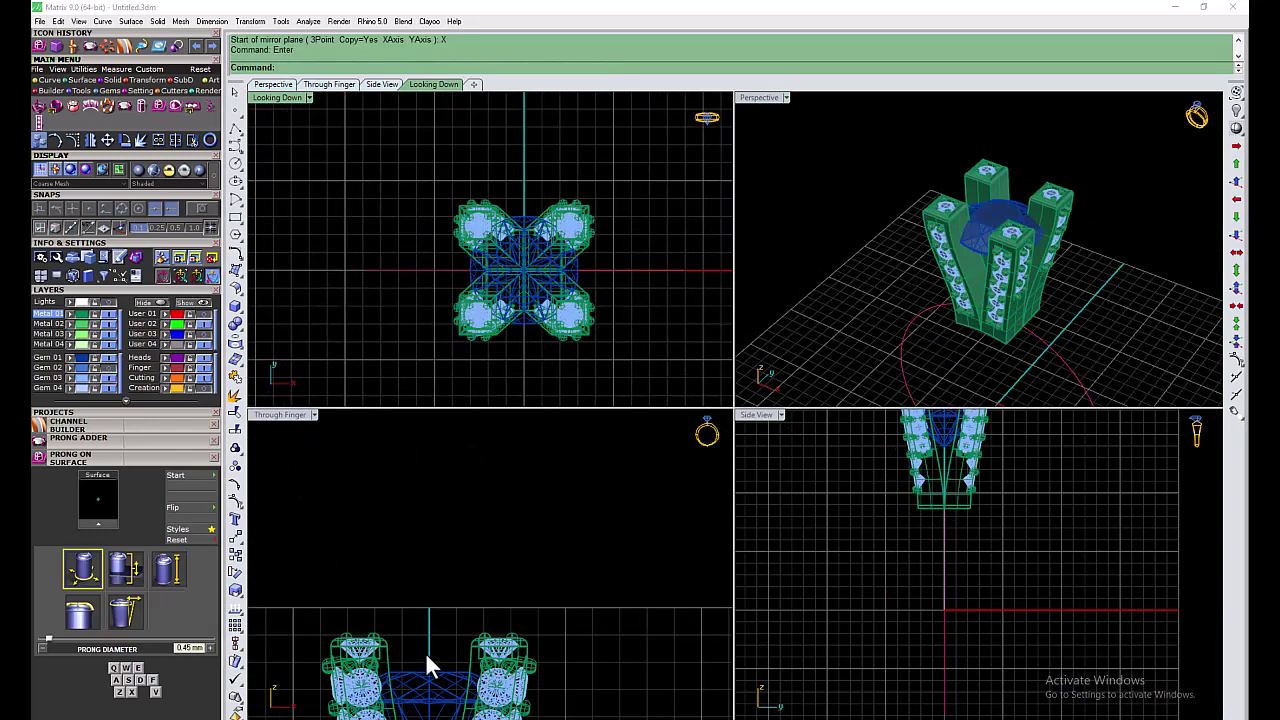
Step: Raise the centre diamond and show the channel gems again
left_click(462, 612)
left_click_drag(466, 612, 470, 578)
left_click(547, 521)
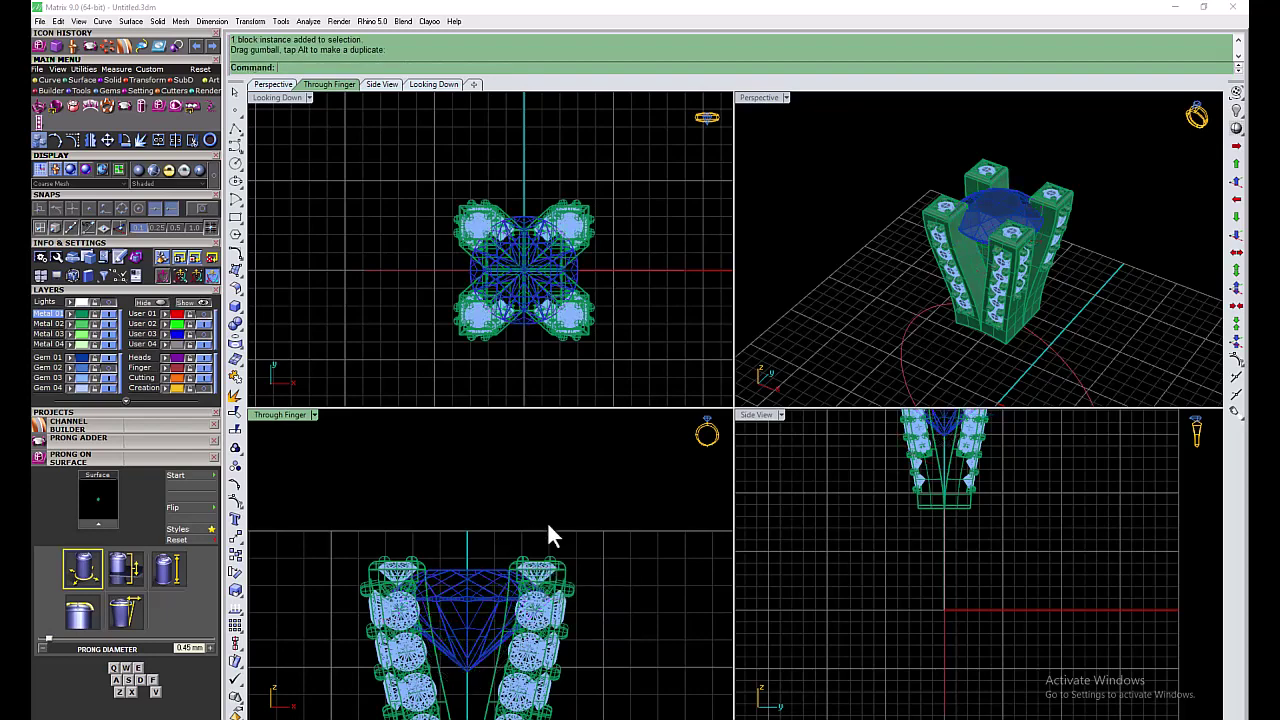
right_click_drag(934, 291, 1028, 221)
left_click(164, 455)
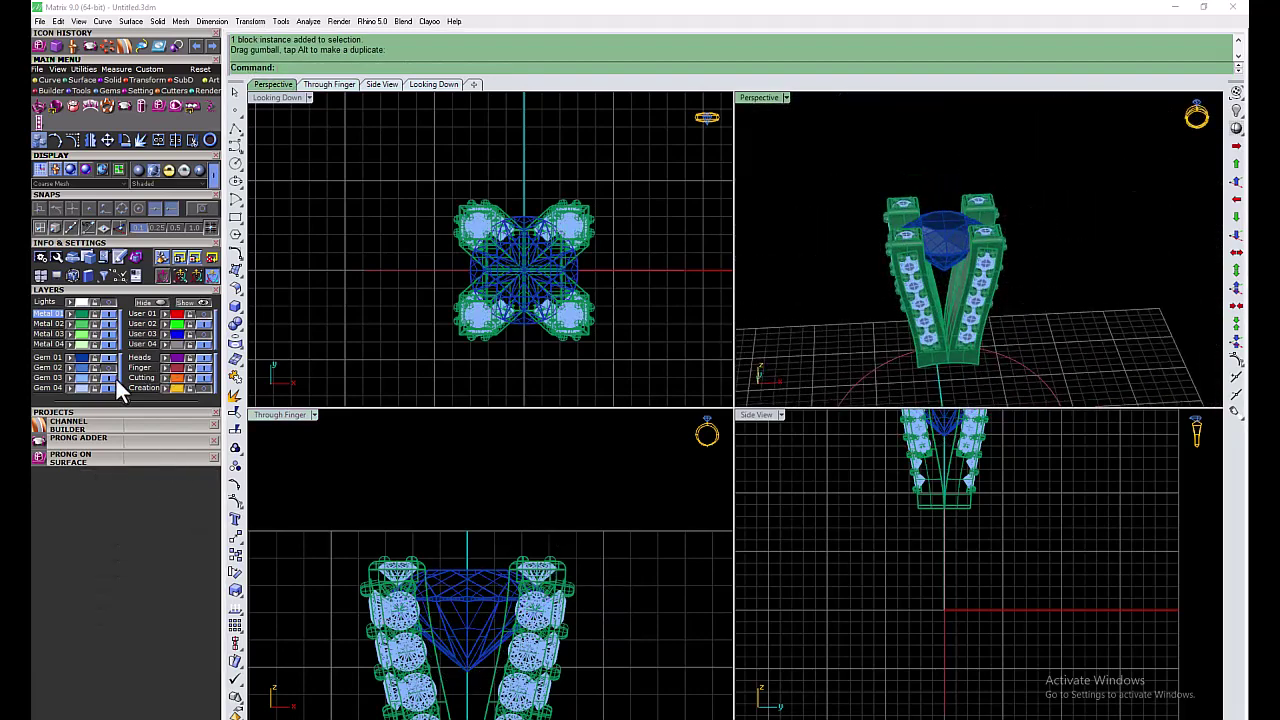
left_click(110, 370)
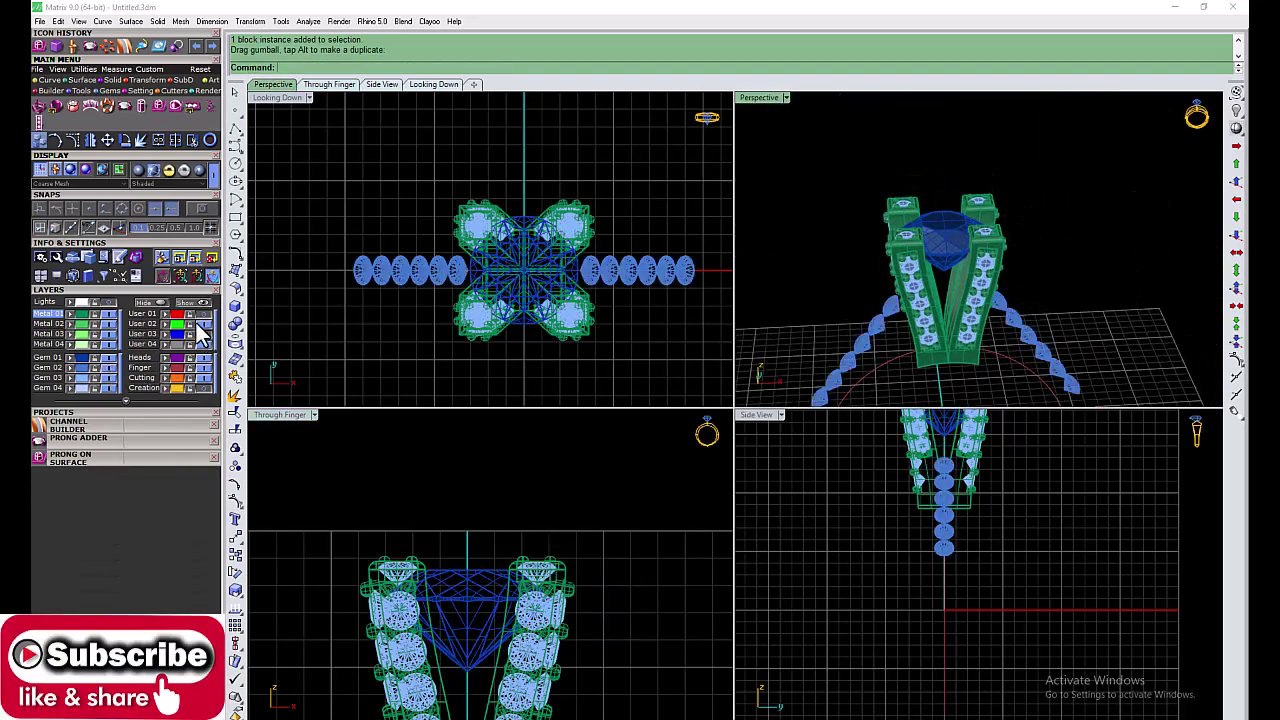
Step: Show the metal shank and display the full ring in Plastic mode in maximized Perspective
left_click(105, 312)
double_click(760, 97)
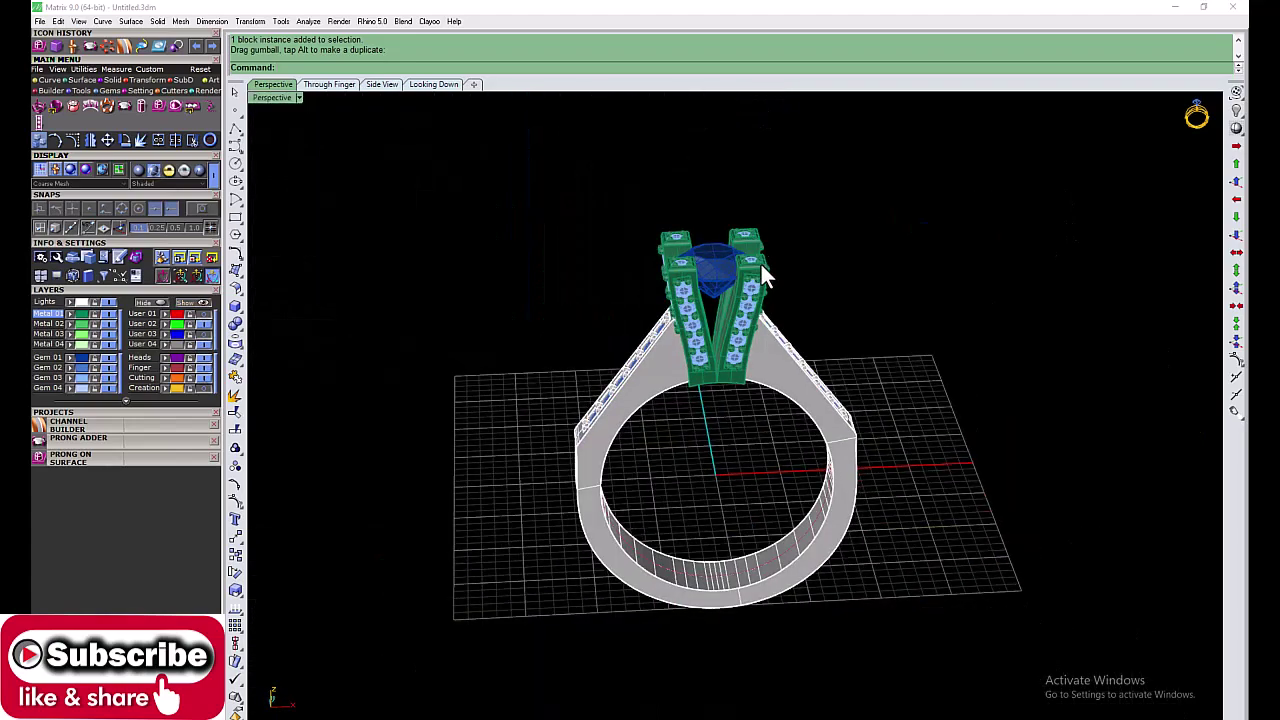
right_click_drag(765, 271, 205, 380)
left_click(84, 313)
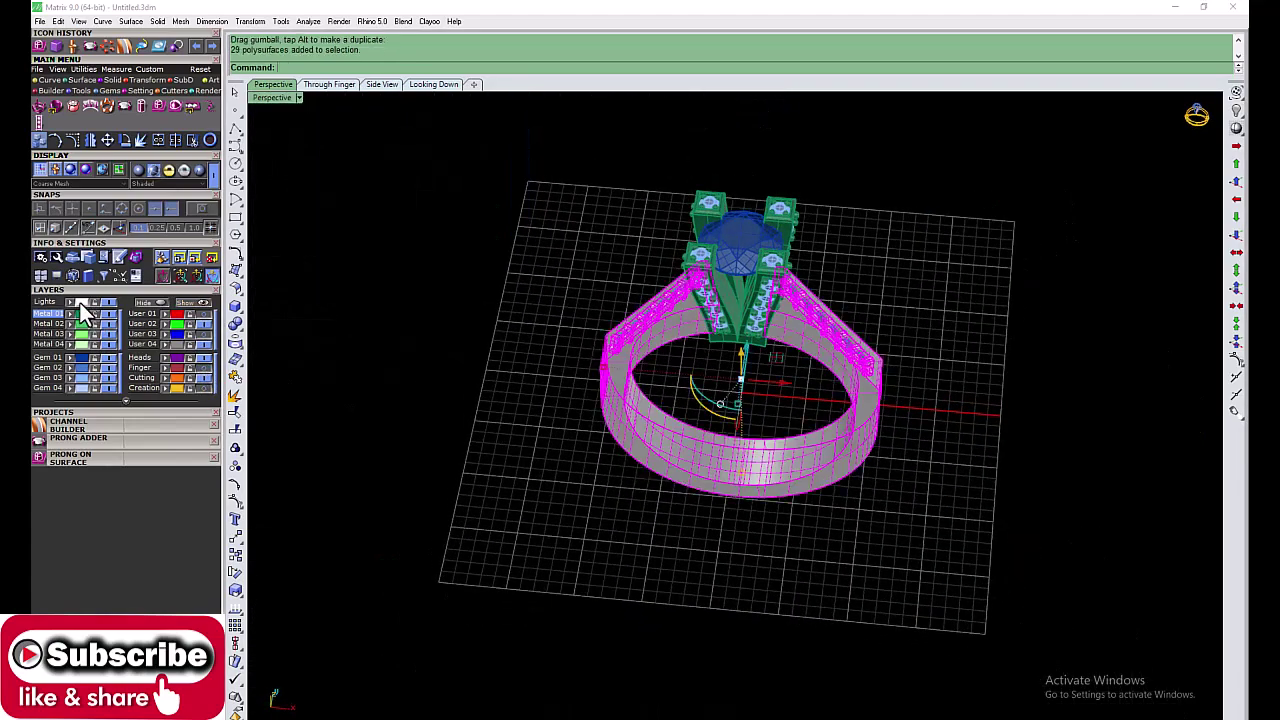
mouse_move(508, 486)
right_mouse_down()
mouse_move(829, 341)
mouse_move(496, 447)
mouse_move(699, 487)
right_mouse_up()
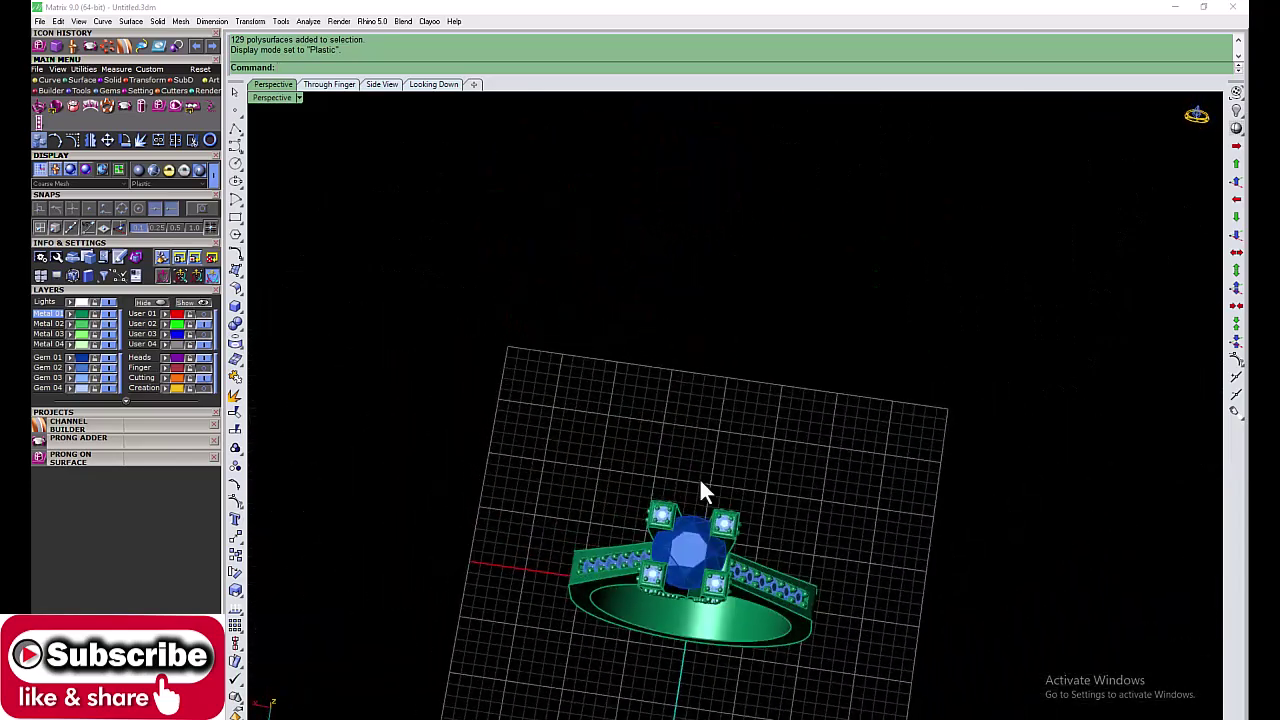
scroll(692, 618, "up", 5)
right_click_drag(697, 617, 686, 466)
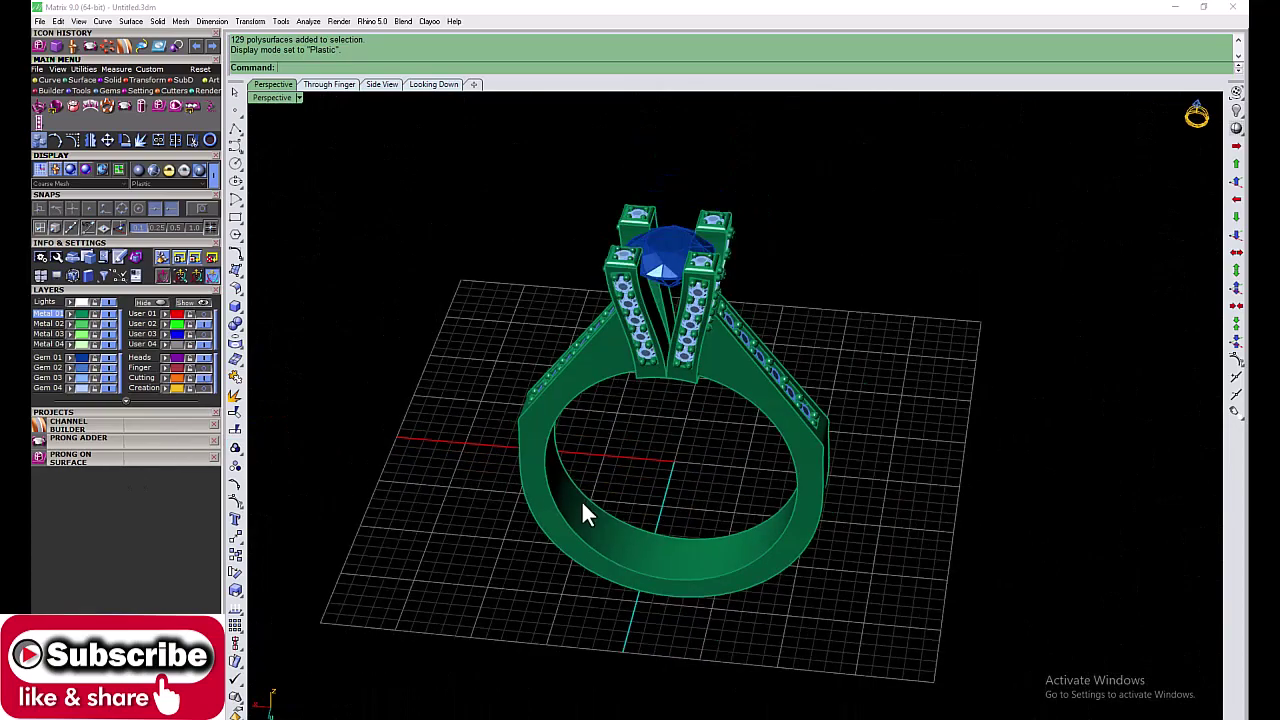